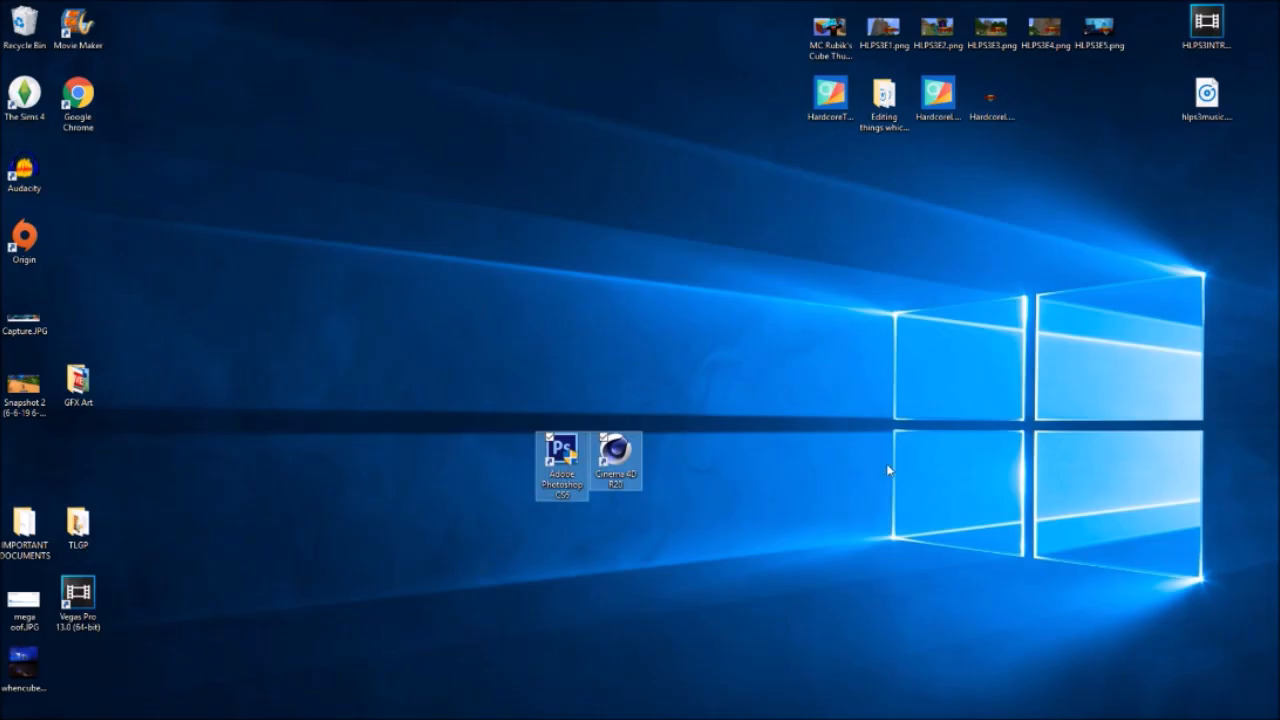
{"action": "left_click", "coordinate": [890, 470]}
{"action": "left_click_drag", "start_coordinate": [798, 349], "coordinate": [429, 536]}
{"action": "left_click", "coordinate": [462, 525]}
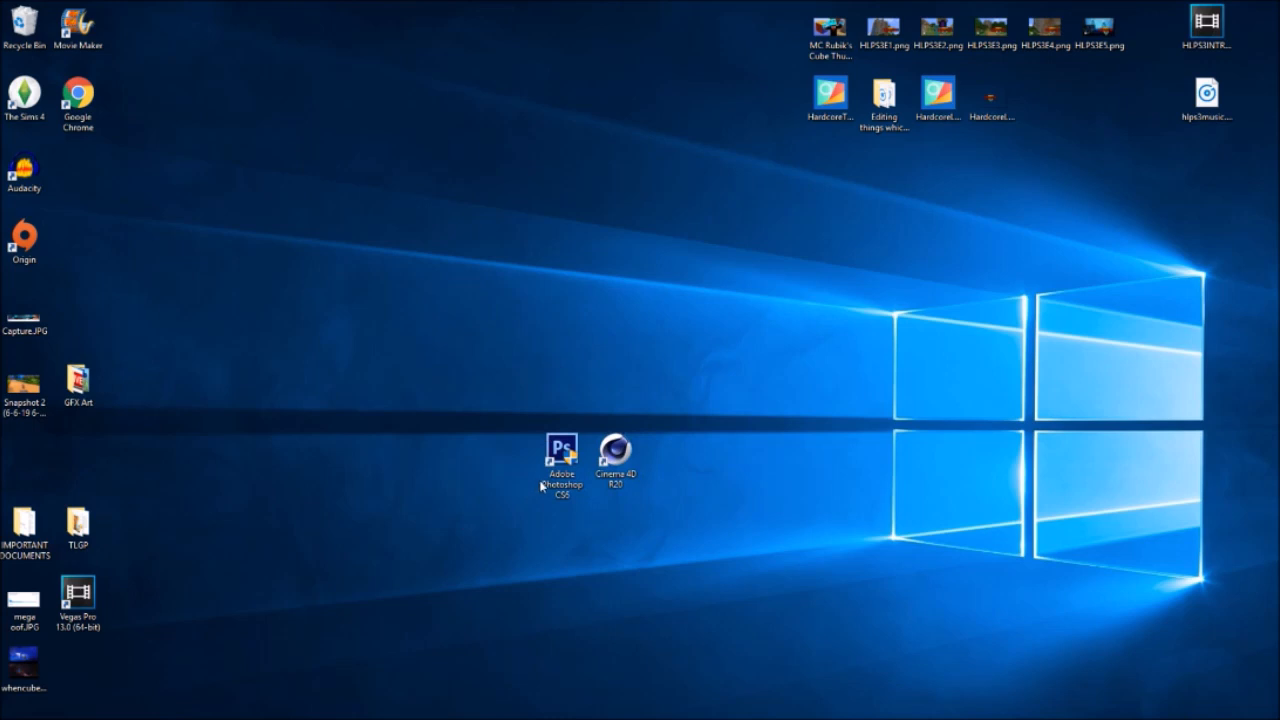
{"action": "left_click_drag", "start_coordinate": [555, 464], "coordinate": [497, 460]}
{"action": "left_click_drag", "start_coordinate": [860, 409], "coordinate": [551, 390]}
{"action": "left_click", "coordinate": [770, 432]}
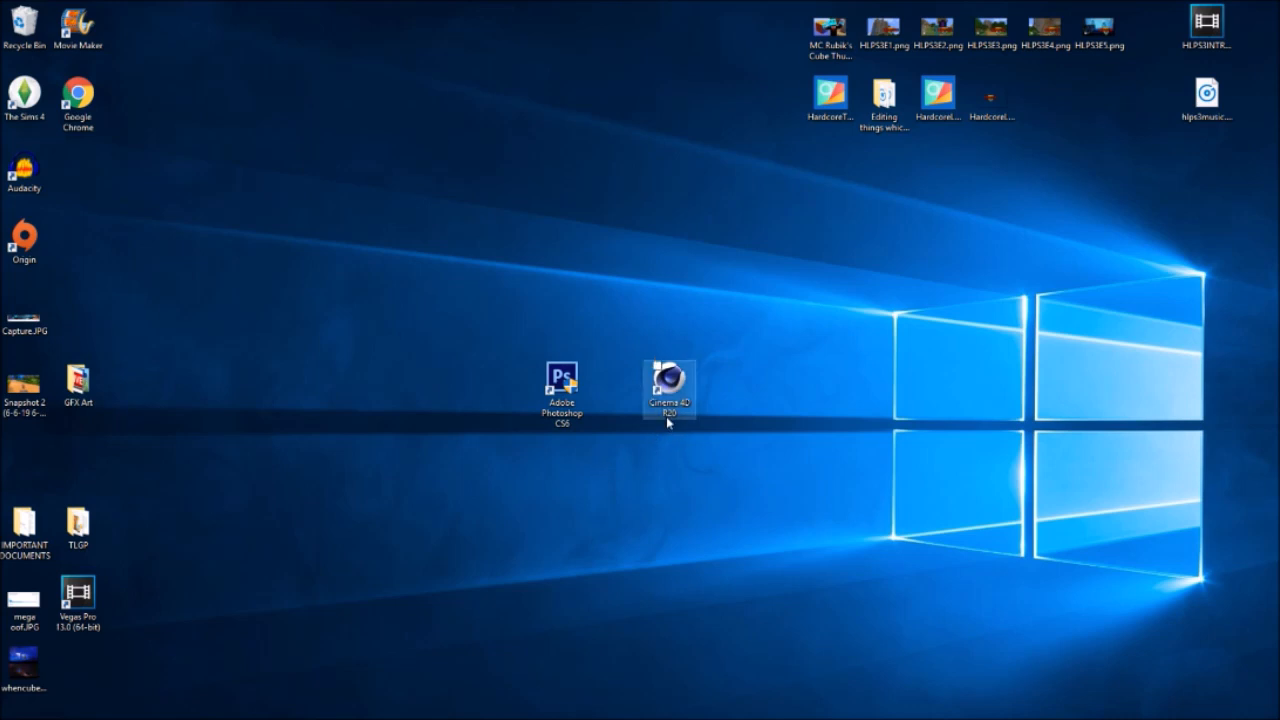
{"action": "left_click_drag", "start_coordinate": [604, 455], "coordinate": [520, 312]}
{"action": "left_click", "coordinate": [568, 452]}
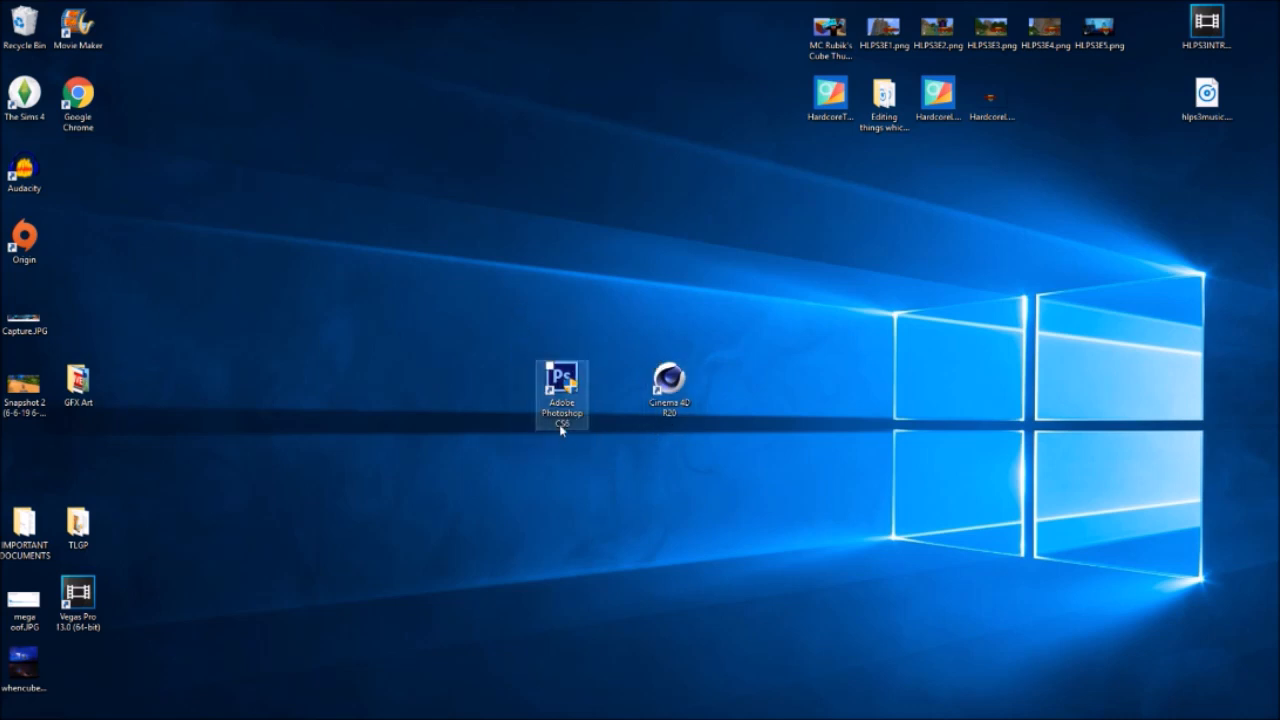
{"action": "left_click_drag", "start_coordinate": [500, 322], "coordinate": [648, 376]}
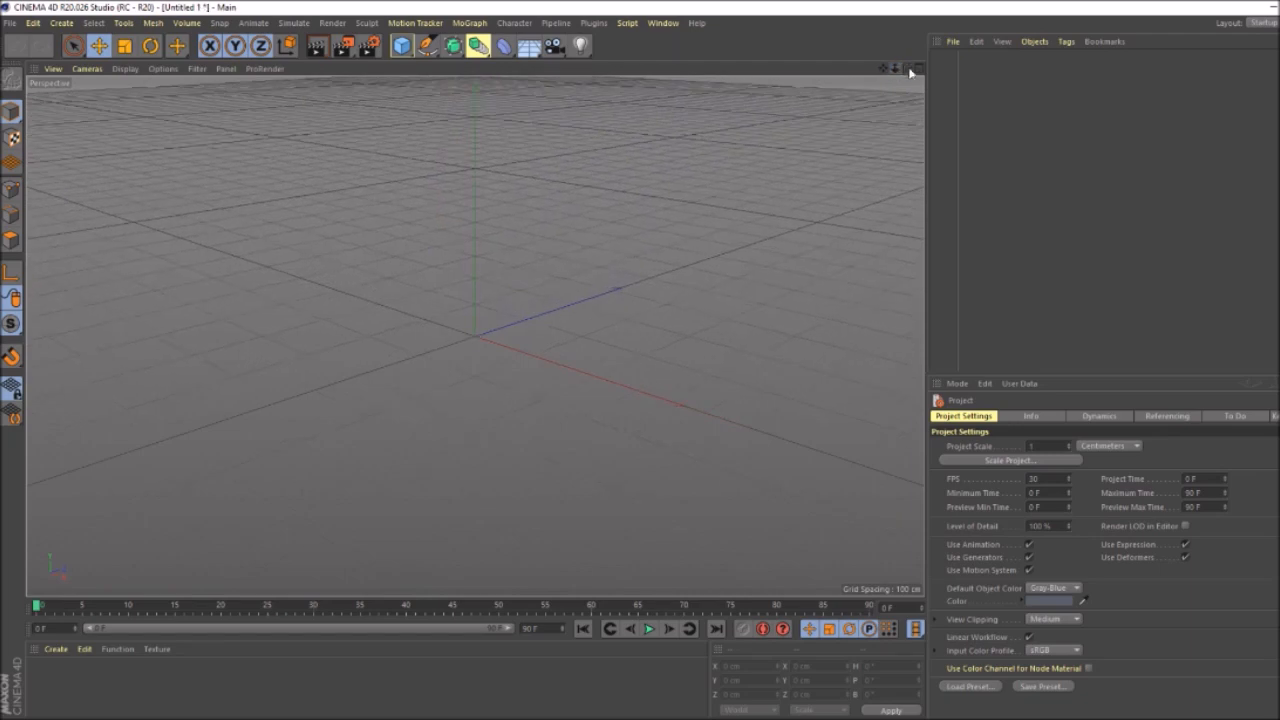
{"action": "left_click_drag", "start_coordinate": [907, 68], "coordinate": [1100, 70]}
{"action": "mouse_move", "coordinate": [906, 68]}
{"action": "left_mouse_down"}
{"action": "mouse_move", "coordinate": [895, 40]}
{"action": "mouse_move", "coordinate": [860, 20]}
{"action": "mouse_move", "coordinate": [890, 35]}
{"action": "mouse_move", "coordinate": [840, 35]}
{"action": "mouse_move", "coordinate": [950, 100]}
{"action": "mouse_move", "coordinate": [882, 70]}
{"action": "left_mouse_up"}
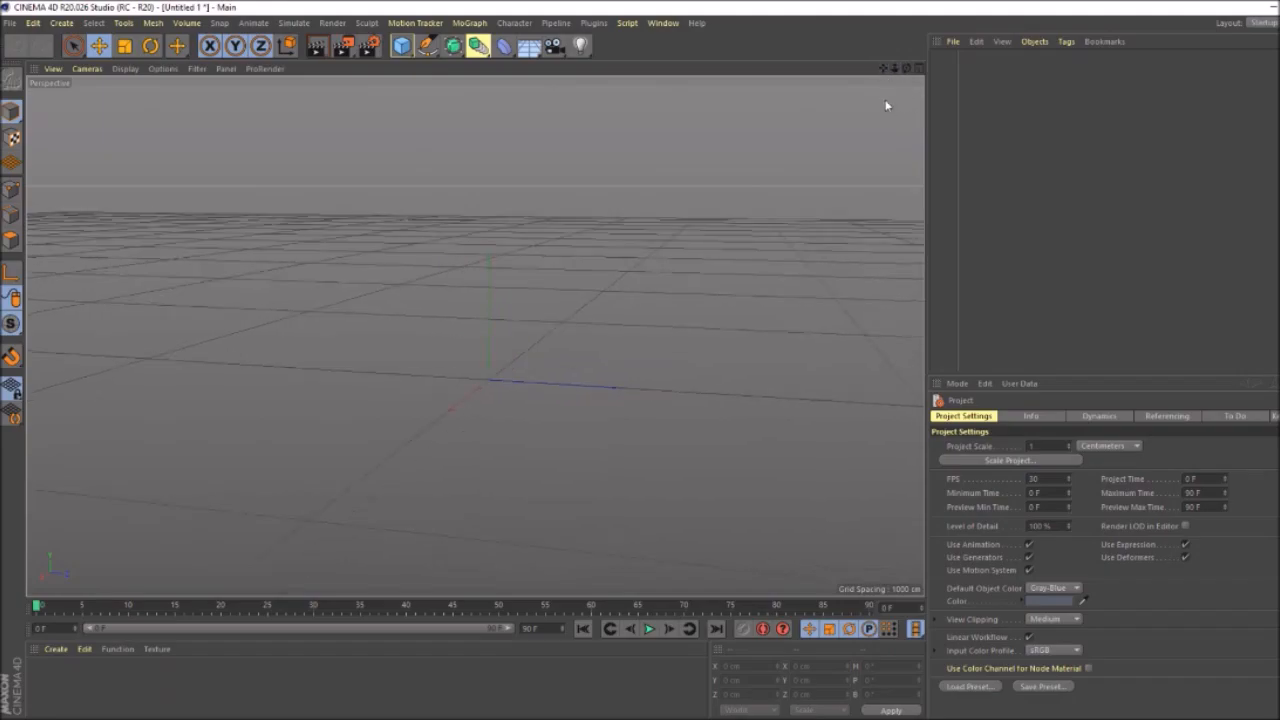
- Switch to the file explorer and open Lightroom.c4d from the Rigs Files folder in Cinema 4D
{"action": "key", "text": "alt+Tab"}
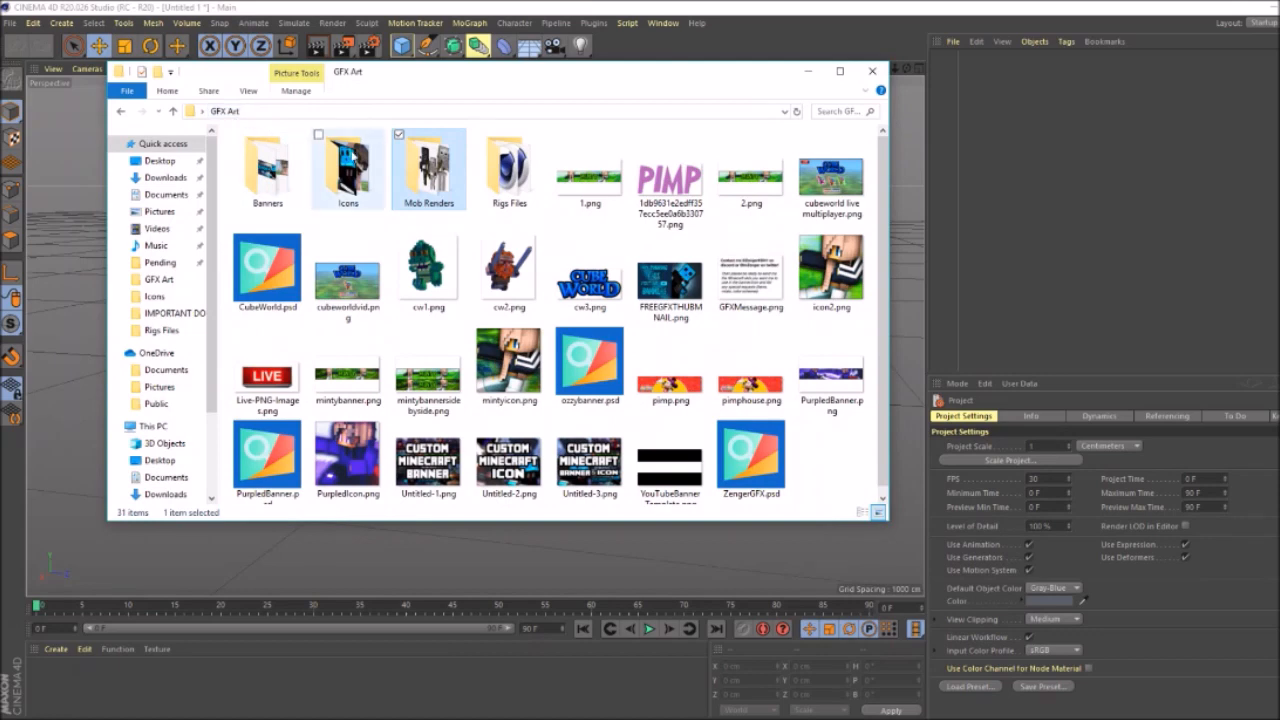
{"action": "double_click", "coordinate": [513, 195]}
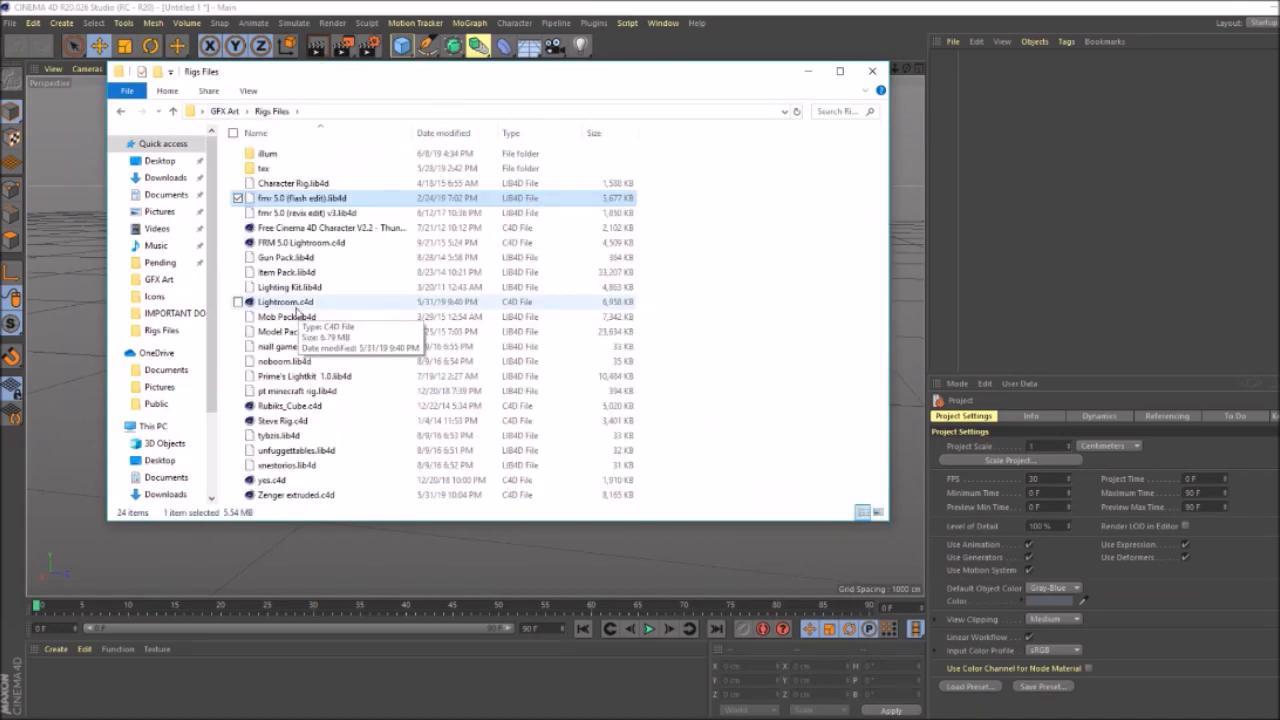
{"action": "left_click", "coordinate": [300, 303]}
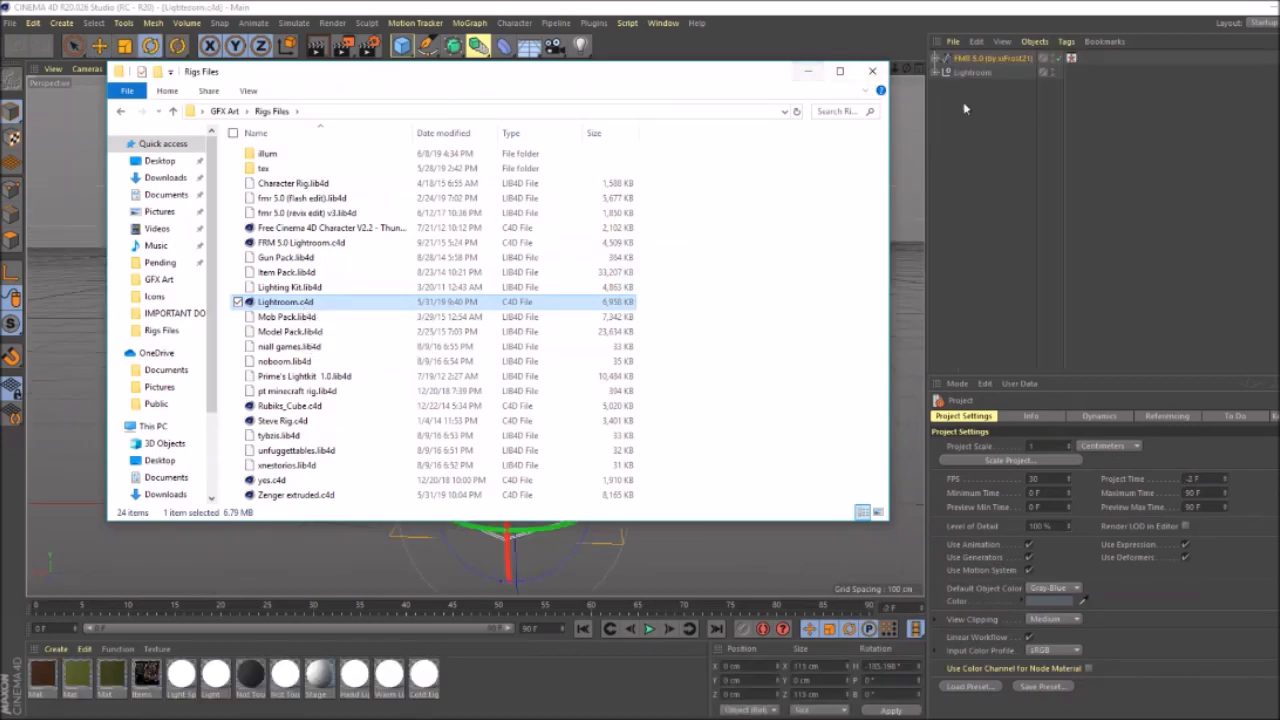
{"action": "left_click", "coordinate": [972, 73]}
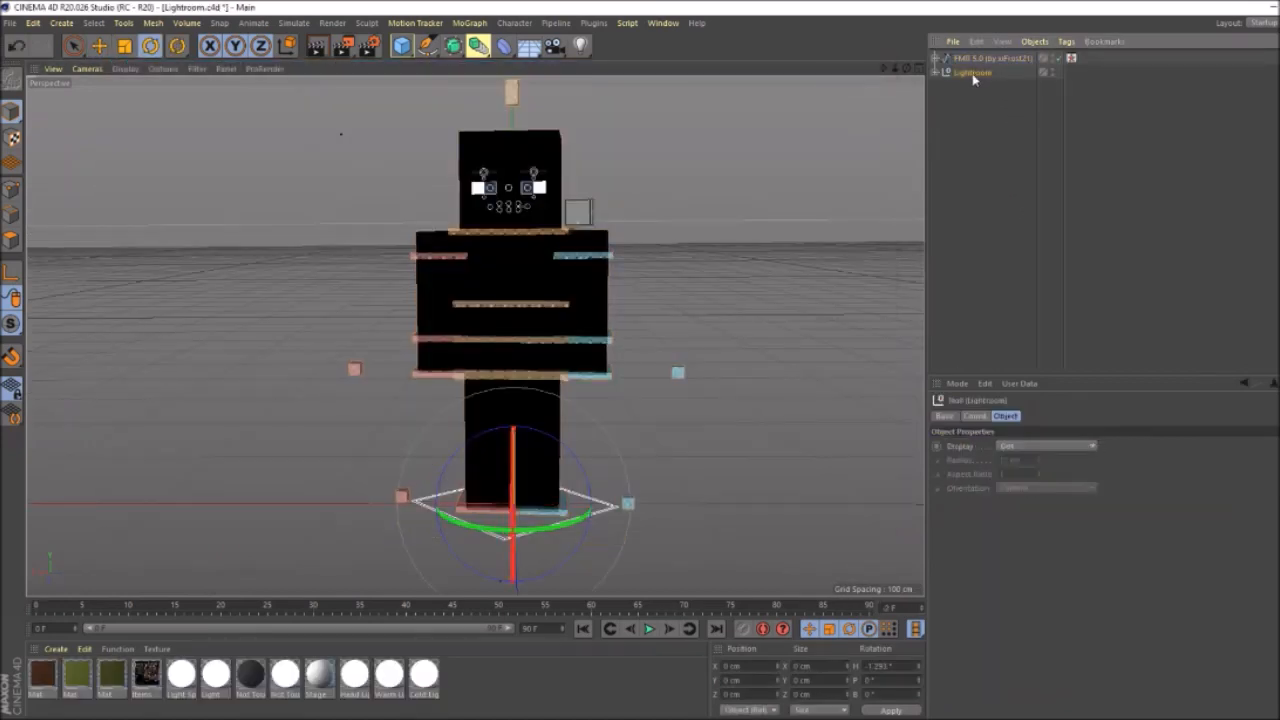
- Load 2017_03_11_skin_2017031109011937841.png from Downloads as the skin of the FMR 5.0 rig
{"action": "left_click", "coordinate": [975, 59]}
{"action": "mouse_move", "coordinate": [907, 68]}
{"action": "left_mouse_down"}
{"action": "mouse_move", "coordinate": [830, 72]}
{"action": "mouse_move", "coordinate": [975, 70]}
{"action": "mouse_move", "coordinate": [830, 68]}
{"action": "mouse_move", "coordinate": [902, 57]}
{"action": "left_mouse_up"}
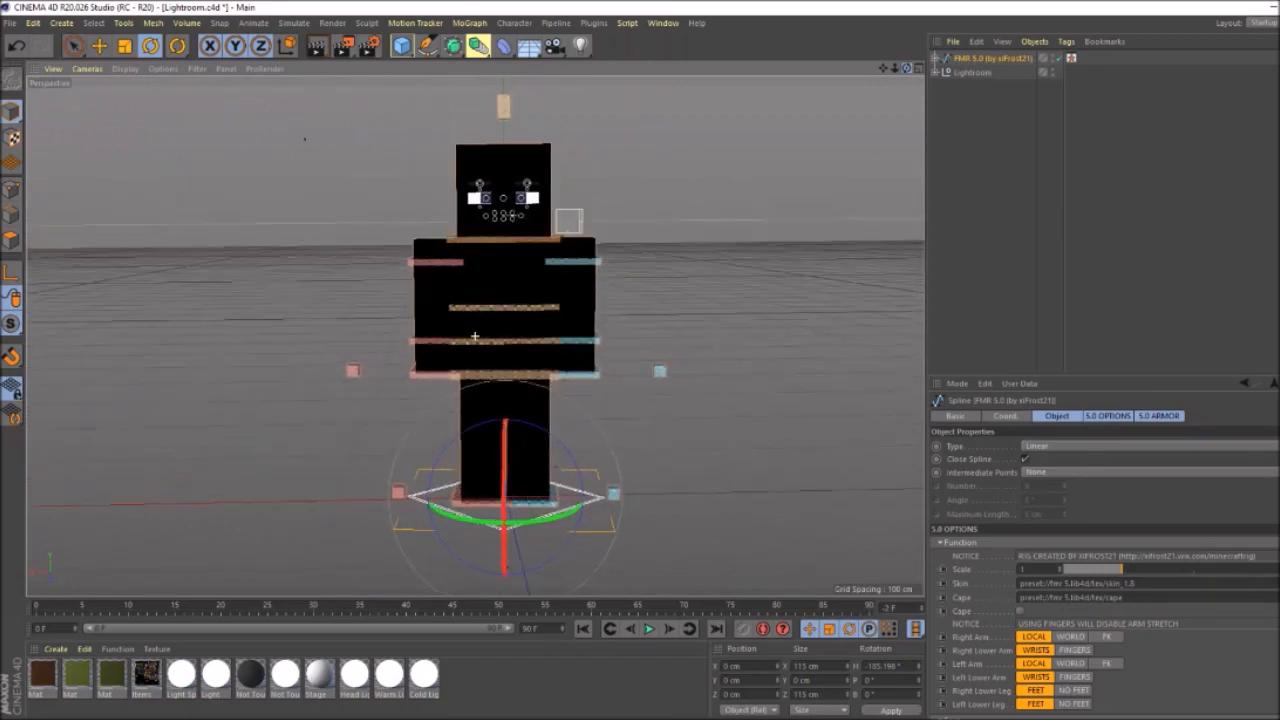
{"action": "scroll", "coordinate": [1193, 571], "scroll_direction": "down", "scroll_amount": 1}
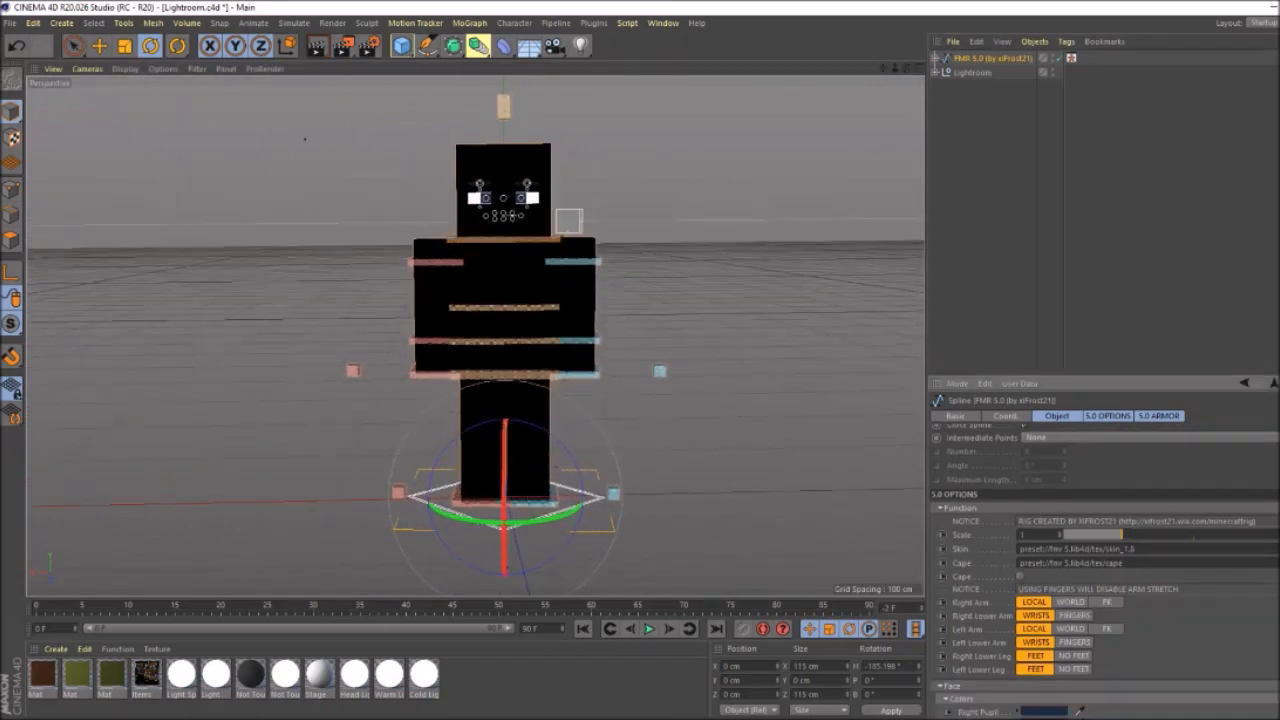
{"action": "left_click", "coordinate": [1275, 551]}
{"action": "left_click", "coordinate": [313, 113]}
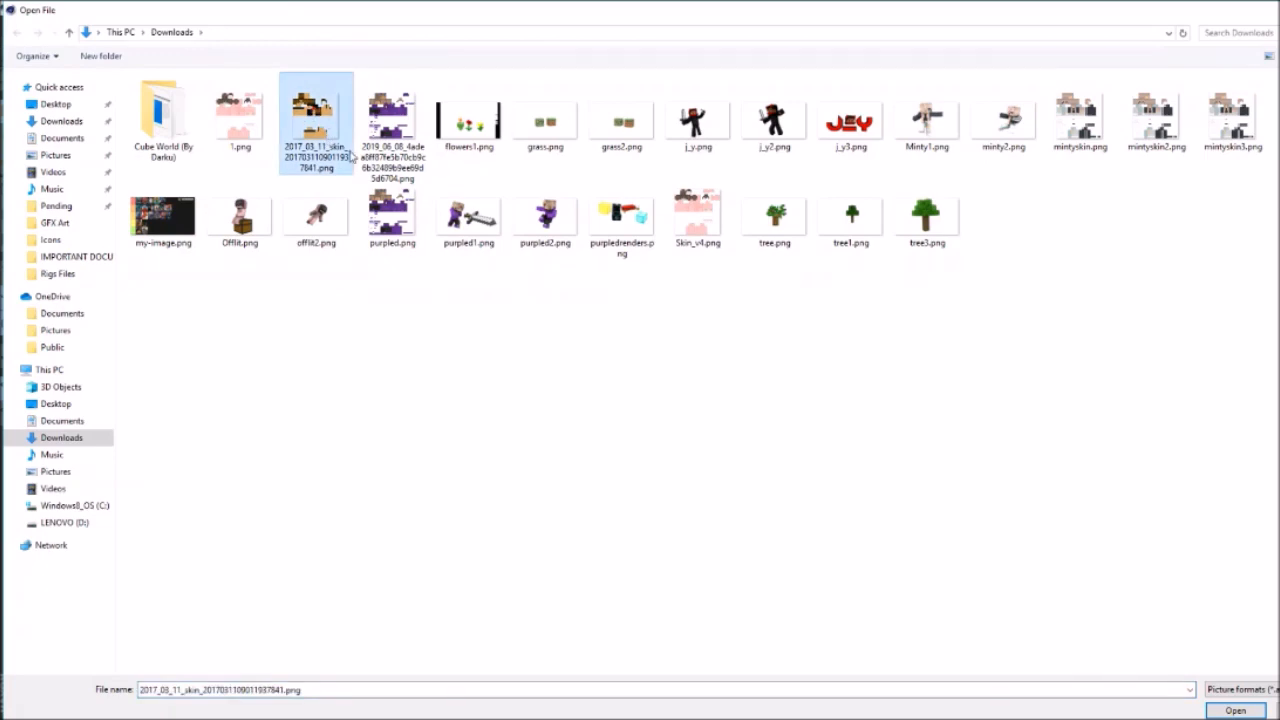
{"action": "left_click", "coordinate": [1218, 711]}
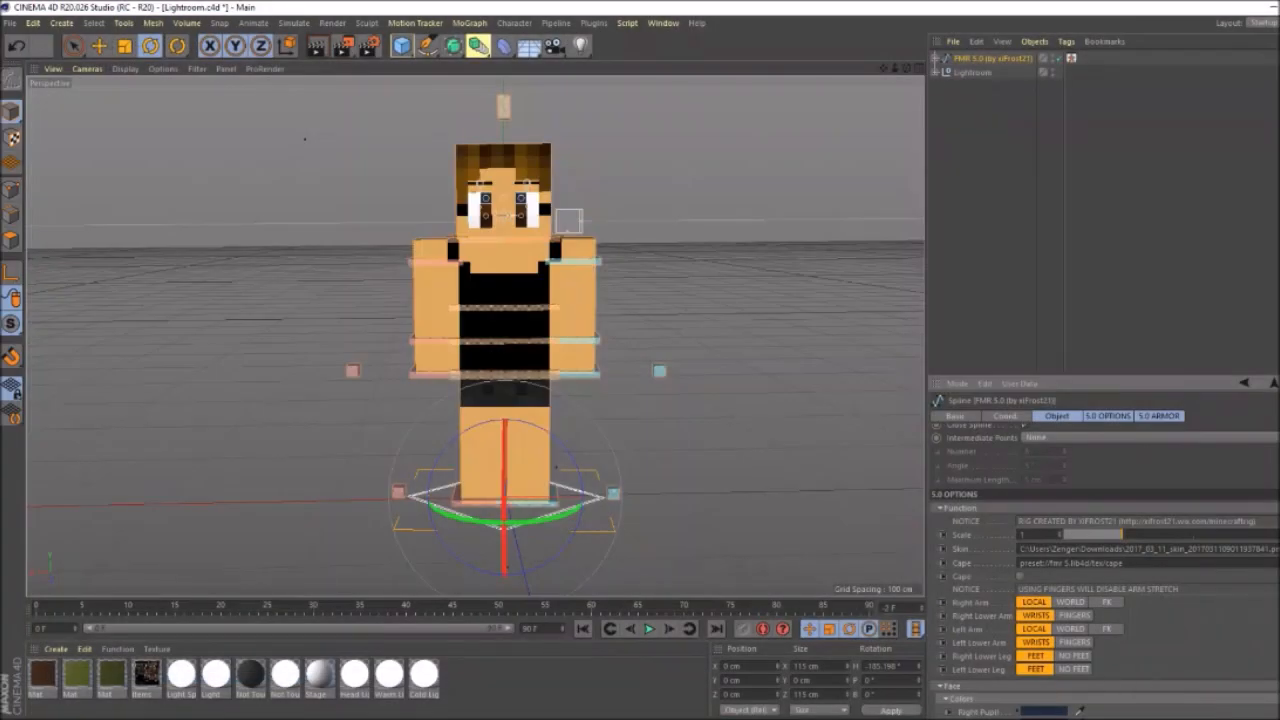
- Turn off the rig's right eye, left eye, mouth, pupils, eyebrows and teeth in the face options
{"action": "left_click_drag", "start_coordinate": [906, 68], "coordinate": [840, 100]}
{"action": "scroll", "coordinate": [1104, 613], "scroll_direction": "down", "scroll_amount": 10}
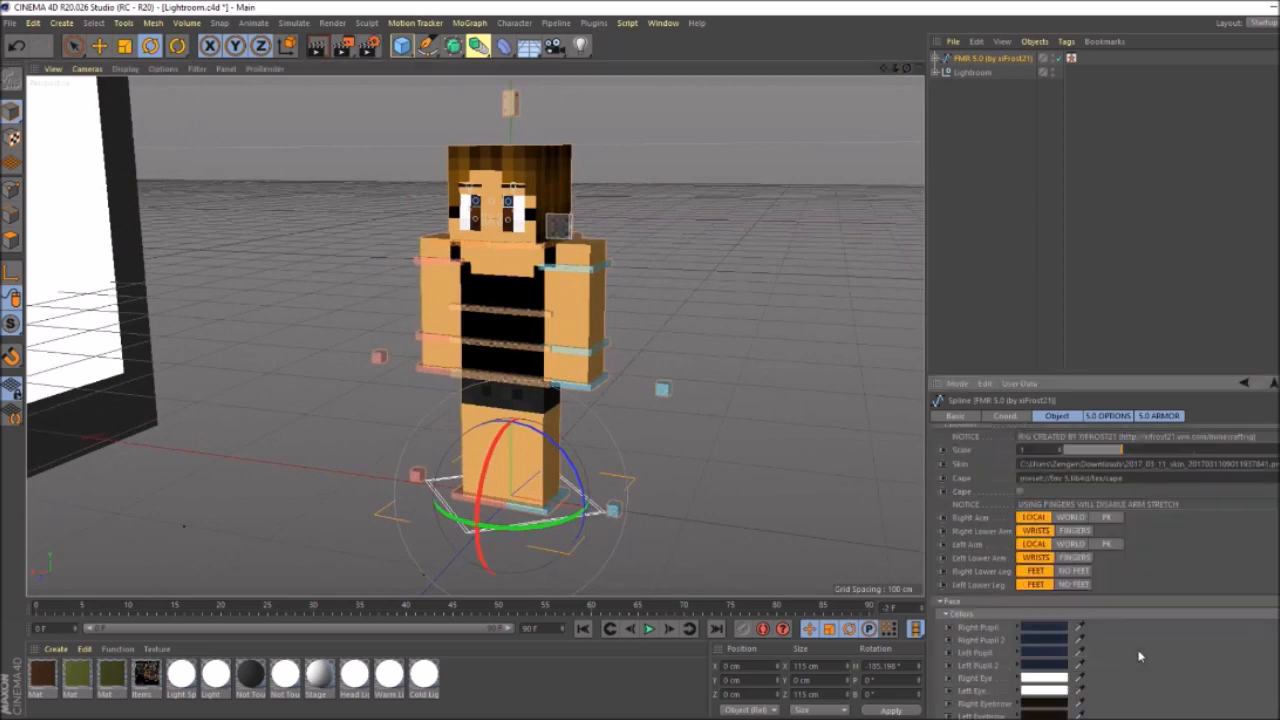
{"action": "left_click", "coordinate": [1025, 530]}
{"action": "left_click", "coordinate": [1025, 543]}
{"action": "left_click", "coordinate": [1025, 557]}
{"action": "left_click", "coordinate": [1098, 570]}
{"action": "left_click", "coordinate": [1078, 584]}
{"action": "left_click", "coordinate": [1122, 597]}
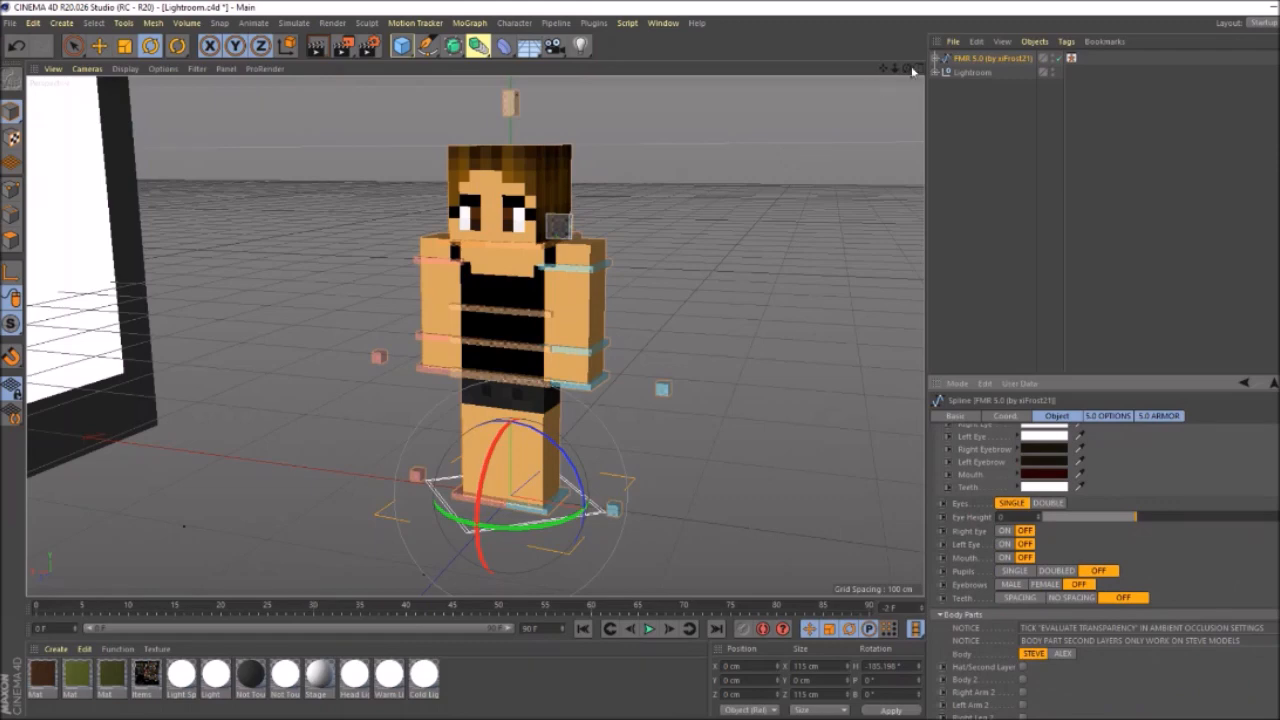
- Compare the Alex and Steve body types on the rig from behind and in front, and set the body to Alex
{"action": "left_click_drag", "start_coordinate": [906, 68], "coordinate": [960, 52]}
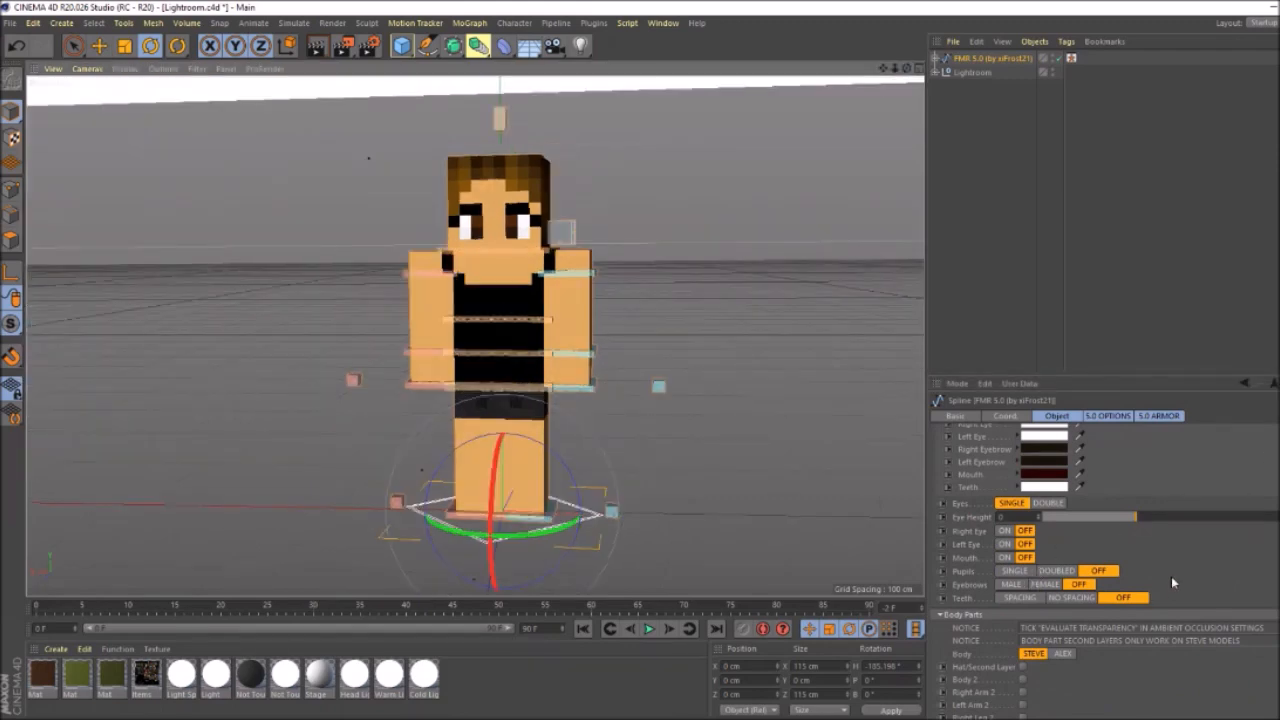
{"action": "scroll", "coordinate": [1072, 527], "scroll_direction": "down", "scroll_amount": 2}
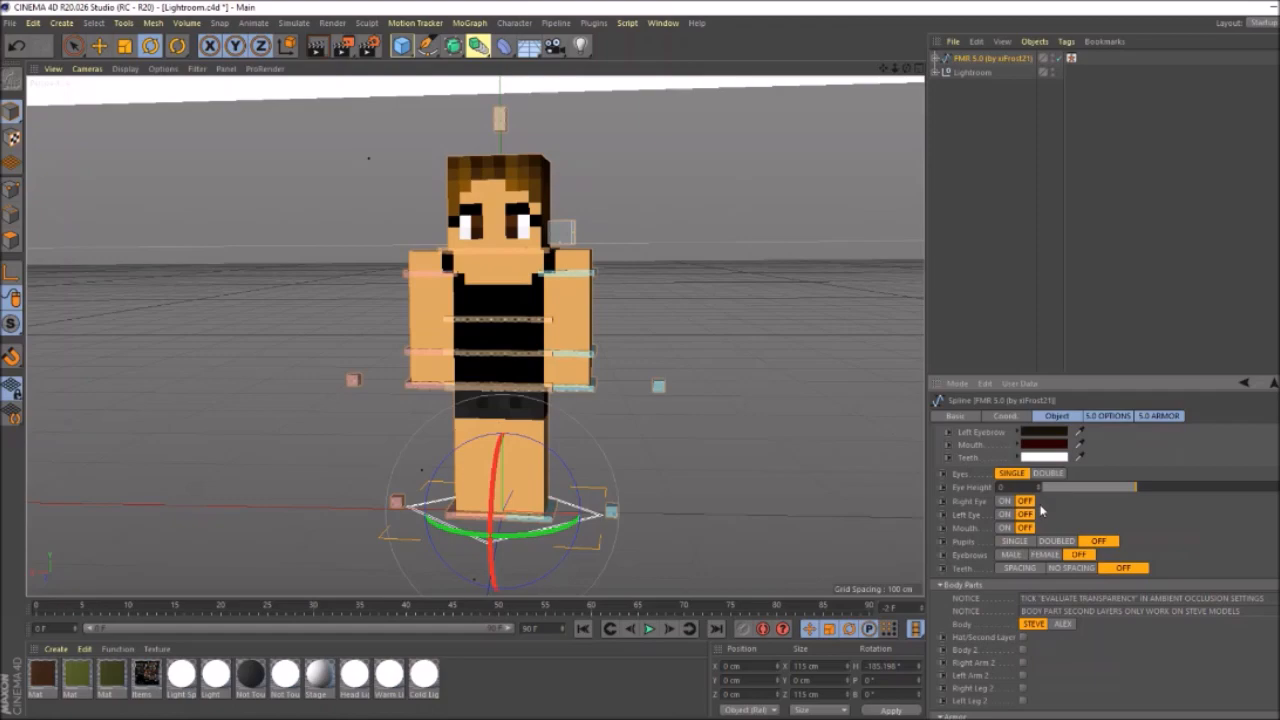
{"action": "left_click_drag", "start_coordinate": [906, 68], "coordinate": [615, 68]}
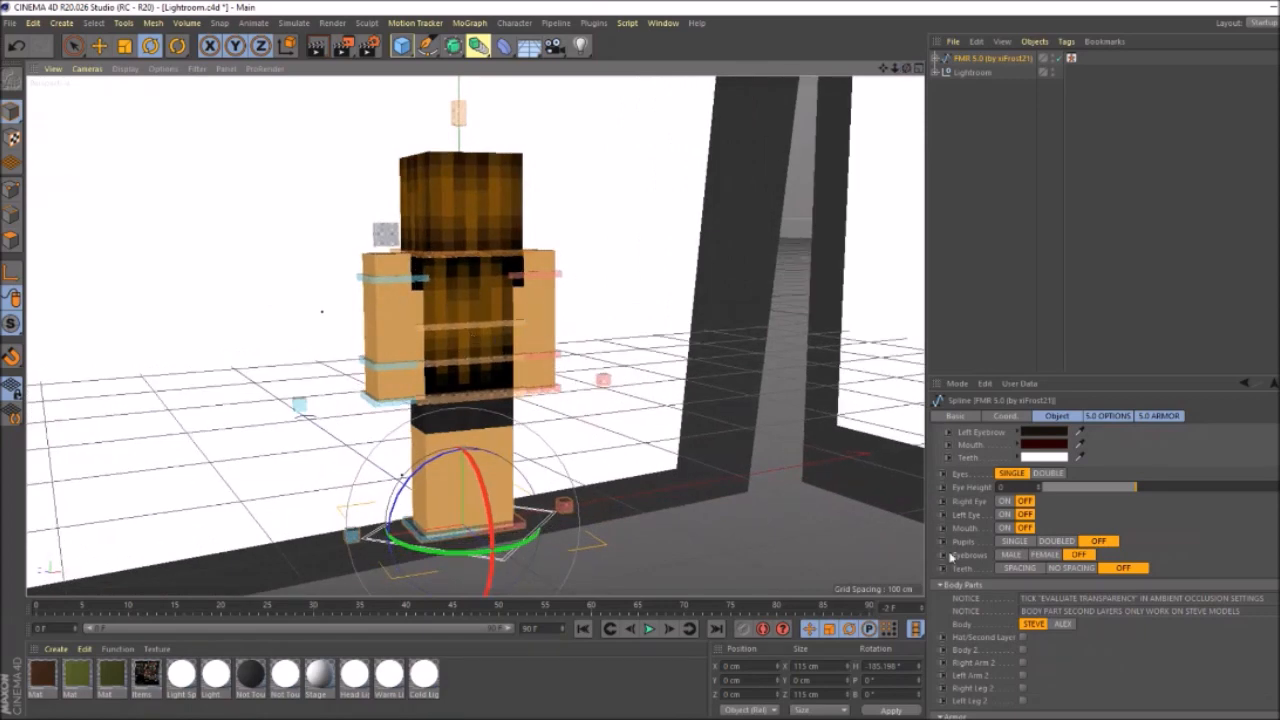
{"action": "left_click", "coordinate": [1070, 624]}
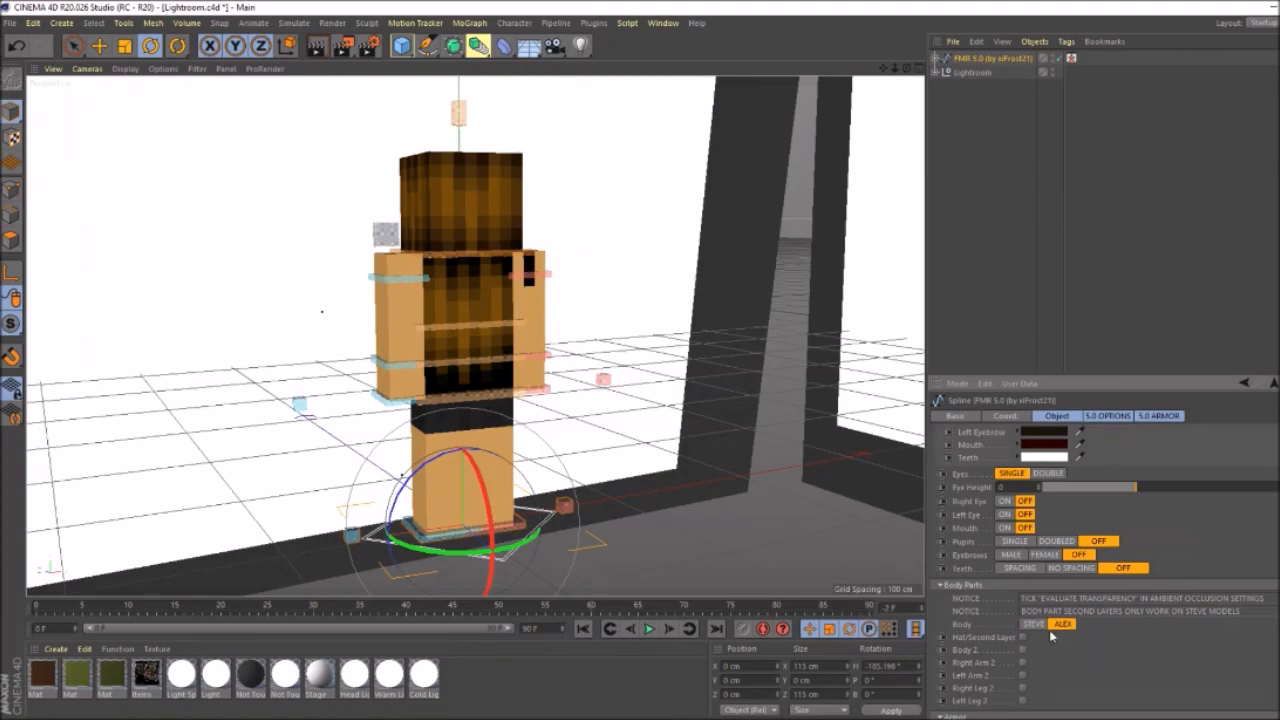
{"action": "left_click", "coordinate": [1034, 624]}
{"action": "left_click_drag", "start_coordinate": [908, 67], "coordinate": [620, 75]}
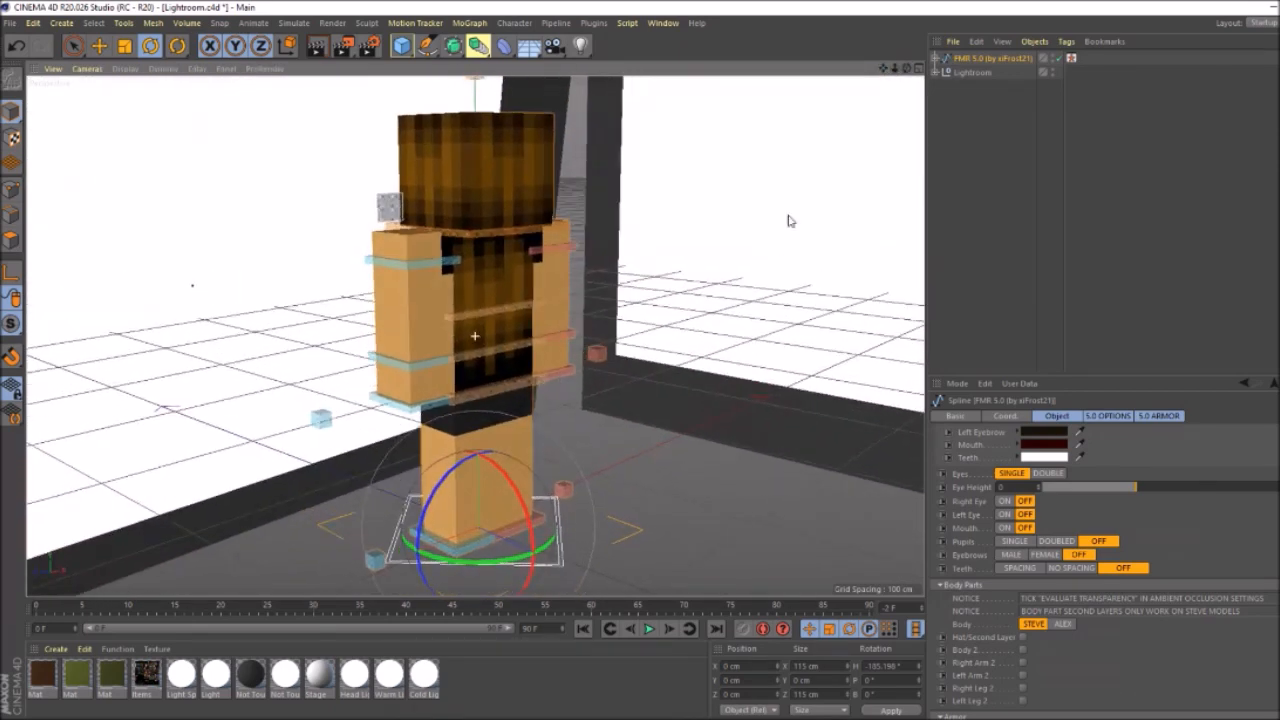
{"action": "left_click_drag", "start_coordinate": [906, 68], "coordinate": [1110, 100]}
{"action": "left_click", "coordinate": [1060, 624]}
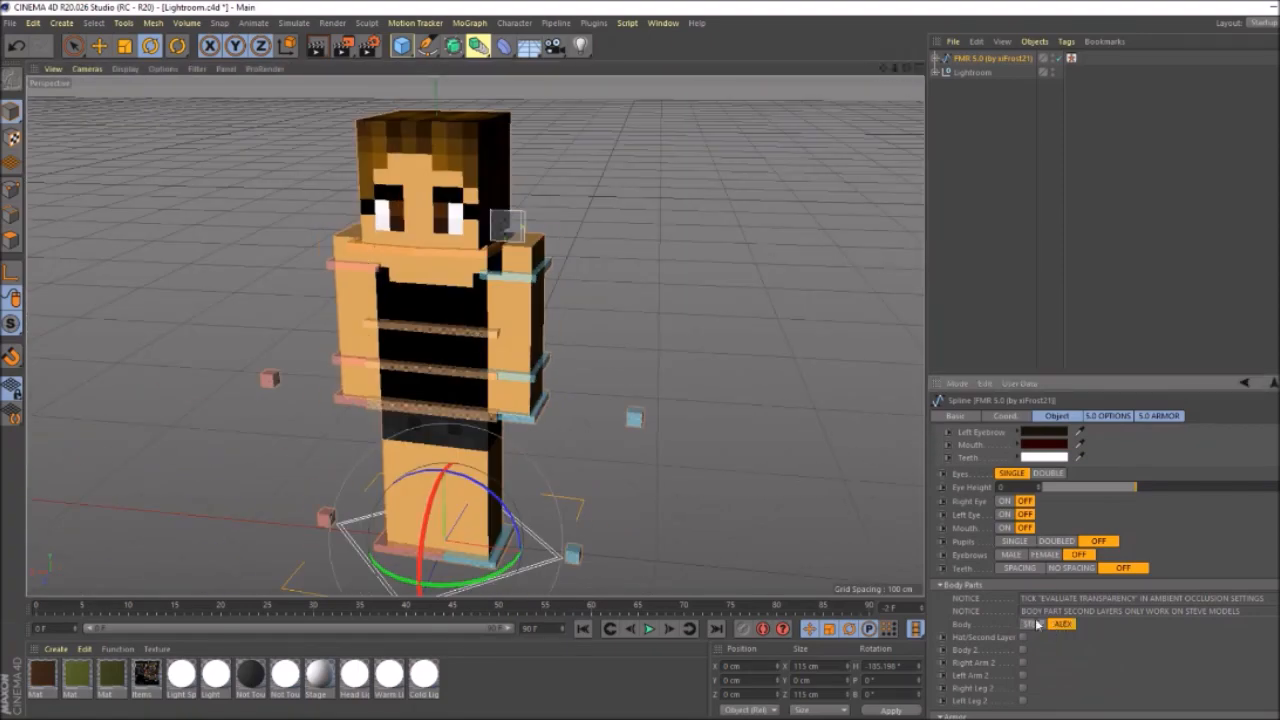
{"action": "left_click_drag", "start_coordinate": [906, 68], "coordinate": [935, 56]}
- Display the scene's layer list, examine the rig's body, joint, control and hidden layers, and deselect the rig
{"action": "key", "text": "shift+F4"}
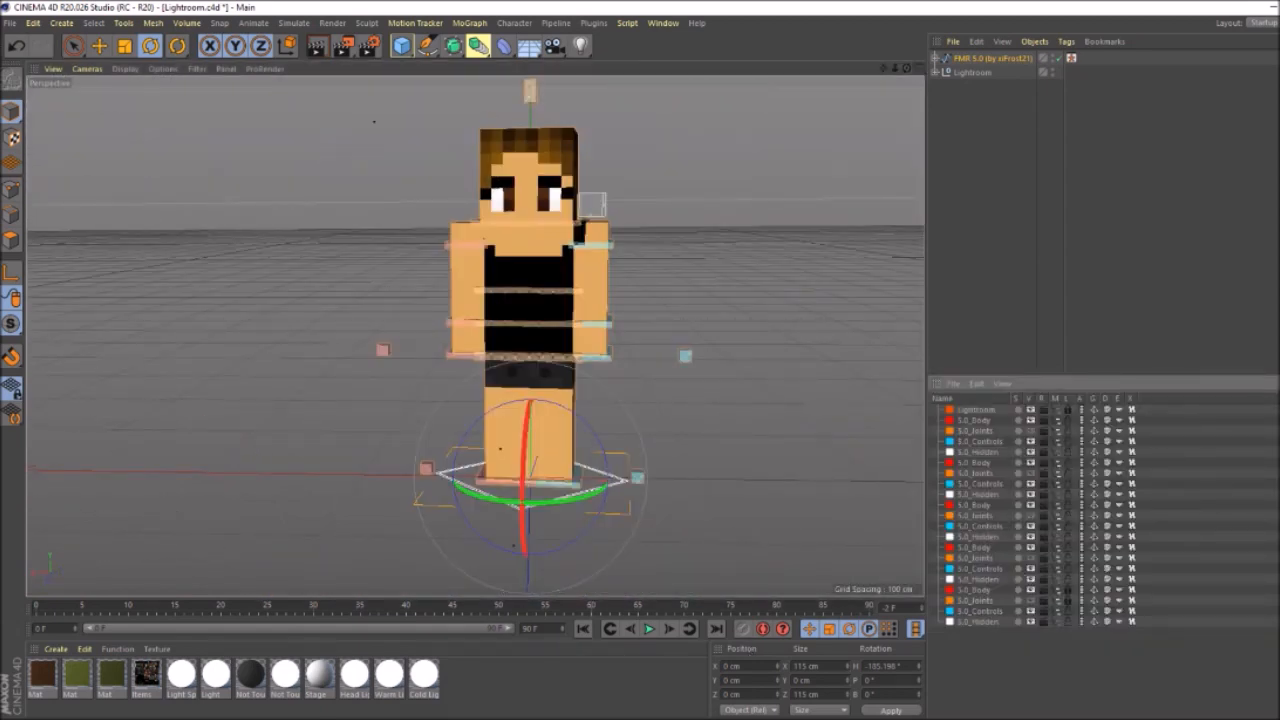
{"action": "left_click", "coordinate": [506, 707]}
{"action": "left_click_drag", "start_coordinate": [936, 478], "coordinate": [903, 471]}
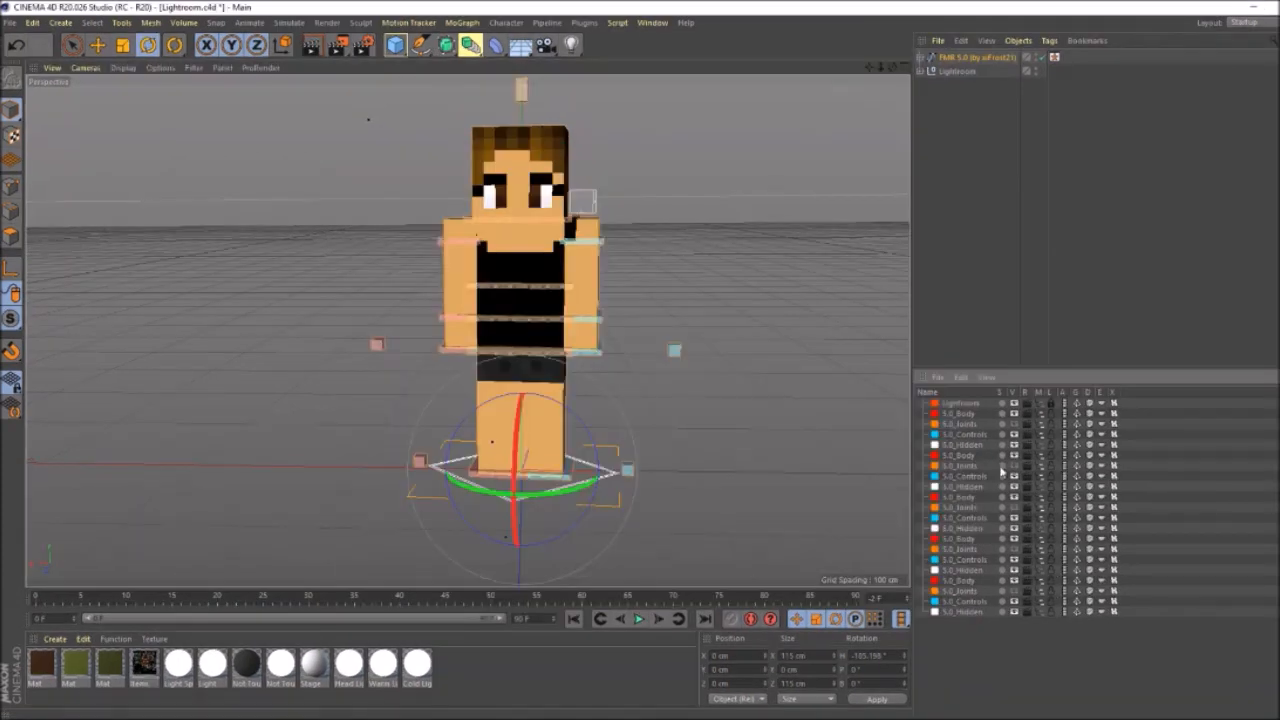
{"action": "left_click", "coordinate": [817, 230]}
- Expand the FMR 5.0 rig and its Head group, and make EXTRUDE_meshHat visible in the viewport
{"action": "mouse_move", "coordinate": [869, 67]}
{"action": "left_mouse_down"}
{"action": "mouse_move", "coordinate": [879, 94]}
{"action": "mouse_move", "coordinate": [893, 70]}
{"action": "left_mouse_up"}
{"action": "left_click", "coordinate": [920, 57]}
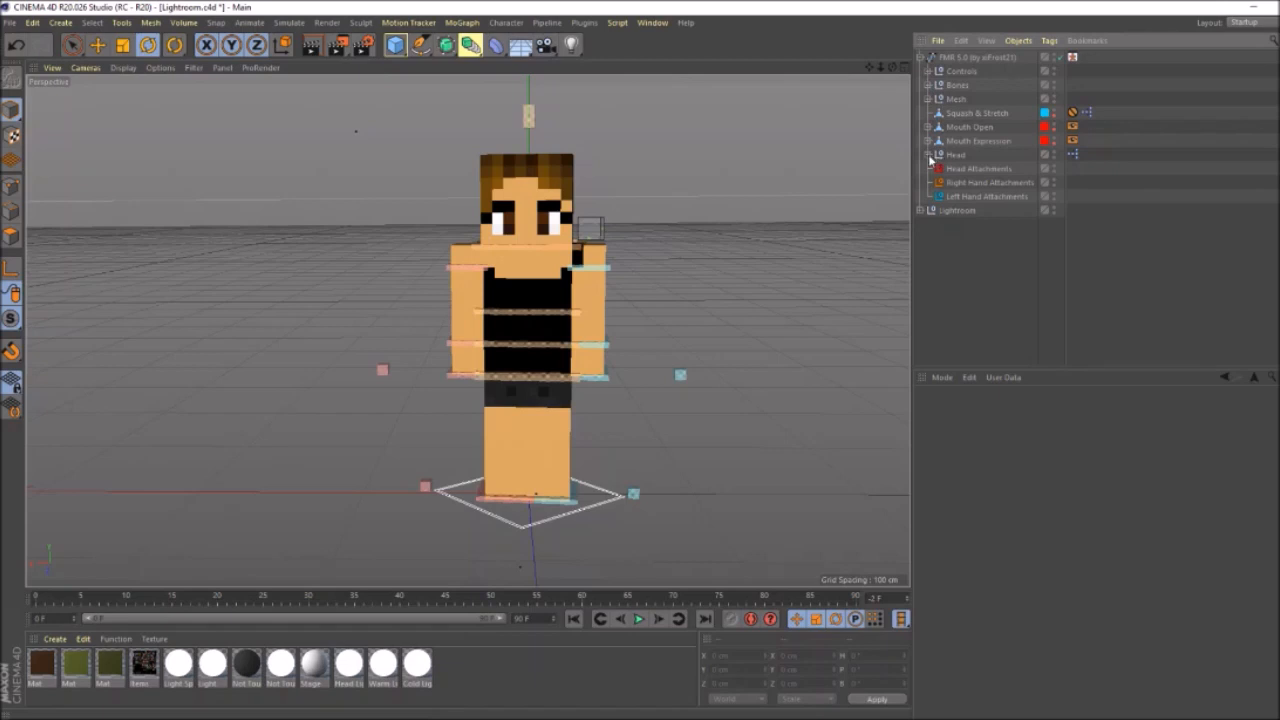
{"action": "left_click", "coordinate": [929, 155]}
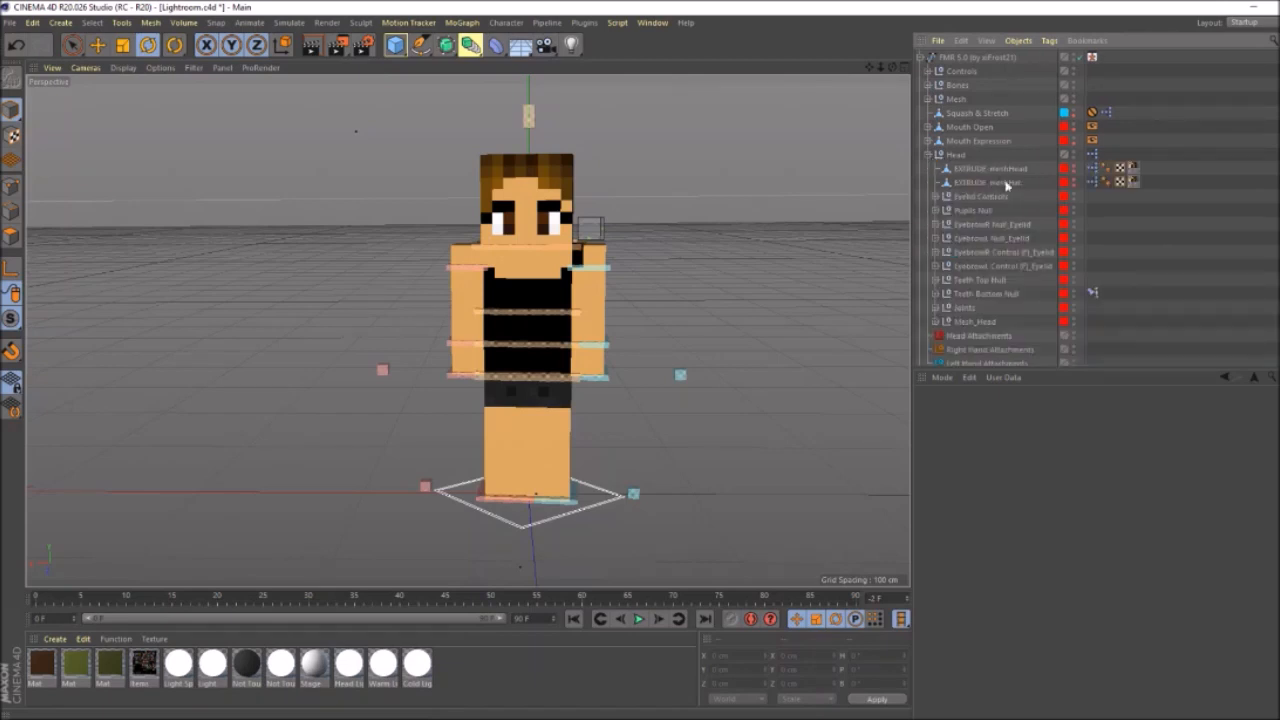
{"action": "left_click", "coordinate": [1074, 183]}
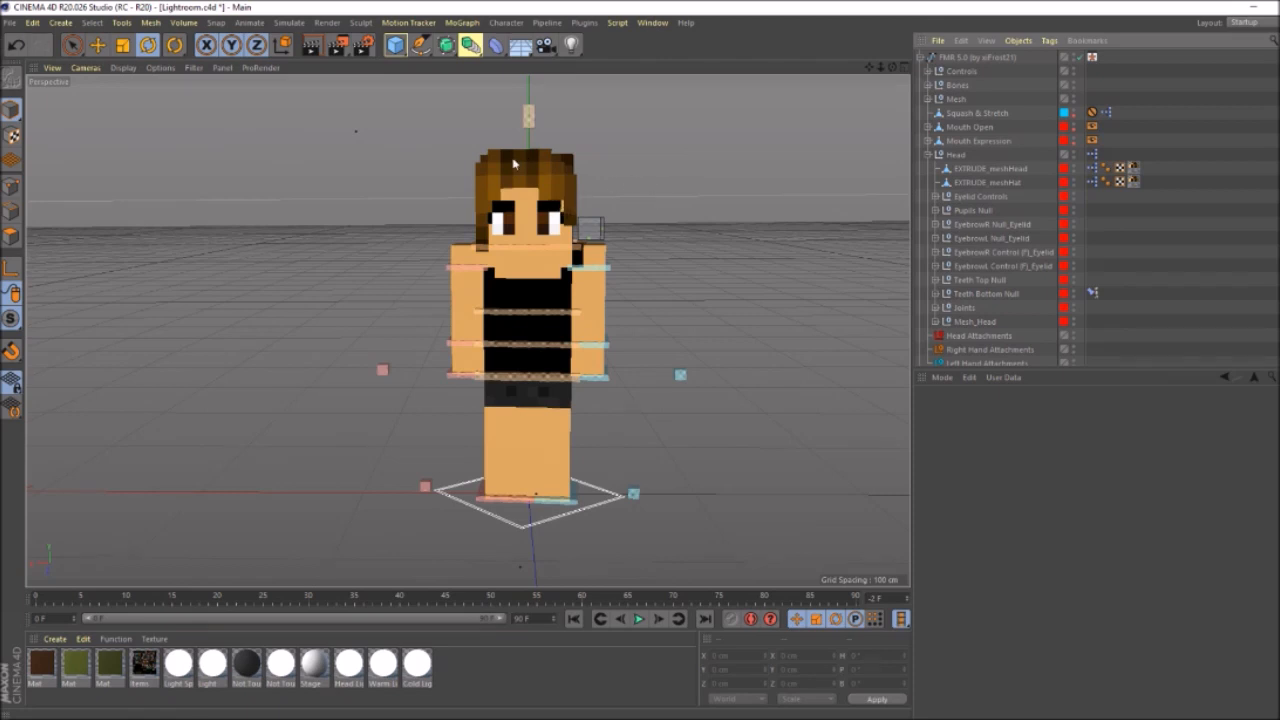
- Move EXTRUDE_meshHead to about 90 cm and EXTRUDE_meshHat to about 179 cm along X, beside the character
{"action": "left_click_drag", "start_coordinate": [894, 68], "coordinate": [850, 70]}
{"action": "left_click", "coordinate": [1000, 170]}
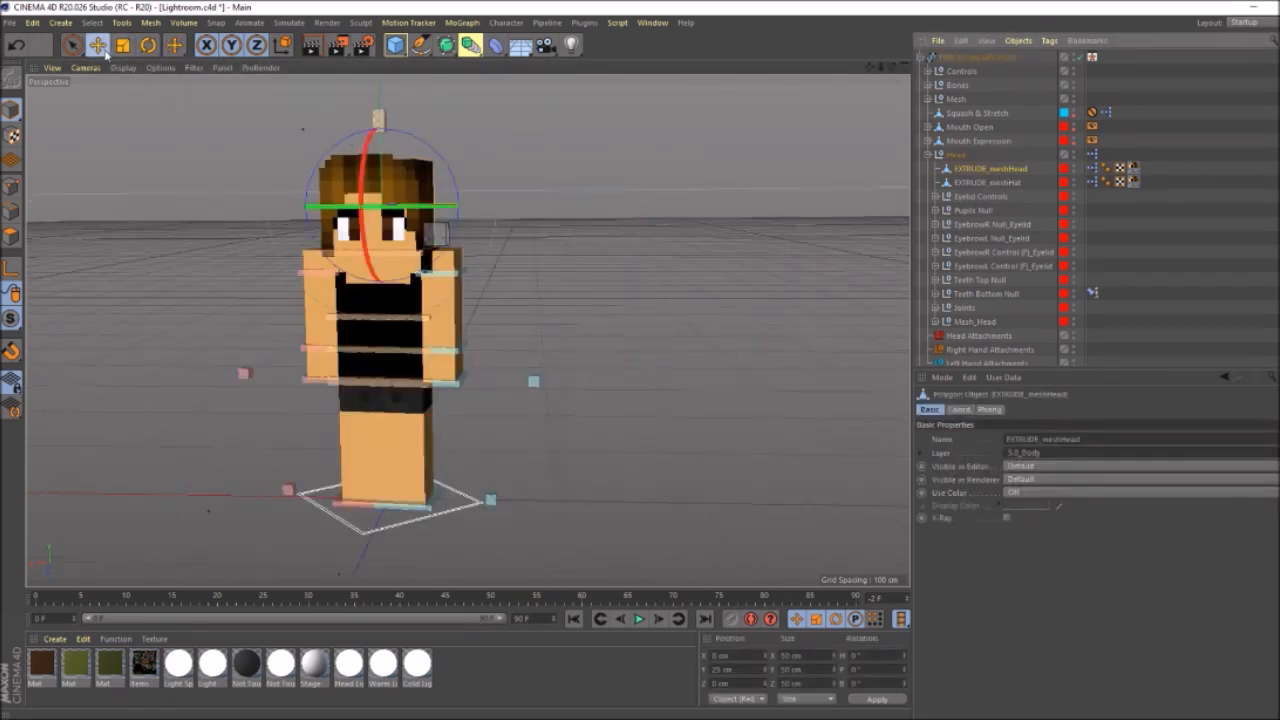
{"action": "left_click", "coordinate": [97, 44]}
{"action": "left_click_drag", "start_coordinate": [508, 203], "coordinate": [663, 203]}
{"action": "left_click", "coordinate": [988, 183]}
{"action": "left_click_drag", "start_coordinate": [478, 186], "coordinate": [810, 184]}
{"action": "scroll", "coordinate": [810, 184], "scroll_direction": "up", "scroll_amount": 4}
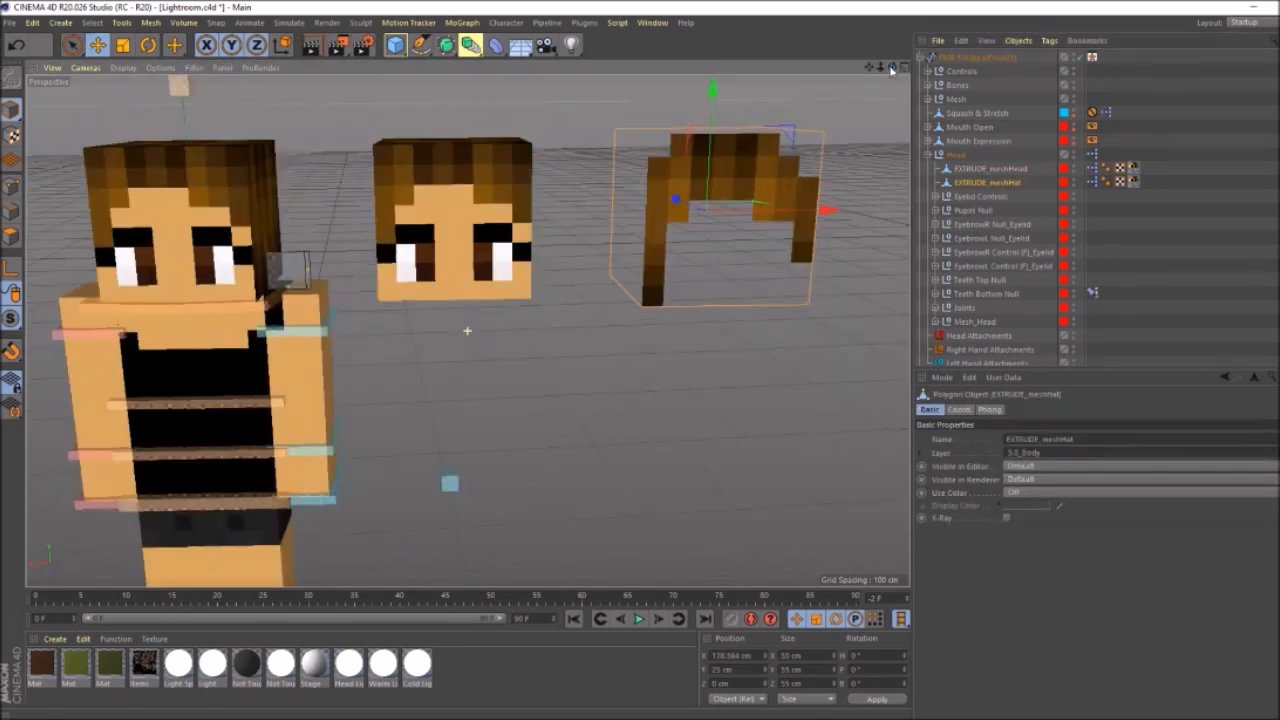
- Select the face polygons on the front of EXTRUDE_meshHead with Live Selection in Polygon mode
{"action": "left_click", "coordinate": [990, 170]}
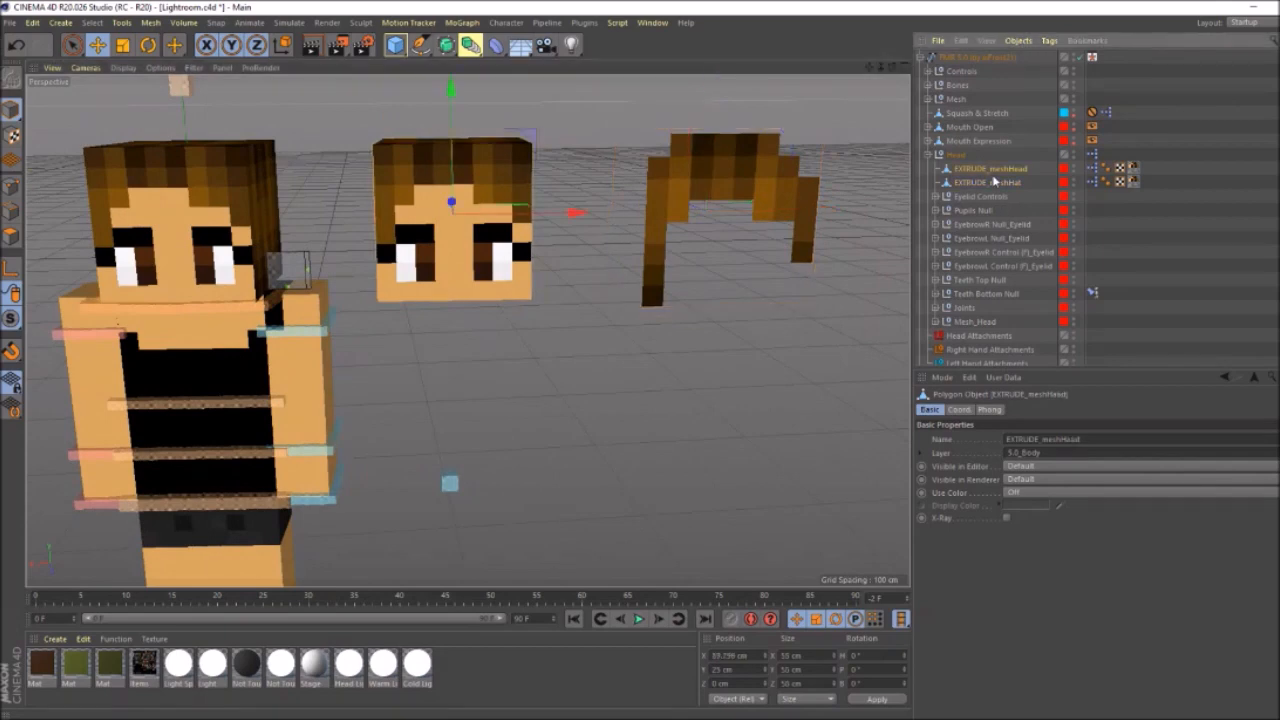
{"action": "left_click", "coordinate": [72, 45]}
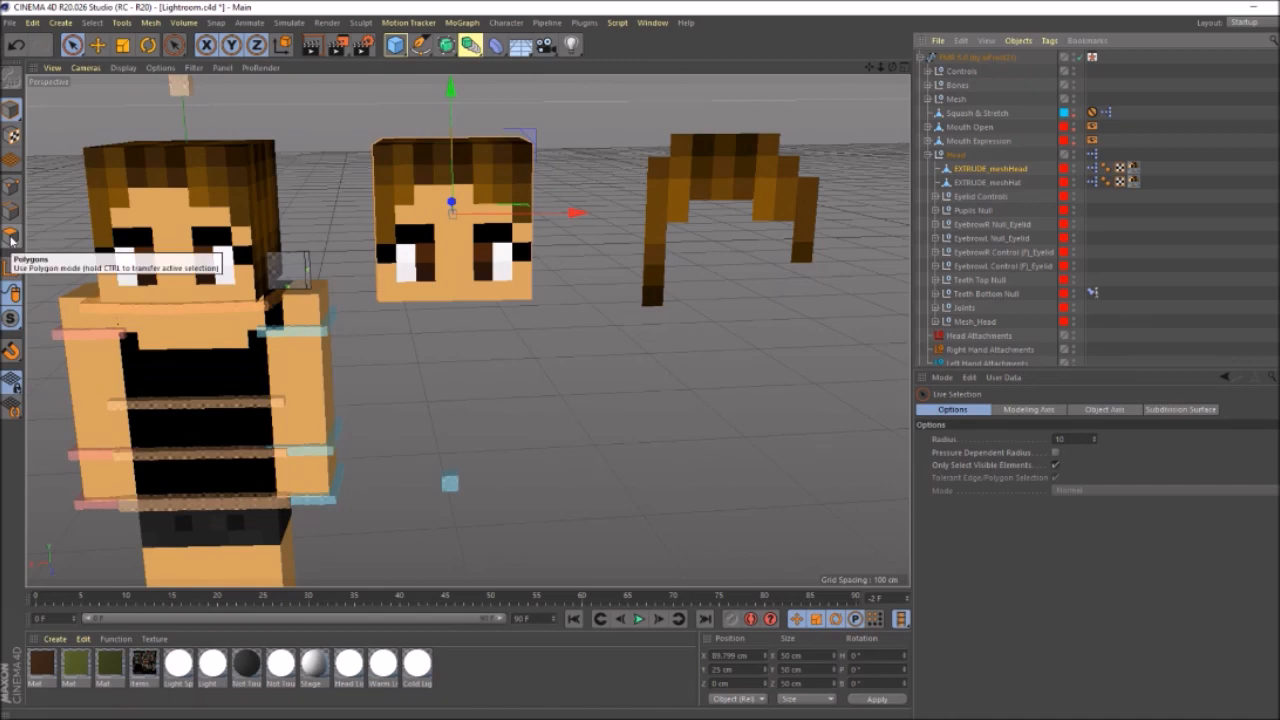
{"action": "left_click", "coordinate": [11, 239]}
{"action": "left_click_drag", "start_coordinate": [891, 67], "coordinate": [891, 22]}
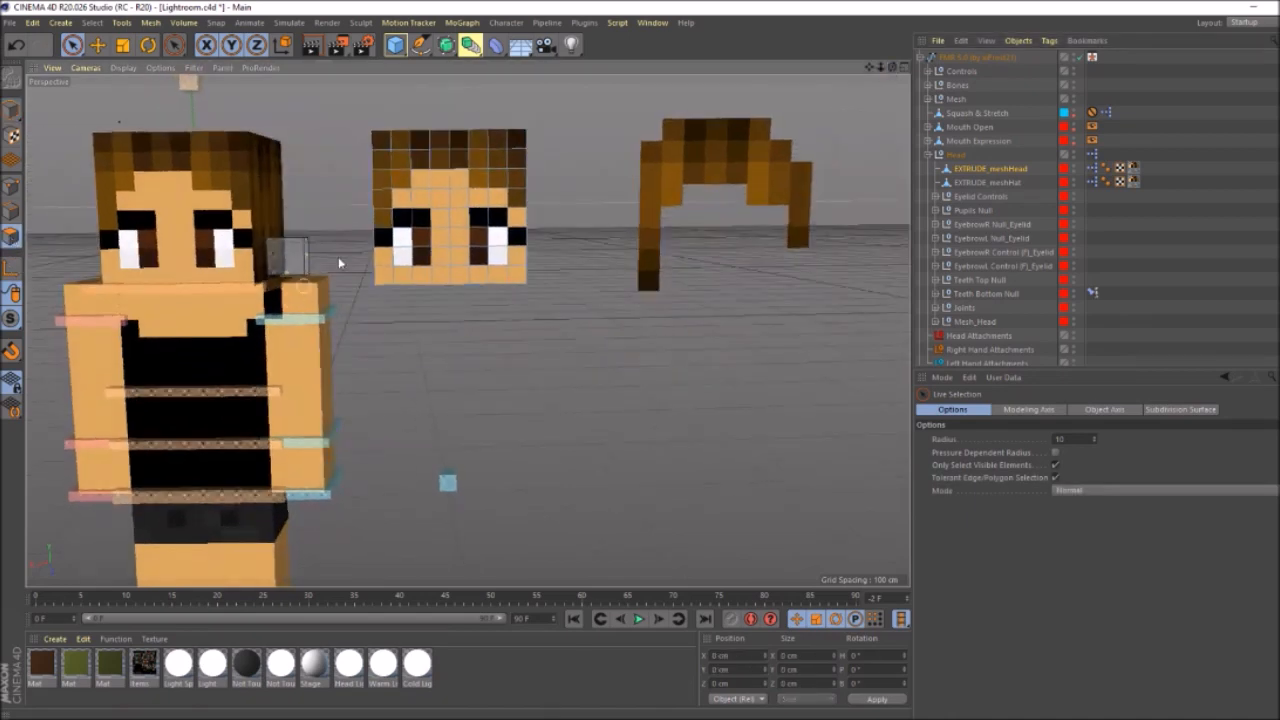
{"action": "left_click_drag", "start_coordinate": [433, 193], "coordinate": [492, 234]}
- Extend the face selection to the skin-coloured polygons on EXTRUDE_meshHead's side and underside, and delete them to leave only the hair
{"action": "left_click_drag", "start_coordinate": [891, 67], "coordinate": [940, 67]}
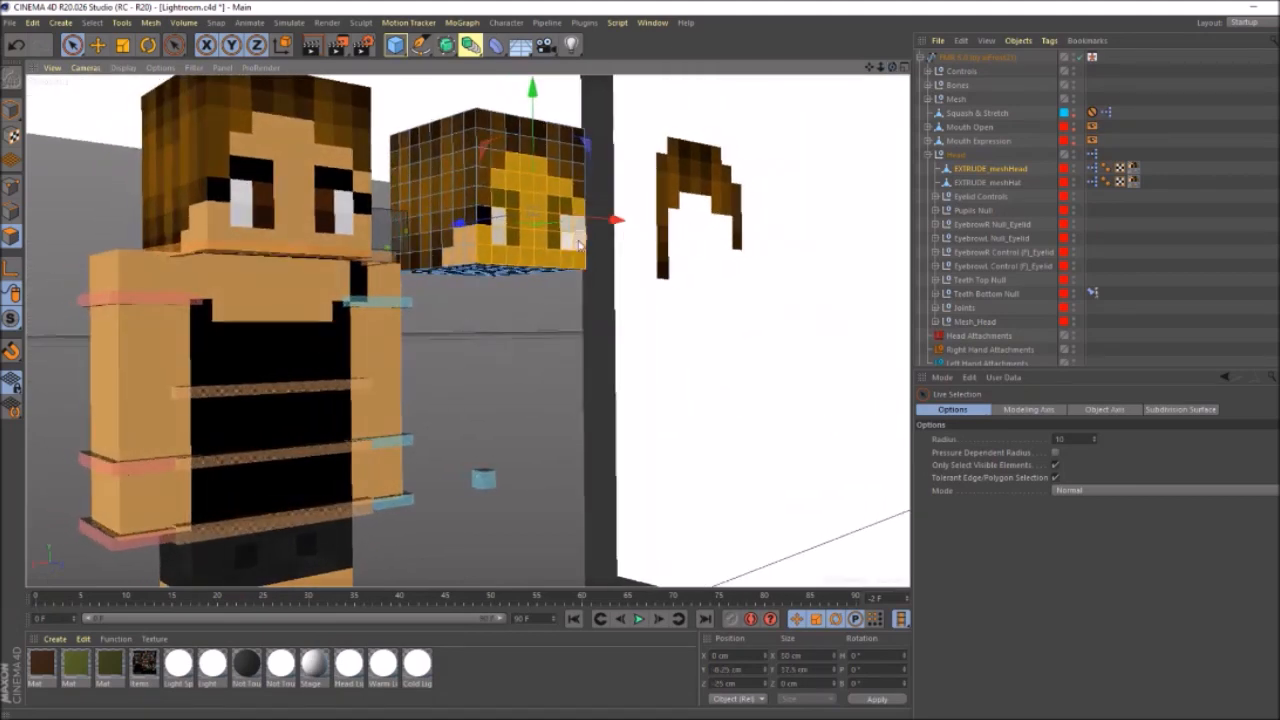
{"action": "mouse_move", "coordinate": [478, 240]}
{"action": "left_mouse_down", "text": "shift"}
{"action": "mouse_move", "coordinate": [460, 260]}
{"action": "mouse_move", "coordinate": [474, 252]}
{"action": "left_mouse_up", "text": "shift"}
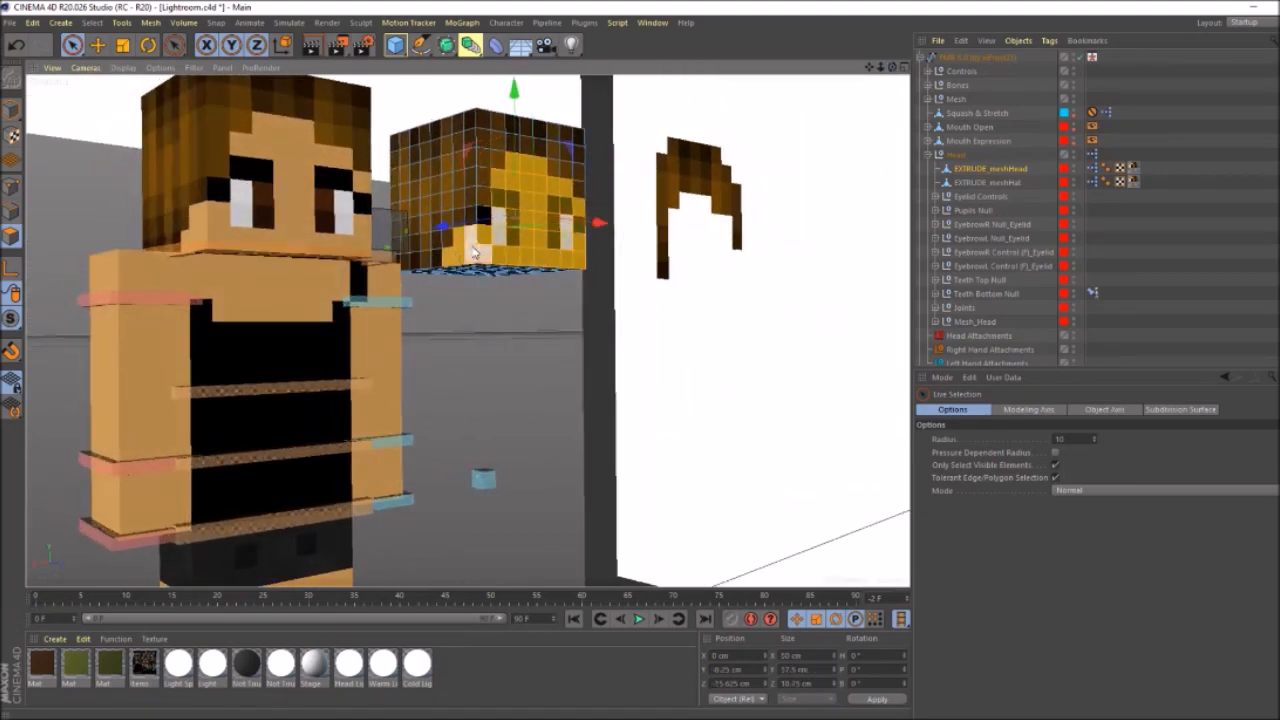
{"action": "left_click_drag", "start_coordinate": [892, 68], "coordinate": [820, 68]}
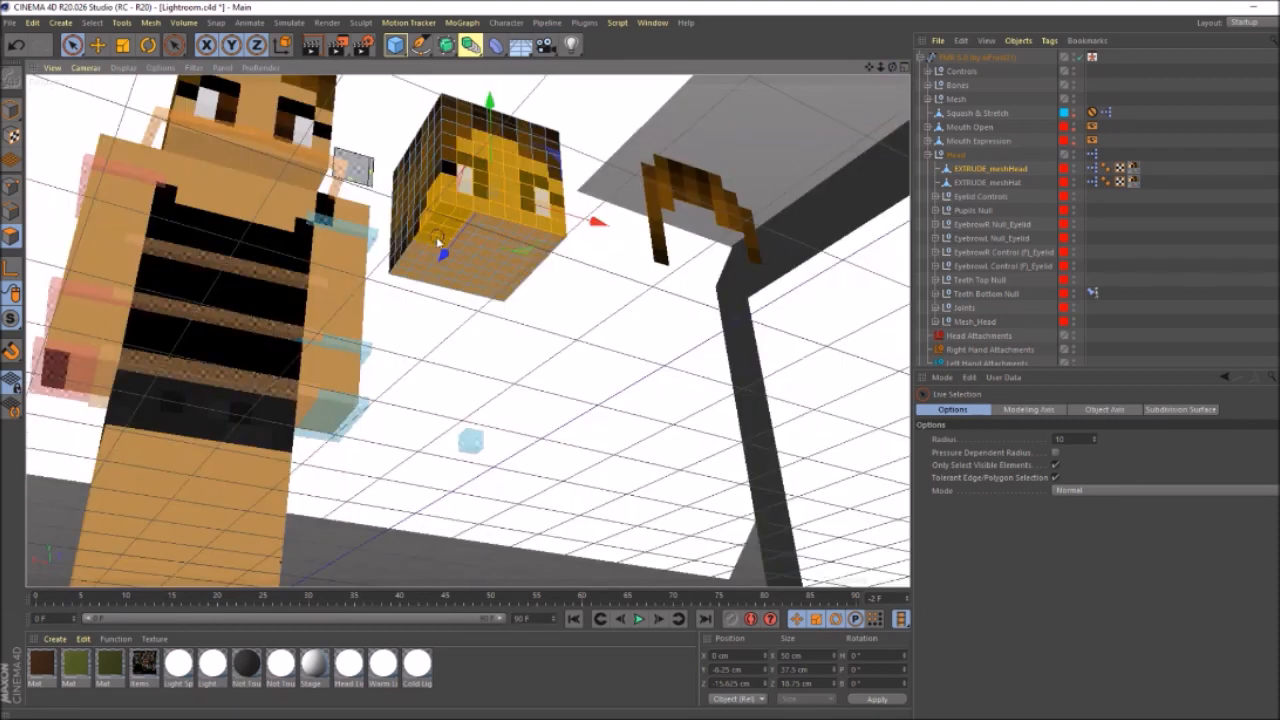
{"action": "mouse_move", "coordinate": [438, 241]}
{"action": "left_mouse_down", "text": "shift"}
{"action": "mouse_move", "coordinate": [412, 277]}
{"action": "mouse_move", "coordinate": [496, 293]}
{"action": "mouse_move", "coordinate": [541, 233]}
{"action": "mouse_move", "coordinate": [508, 235]}
{"action": "mouse_move", "coordinate": [460, 271]}
{"action": "mouse_move", "coordinate": [456, 229]}
{"action": "mouse_move", "coordinate": [493, 253]}
{"action": "left_mouse_up", "text": "shift"}
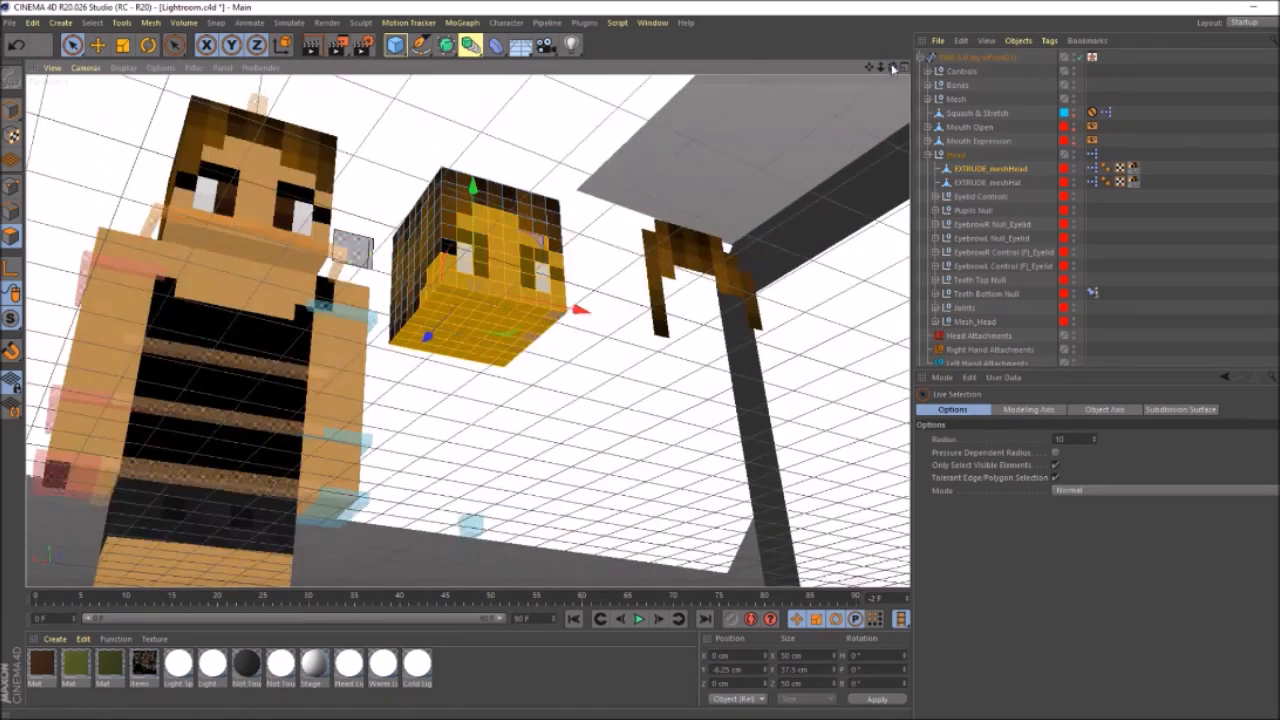
{"action": "left_click_drag", "start_coordinate": [891, 68], "coordinate": [892, 67]}
{"action": "key", "text": "Delete"}
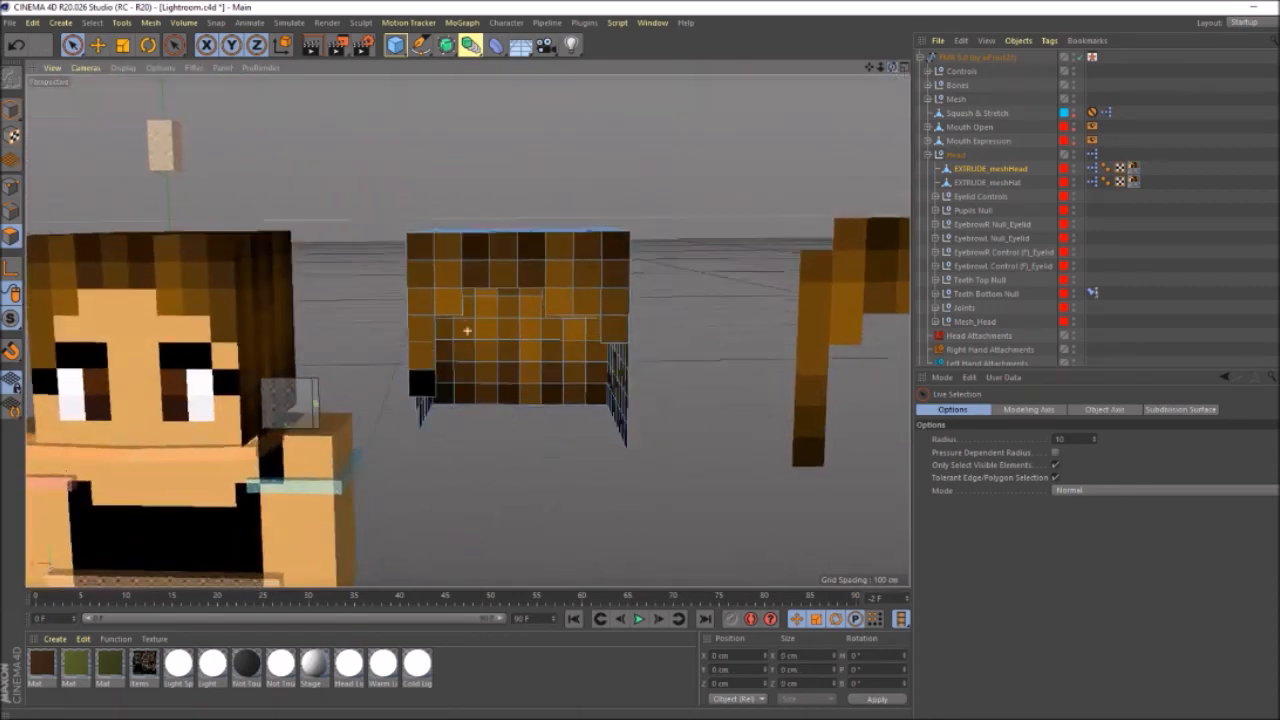
- Select all remaining hair polygons of EXTRUDE_meshHead
{"action": "left_click_drag", "start_coordinate": [892, 67], "coordinate": [897, 70]}
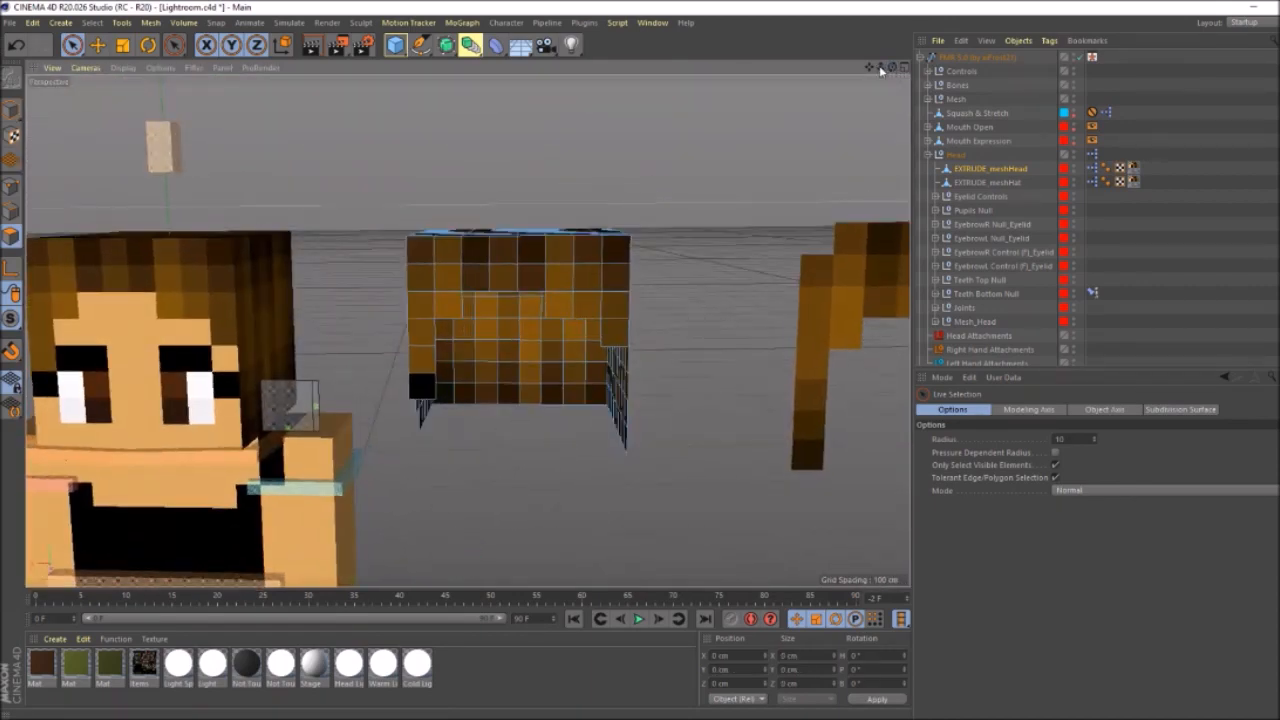
{"action": "key", "text": "ctrl+z"}
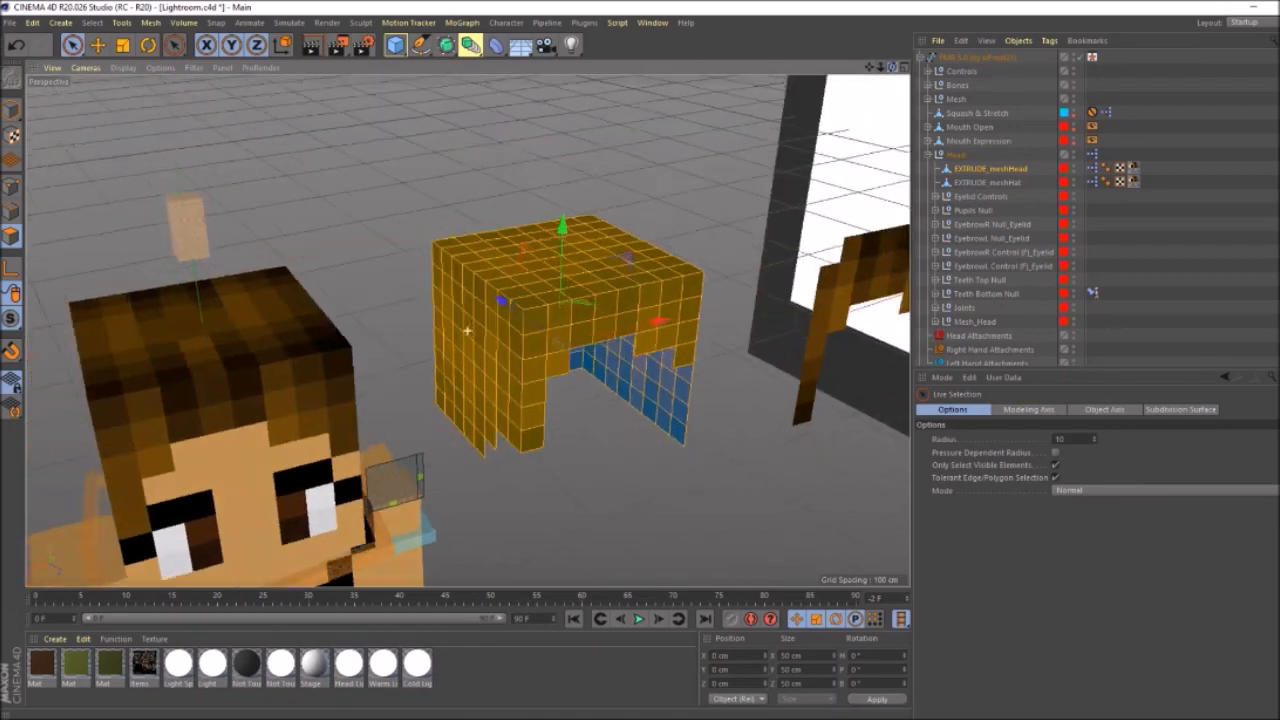
{"action": "left_click_drag", "start_coordinate": [892, 67], "coordinate": [888, 69]}
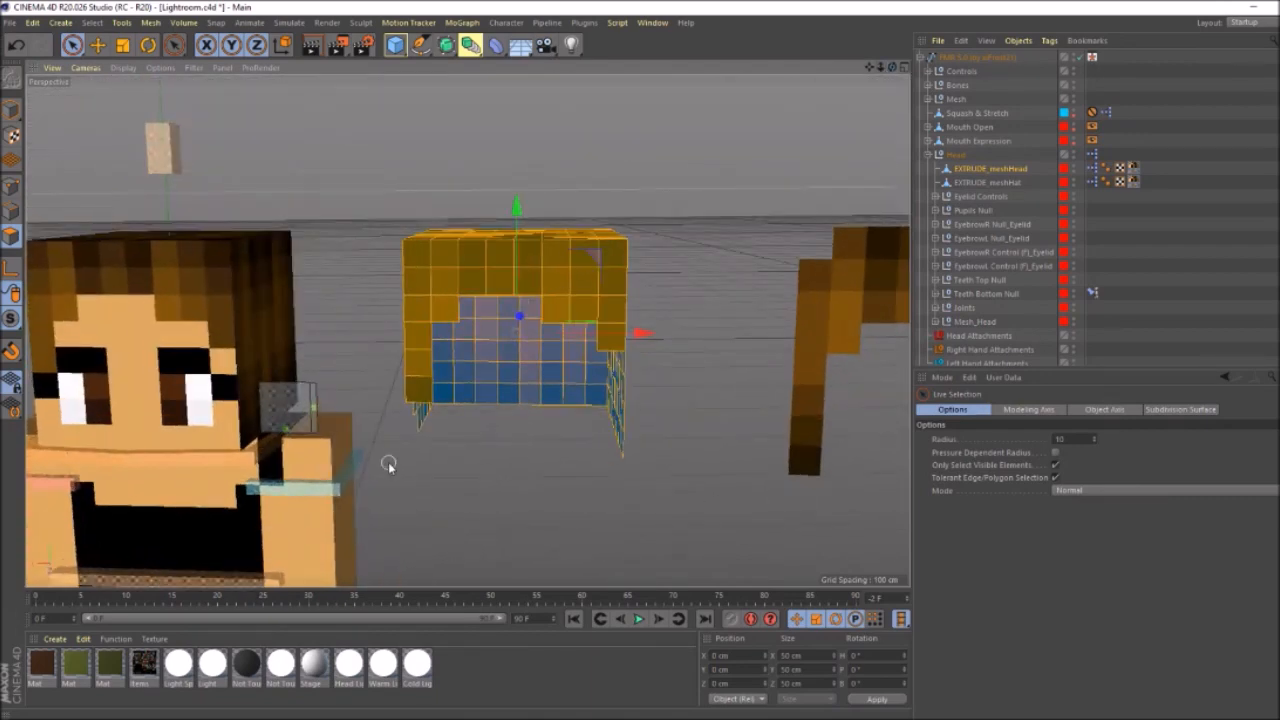
- Try extruding the hair polygons of EXTRUDE_meshHead with a maximum angle of 0°, and undo the extrusion
{"action": "key", "text": "d"}
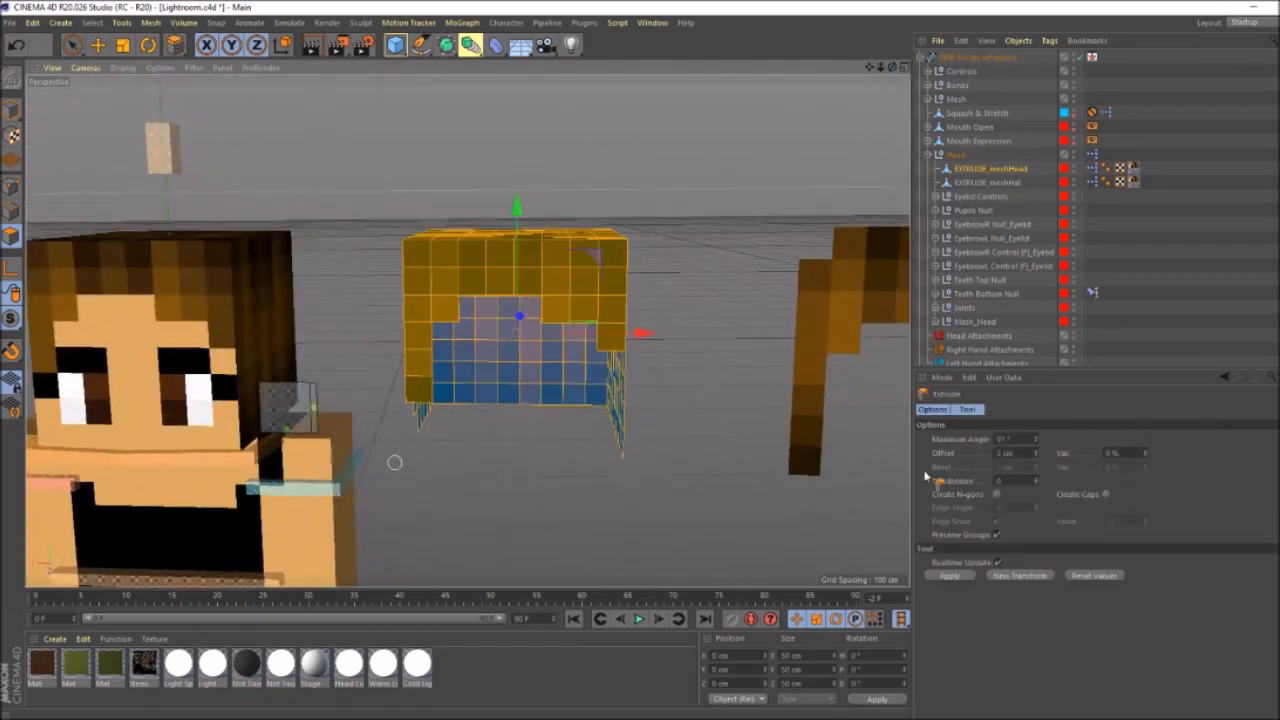
{"action": "left_click", "coordinate": [1005, 439]}
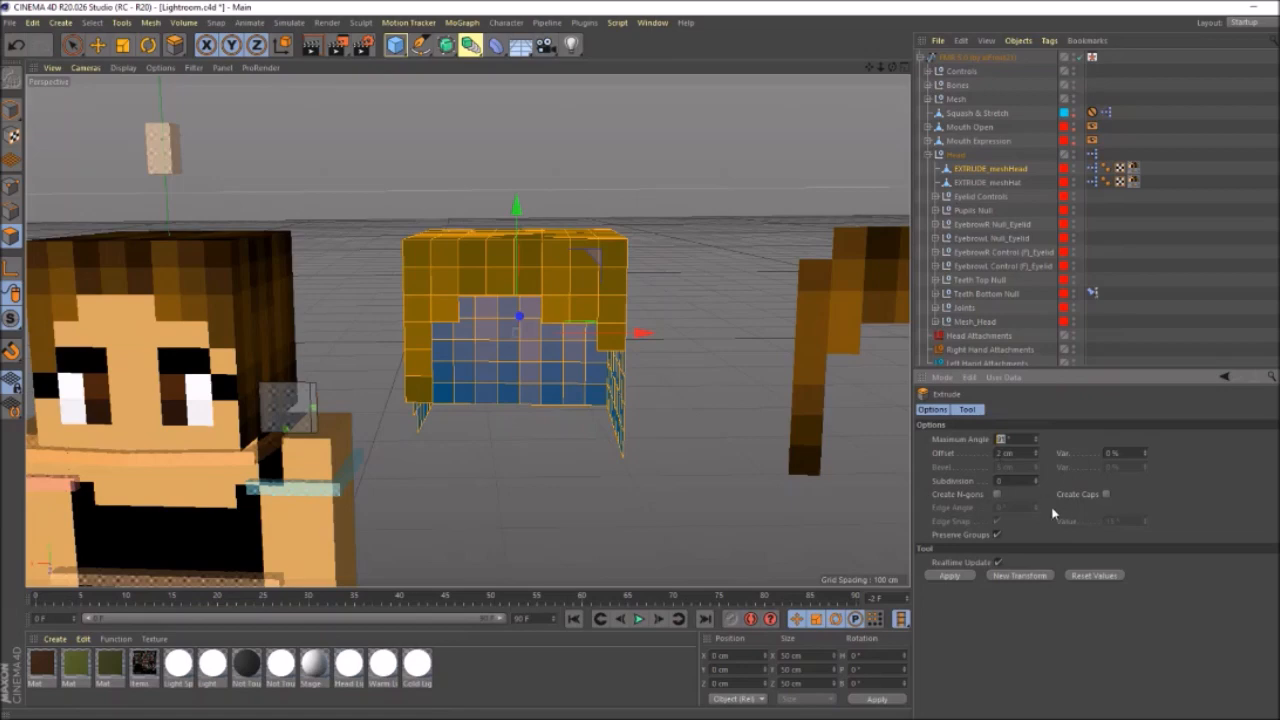
{"action": "type", "text": "0"}
{"action": "key", "text": "Return"}
{"action": "left_click_drag", "start_coordinate": [892, 67], "coordinate": [950, 55]}
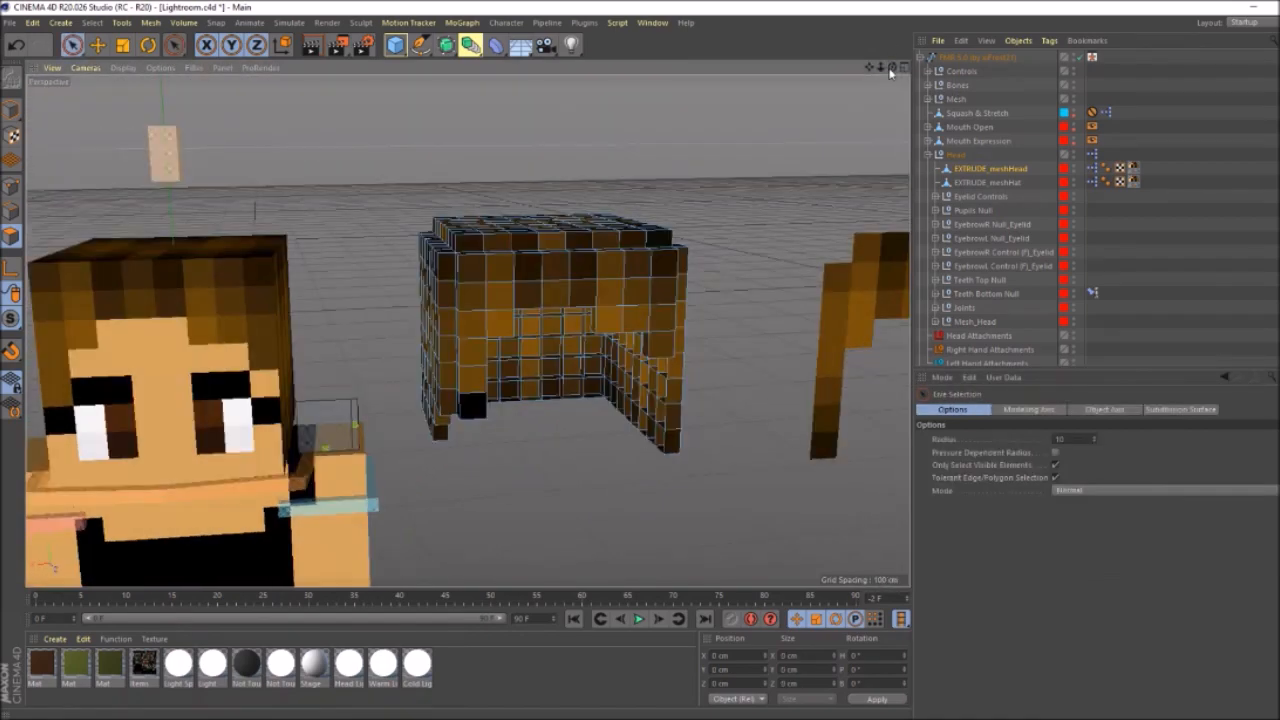
{"action": "mouse_move", "coordinate": [891, 71]}
{"action": "left_mouse_down"}
{"action": "mouse_move", "coordinate": [880, 125]}
{"action": "mouse_move", "coordinate": [860, 75]}
{"action": "mouse_move", "coordinate": [891, 72]}
{"action": "left_mouse_up"}
{"action": "key", "text": "ctrl+z"}
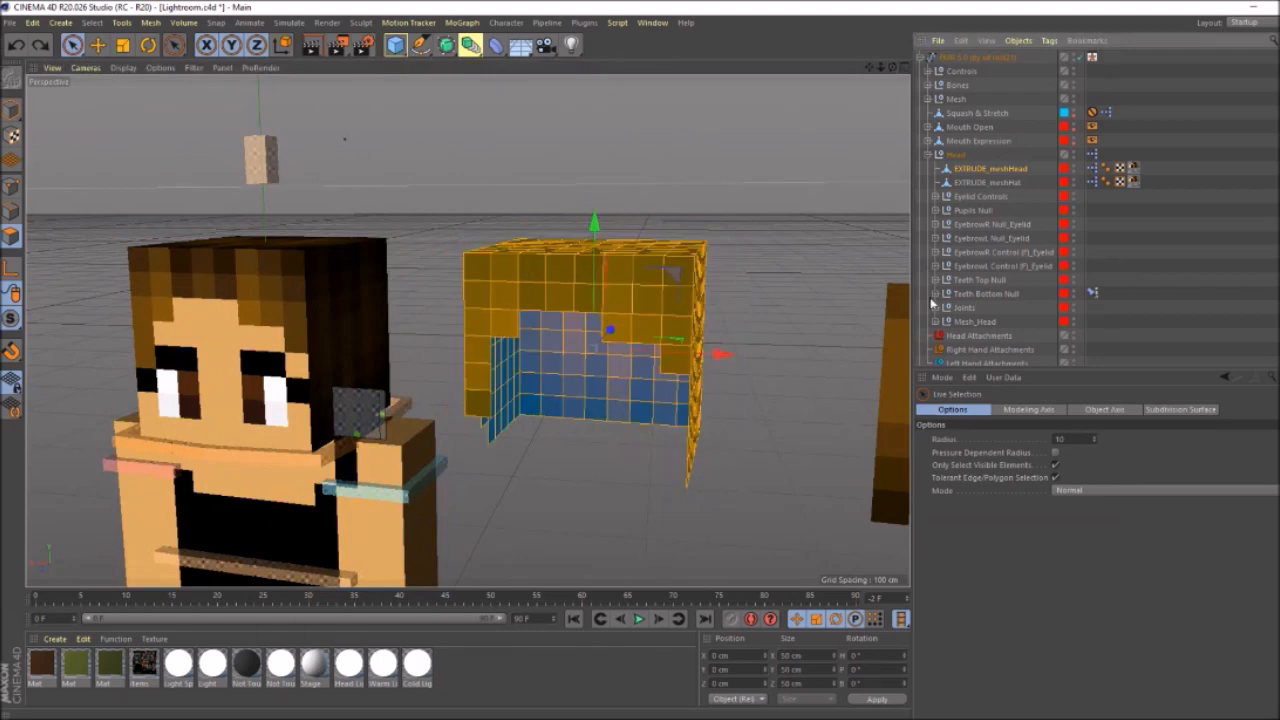
- Try extruding the hair polygons with a maximum angle of 91° and an offset of 4 cm, inspect the result and undo it
{"action": "key", "text": "d"}
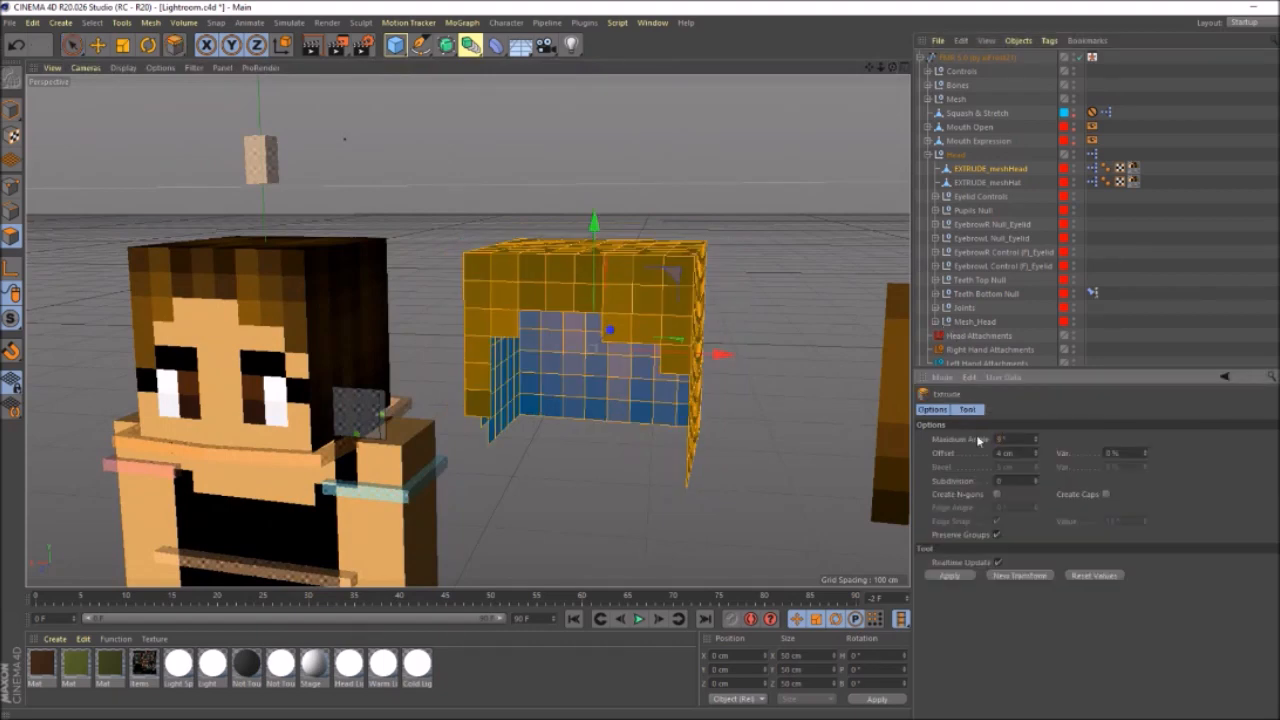
{"action": "key", "text": "Return"}
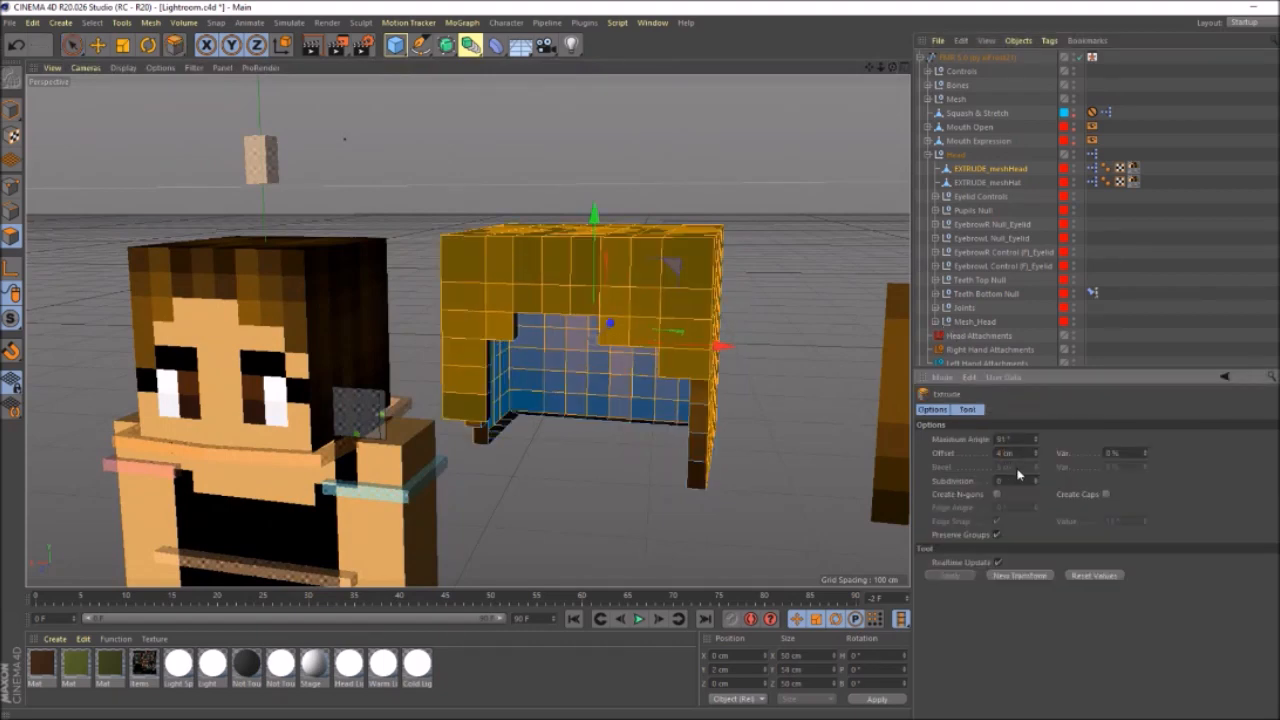
{"action": "left_click_drag", "start_coordinate": [892, 67], "coordinate": [800, 50]}
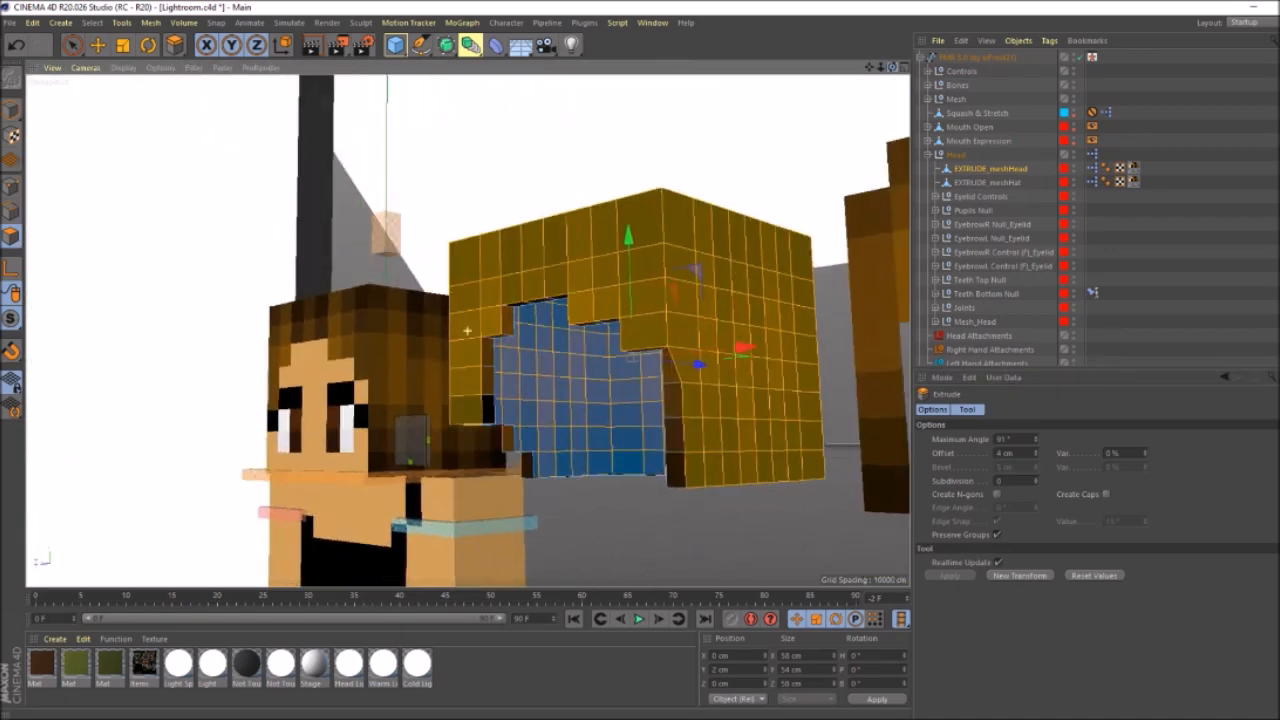
{"action": "left_click_drag", "start_coordinate": [892, 67], "coordinate": [754, 70]}
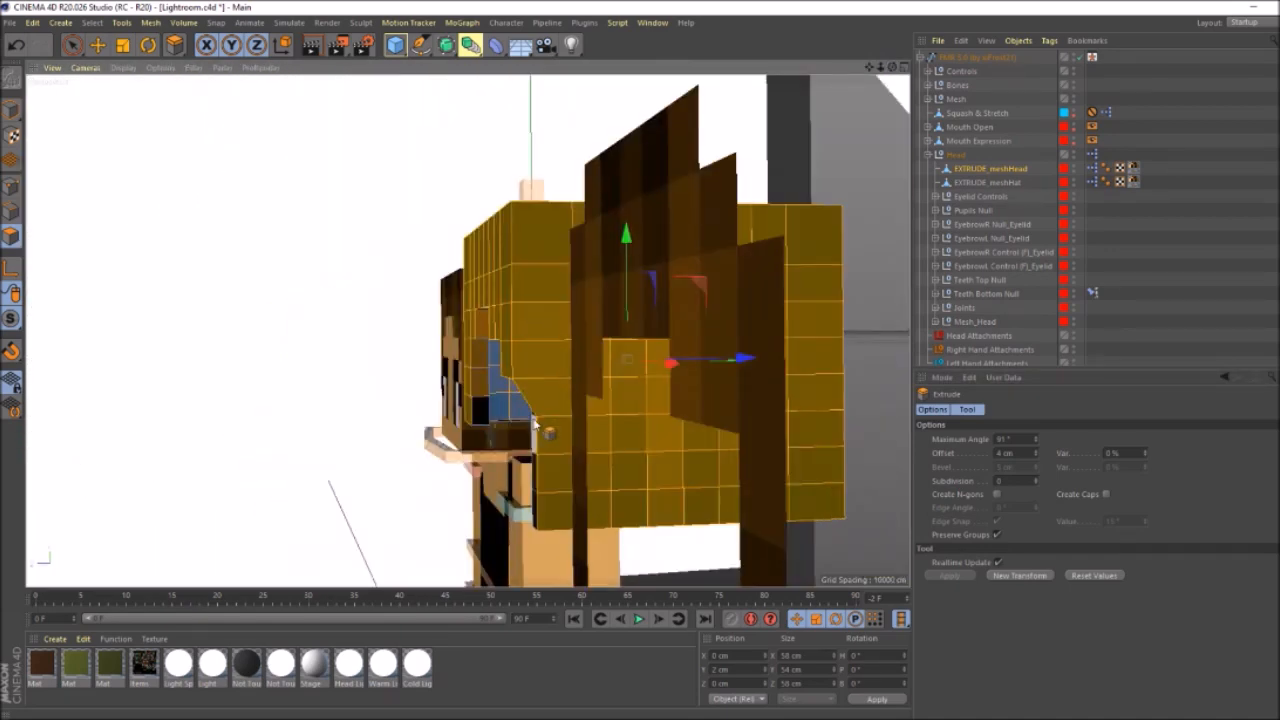
{"action": "left_click_drag", "start_coordinate": [892, 67], "coordinate": [1030, 70]}
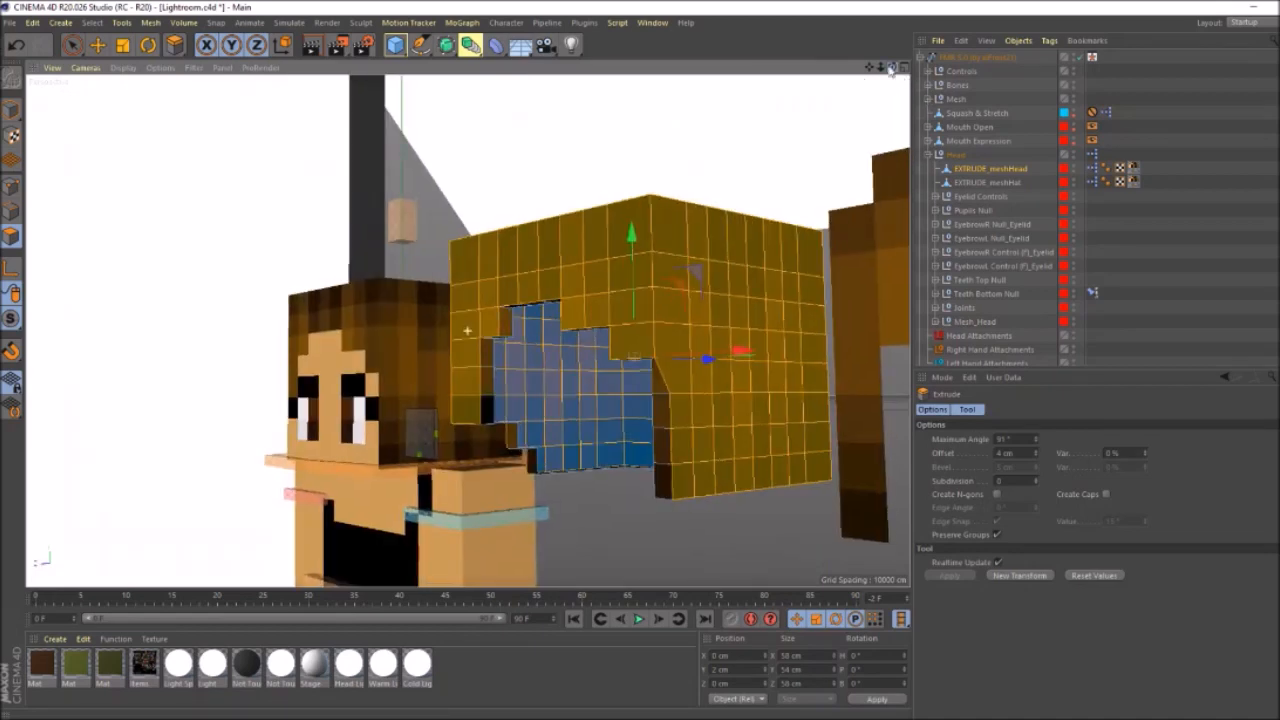
{"action": "key", "text": "ctrl+z"}
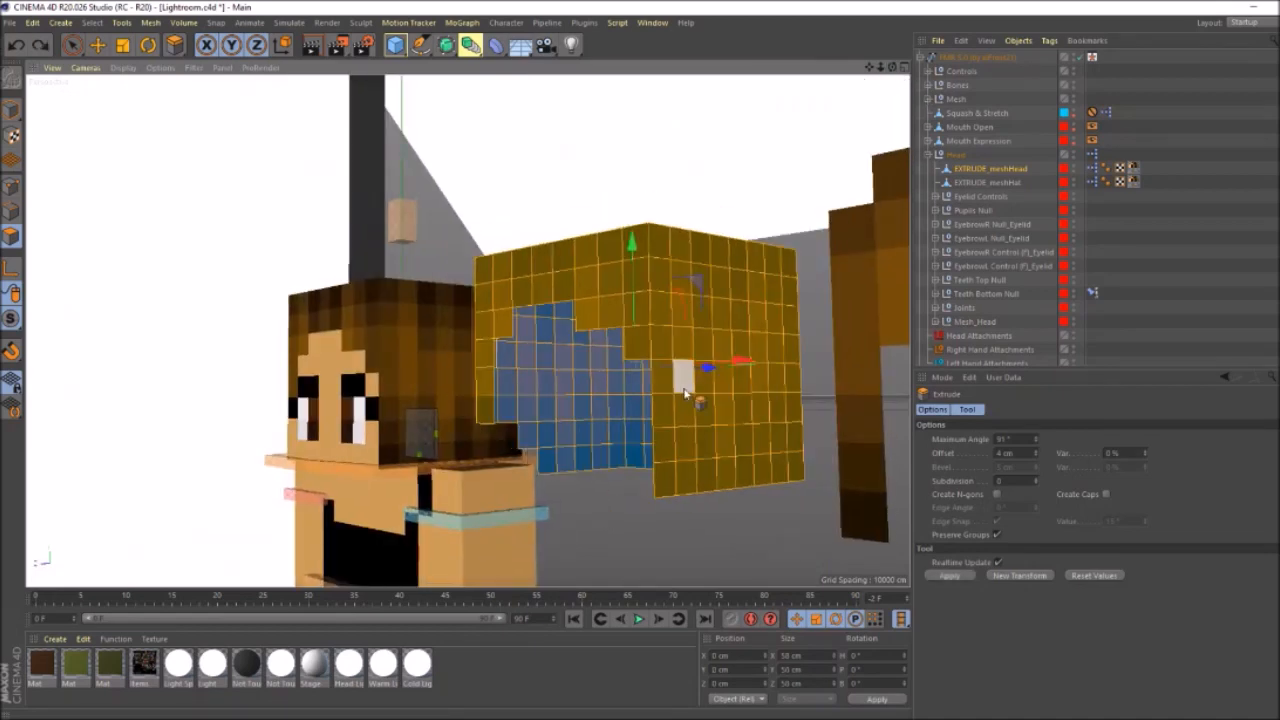
- Extrude the hair polygons with a maximum angle of 0° and an offset of 4 cm, and clear the selection
{"action": "left_click", "coordinate": [983, 440]}
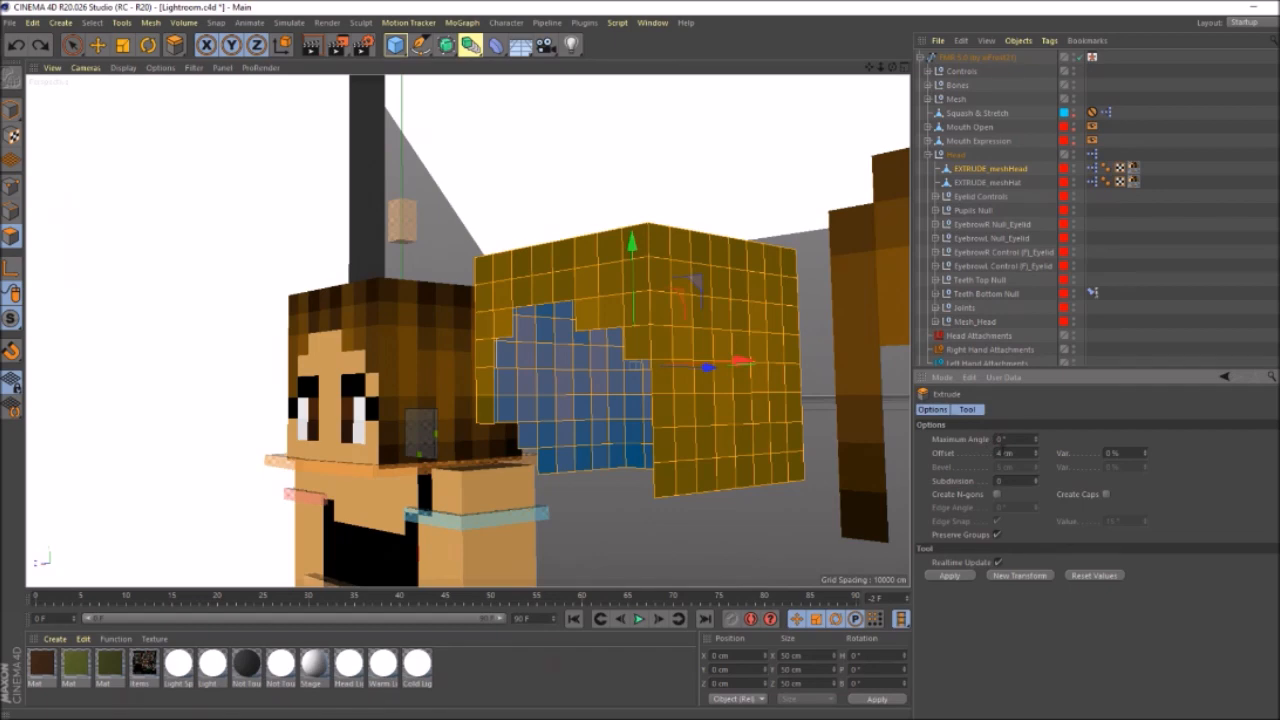
{"action": "key", "text": "Return"}
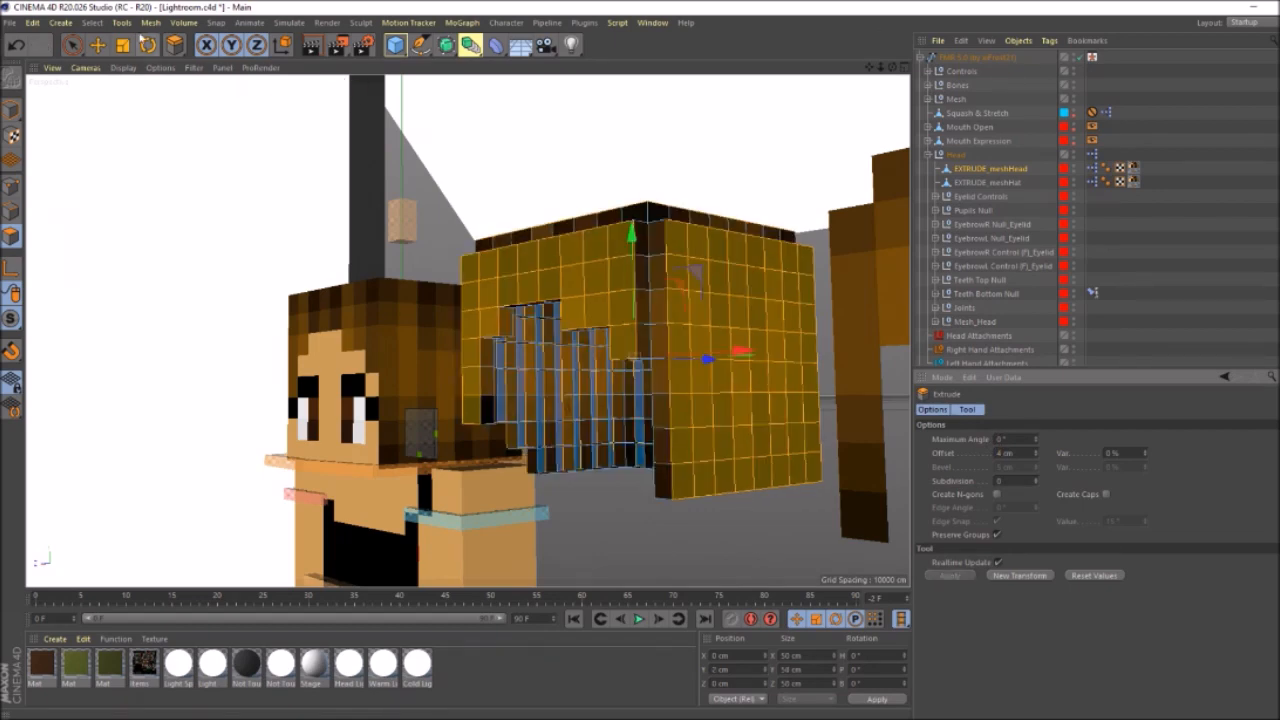
{"action": "left_click", "coordinate": [71, 46]}
{"action": "left_click", "coordinate": [757, 551]}
{"action": "left_click_drag", "start_coordinate": [892, 67], "coordinate": [876, 96]}
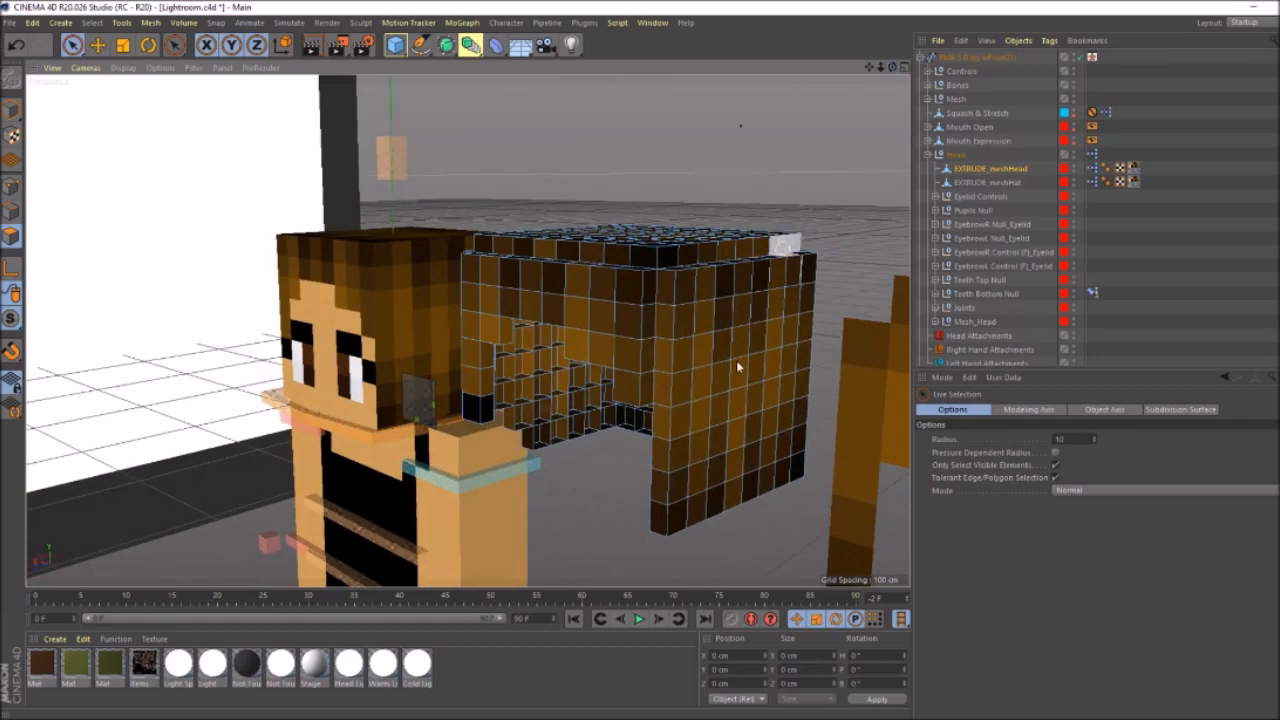
- Select the side polygons along the open corner gaps of the extruded hair and extrude them 4 cm at a 0° maximum angle
{"action": "left_click", "coordinate": [659, 371]}
{"action": "mouse_move", "coordinate": [897, 67]}
{"action": "left_mouse_down"}
{"action": "mouse_move", "coordinate": [885, 80]}
{"action": "mouse_move", "coordinate": [893, 70]}
{"action": "mouse_move", "coordinate": [903, 82]}
{"action": "left_mouse_up"}
{"action": "key", "text": "d"}
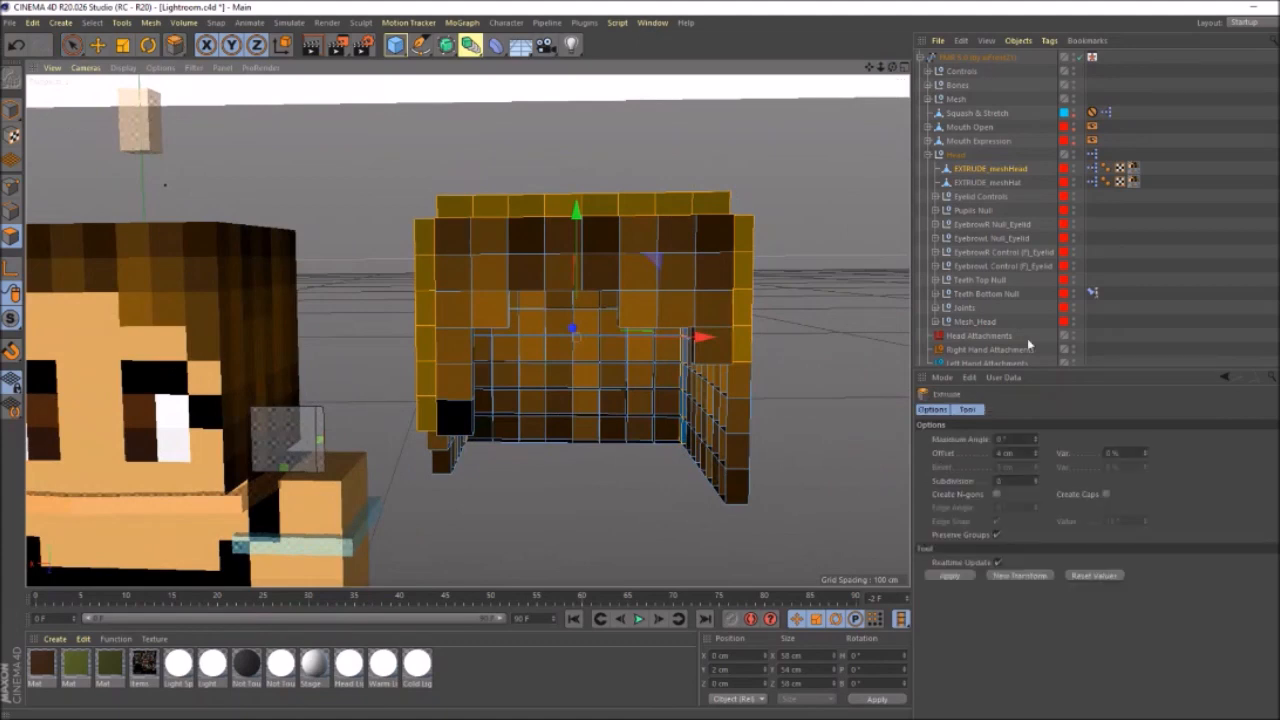
{"action": "left_click", "coordinate": [1000, 453]}
{"action": "key", "text": "Return"}
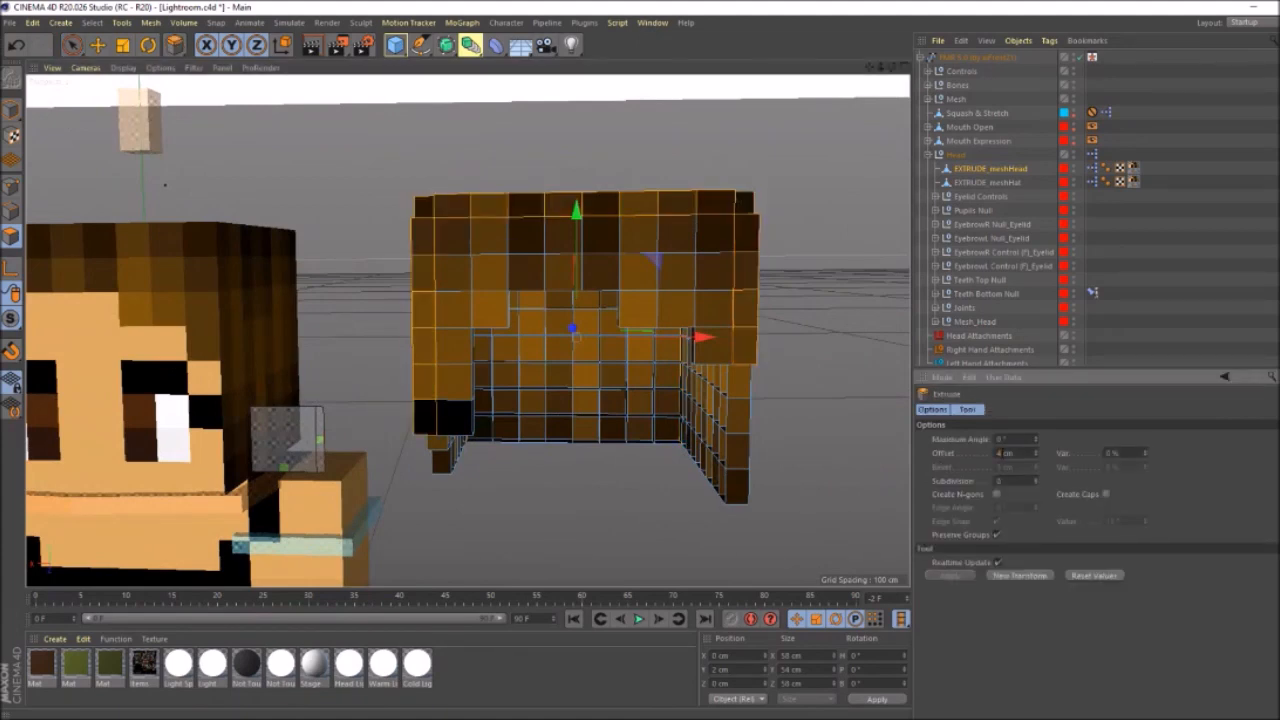
{"action": "left_click_drag", "start_coordinate": [892, 67], "coordinate": [1075, 190]}
{"action": "left_click", "coordinate": [71, 44]}
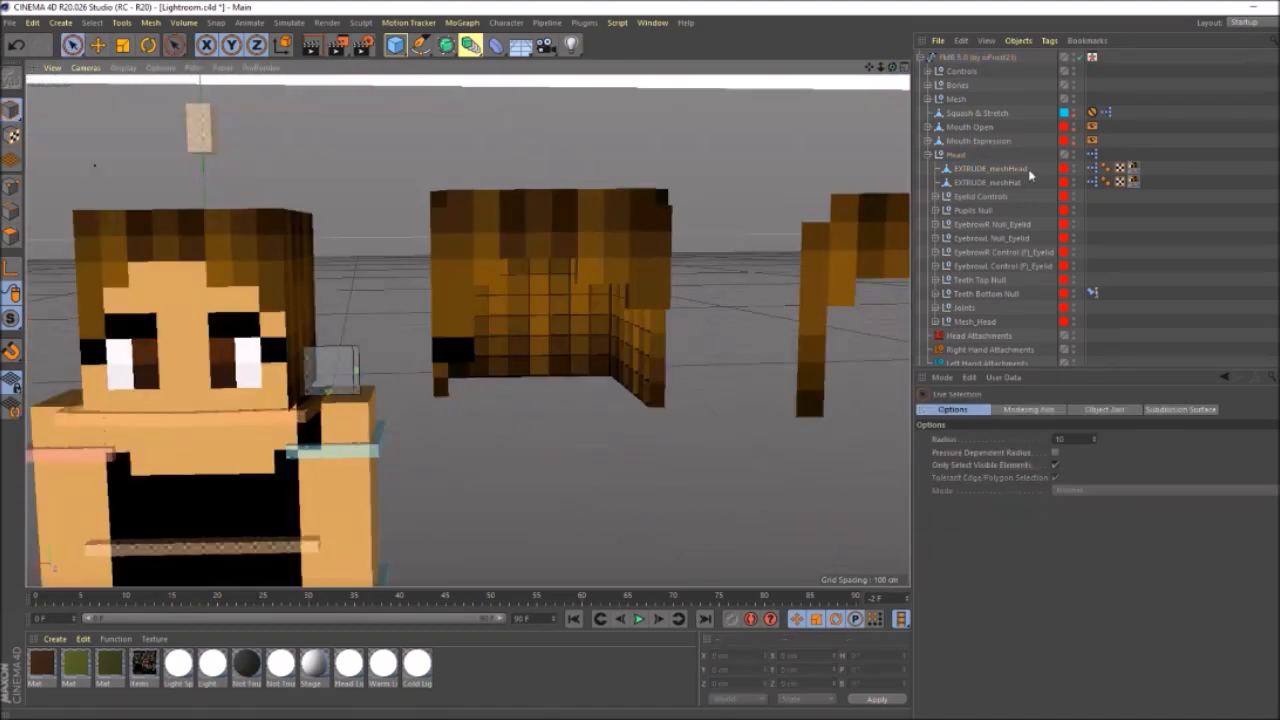
- Select EXTRUDE_meshHead as an object and set its X position to 0 cm
{"action": "left_click", "coordinate": [1024, 170]}
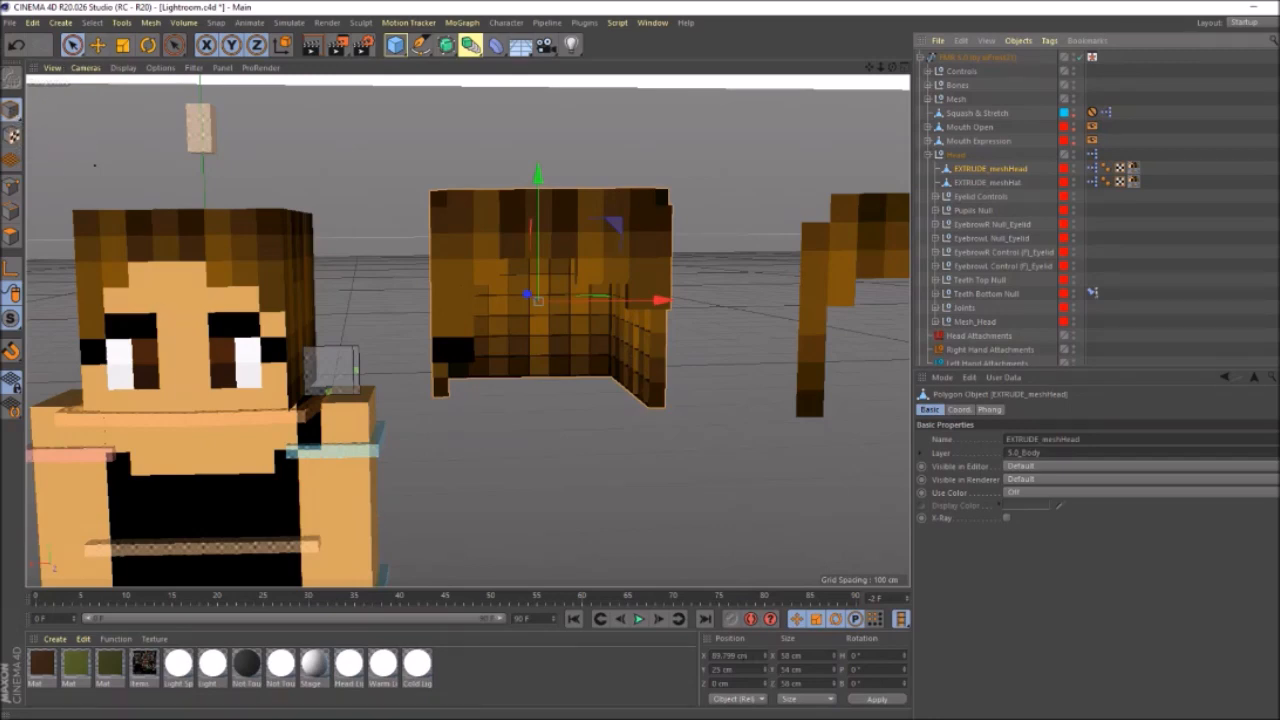
{"action": "double_click", "coordinate": [725, 655]}
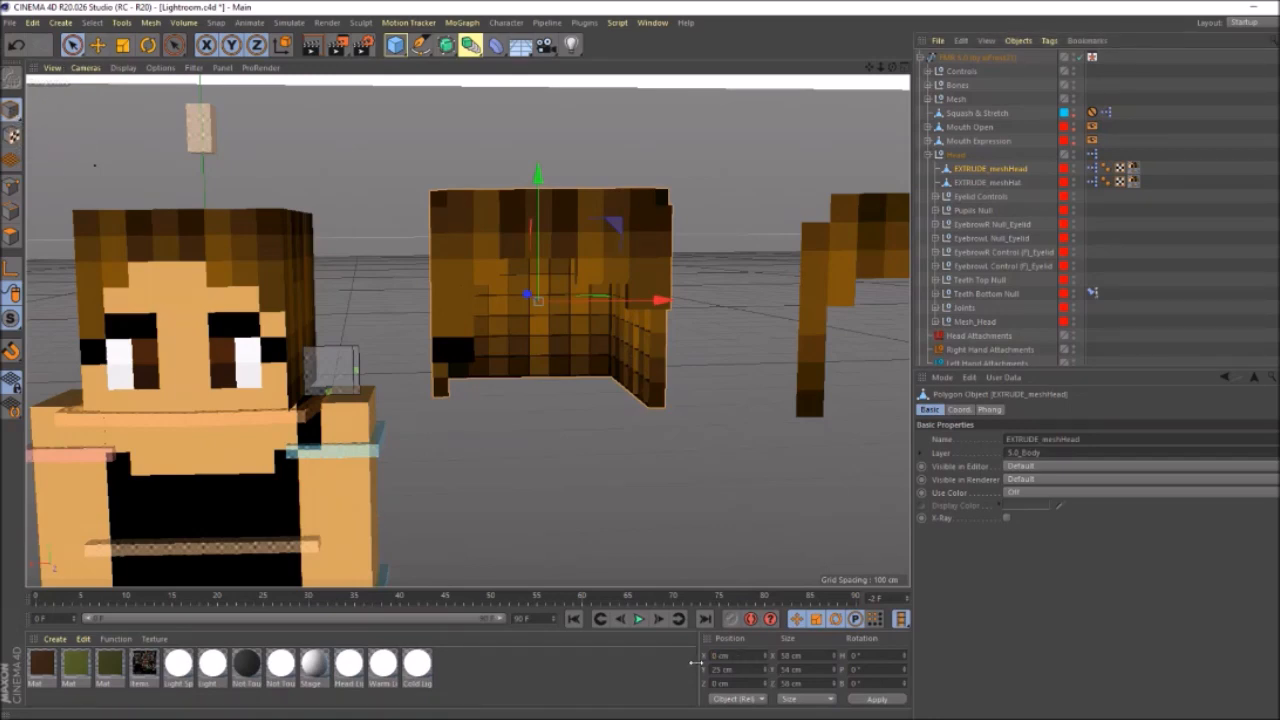
{"action": "key", "text": "Return"}
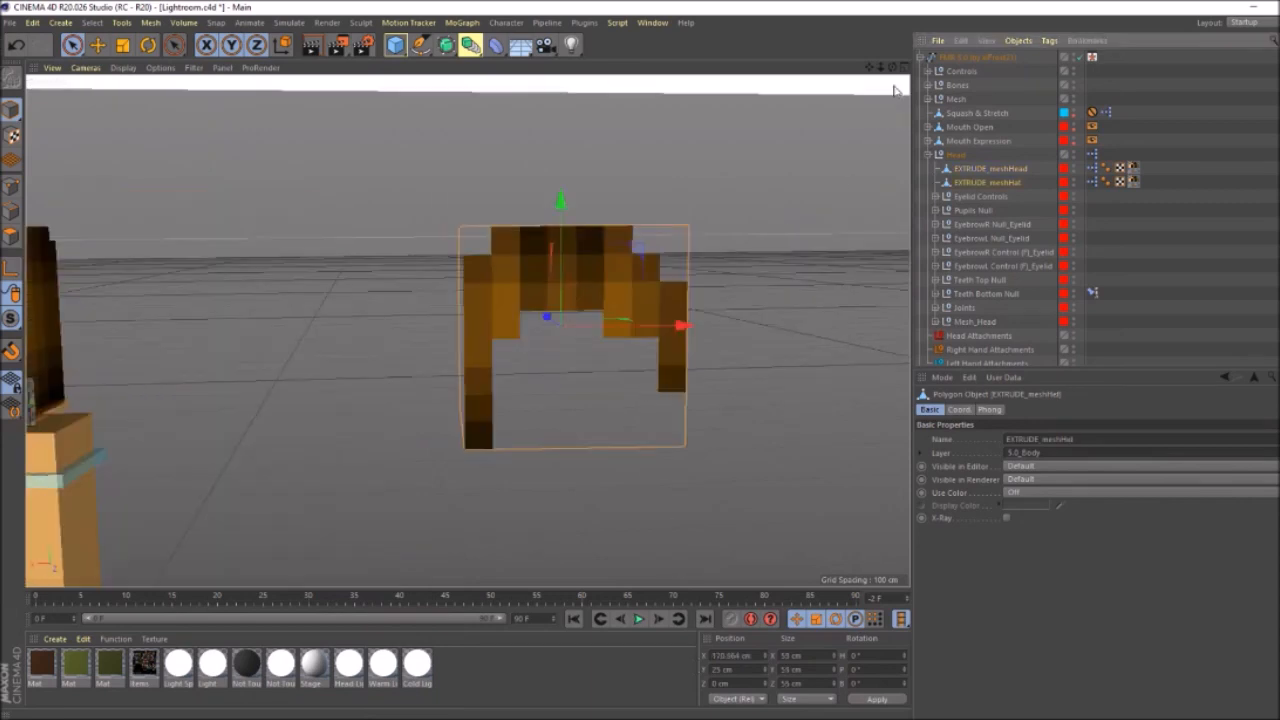
- Select the visible hair polygons on the front of EXTRUDE_meshHat in Polygon mode and switch the axis coordinate system
{"action": "left_click_drag", "start_coordinate": [891, 66], "coordinate": [820, 80]}
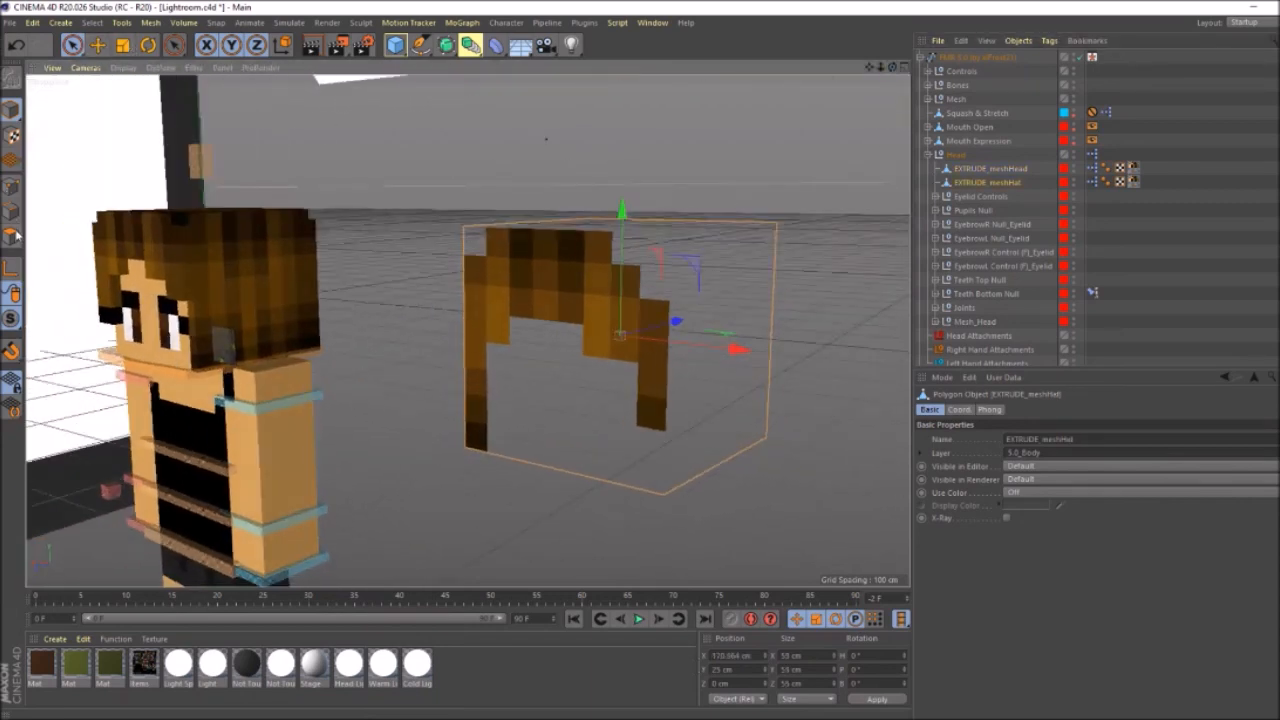
{"action": "left_click", "coordinate": [13, 236]}
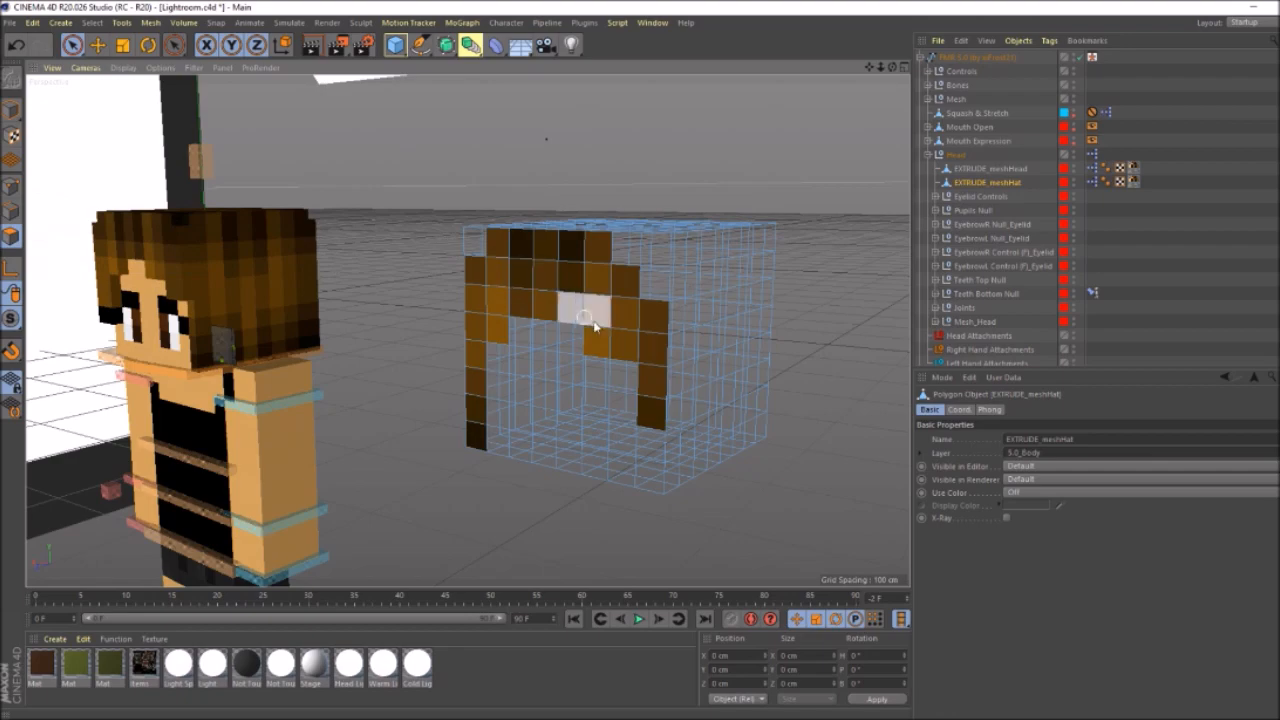
{"action": "left_click_drag", "start_coordinate": [891, 67], "coordinate": [800, 80]}
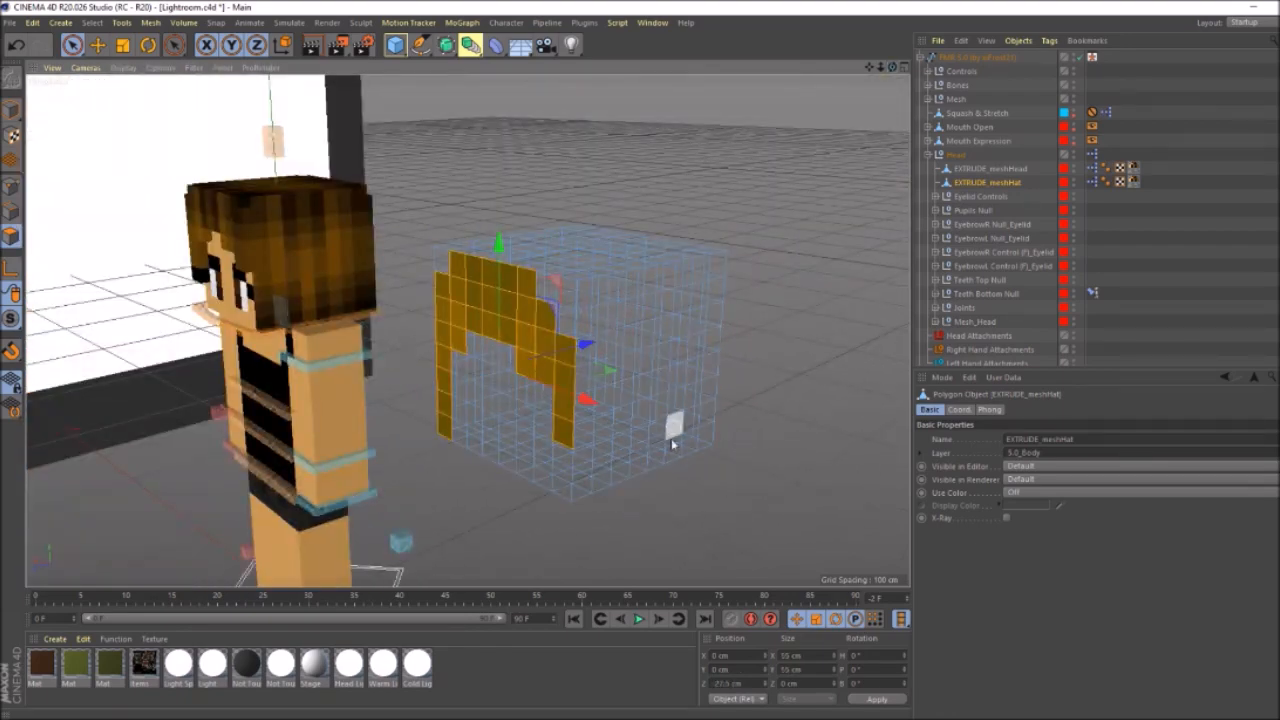
{"action": "key", "text": "w"}
{"action": "mouse_move", "coordinate": [892, 67]}
{"action": "left_mouse_down"}
{"action": "mouse_move", "coordinate": [770, 67]}
{"action": "mouse_move", "coordinate": [1040, 62]}
{"action": "mouse_move", "coordinate": [1075, 82]}
{"action": "mouse_move", "coordinate": [1055, 86]}
{"action": "mouse_move", "coordinate": [1055, 60]}
{"action": "mouse_move", "coordinate": [1150, 62]}
{"action": "mouse_move", "coordinate": [886, 69]}
{"action": "left_mouse_up"}
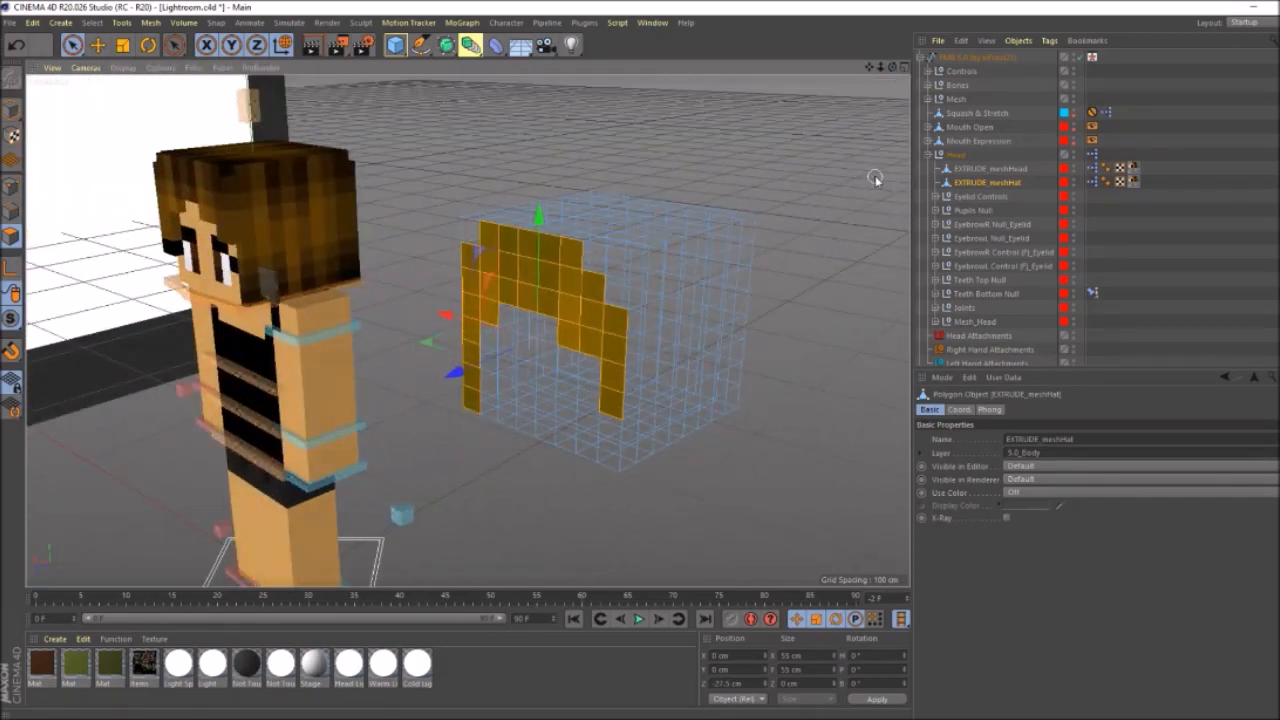
- Extrude the selected front hair polygons of EXTRUDE_meshHat 4 cm with a 0° maximum angle, and clear the selection
{"action": "key", "text": "d"}
{"action": "left_click", "coordinate": [1000, 453]}
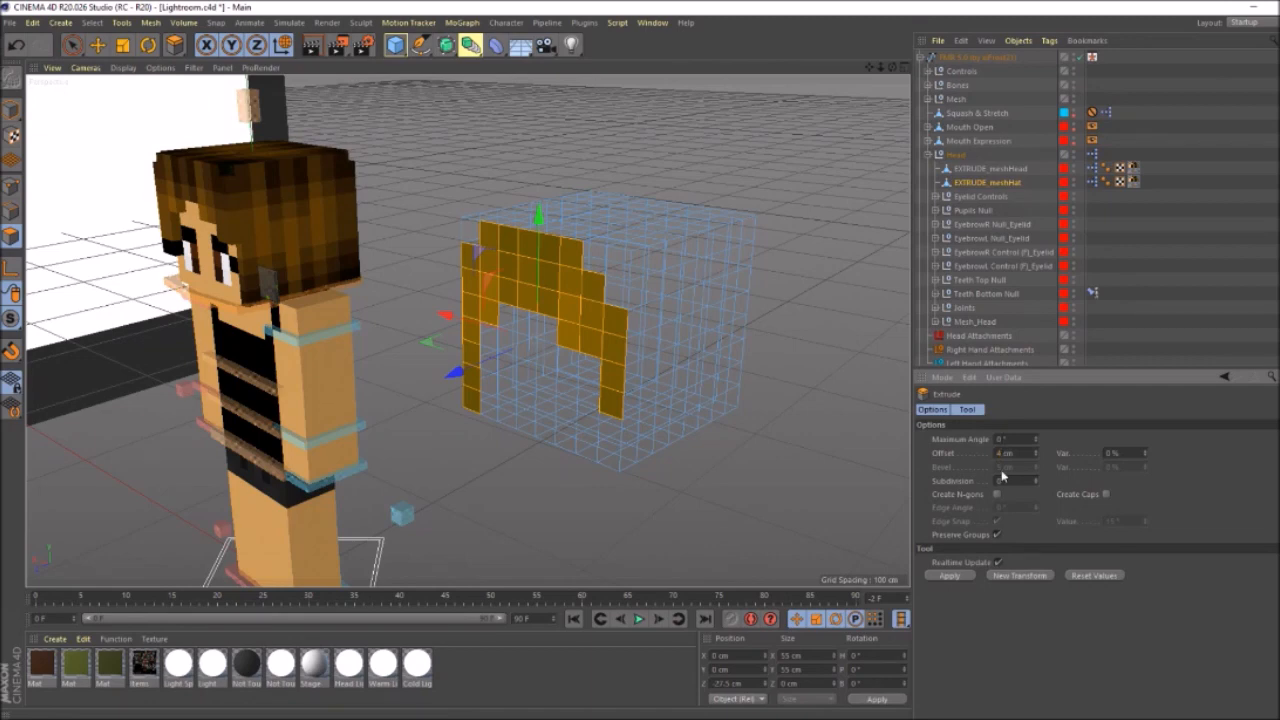
{"action": "key", "text": "Return"}
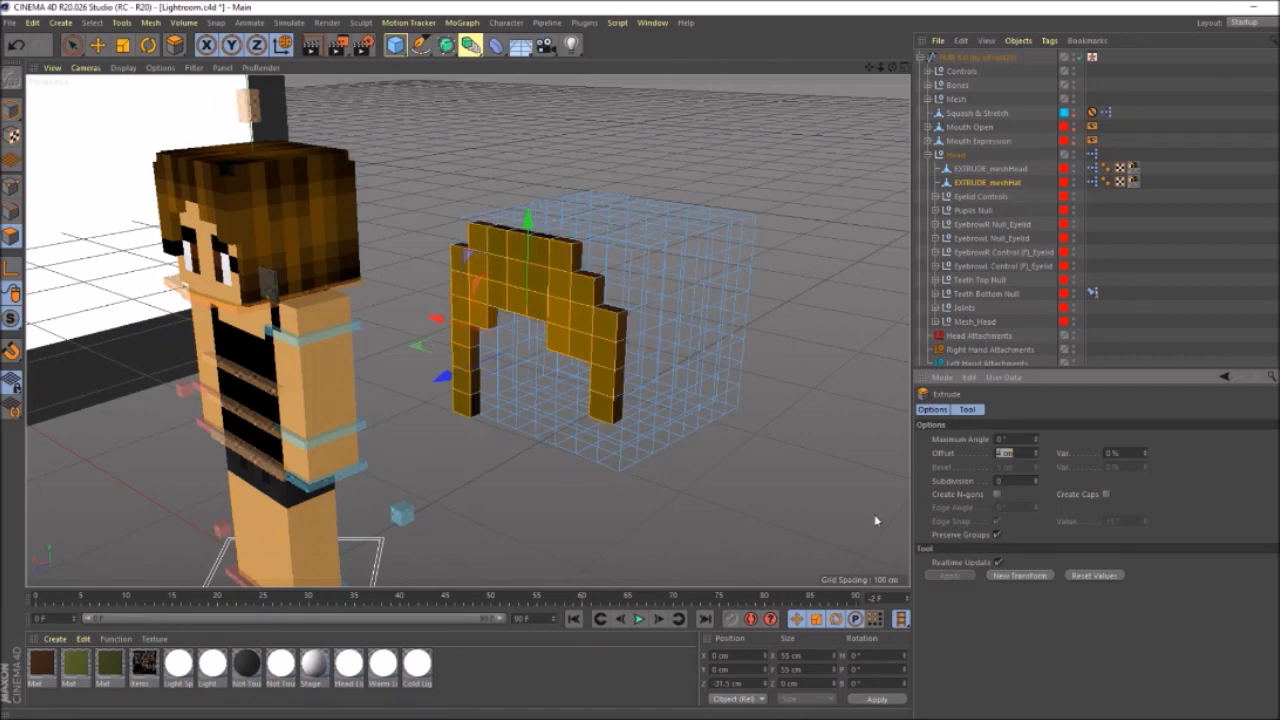
{"action": "left_click", "coordinate": [71, 46]}
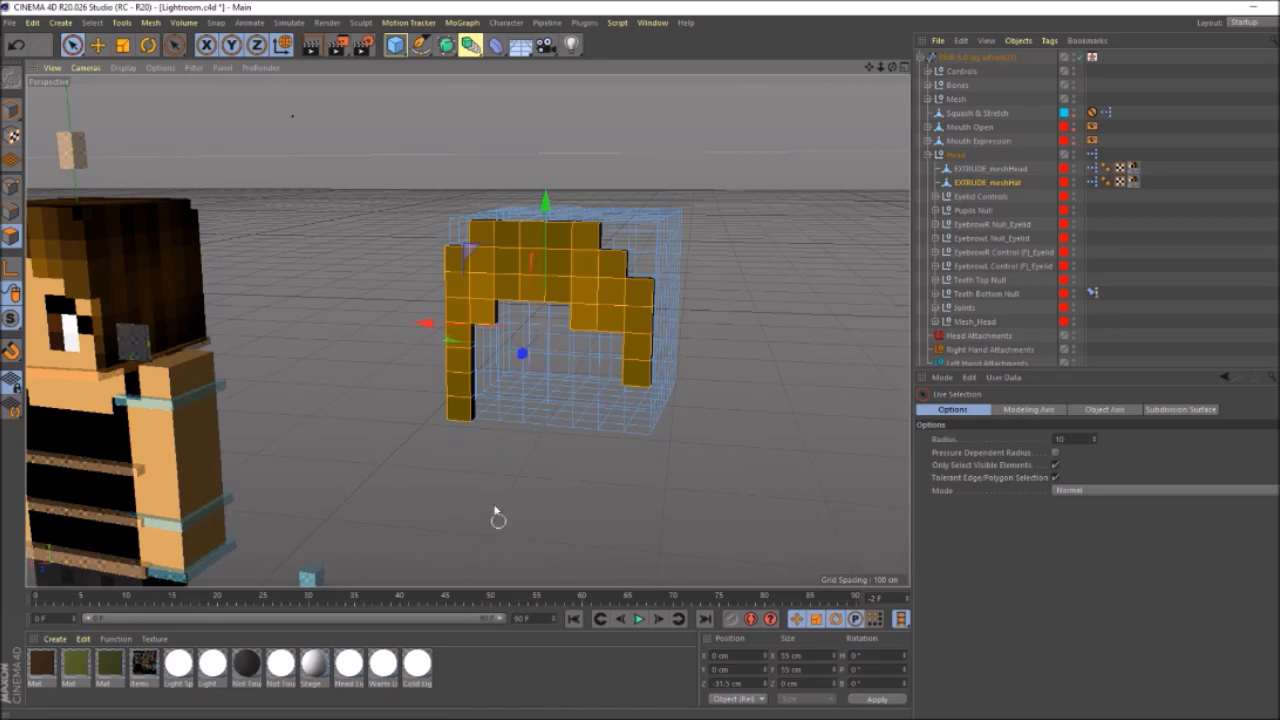
{"action": "left_click", "coordinate": [496, 515]}
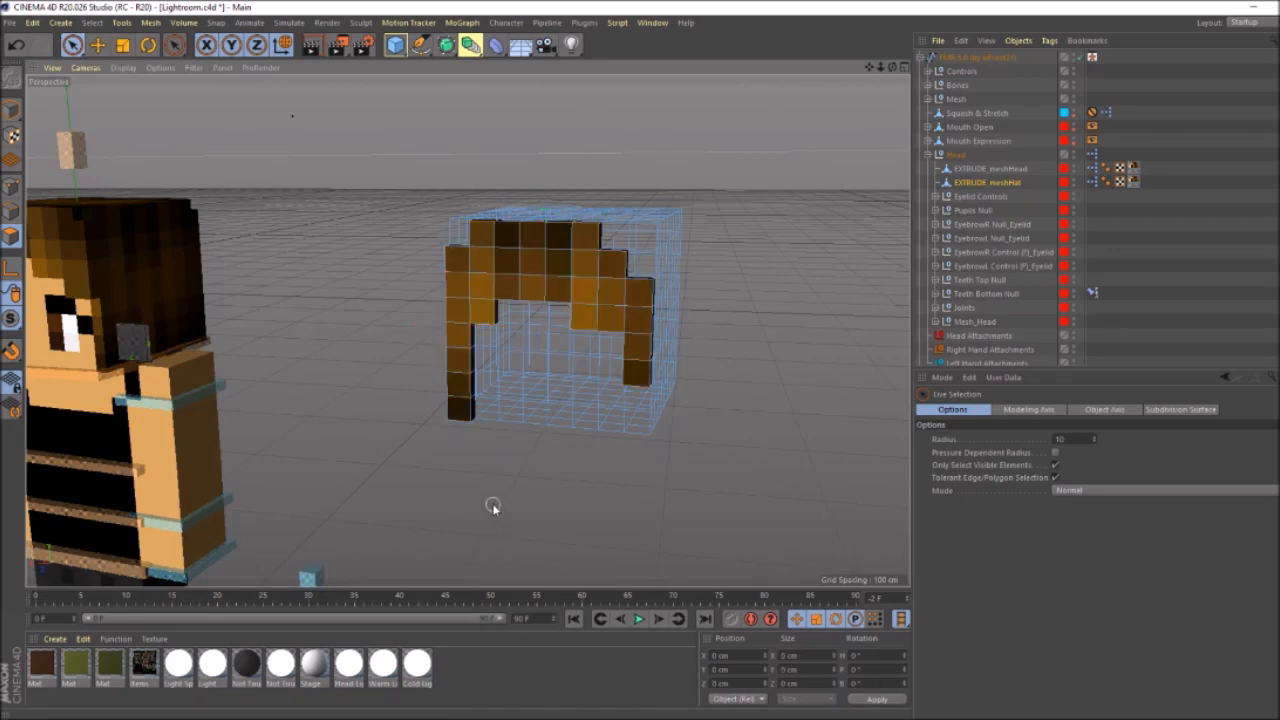
- Select the middle fringe polygons on the front of EXTRUDE_meshHat, deselecting a few, and extrude them at a 0° maximum angle
{"action": "left_click_drag", "start_coordinate": [527, 237], "coordinate": [565, 283]}
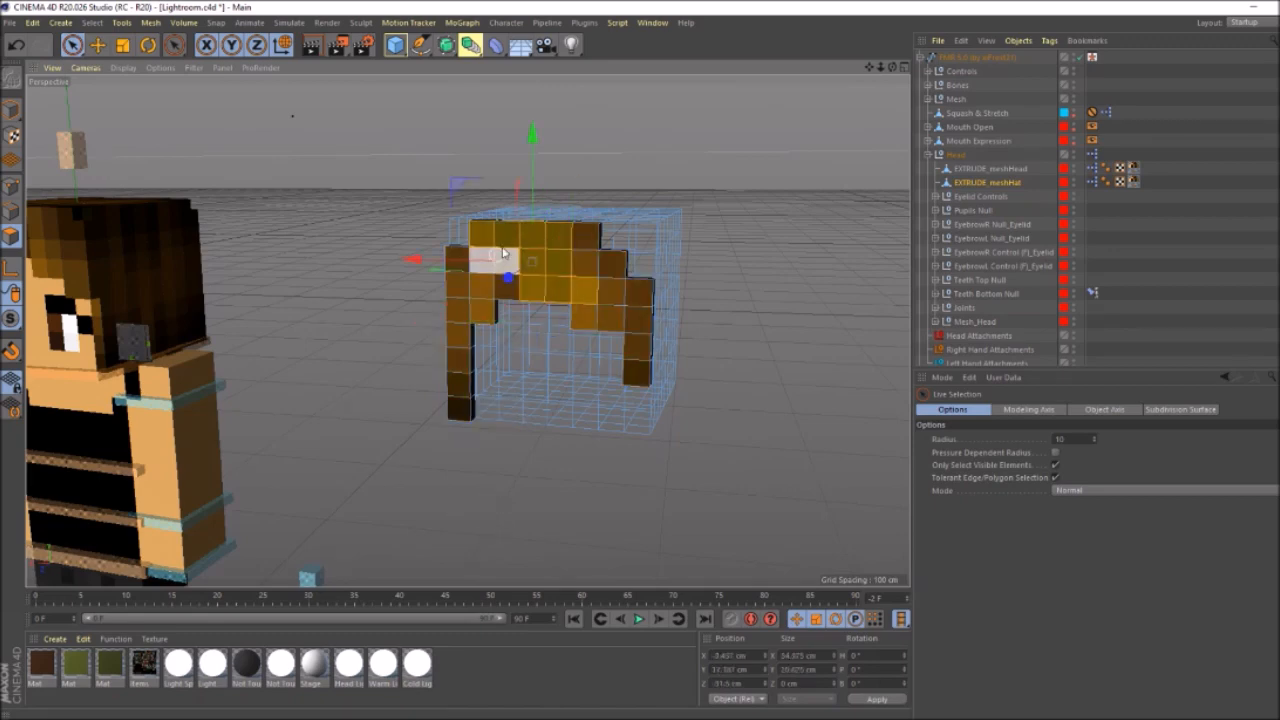
{"action": "left_click", "coordinate": [566, 240], "text": "ctrl"}
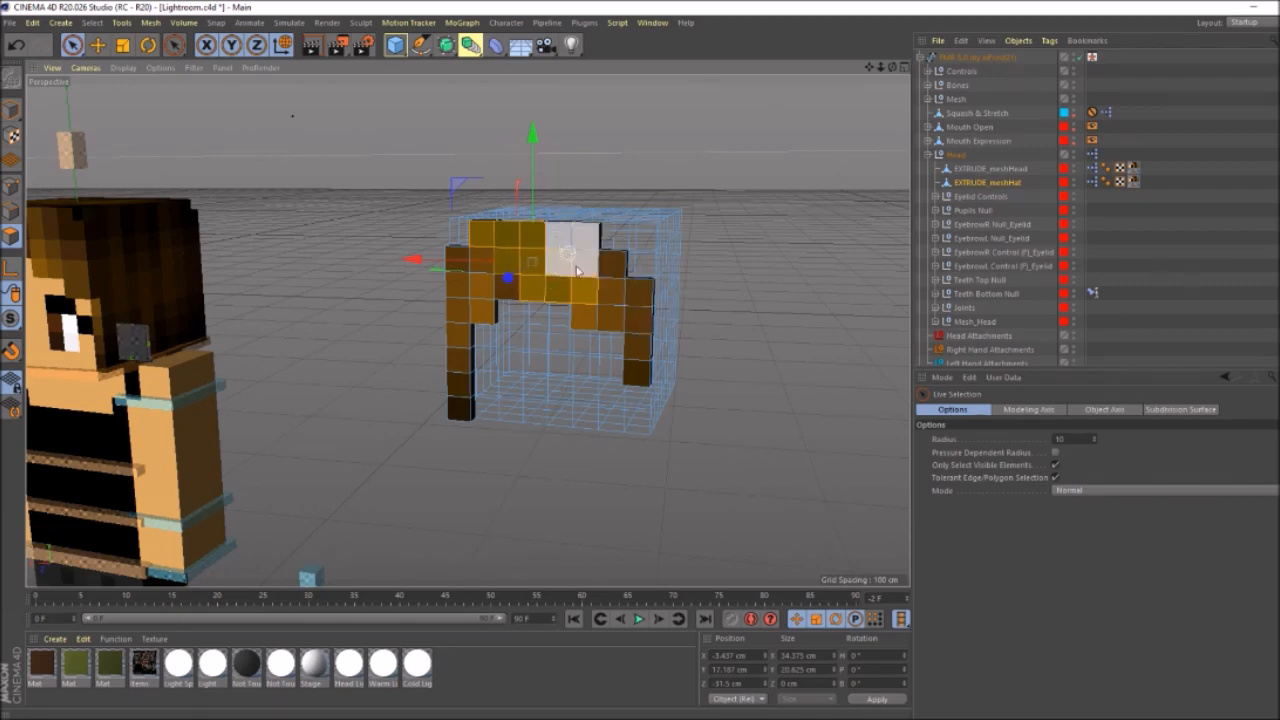
{"action": "key", "text": "d"}
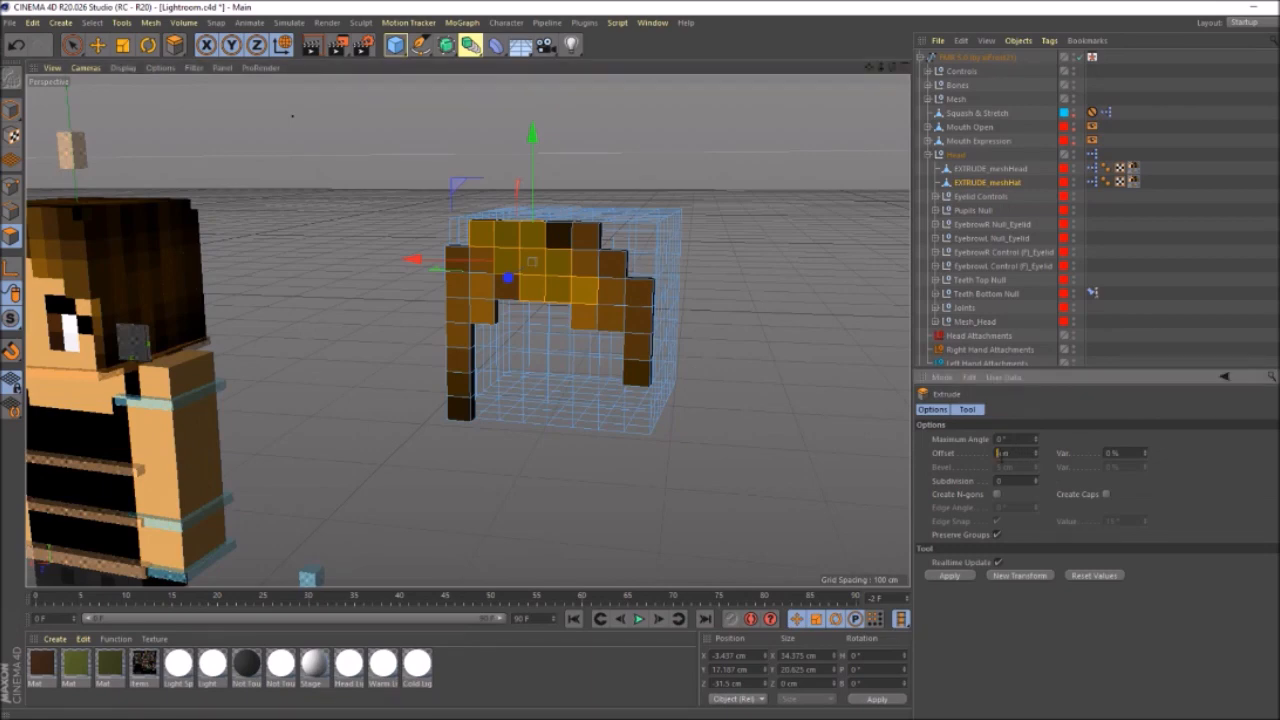
{"action": "left_click", "coordinate": [949, 575]}
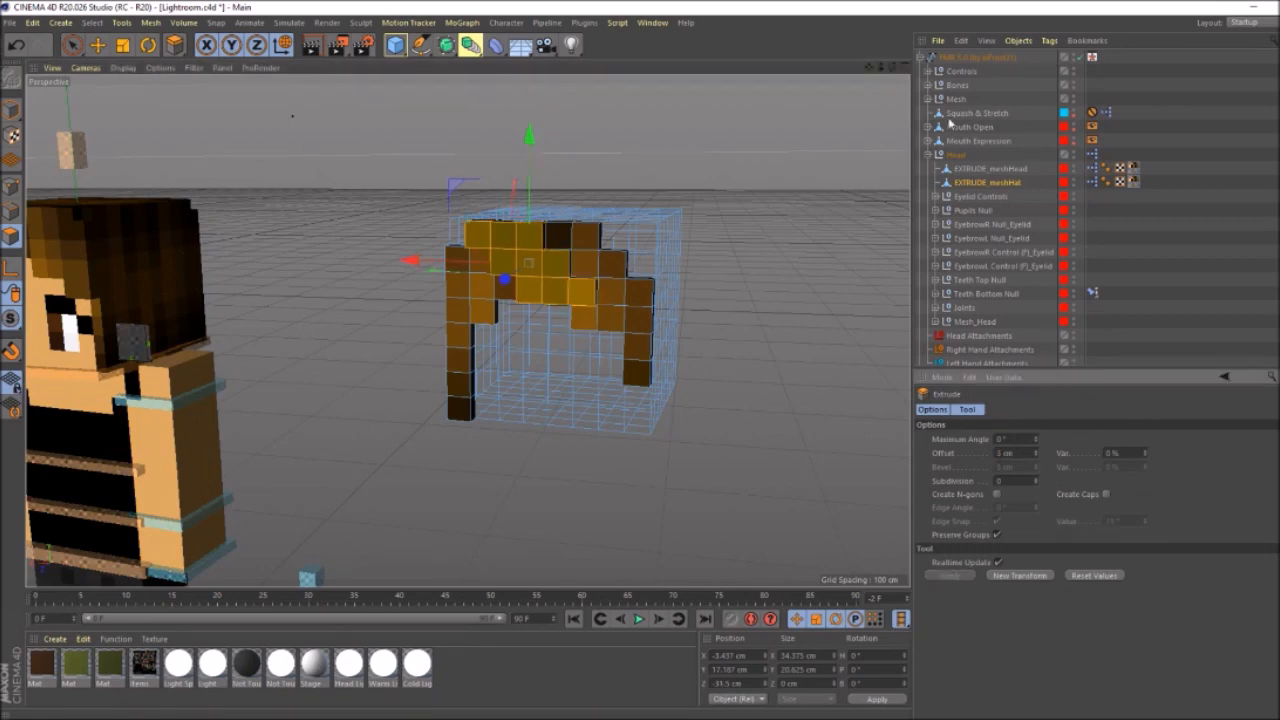
- Switch back to Model mode and clear the object selection to check the layered hair from the front
{"action": "left_click_drag", "start_coordinate": [891, 70], "coordinate": [760, 70]}
{"action": "key", "text": "space"}
{"action": "left_click", "coordinate": [703, 335]}
{"action": "left_click_drag", "start_coordinate": [891, 67], "coordinate": [860, 70]}
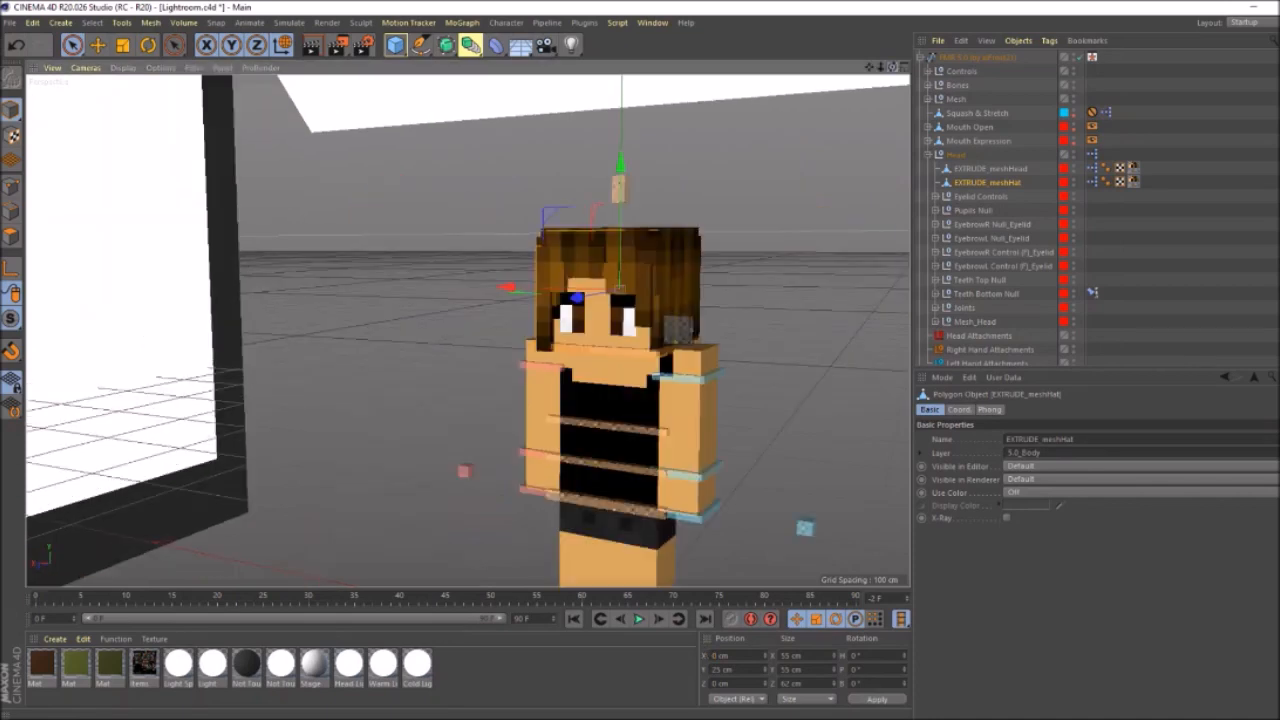
{"action": "left_click_drag", "start_coordinate": [891, 68], "coordinate": [871, 69]}
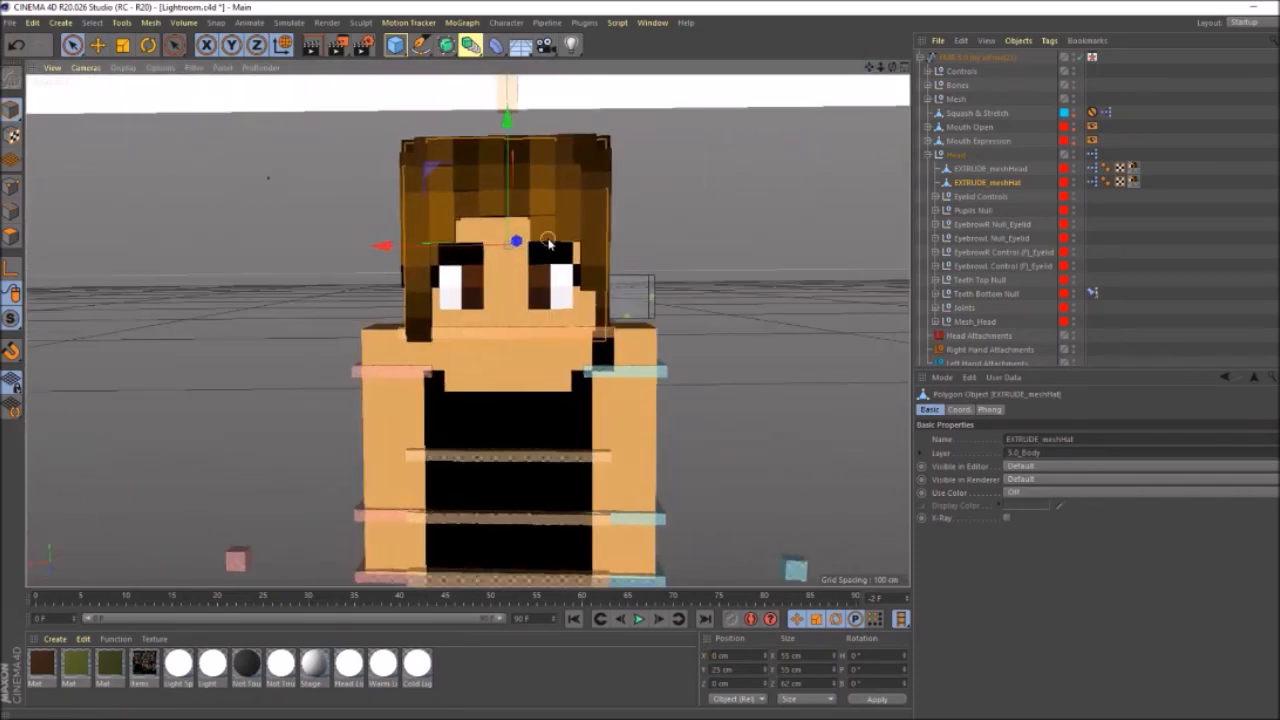
{"action": "left_click", "coordinate": [200, 360]}
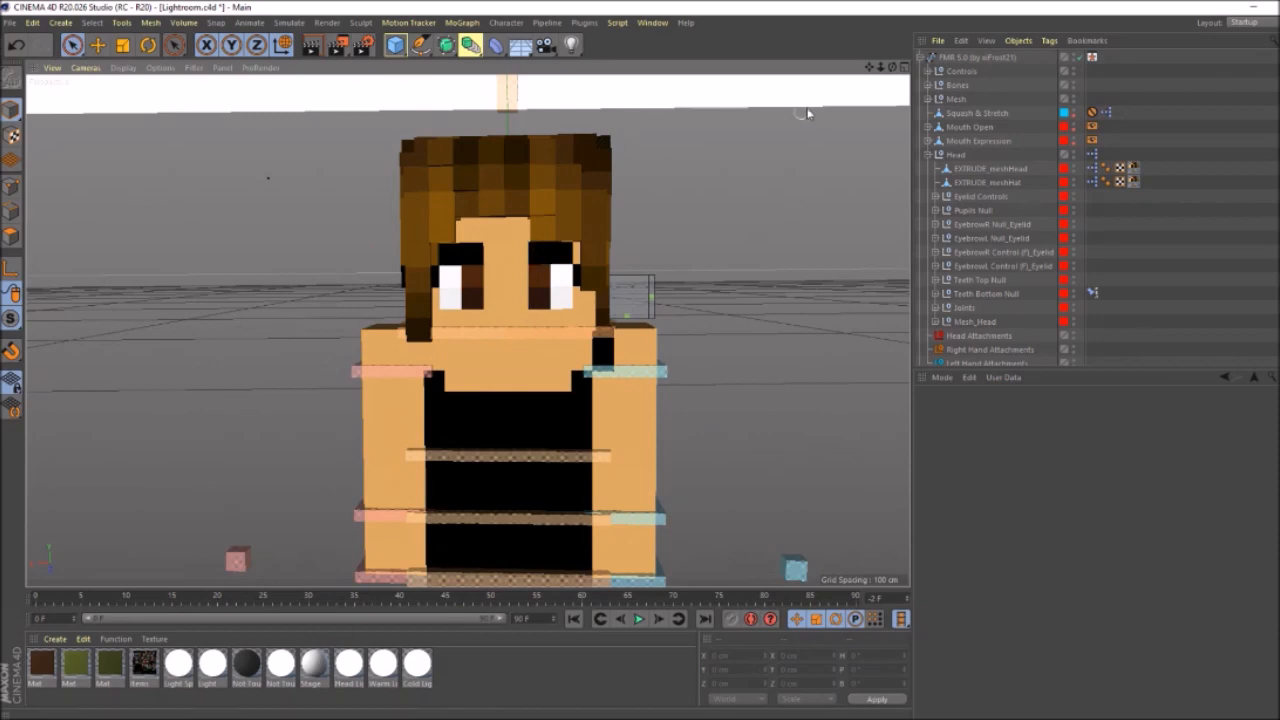
{"action": "mouse_move", "coordinate": [892, 67]}
{"action": "left_mouse_down"}
{"action": "mouse_move", "coordinate": [832, 67]}
{"action": "mouse_move", "coordinate": [885, 68]}
{"action": "left_mouse_up"}
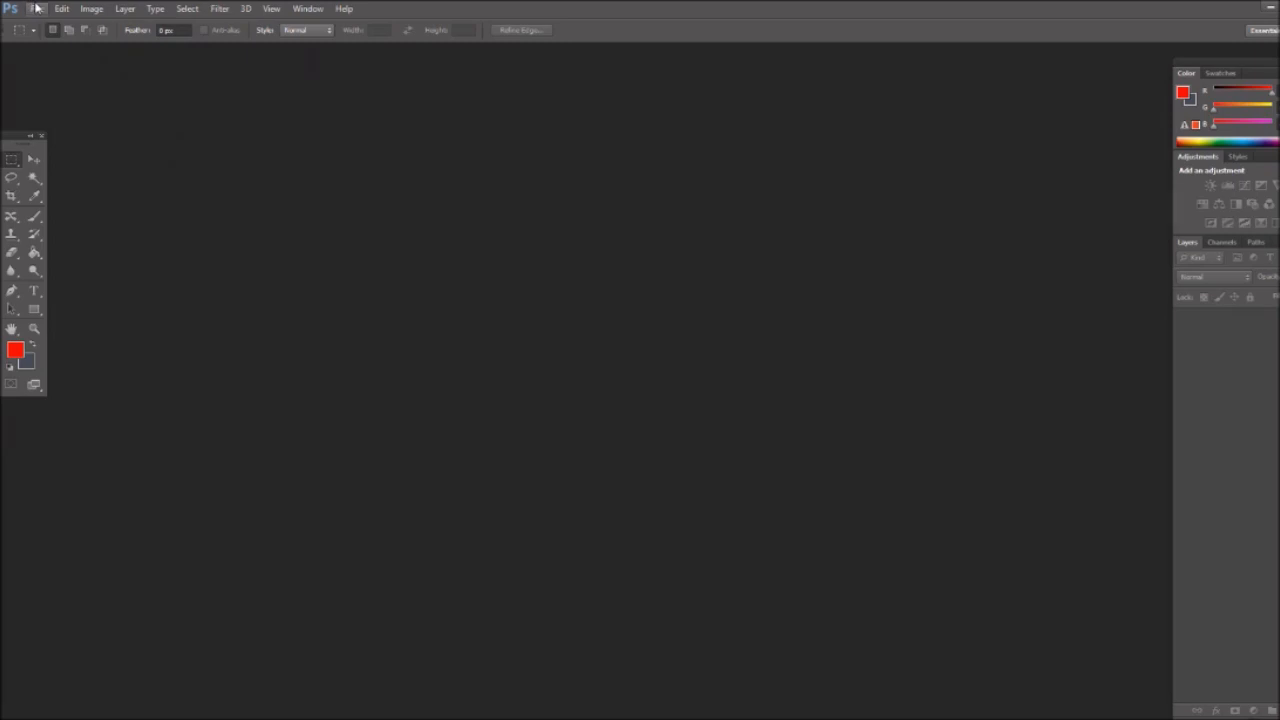
- Switch to Photoshop and open the skin image 2017_03_11_skin_2017031109011937841.png from Downloads
{"action": "left_click", "coordinate": [36, 8]}
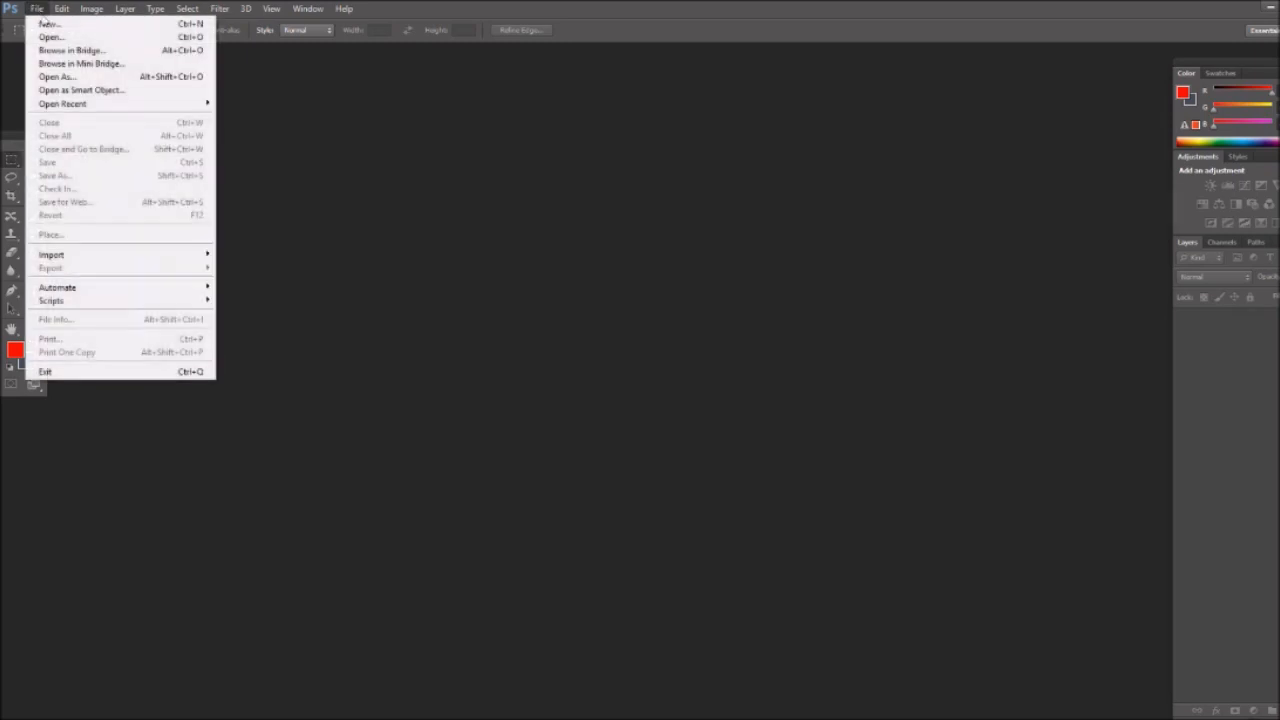
{"action": "left_click", "coordinate": [55, 38]}
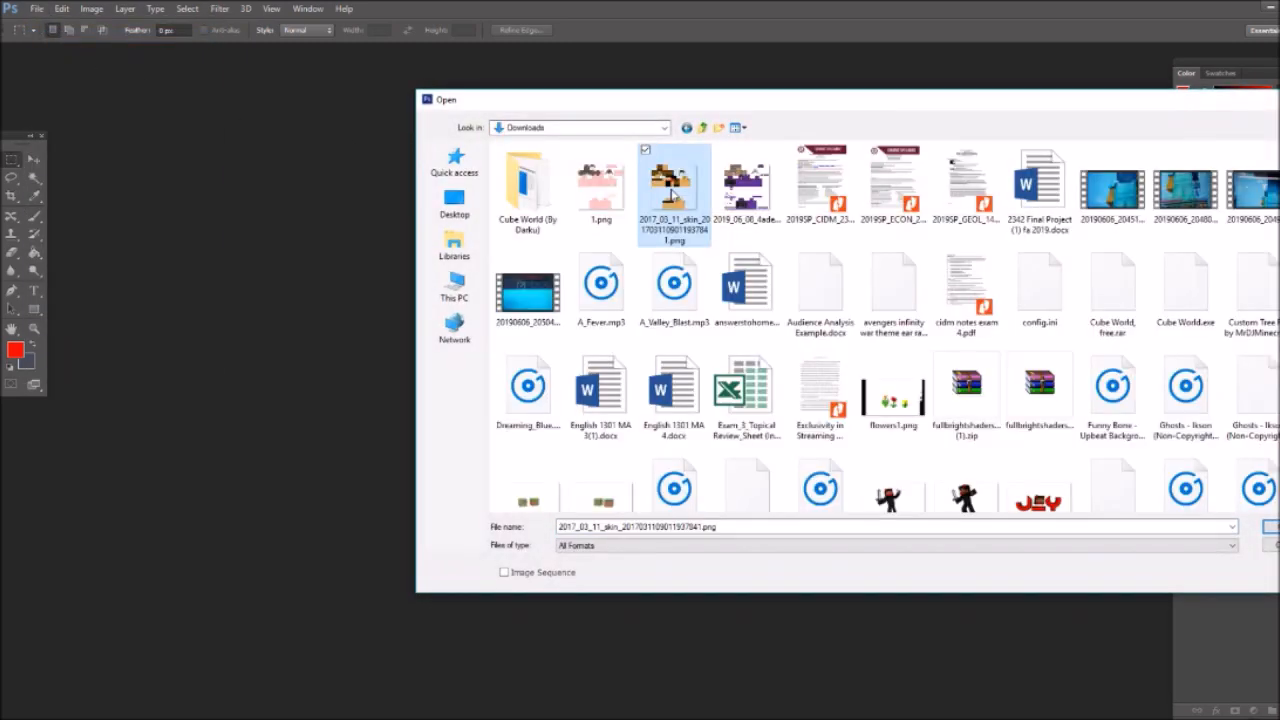
{"action": "double_click", "coordinate": [686, 206]}
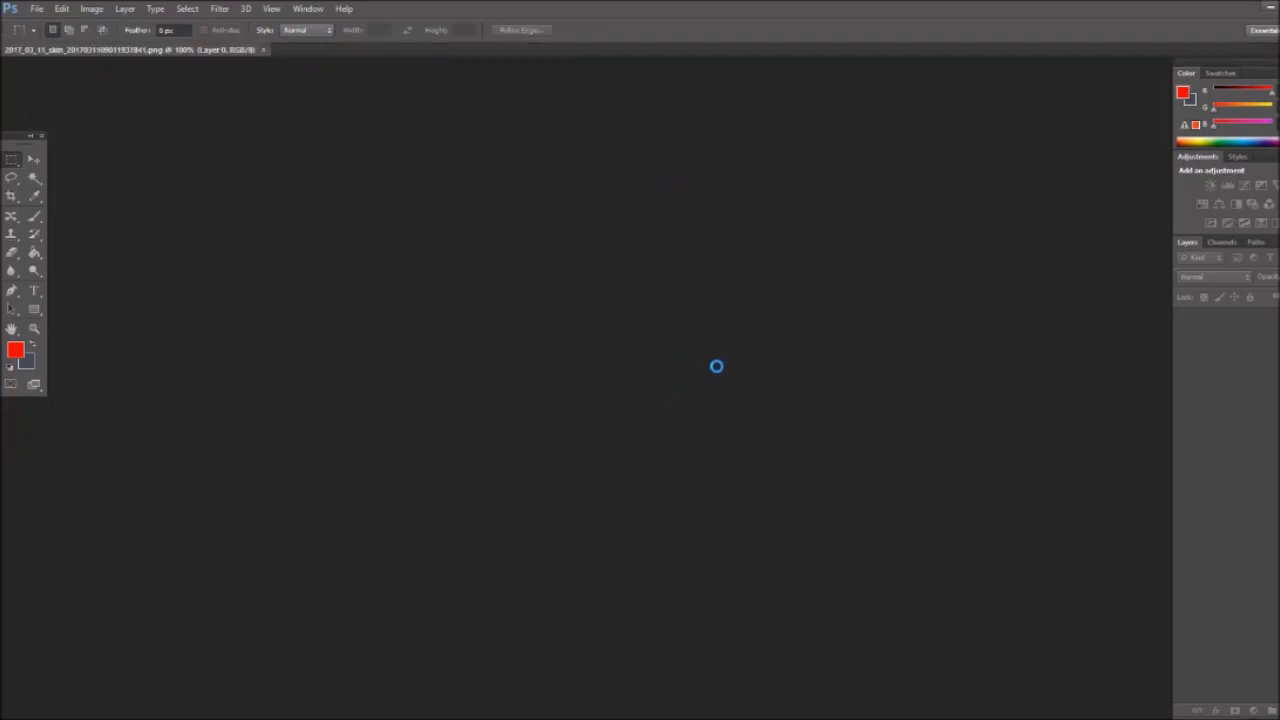
- Set the foreground color to the skin tone #deaa62 and paint over the black eyebrow pixels on the face with the Brush tool
{"action": "scroll", "coordinate": [668, 368], "scroll_direction": "up", "scroll_amount": 6, "text": "alt"}
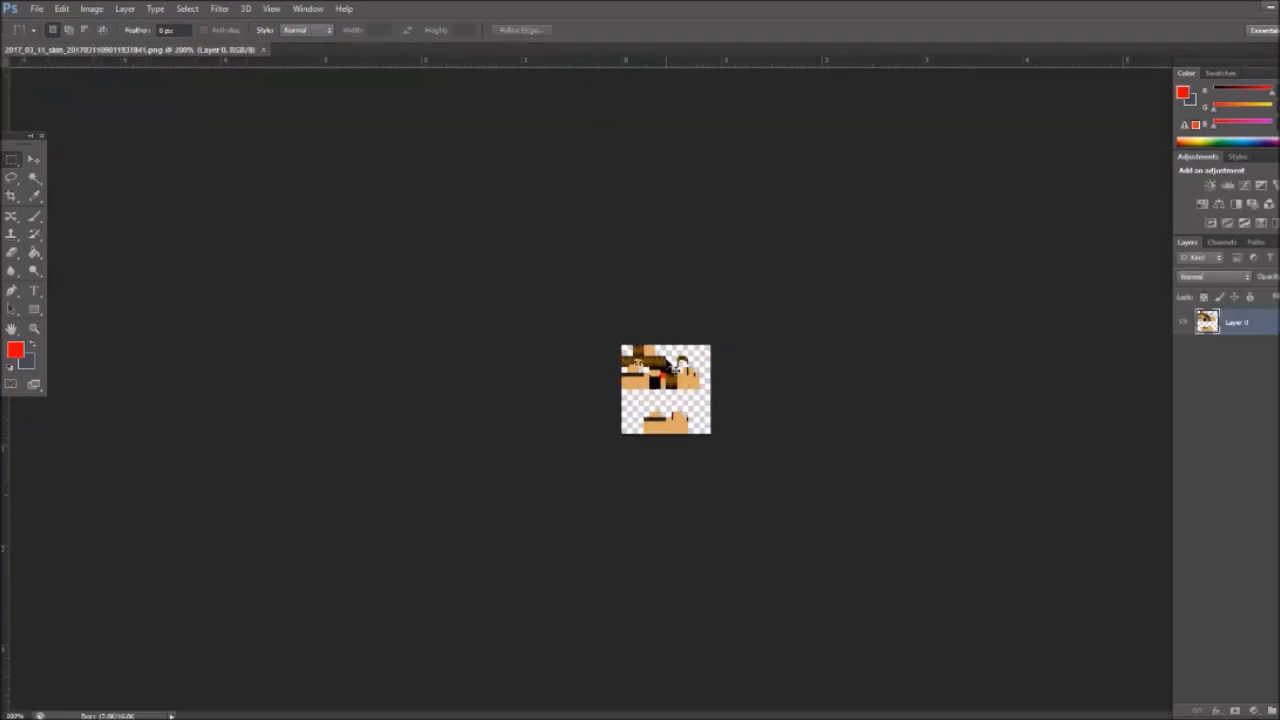
{"action": "key", "text": "ctrl+plus"}
{"action": "key", "text": "ctrl+plus"}
{"action": "key", "text": "ctrl+plus"}
{"action": "key", "text": "ctrl+plus"}
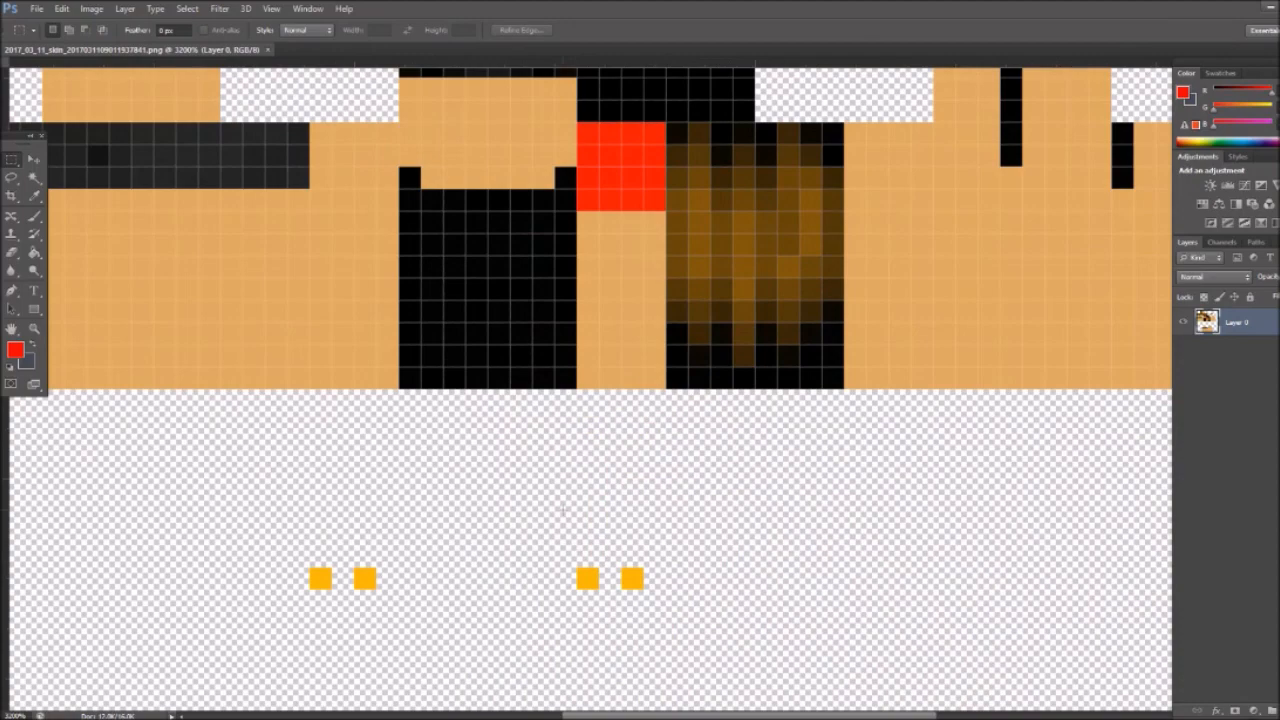
{"action": "scroll", "coordinate": [563, 511], "scroll_direction": "down", "scroll_amount": 1}
{"action": "key", "text": "ctrl+minus"}
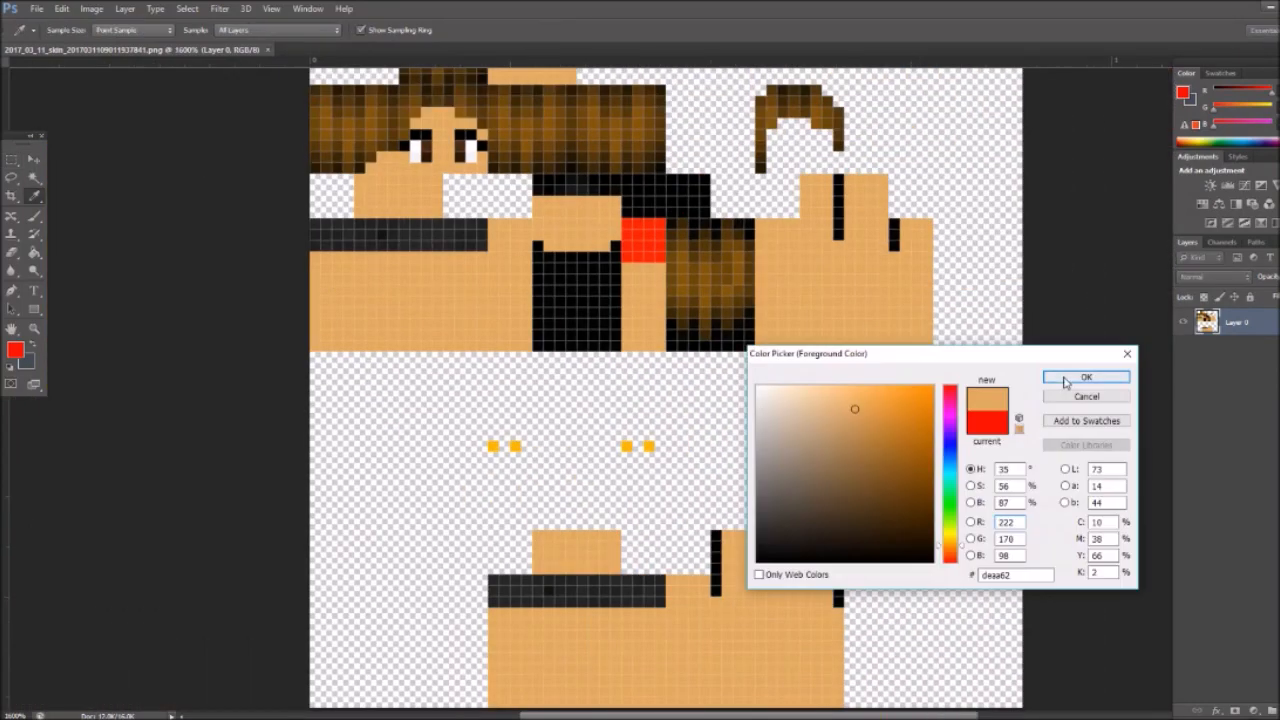
{"action": "left_click", "coordinate": [1066, 382]}
{"action": "left_click", "coordinate": [37, 217]}
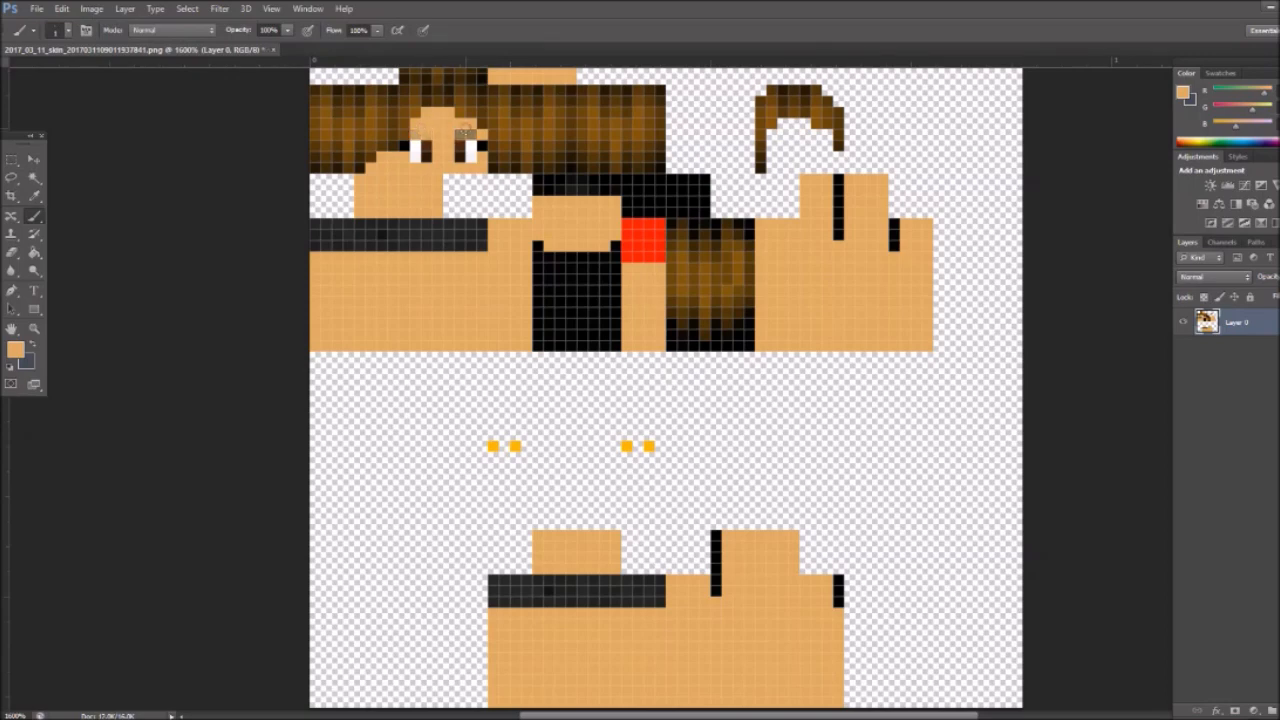
- Save the edited skin in Downloads as the PNG copy mia.png with smallest compression and no interlacing
{"action": "key", "text": "ctrl+shift+s"}
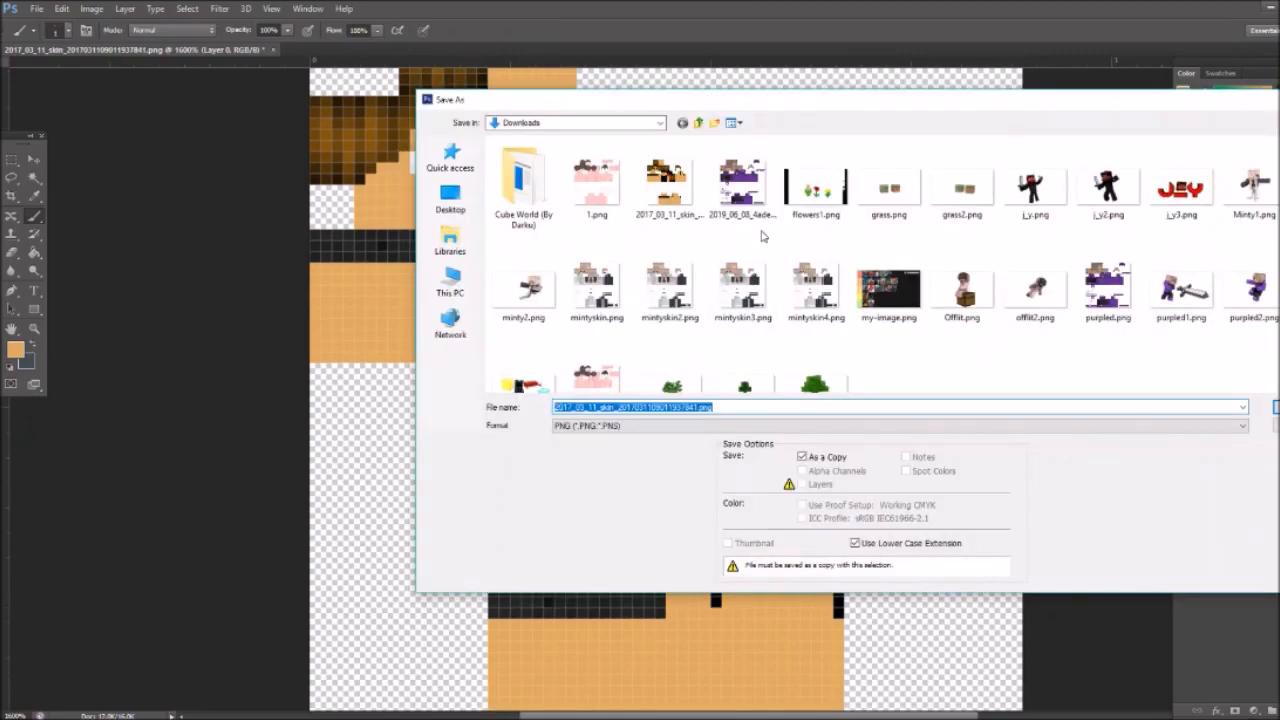
{"action": "type", "text": "me"}
{"action": "key", "text": "Return"}
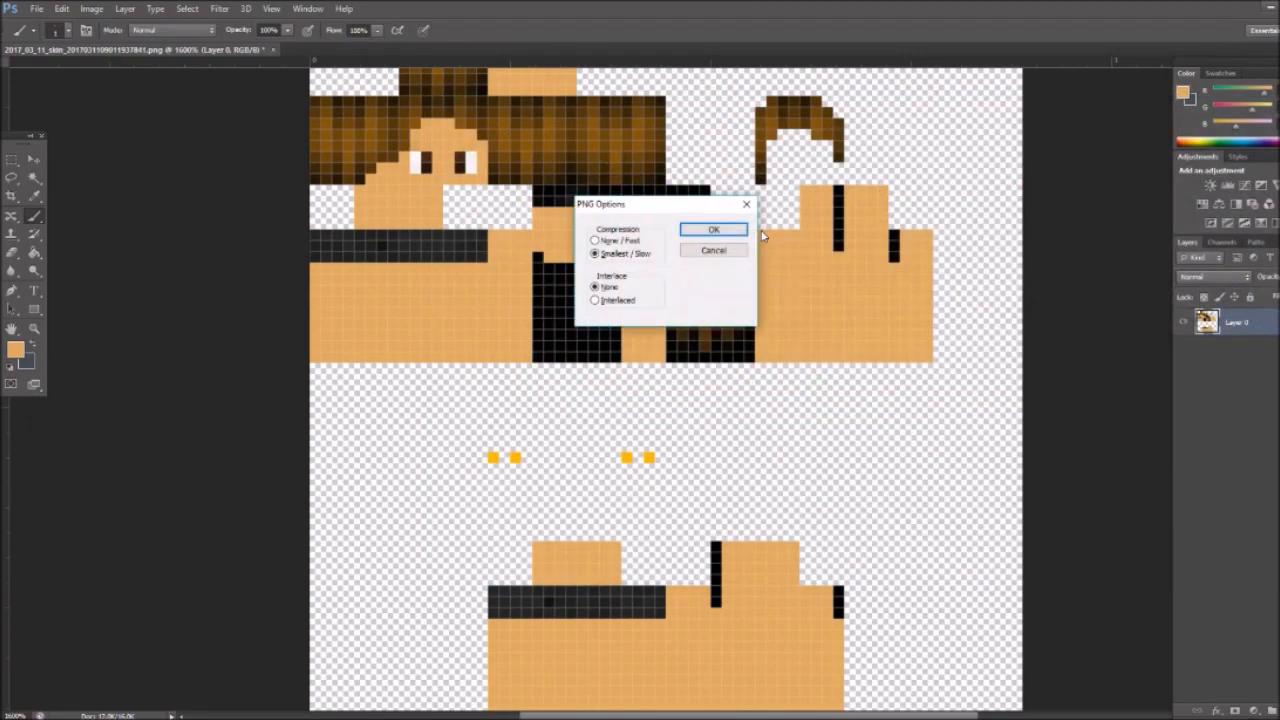
{"action": "left_click", "coordinate": [740, 229]}
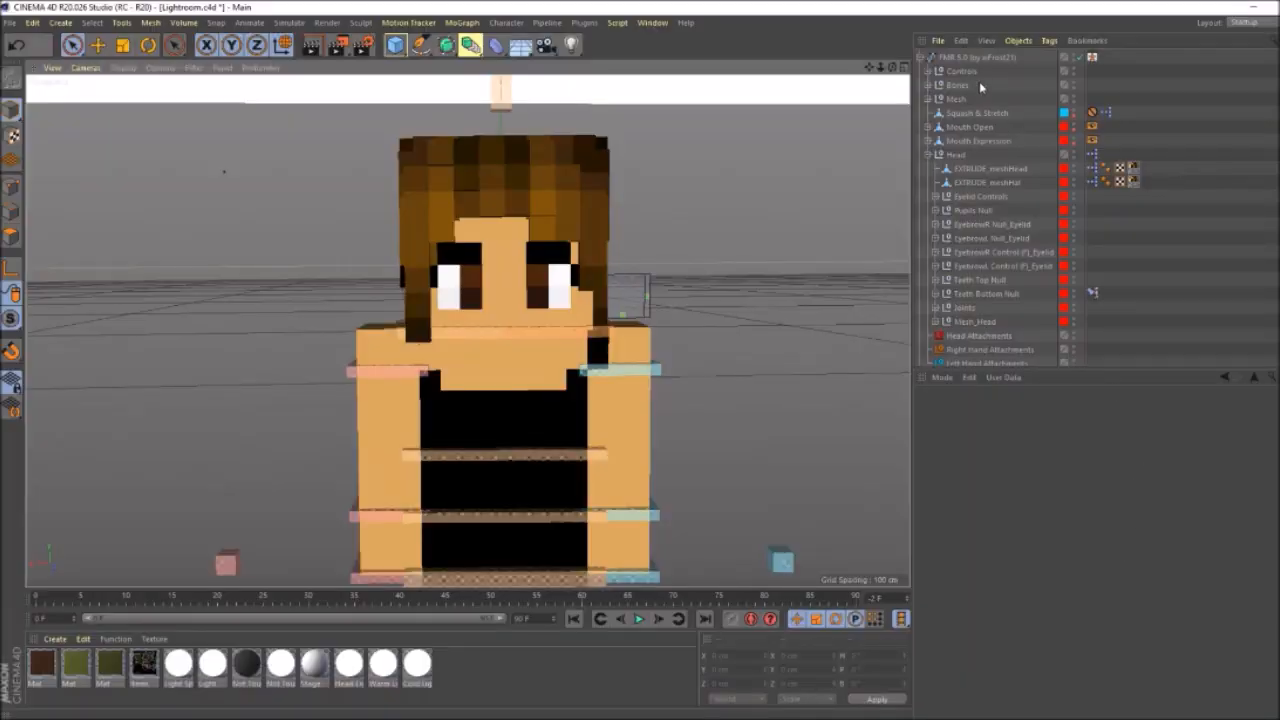
- Return to Cinema 4D and load mia.png as the Skin texture of the FMR 5.0 rig
{"action": "left_click", "coordinate": [976, 58]}
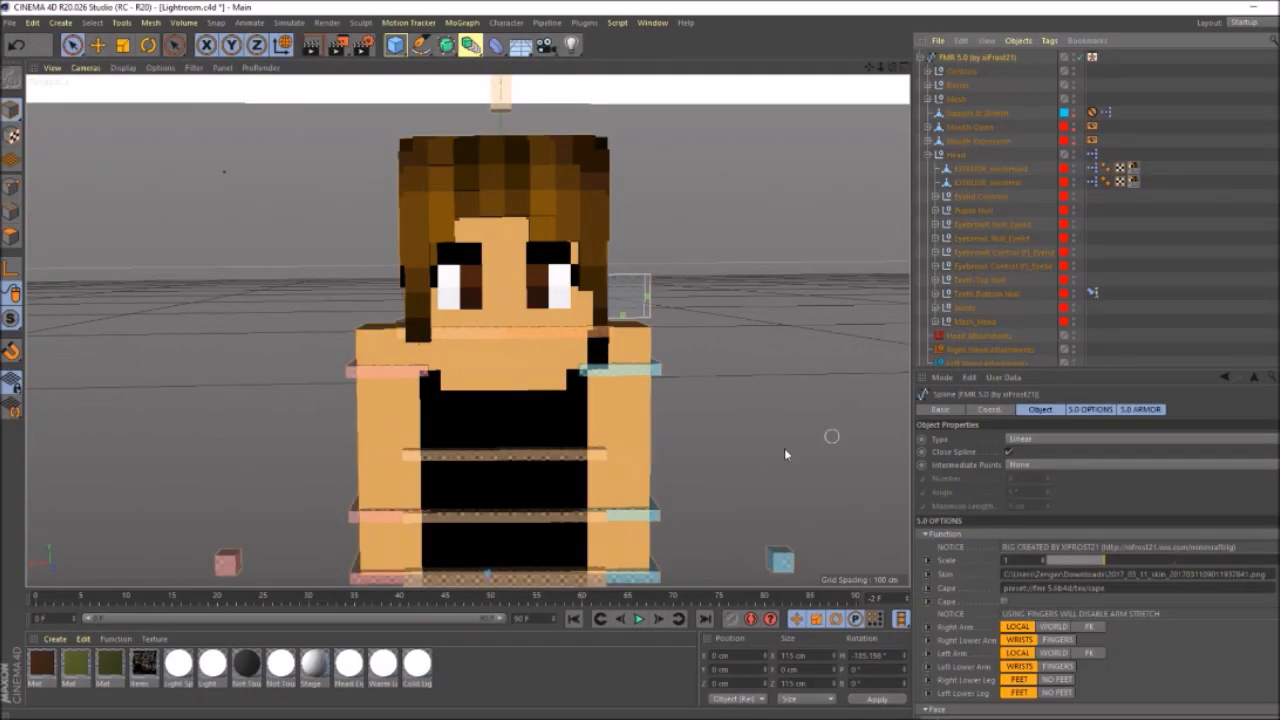
{"action": "left_click", "coordinate": [1272, 574]}
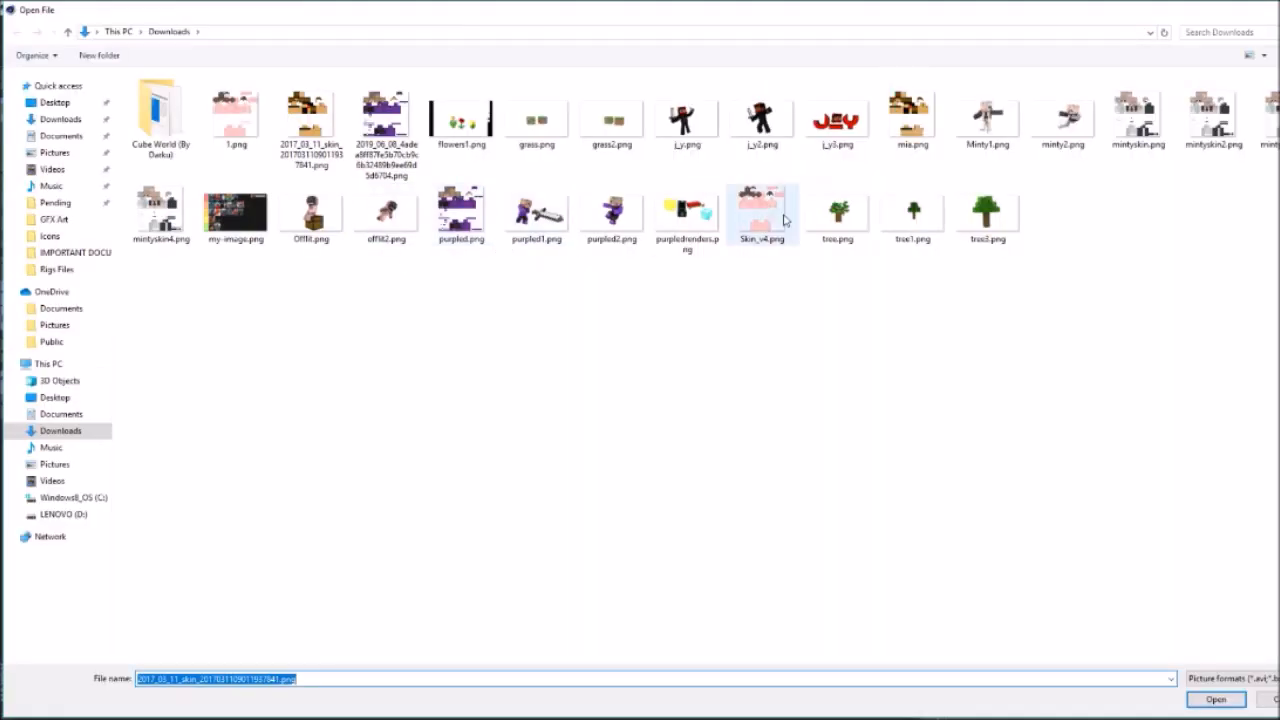
{"action": "double_click", "coordinate": [908, 118]}
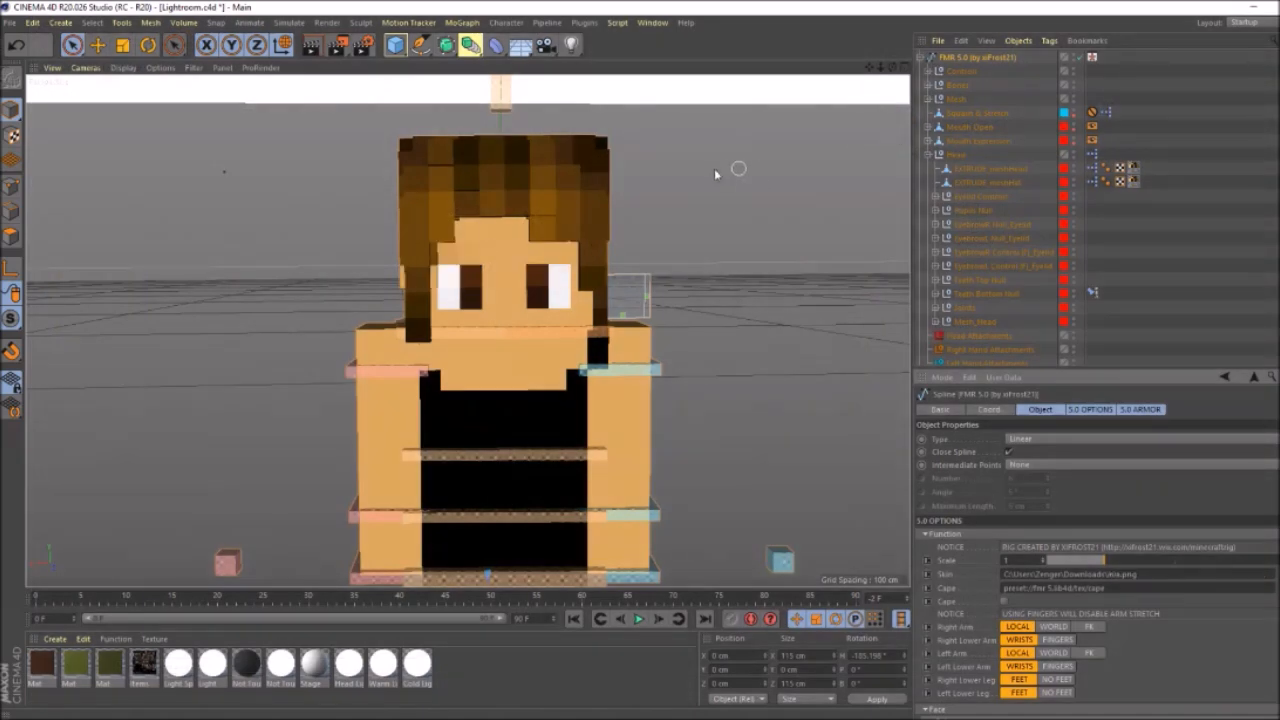
- Set the rig's eyebrows to Female and adjust the Eye Height to fit the face
{"action": "left_click_drag", "start_coordinate": [881, 67], "coordinate": [866, 78]}
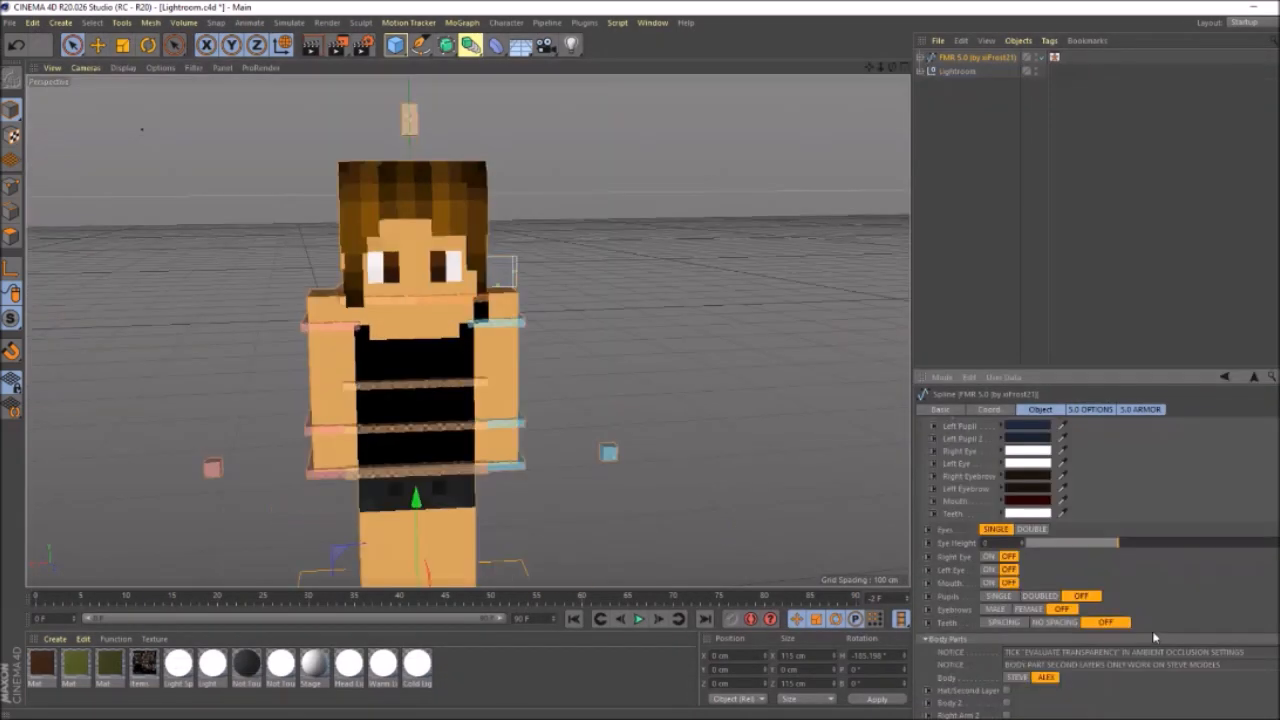
{"action": "left_click", "coordinate": [1024, 609]}
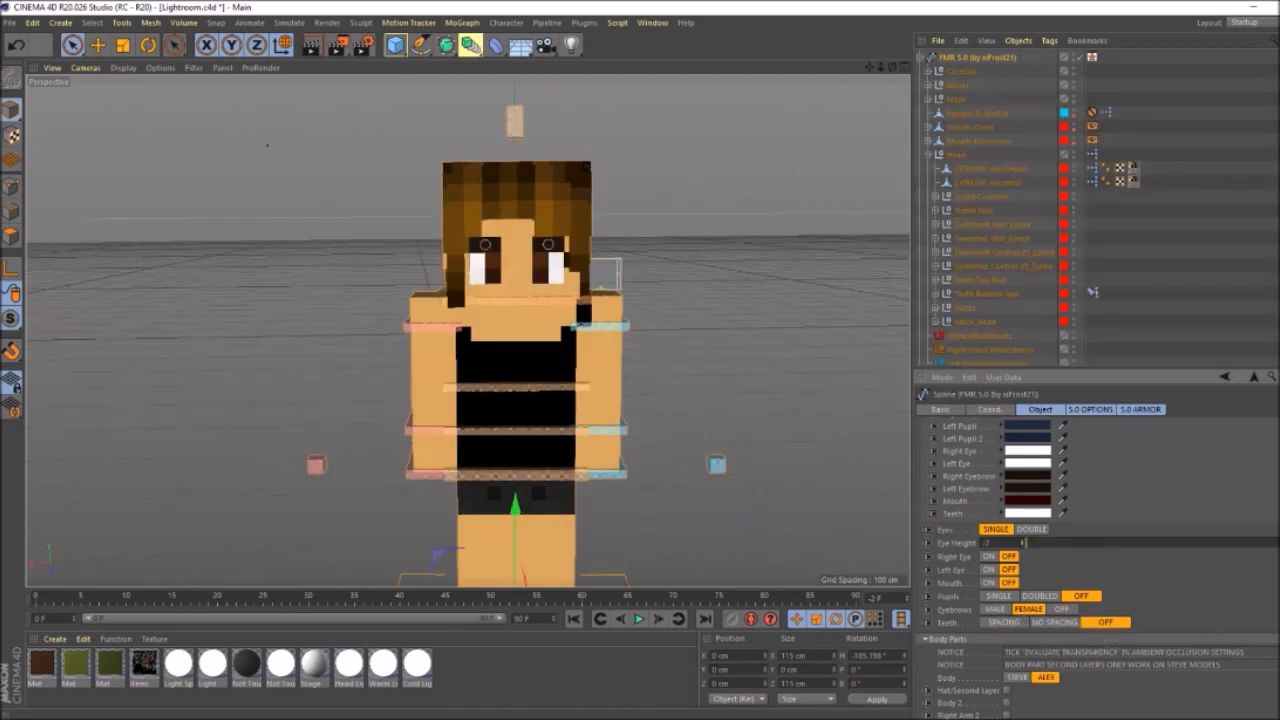
{"action": "left_click", "coordinate": [1022, 540]}
{"action": "left_click", "coordinate": [1023, 547]}
{"action": "left_click", "coordinate": [1022, 540]}
{"action": "left_click", "coordinate": [1023, 547]}
{"action": "left_click", "coordinate": [1022, 540]}
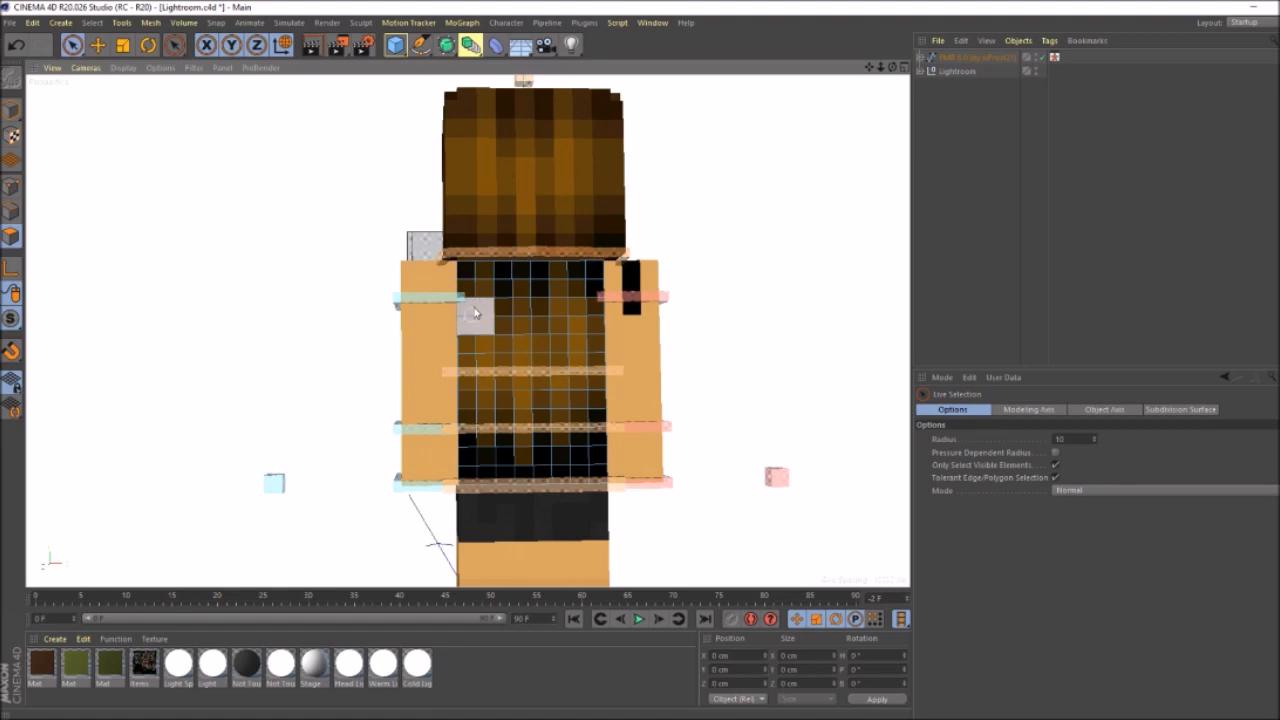
- Select the brown hair polygons on the back of the torso and extrude them 4 cm at a 0° maximum angle
{"action": "mouse_move", "coordinate": [470, 275]}
{"action": "left_mouse_down"}
{"action": "mouse_move", "coordinate": [480, 332]}
{"action": "mouse_move", "coordinate": [503, 283]}
{"action": "mouse_move", "coordinate": [468, 385]}
{"action": "mouse_move", "coordinate": [558, 355]}
{"action": "mouse_move", "coordinate": [551, 322]}
{"action": "mouse_move", "coordinate": [590, 270]}
{"action": "left_mouse_up"}
{"action": "key", "text": "d"}
{"action": "mouse_move", "coordinate": [891, 67]}
{"action": "left_mouse_down"}
{"action": "mouse_move", "coordinate": [467, 330]}
{"action": "mouse_move", "coordinate": [437, 231]}
{"action": "left_mouse_up"}
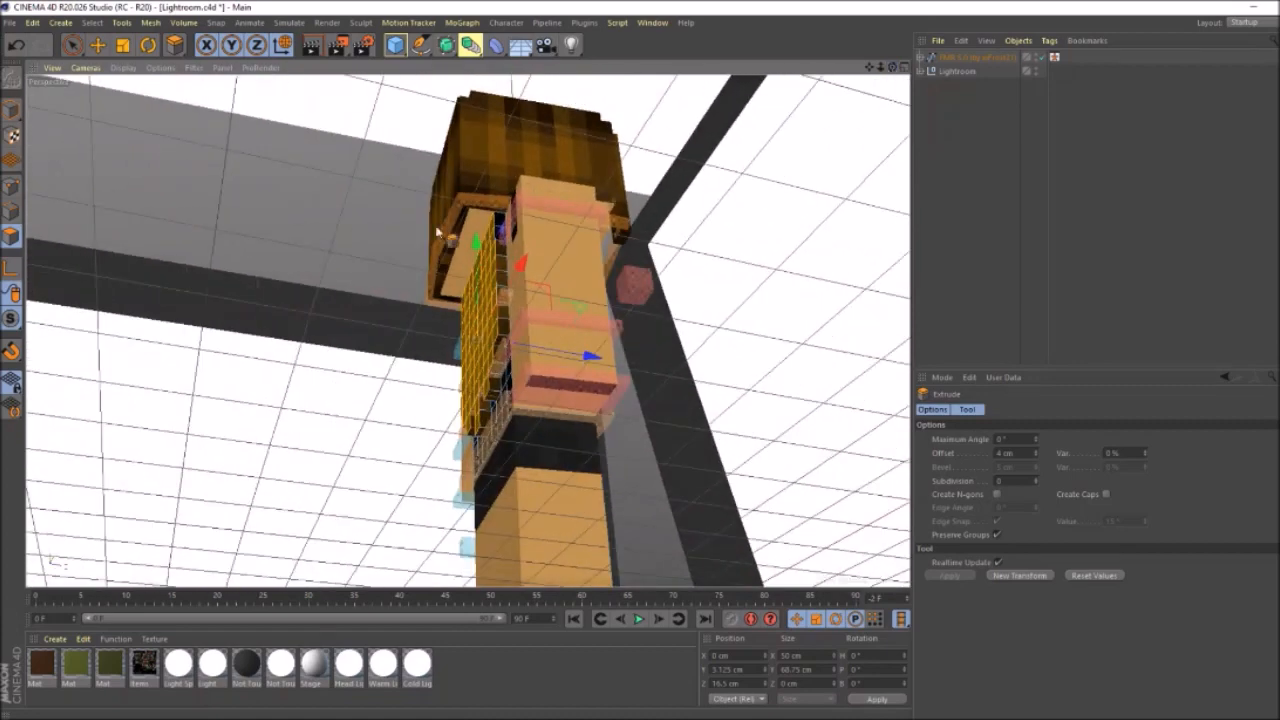
- Select a smaller group of upper and middle hair polygons on the character's back and extrude them as a second layer
{"action": "left_click_drag", "start_coordinate": [891, 67], "coordinate": [805, 145]}
{"action": "left_click", "coordinate": [72, 44]}
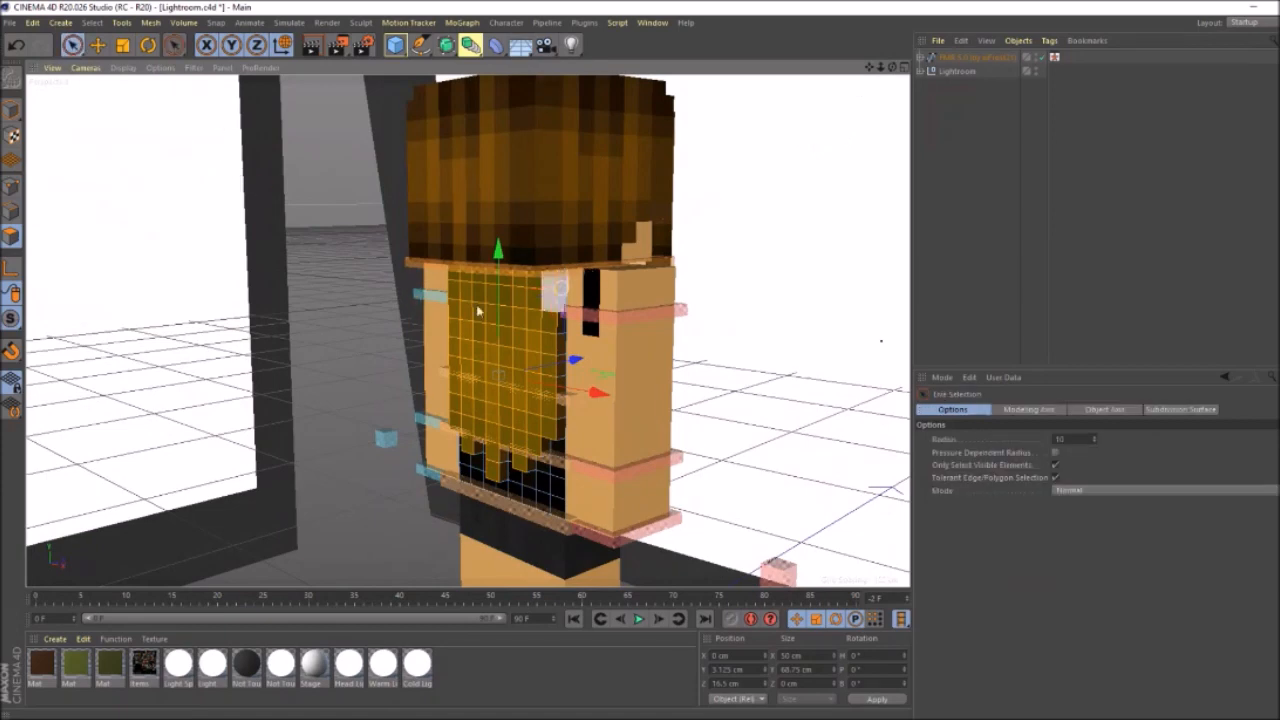
{"action": "left_click", "coordinate": [593, 407]}
{"action": "left_click_drag", "start_coordinate": [892, 67], "coordinate": [892, 67]}
{"action": "mouse_move", "coordinate": [497, 272]}
{"action": "left_mouse_down"}
{"action": "mouse_move", "coordinate": [486, 280]}
{"action": "mouse_move", "coordinate": [521, 383]}
{"action": "mouse_move", "coordinate": [536, 271]}
{"action": "mouse_move", "coordinate": [546, 282]}
{"action": "mouse_move", "coordinate": [528, 322]}
{"action": "mouse_move", "coordinate": [537, 286]}
{"action": "mouse_move", "coordinate": [568, 272]}
{"action": "left_mouse_up"}
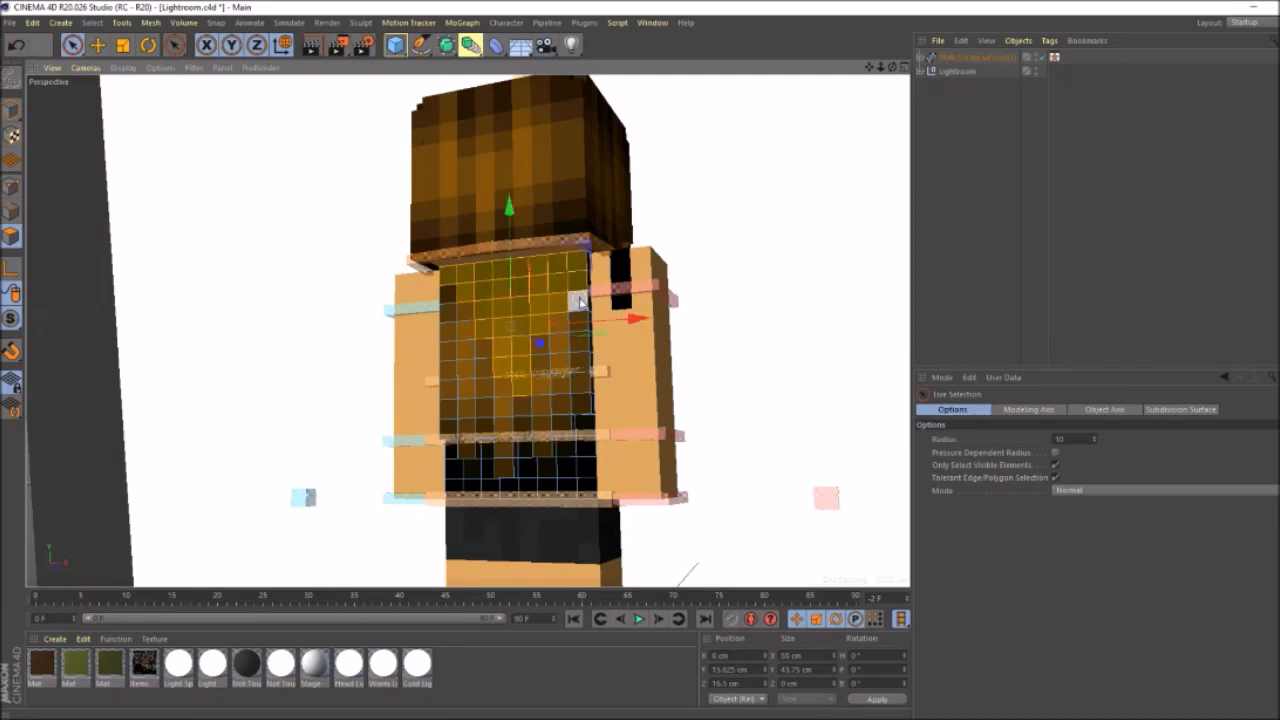
{"action": "key", "text": "d"}
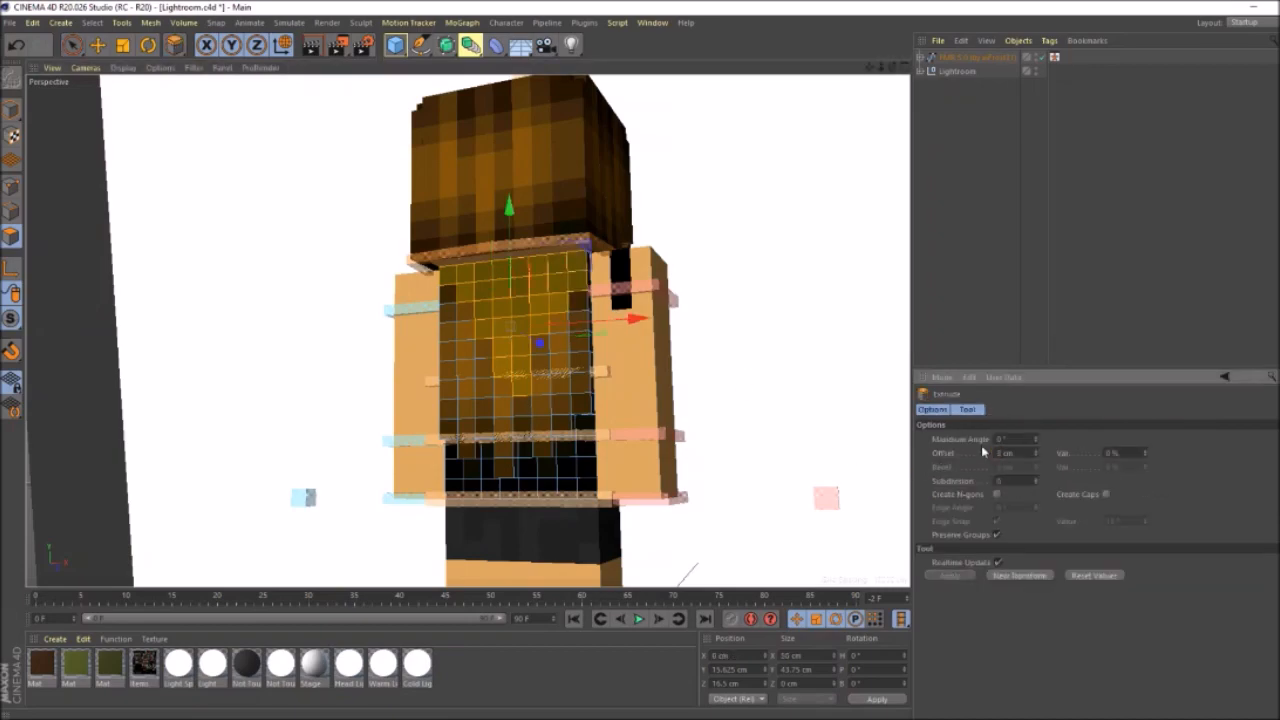
- Extrude the black shirt polygons on the front of meshBody by 2 cm at a 0° maximum angle
{"action": "left_click_drag", "start_coordinate": [466, 329], "coordinate": [467, 330], "text": "alt"}
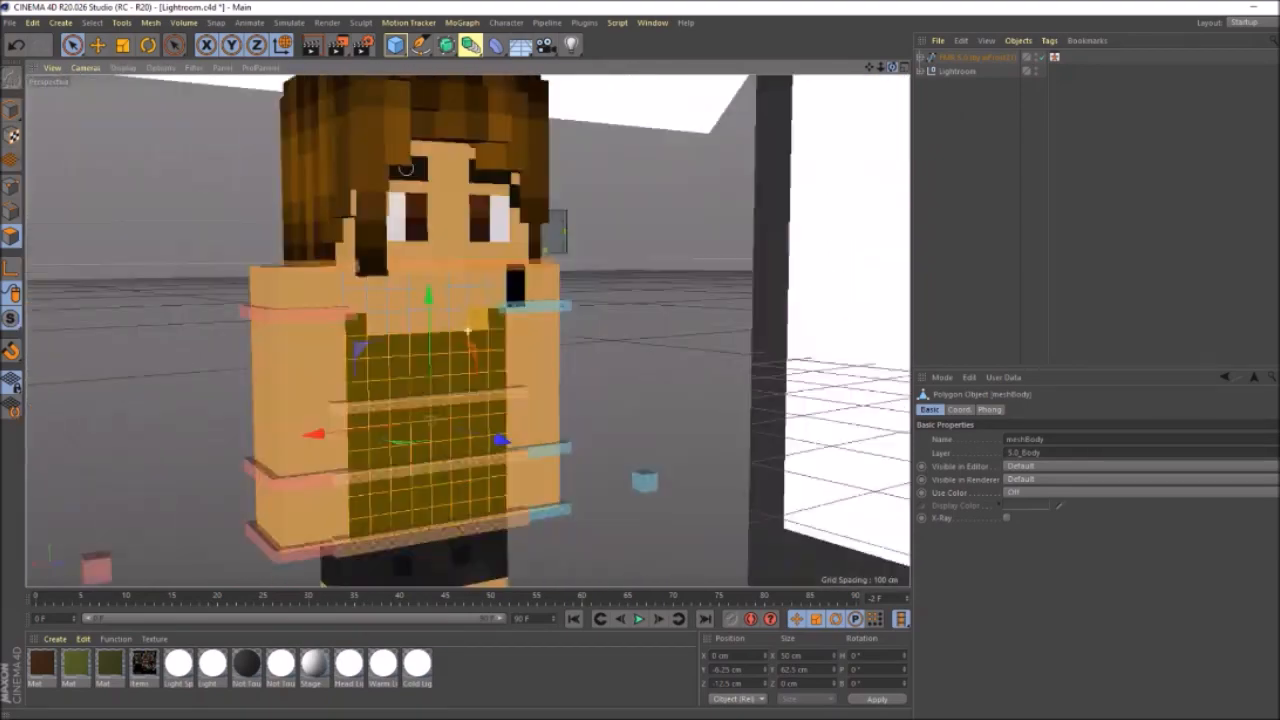
{"action": "key", "text": "d"}
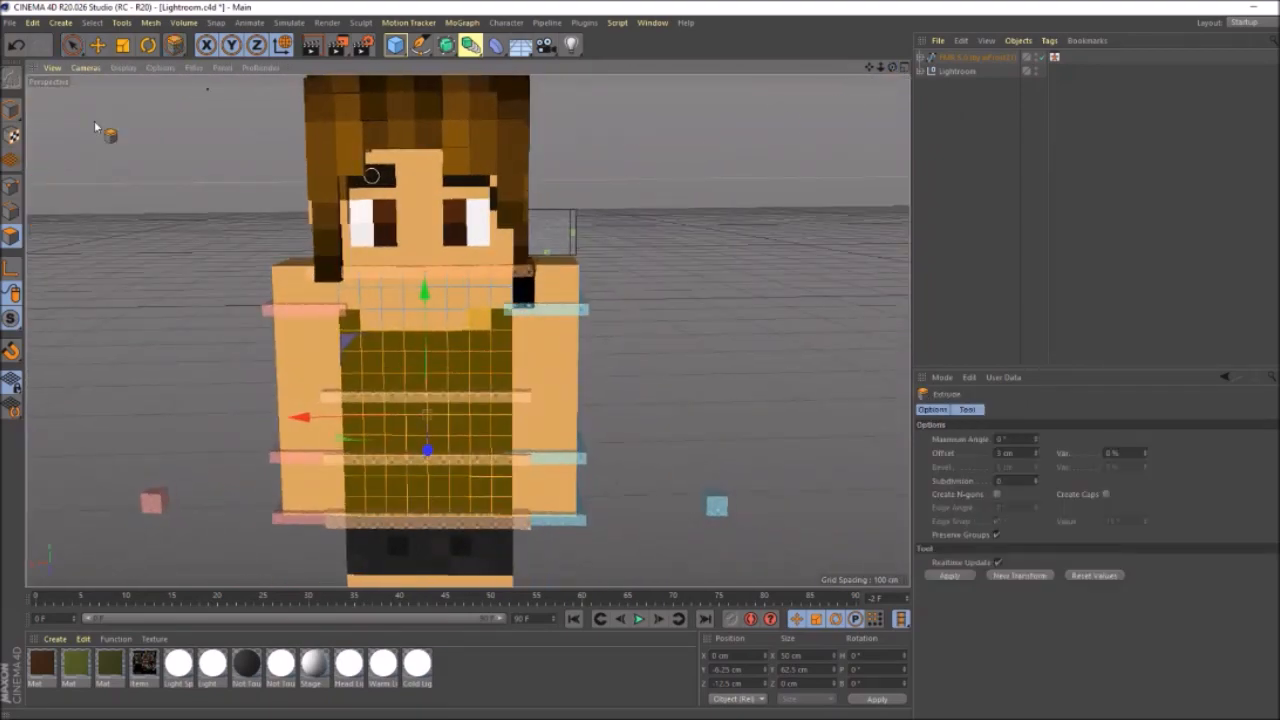
{"action": "left_click", "coordinate": [998, 453]}
{"action": "type", "text": "2"}
{"action": "key", "text": "Return"}
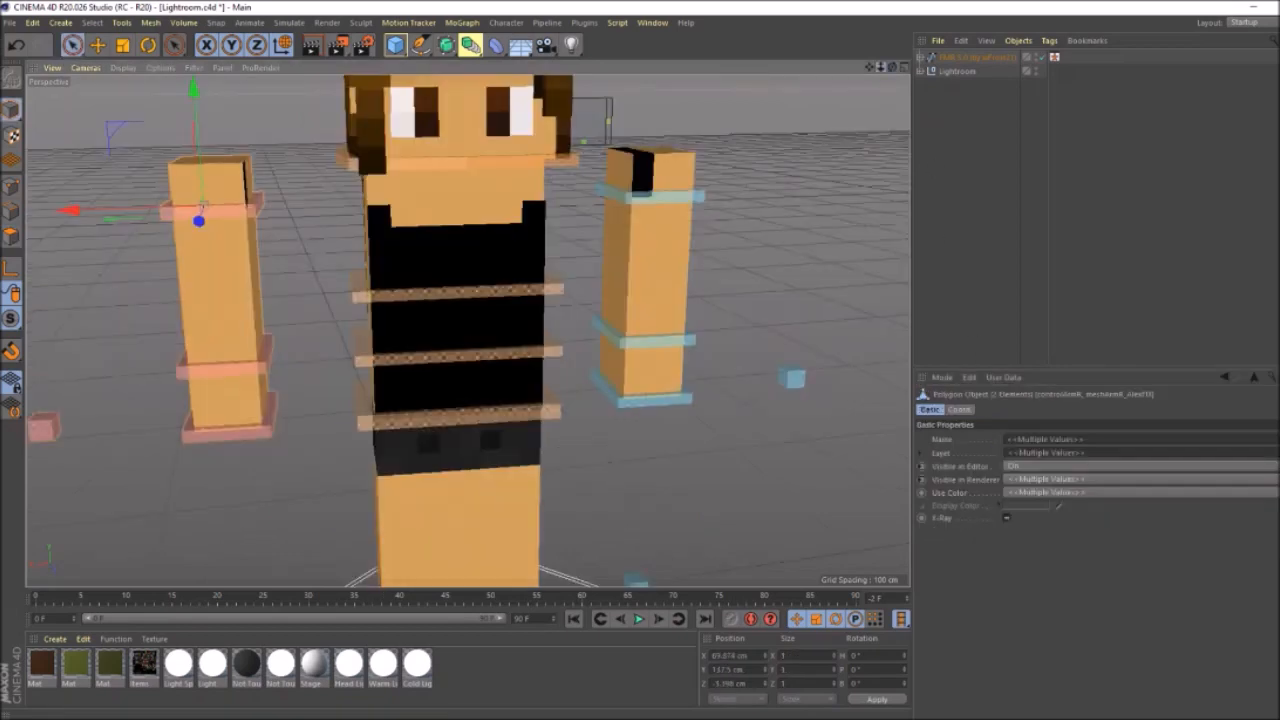
- Switch to Photoshop and paint over the red torso patch and the black arm stripes with the skin tone
{"action": "left_click_drag", "start_coordinate": [894, 68], "coordinate": [895, 70]}
{"action": "left_click", "coordinate": [697, 717]}
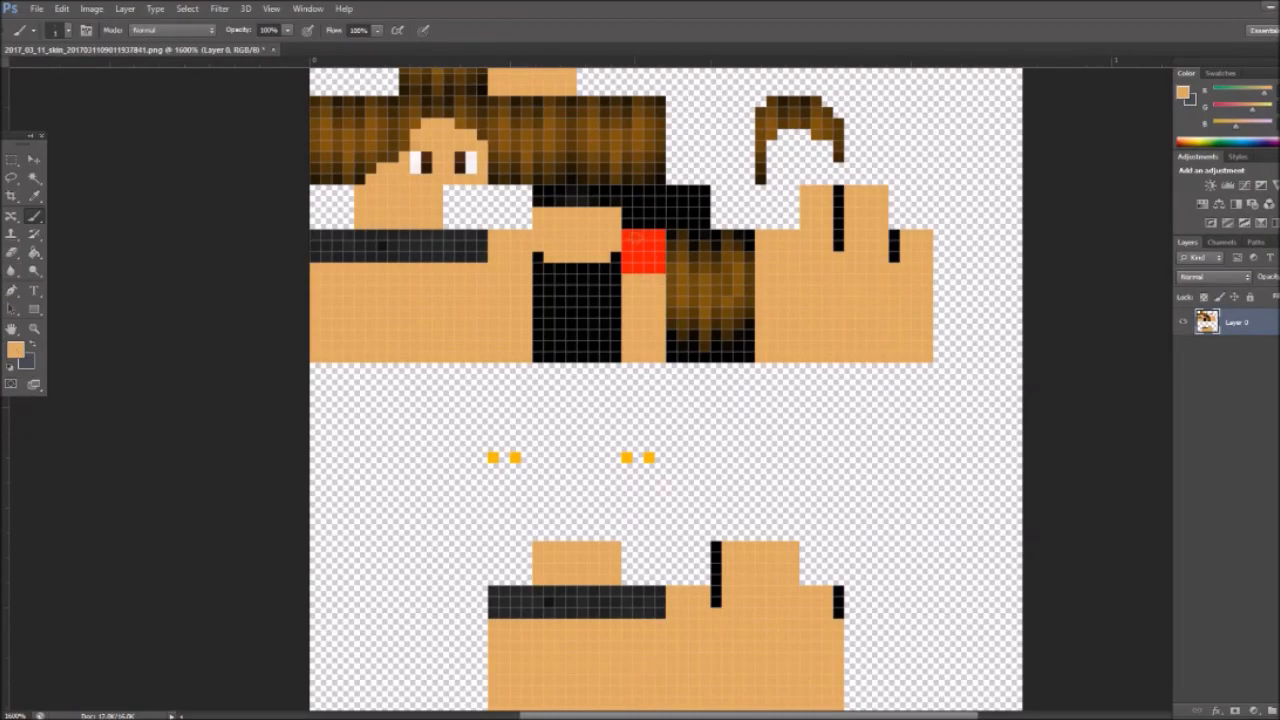
{"action": "mouse_move", "coordinate": [632, 238]}
{"action": "left_mouse_down"}
{"action": "mouse_move", "coordinate": [632, 297]}
{"action": "mouse_move", "coordinate": [649, 268]}
{"action": "left_mouse_up"}
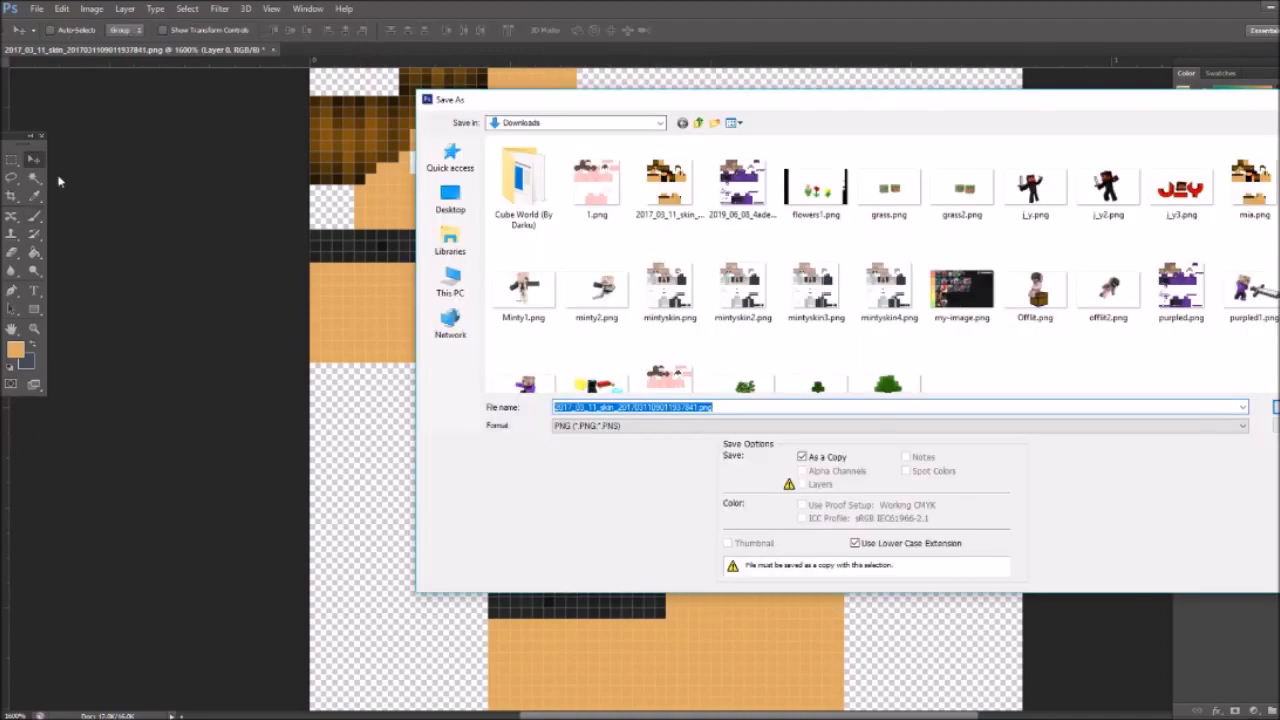
- Save a PNG copy of the retouched skin as mia2 with Smallest / Slow compression and no interlacing
{"action": "type", "text": "skin"}
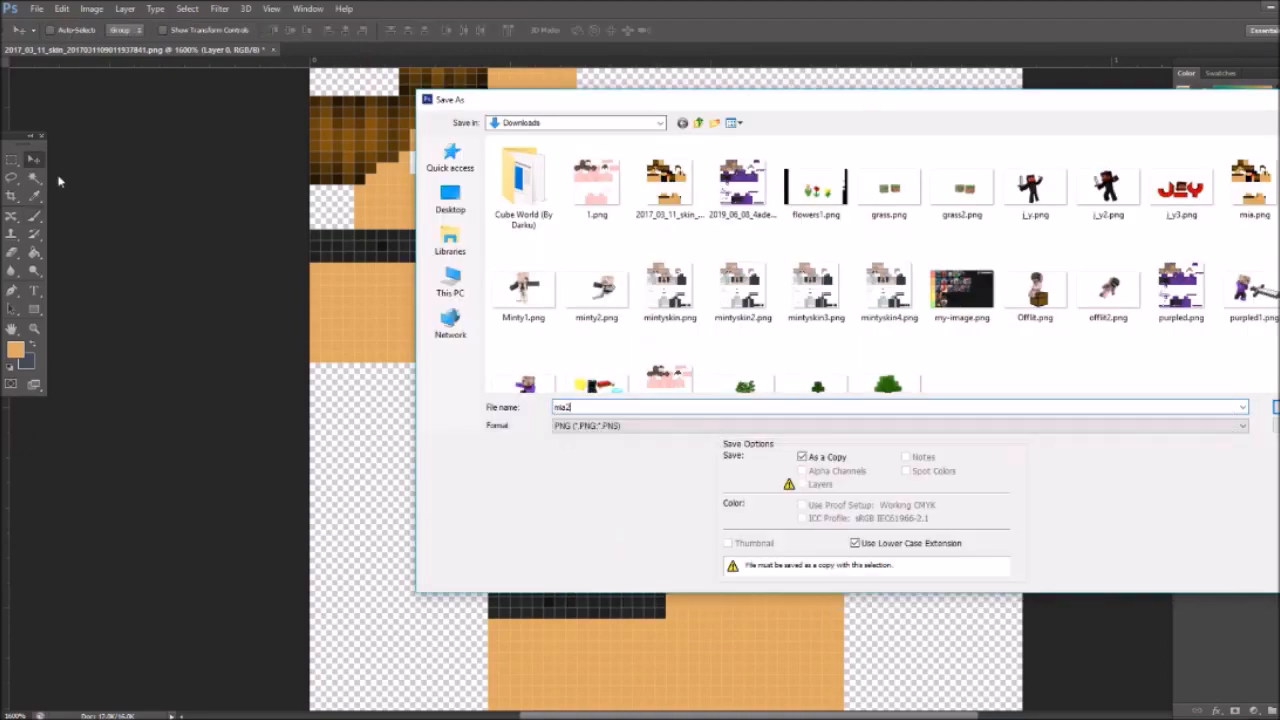
{"action": "key", "text": "Return"}
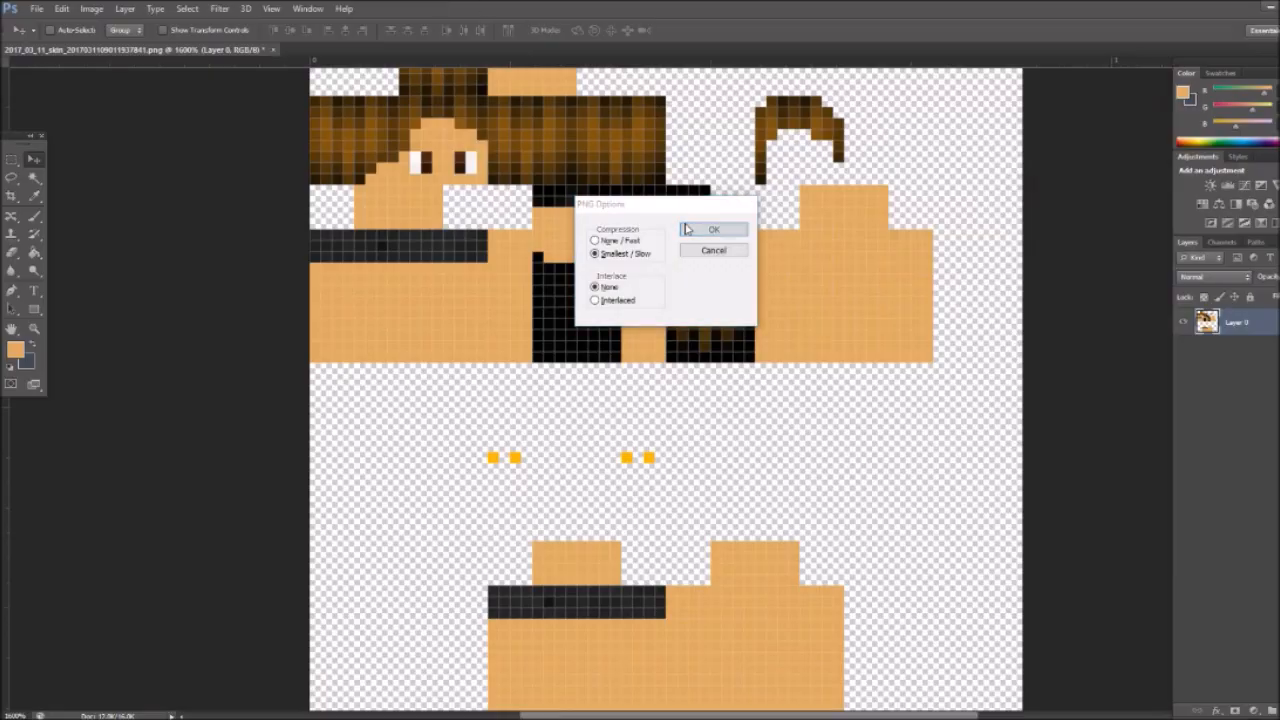
{"action": "left_click", "coordinate": [713, 230]}
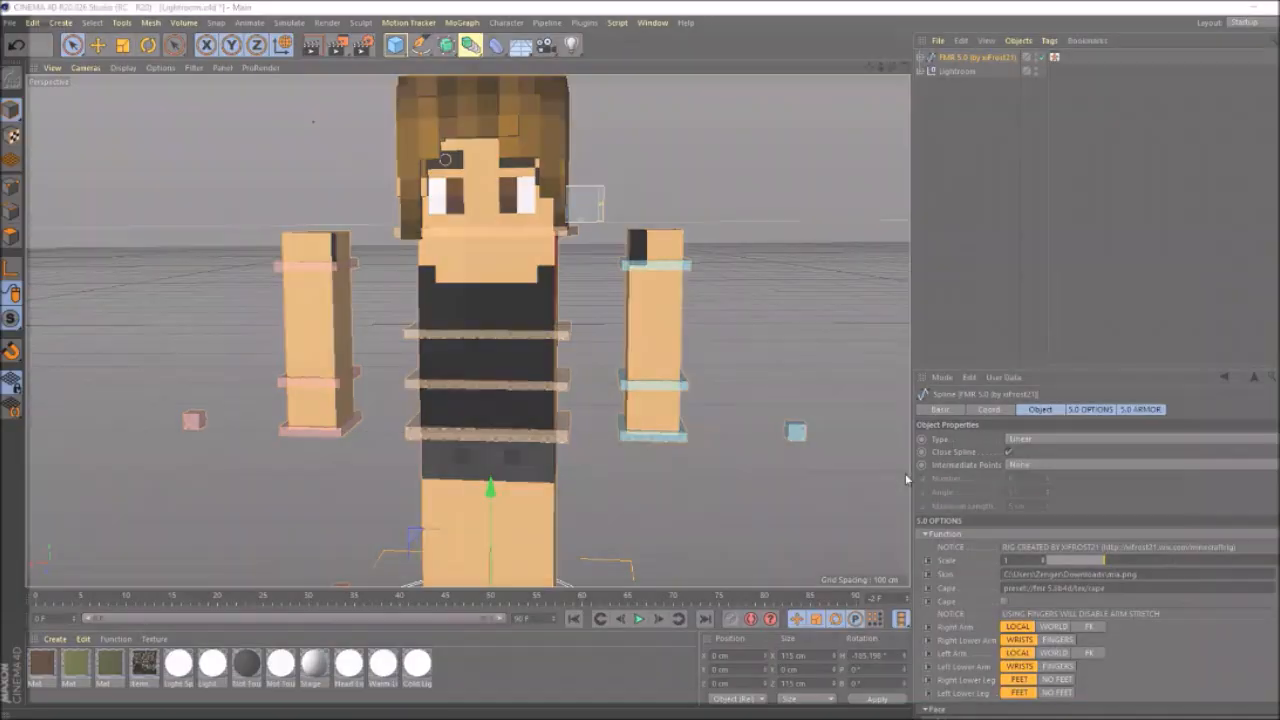
- Switch to Cinema 4D, apply the retouched skin to the rig and bring both detached arms back against the torso
{"action": "left_click", "coordinate": [905, 473]}
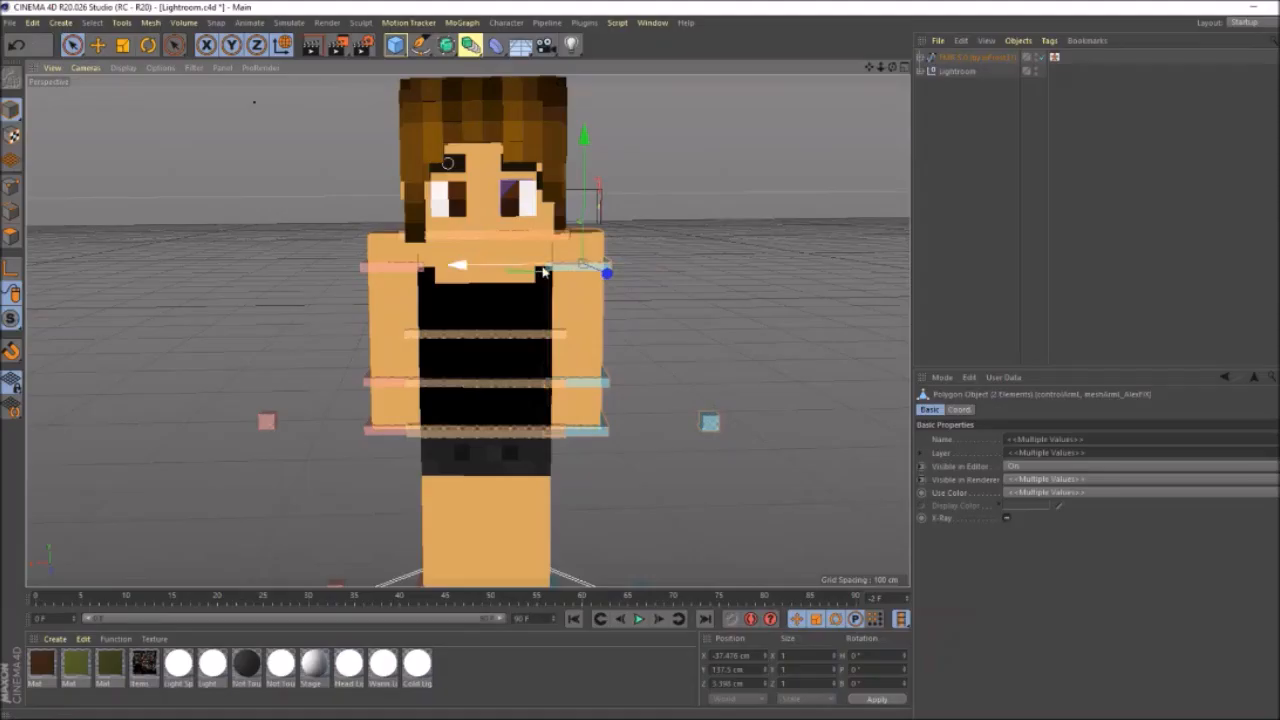
{"action": "left_click_drag", "start_coordinate": [892, 67], "coordinate": [846, 56]}
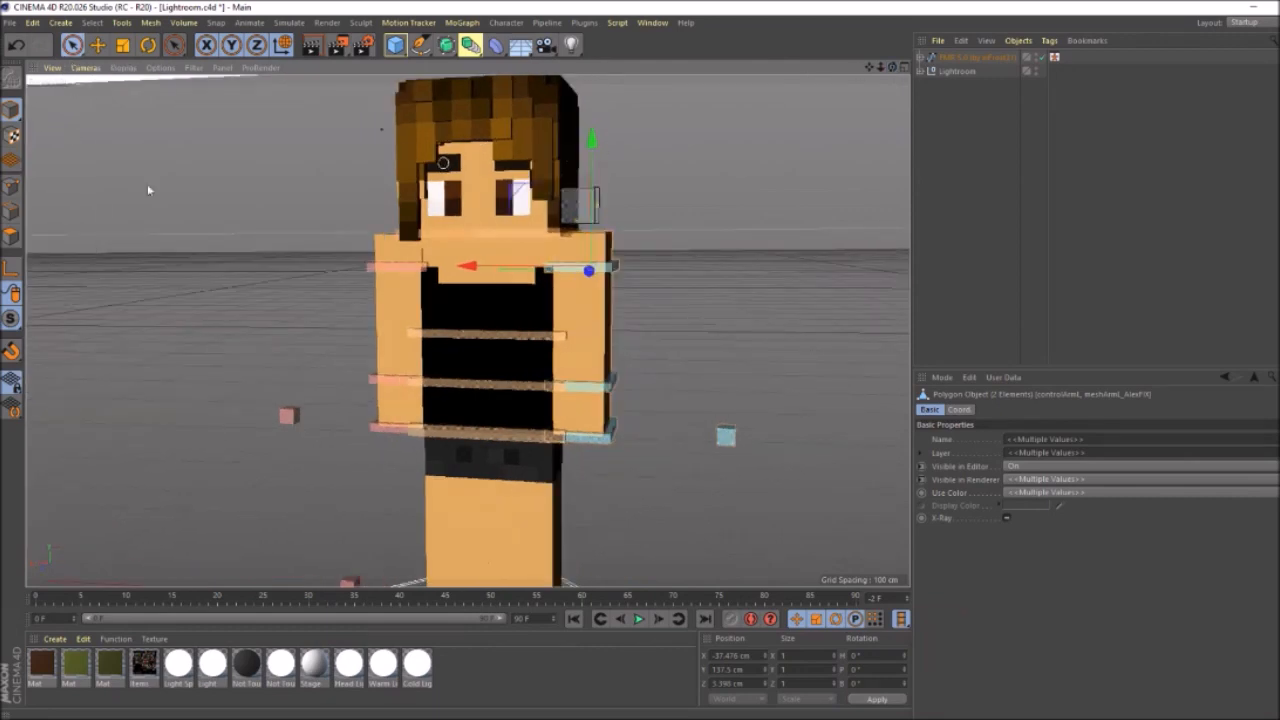
{"action": "left_click", "coordinate": [390, 318]}
{"action": "left_click", "coordinate": [16, 240]}
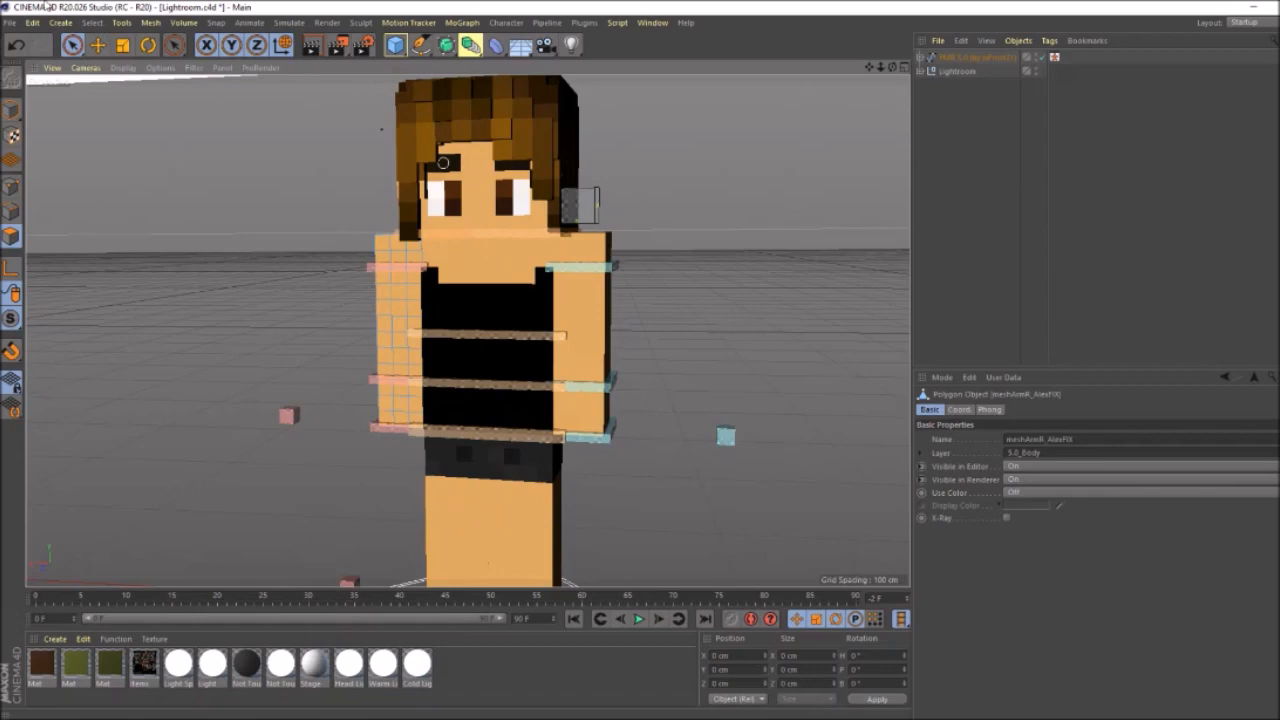
{"action": "left_click", "coordinate": [13, 109]}
- Rotate the upper body with controlBack and turn the head sideways with controlNeck
{"action": "mouse_move", "coordinate": [893, 67]}
{"action": "left_mouse_down"}
{"action": "mouse_move", "coordinate": [800, 67]}
{"action": "mouse_move", "coordinate": [1010, 40]}
{"action": "mouse_move", "coordinate": [970, 35]}
{"action": "mouse_move", "coordinate": [910, 67]}
{"action": "mouse_move", "coordinate": [826, 67]}
{"action": "mouse_move", "coordinate": [934, 0]}
{"action": "mouse_move", "coordinate": [892, 76]}
{"action": "left_mouse_up"}
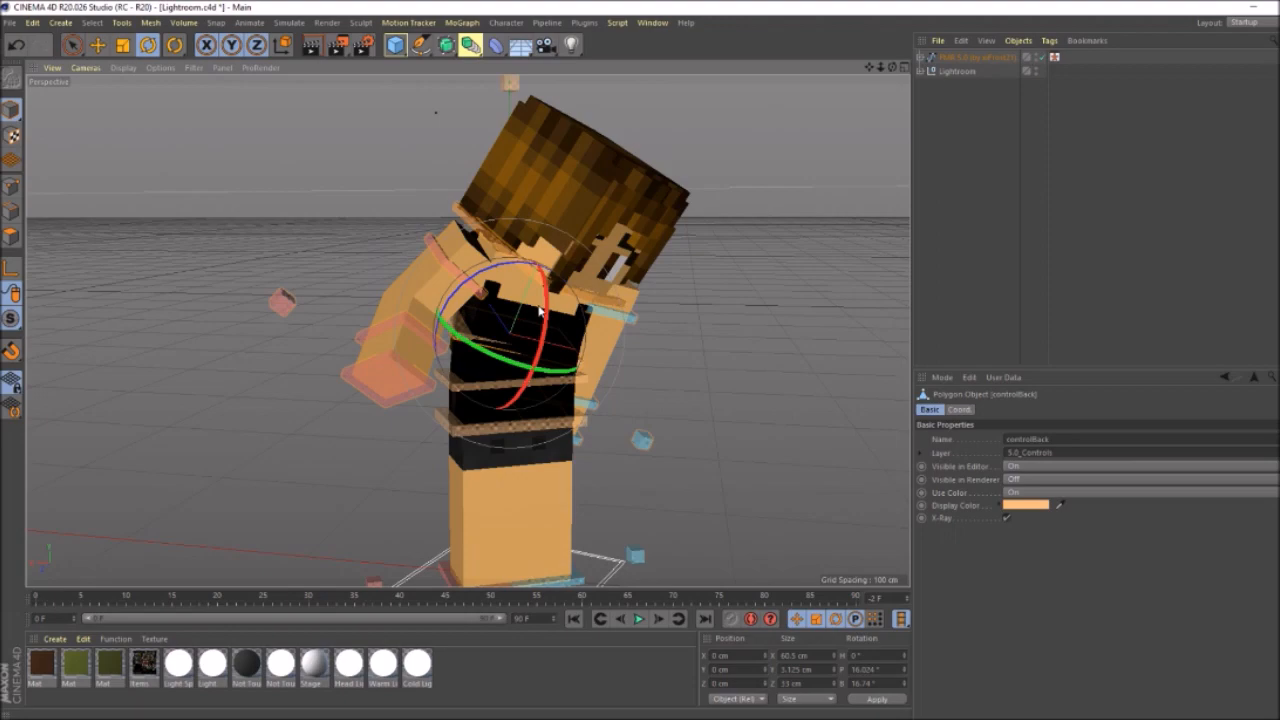
{"action": "left_click_drag", "start_coordinate": [558, 298], "coordinate": [560, 283]}
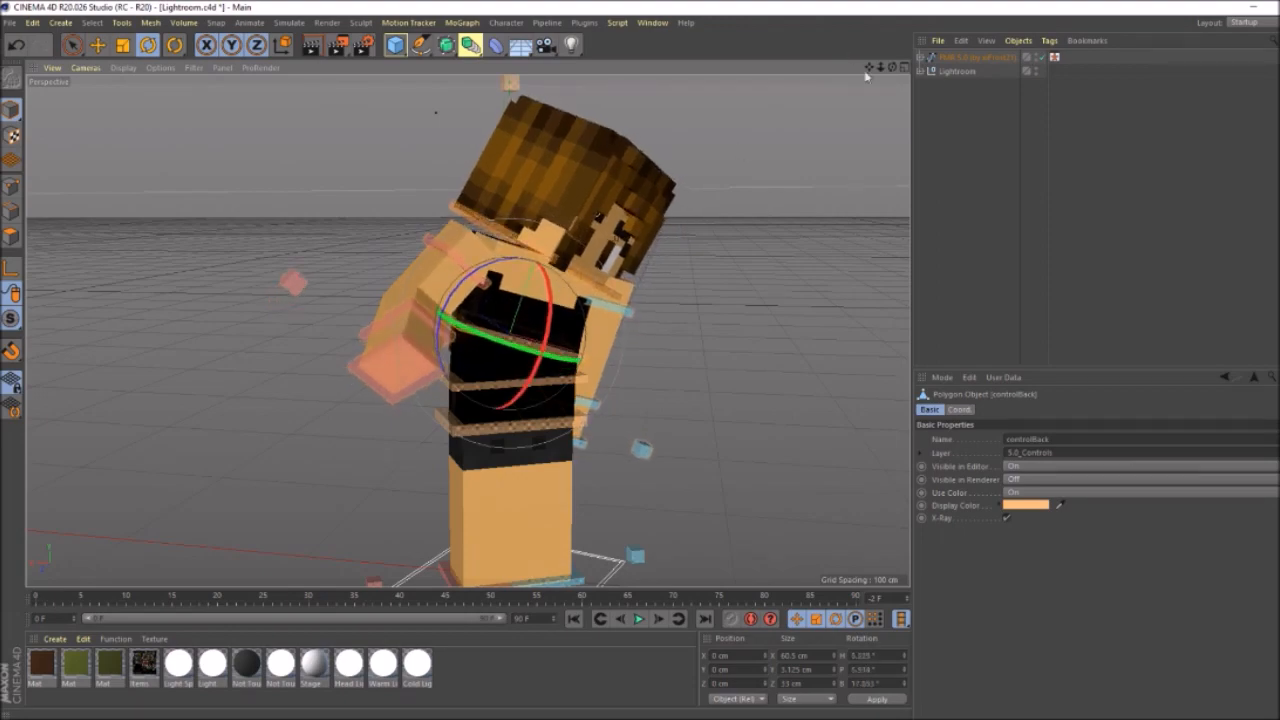
{"action": "left_click_drag", "start_coordinate": [892, 67], "coordinate": [830, 67]}
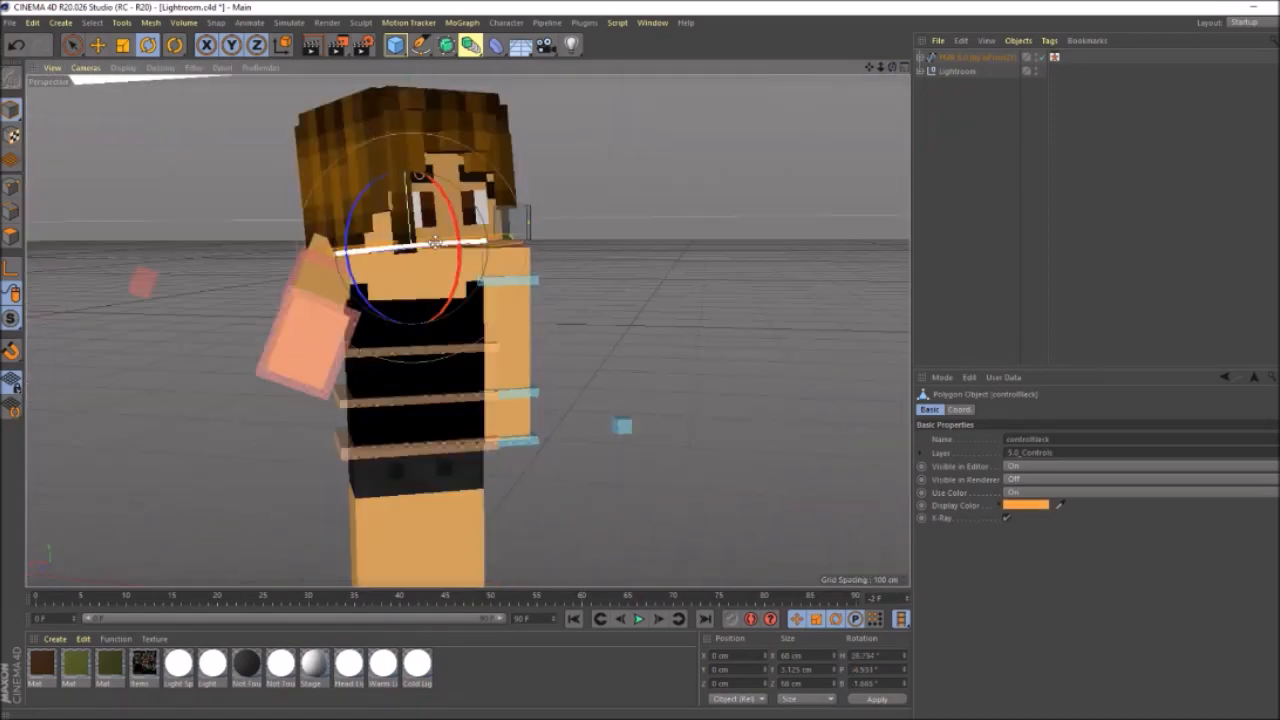
{"action": "left_click_drag", "start_coordinate": [435, 243], "coordinate": [372, 250]}
- Raise both legs into a running pose by moving the right and left foot goal controls
{"action": "mouse_move", "coordinate": [892, 67]}
{"action": "left_mouse_down"}
{"action": "mouse_move", "coordinate": [940, 82]}
{"action": "mouse_move", "coordinate": [818, 40]}
{"action": "mouse_move", "coordinate": [852, 60]}
{"action": "mouse_move", "coordinate": [840, 62]}
{"action": "mouse_move", "coordinate": [893, 75]}
{"action": "left_mouse_up"}
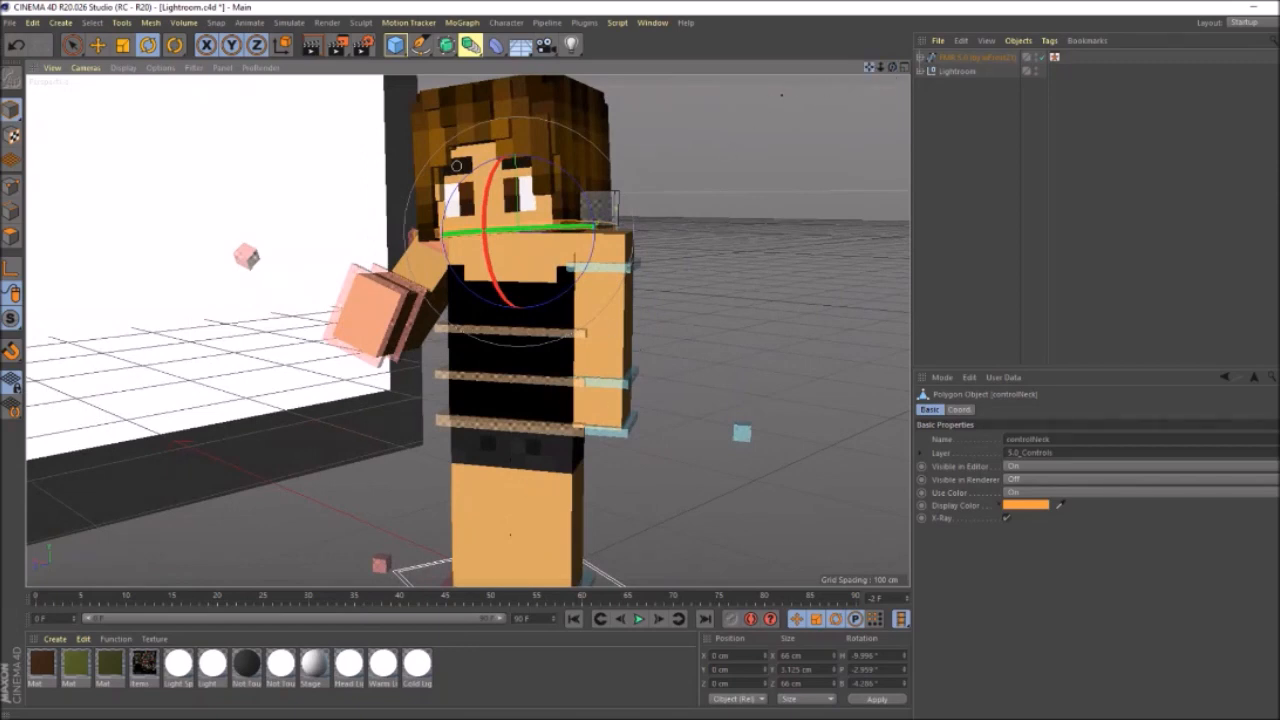
{"action": "right_click_drag", "start_coordinate": [869, 67], "coordinate": [830, 67]}
{"action": "left_click_drag", "start_coordinate": [869, 67], "coordinate": [882, 40]}
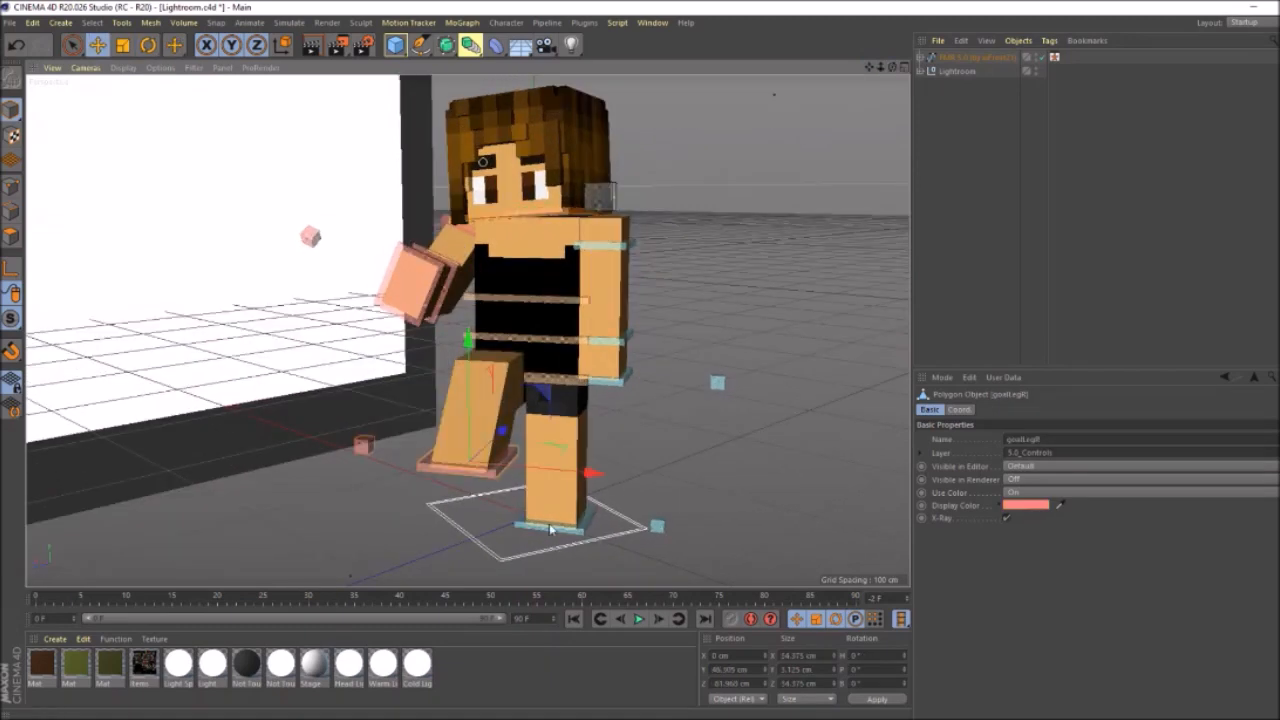
{"action": "left_click", "coordinate": [549, 528]}
{"action": "left_click_drag", "start_coordinate": [545, 508], "coordinate": [563, 452]}
{"action": "left_click", "coordinate": [449, 476]}
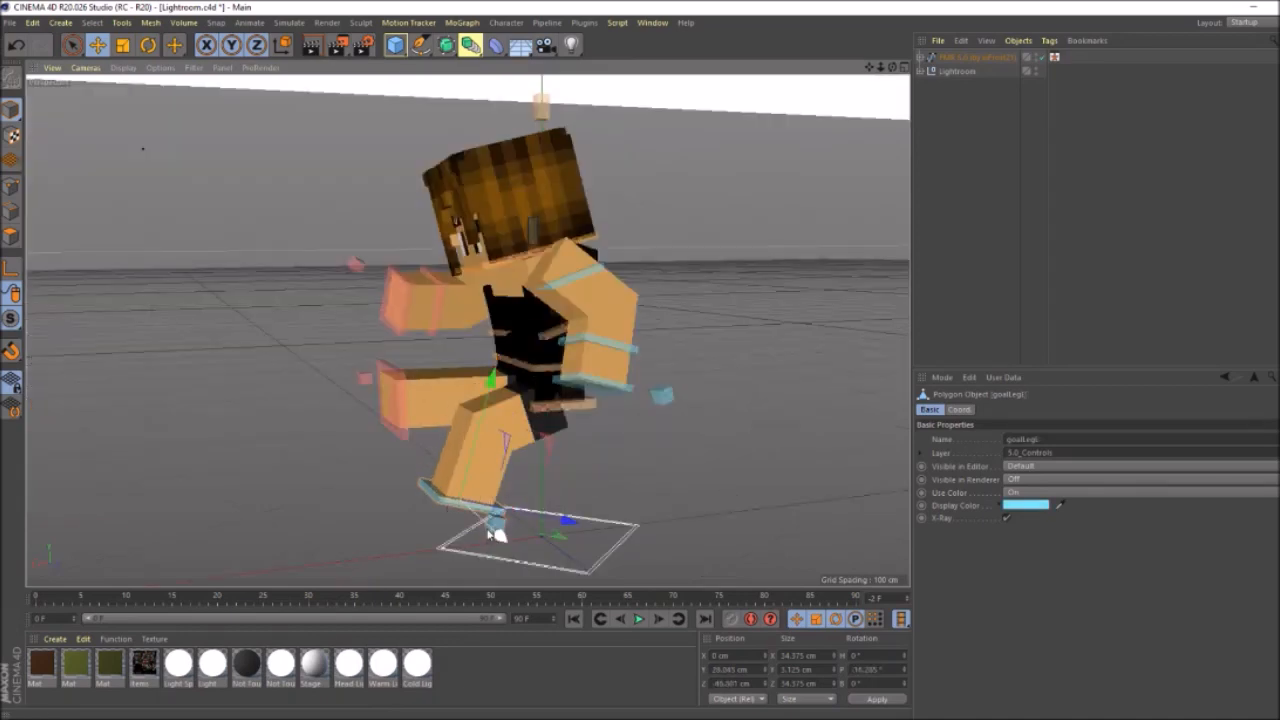
{"action": "left_click_drag", "start_coordinate": [489, 535], "coordinate": [494, 538]}
{"action": "left_click_drag", "start_coordinate": [568, 522], "coordinate": [570, 522]}
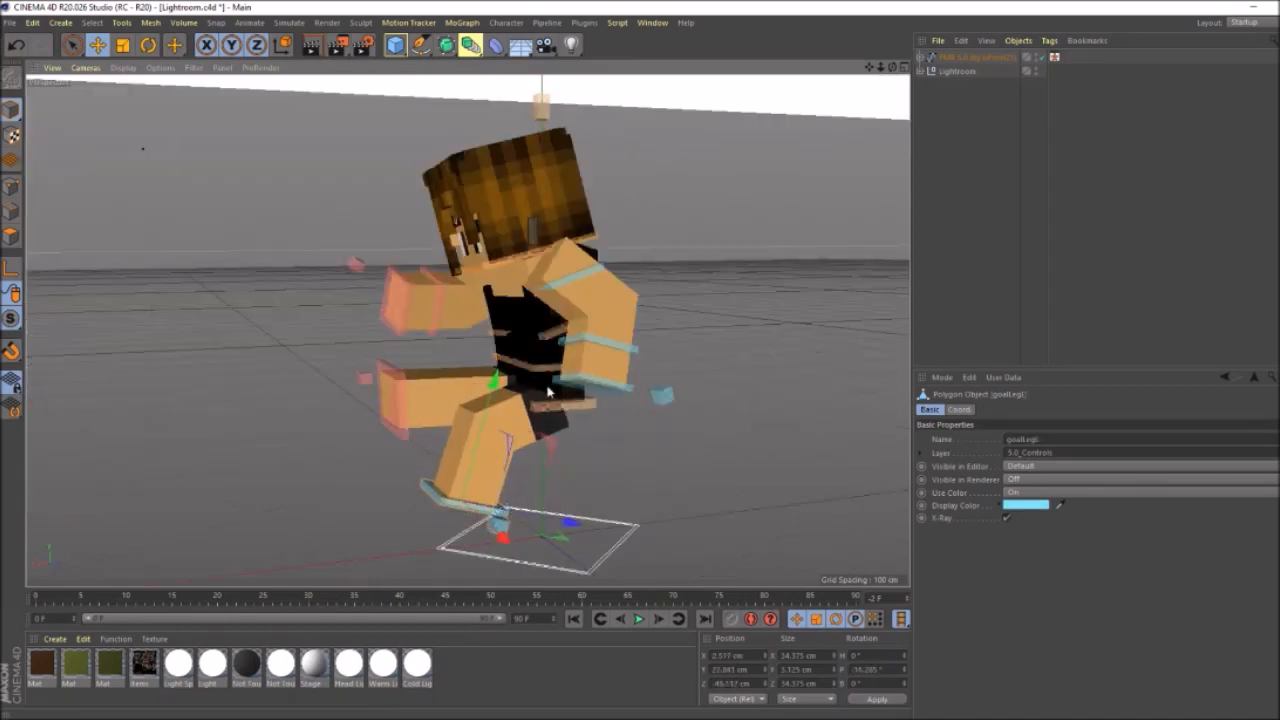
- Twist the character's torso around by rotating the back control above the waist
{"action": "left_click", "coordinate": [674, 476]}
{"action": "left_click_drag", "start_coordinate": [869, 67], "coordinate": [872, 96]}
{"action": "left_click", "coordinate": [577, 411]}
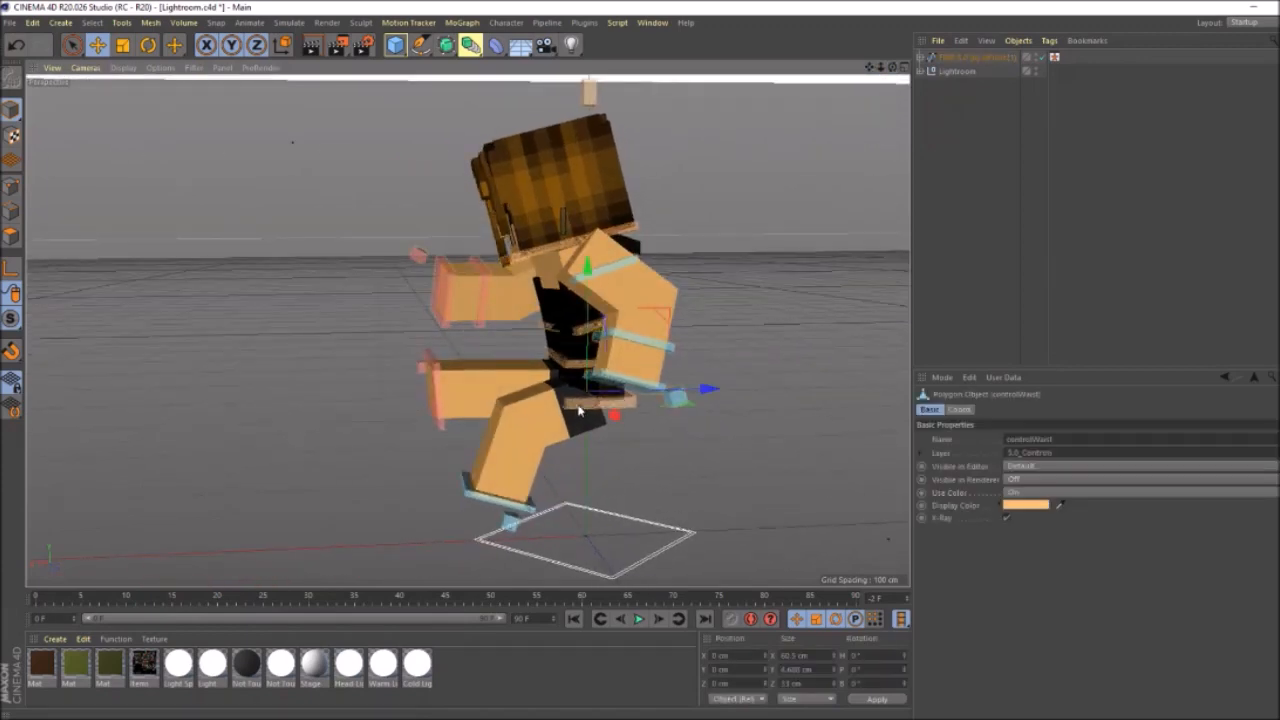
{"action": "key", "text": "r"}
{"action": "left_click_drag", "start_coordinate": [550, 331], "coordinate": [524, 320]}
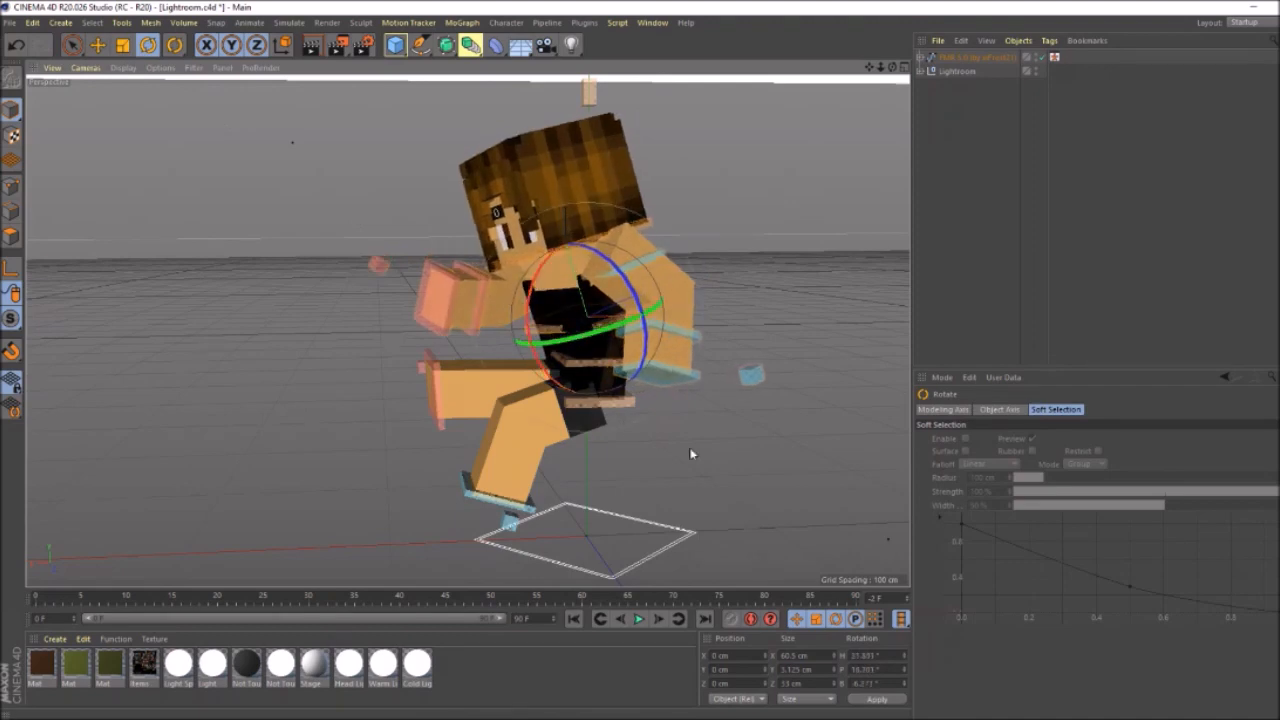
{"action": "left_click", "coordinate": [840, 125]}
- Rotate the right arm control controlArmR to swing the arm up and outward
{"action": "mouse_move", "coordinate": [880, 68]}
{"action": "left_mouse_down"}
{"action": "mouse_move", "coordinate": [926, 68]}
{"action": "mouse_move", "coordinate": [869, 117]}
{"action": "mouse_move", "coordinate": [880, 45]}
{"action": "left_mouse_up"}
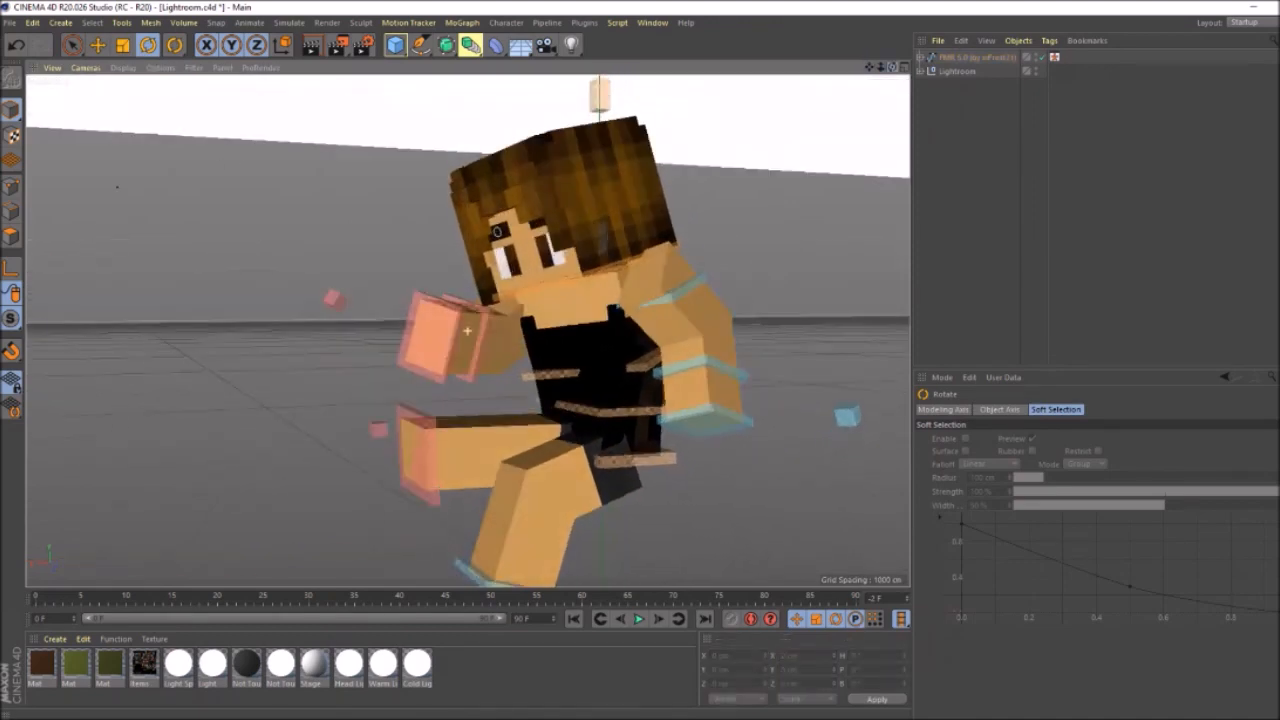
{"action": "left_click_drag", "start_coordinate": [548, 300], "coordinate": [573, 302], "text": "alt"}
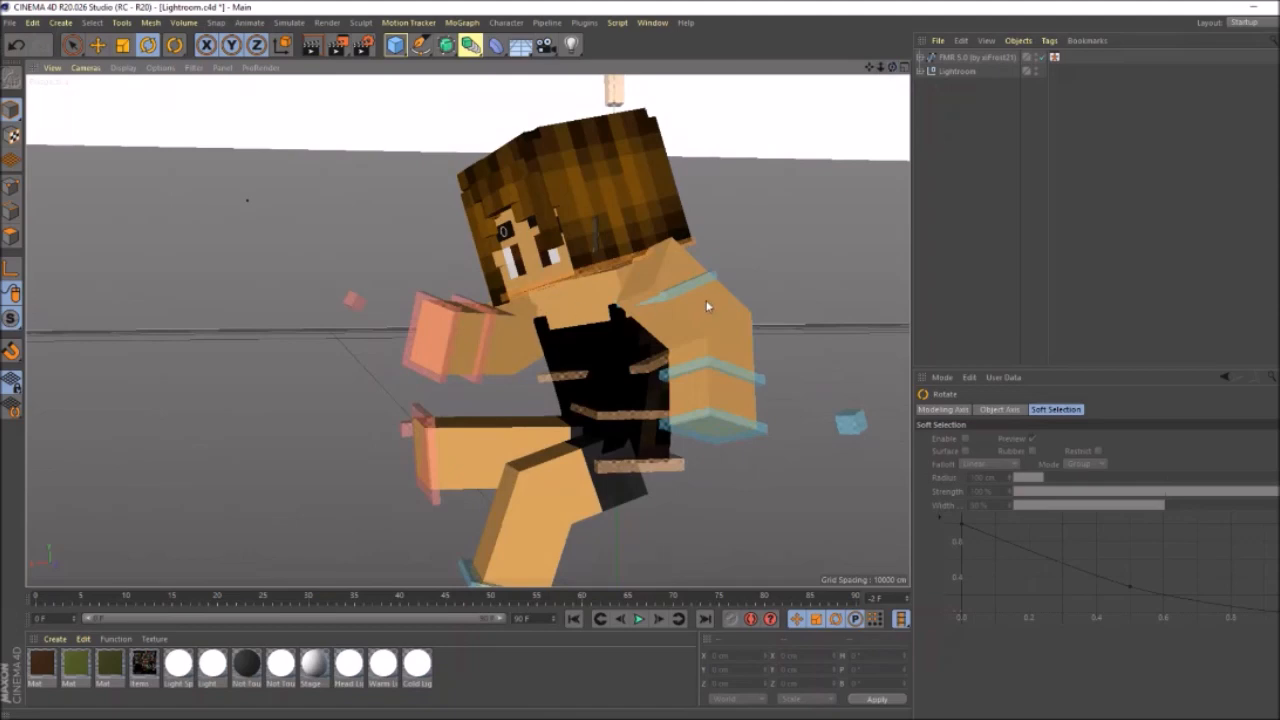
{"action": "left_click", "coordinate": [673, 286]}
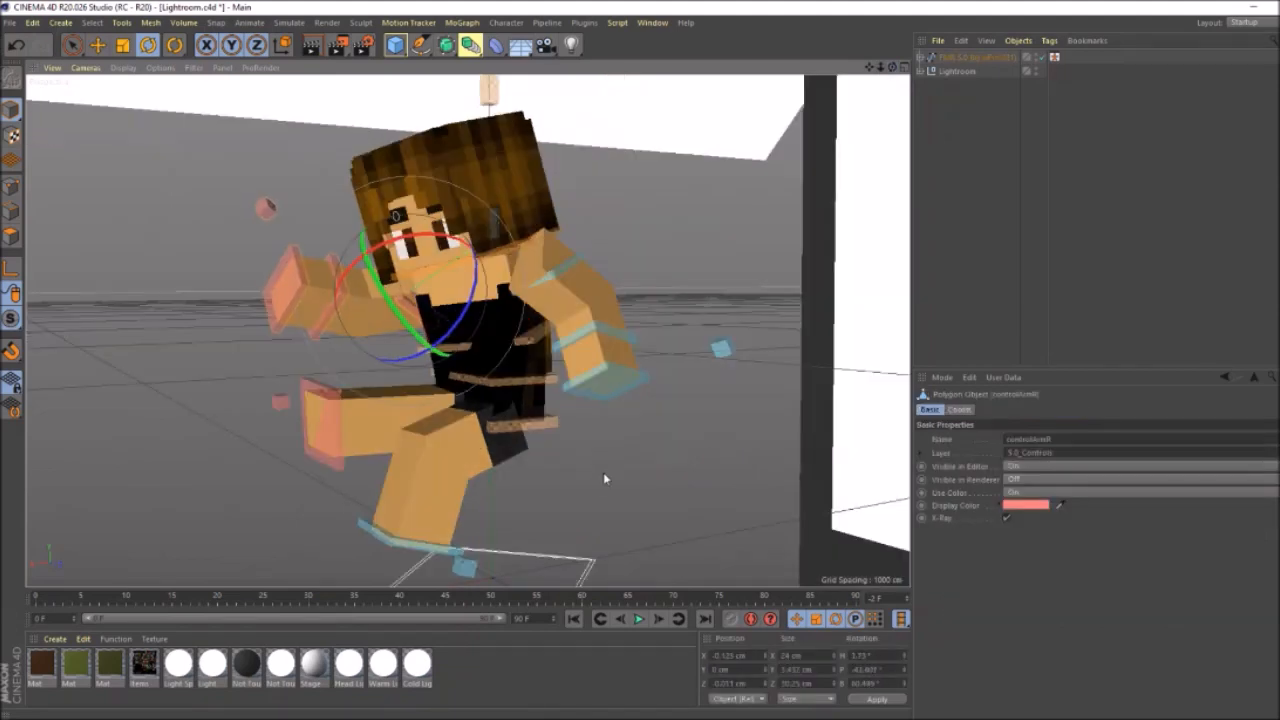
{"action": "left_click", "coordinate": [603, 478]}
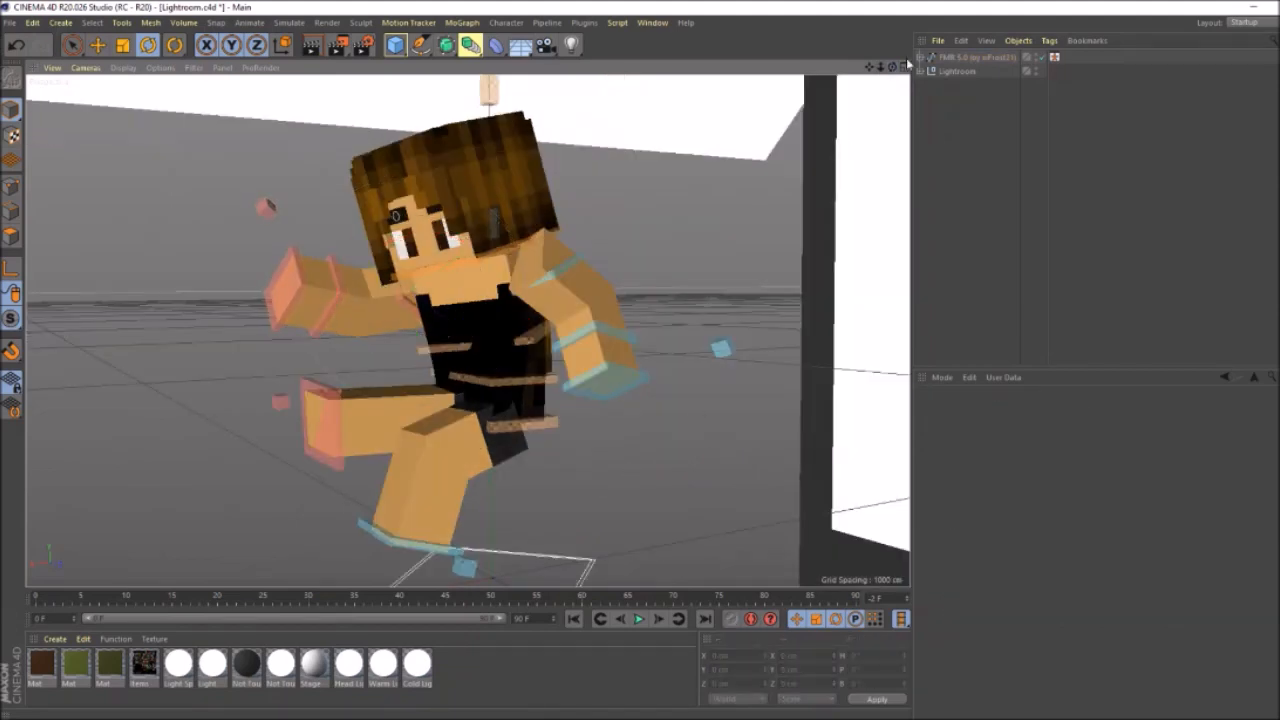
- Bend the left leg backward behind the body and move the whole rig away from the scene origin
{"action": "left_click_drag", "start_coordinate": [889, 74], "coordinate": [968, 72]}
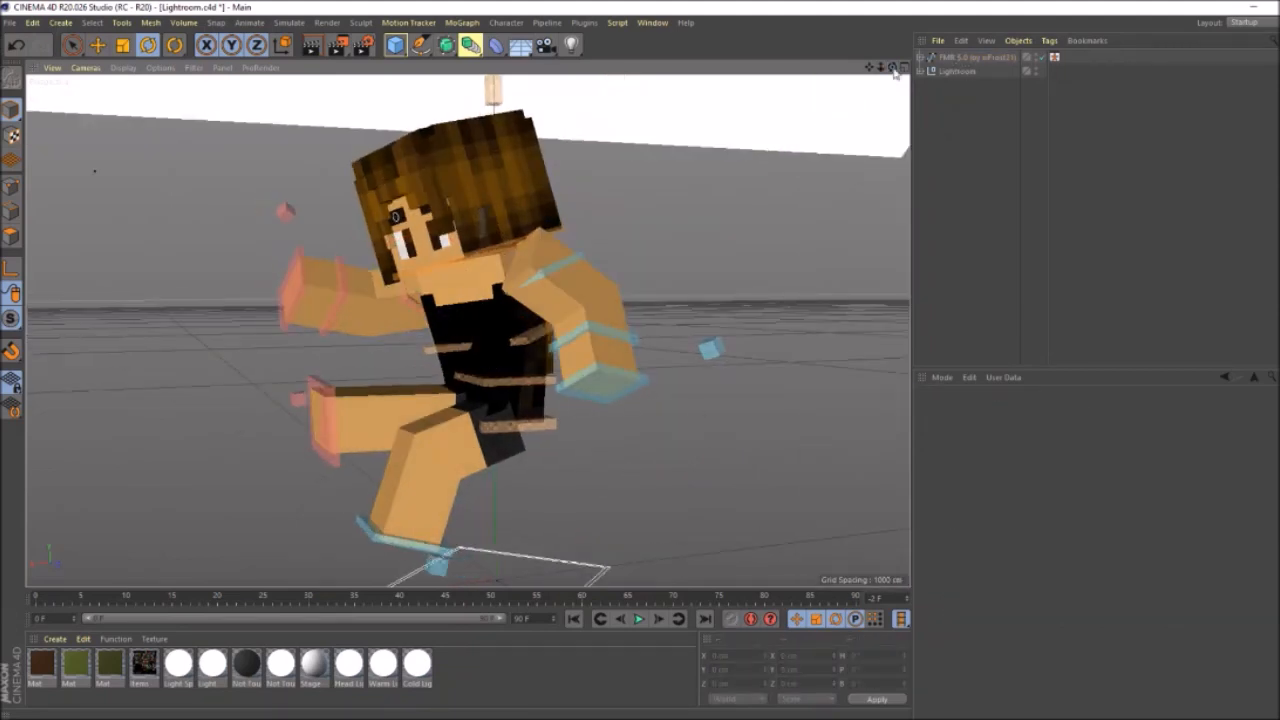
{"action": "mouse_move", "coordinate": [891, 70]}
{"action": "left_mouse_down"}
{"action": "mouse_move", "coordinate": [935, 70]}
{"action": "mouse_move", "coordinate": [890, 90]}
{"action": "left_mouse_up"}
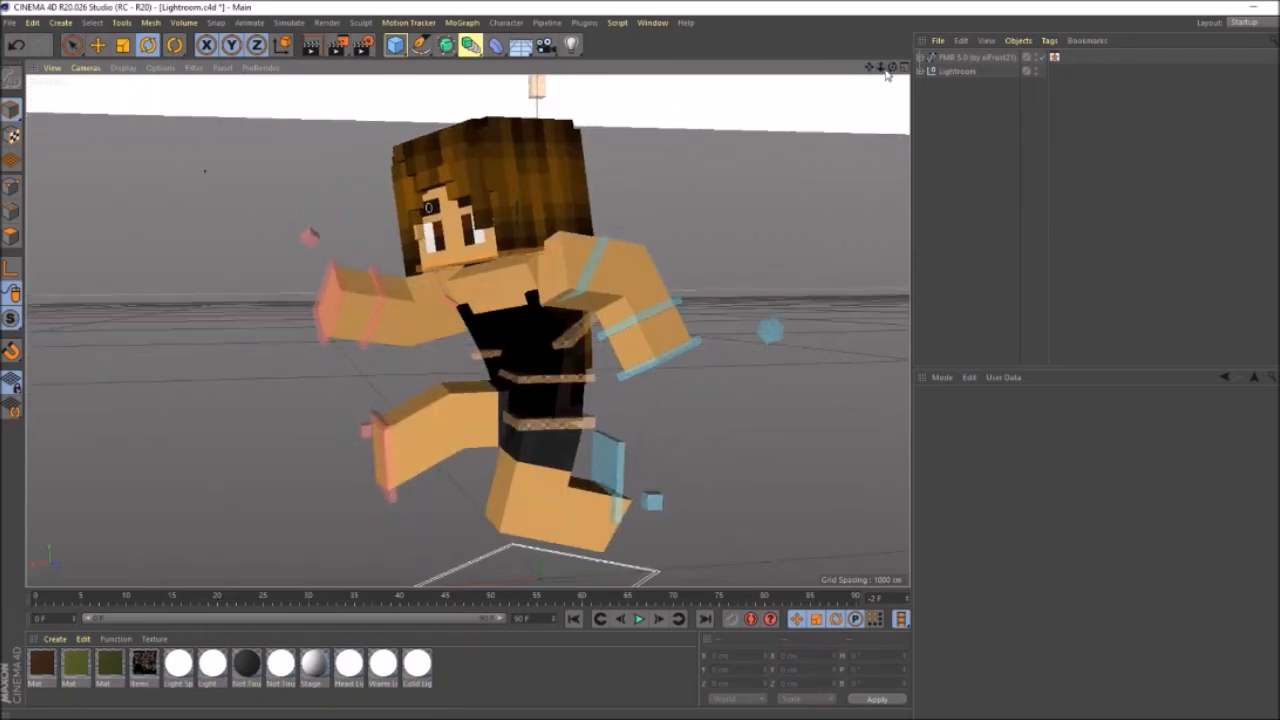
{"action": "left_click_drag", "start_coordinate": [881, 68], "coordinate": [906, 86]}
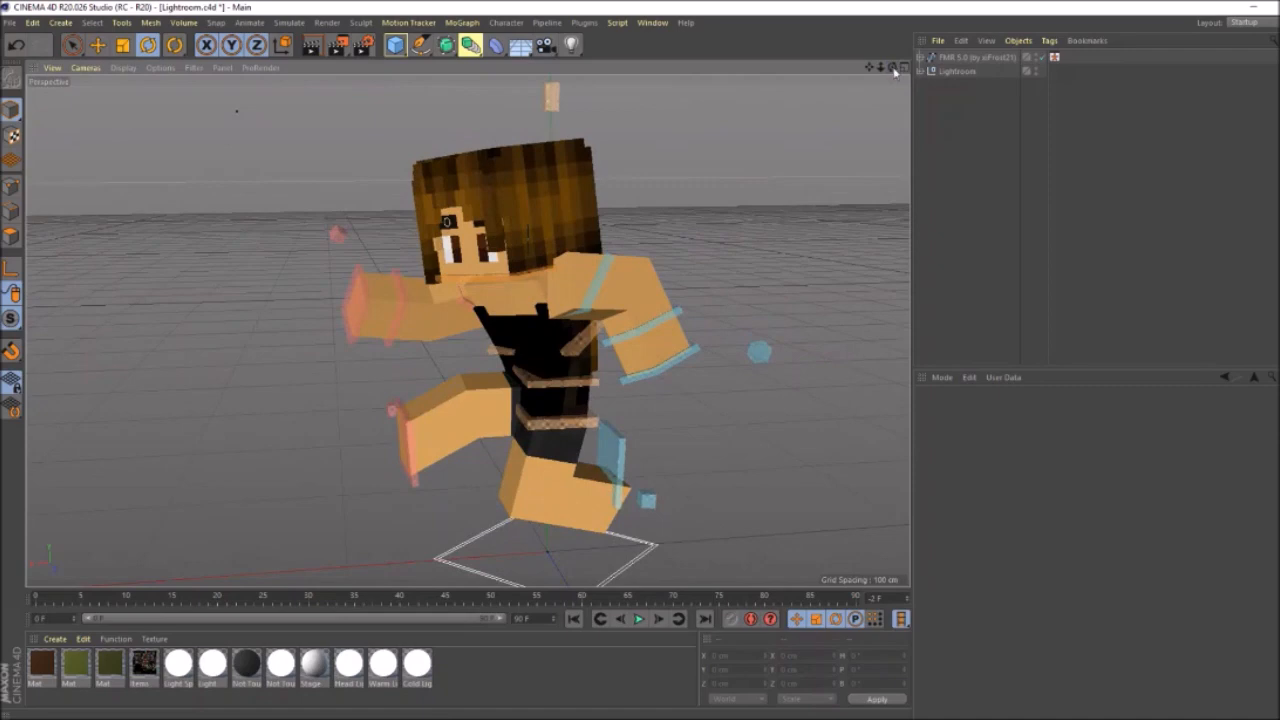
{"action": "key", "text": "e"}
{"action": "left_click_drag", "start_coordinate": [558, 573], "coordinate": [507, 486]}
{"action": "left_click_drag", "start_coordinate": [891, 68], "coordinate": [920, 67]}
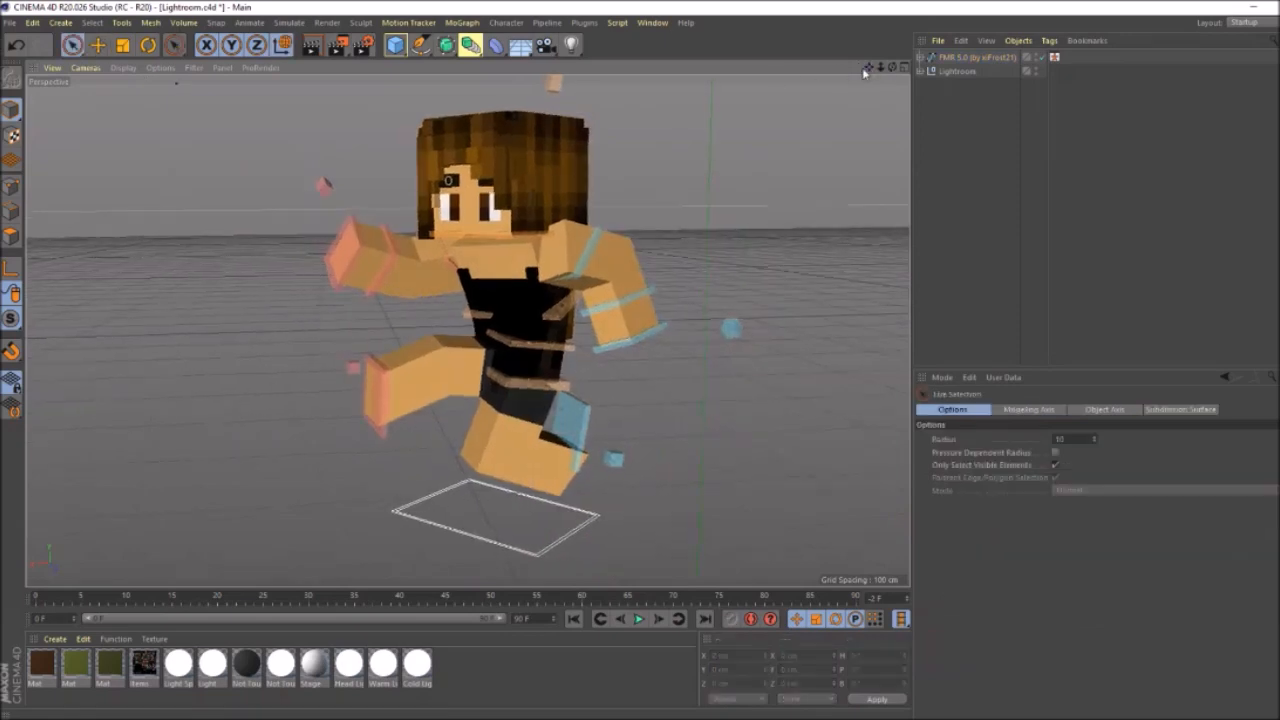
- Configure rendering with Irradiance Cache as the primary Global Illumination method and PNG as the save format
{"action": "left_click", "coordinate": [362, 45]}
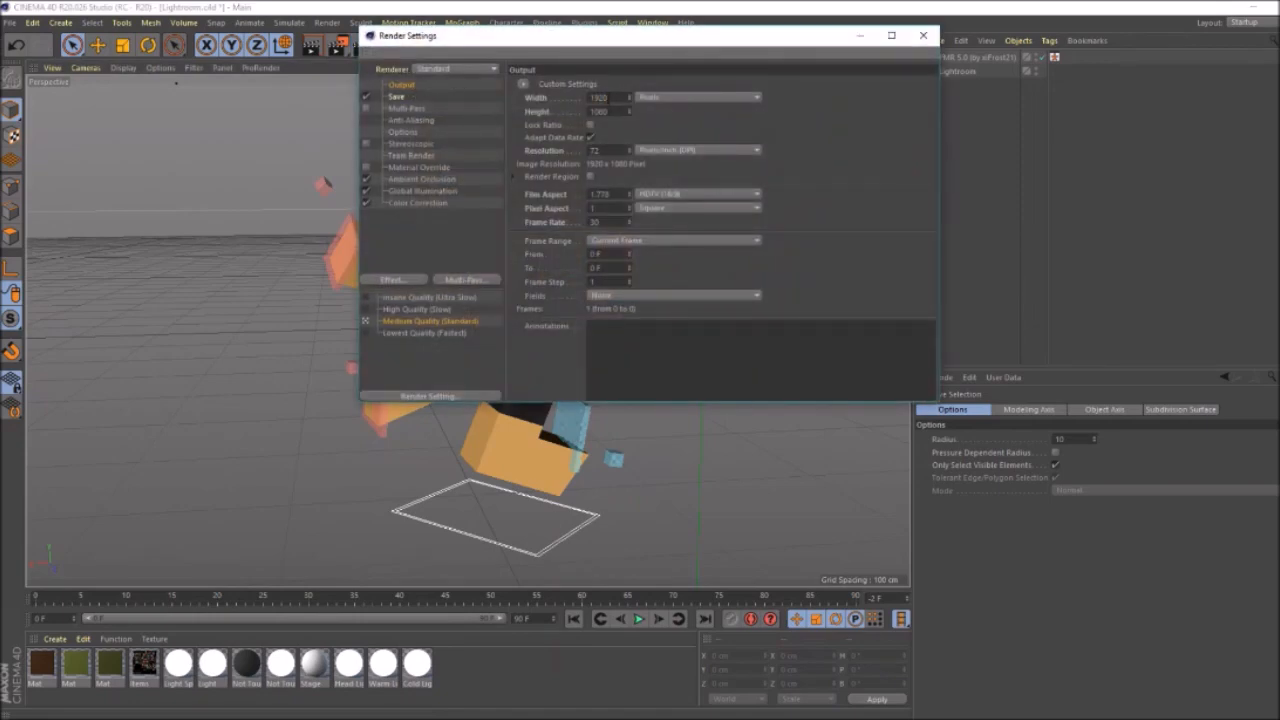
{"action": "left_click", "coordinate": [420, 190]}
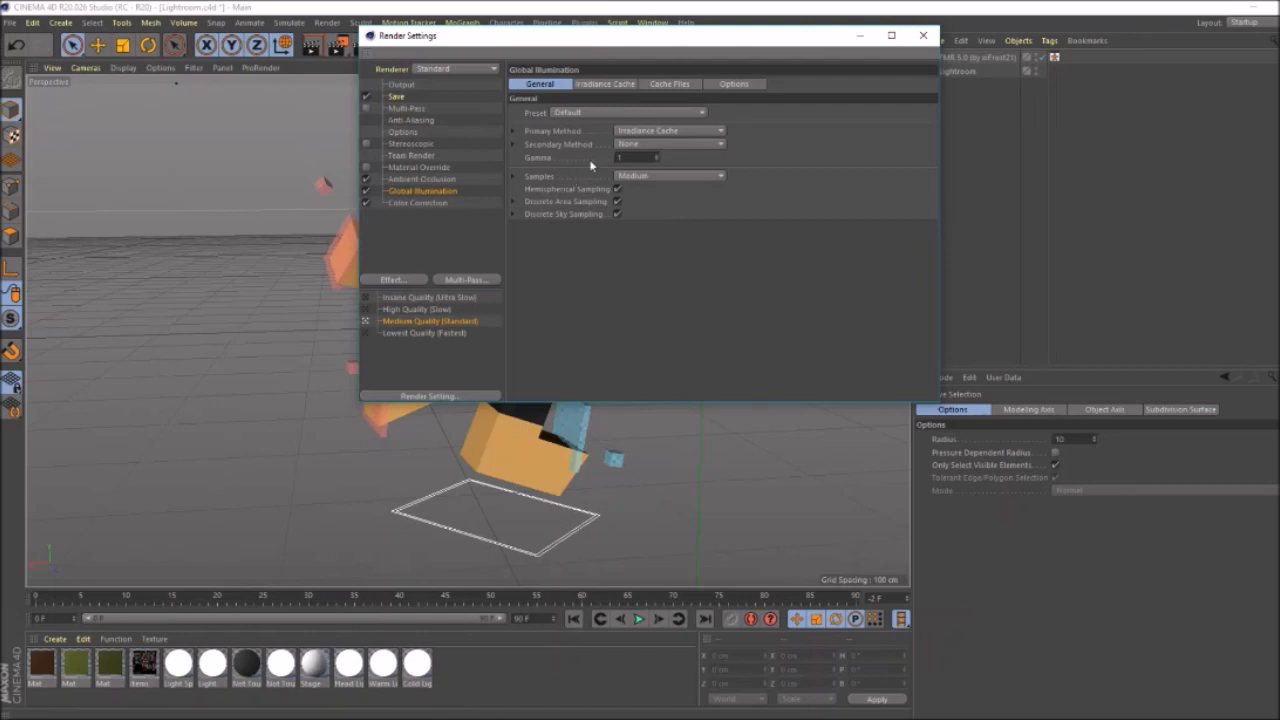
{"action": "left_click", "coordinate": [646, 133]}
{"action": "left_click", "coordinate": [644, 133]}
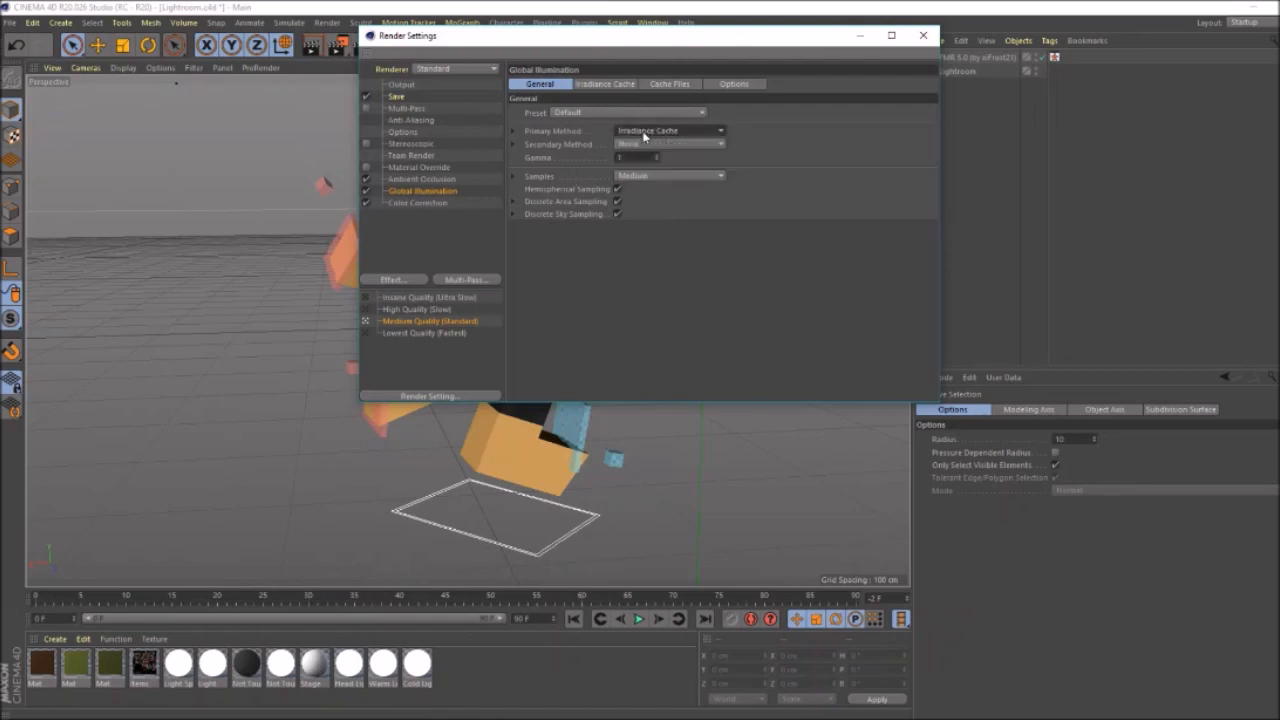
{"action": "left_click", "coordinate": [396, 96]}
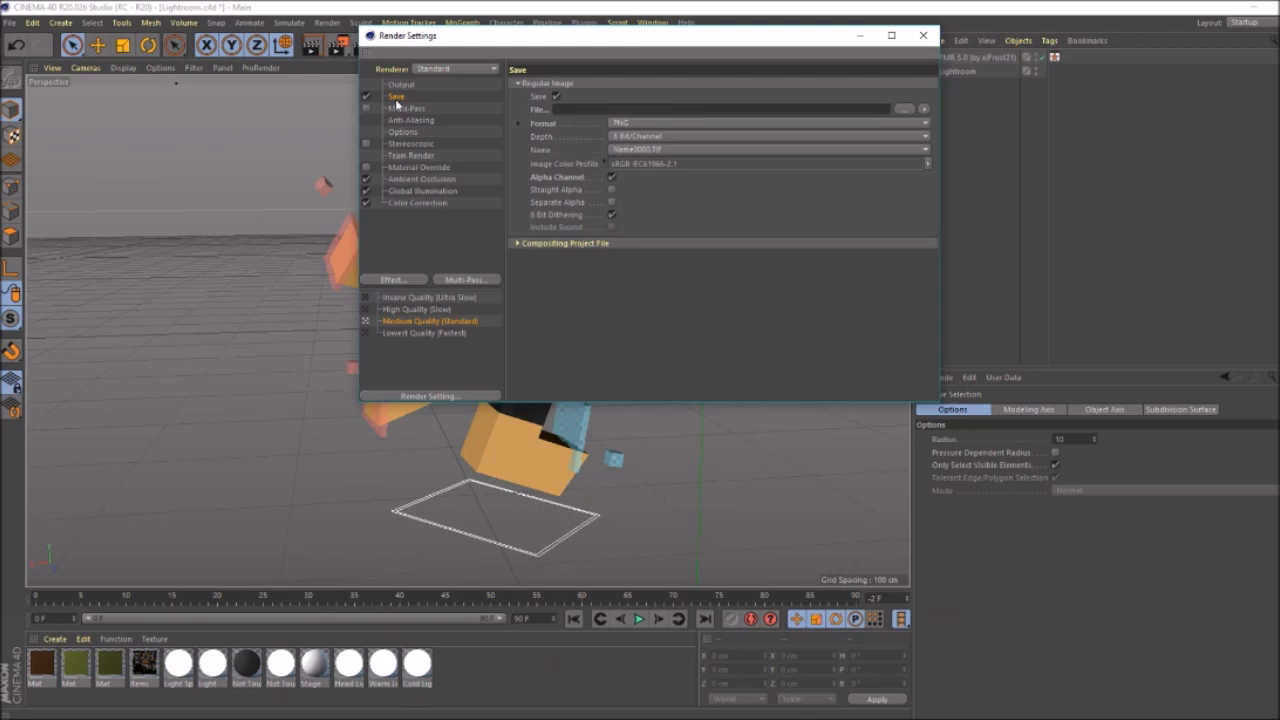
{"action": "left_click", "coordinate": [622, 128]}
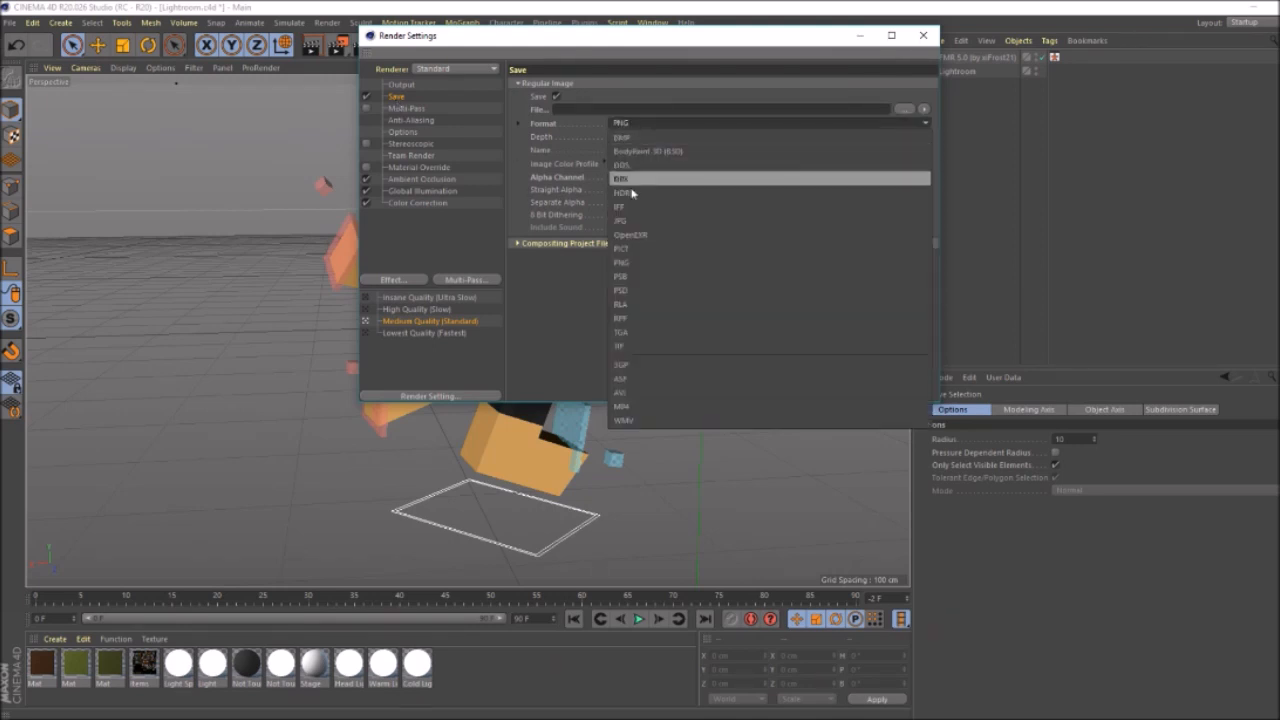
{"action": "left_click", "coordinate": [625, 262]}
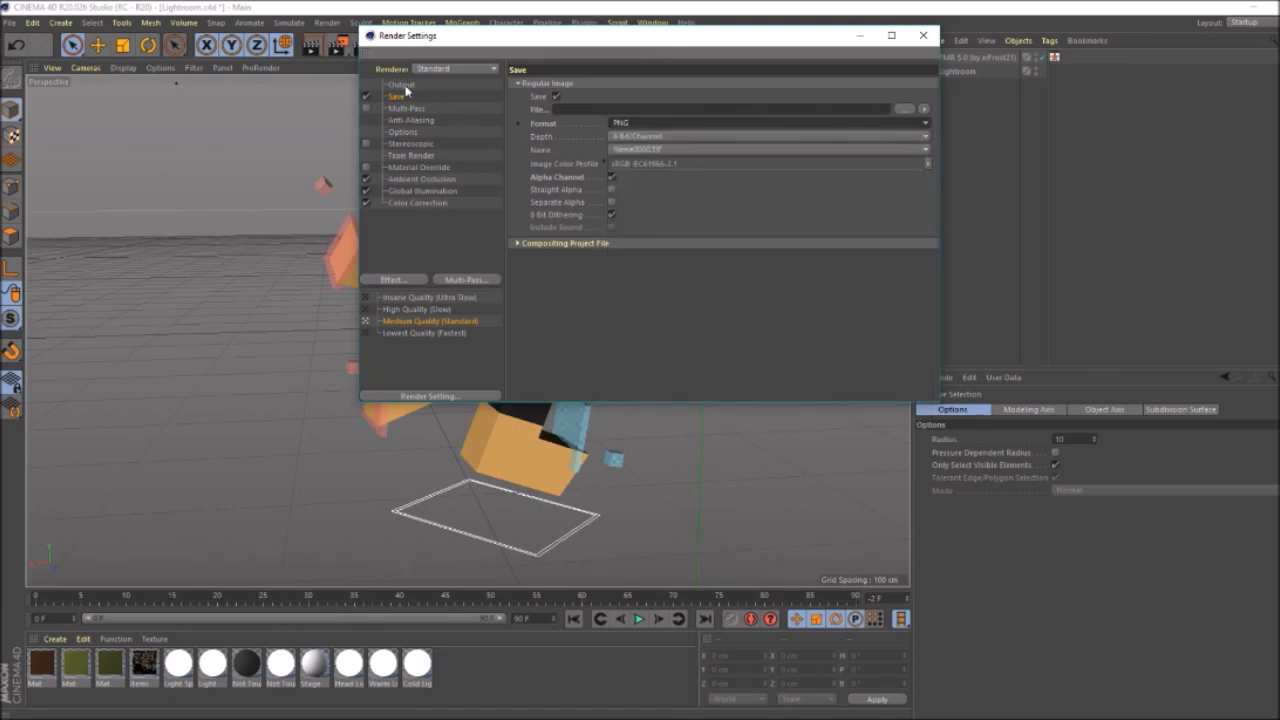
- Render the posed character in the Picture Viewer and save it to Downloads as a PNG still image with alpha channel
{"action": "left_click", "coordinate": [342, 55]}
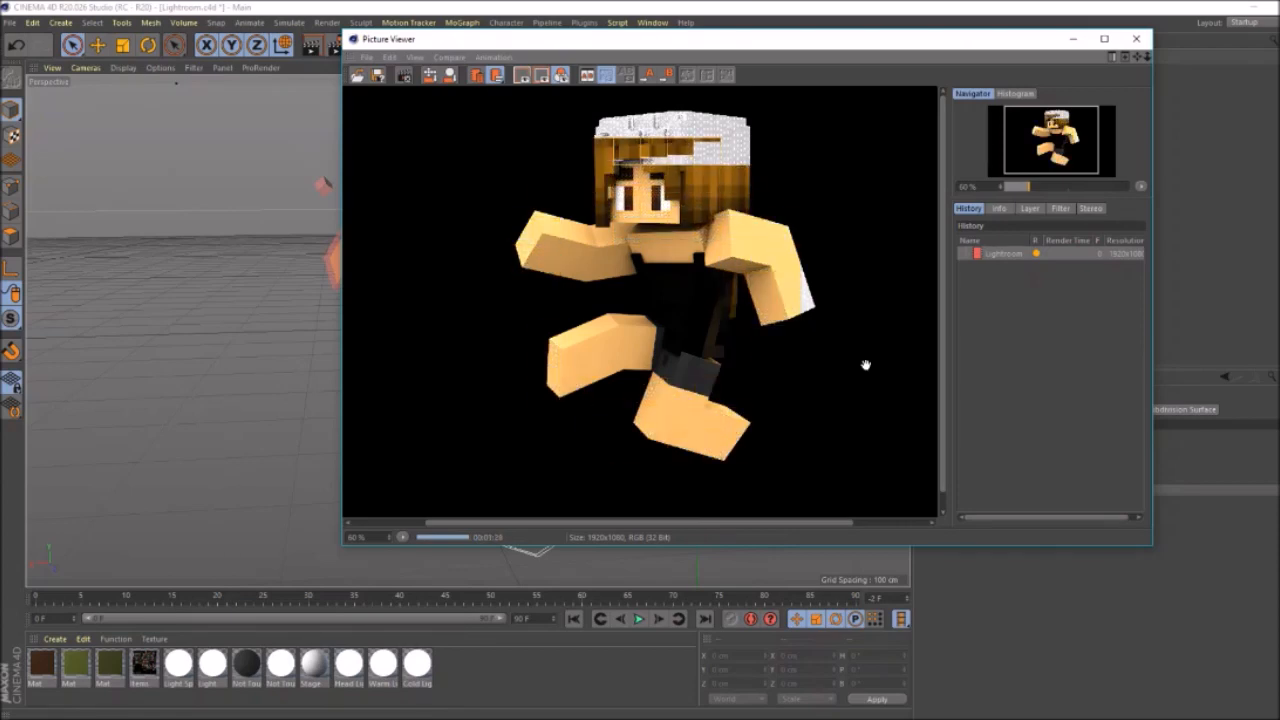
{"action": "mouse_move", "coordinate": [648, 231]}
{"action": "left_mouse_down"}
{"action": "mouse_move", "coordinate": [580, 213]}
{"action": "mouse_move", "coordinate": [627, 233]}
{"action": "left_mouse_up"}
{"action": "left_click", "coordinate": [366, 57]}
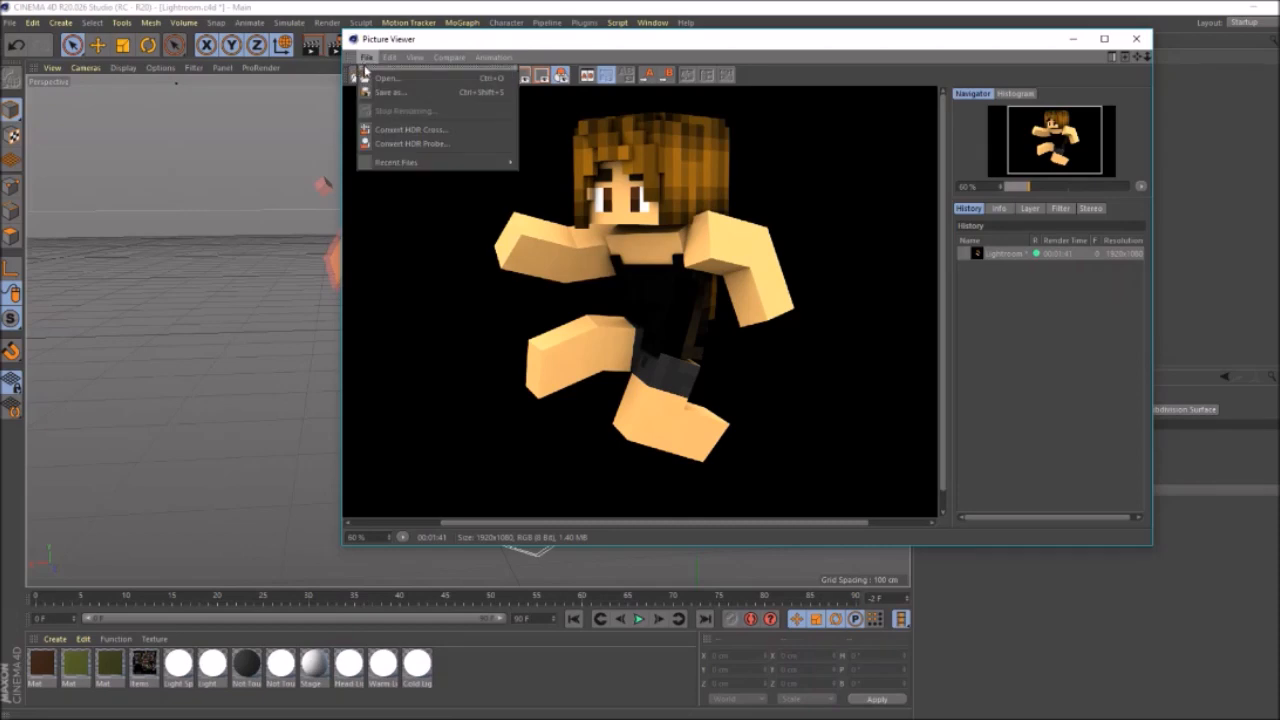
{"action": "left_click", "coordinate": [378, 98]}
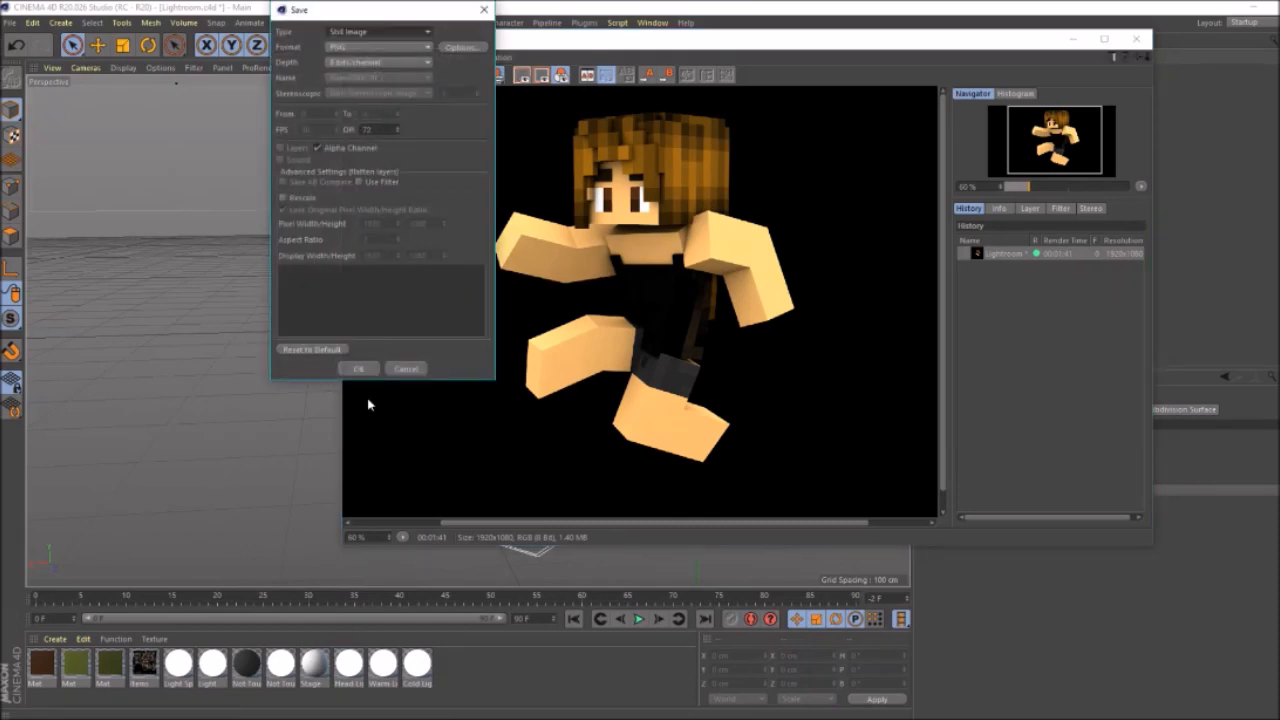
{"action": "left_click", "coordinate": [358, 369]}
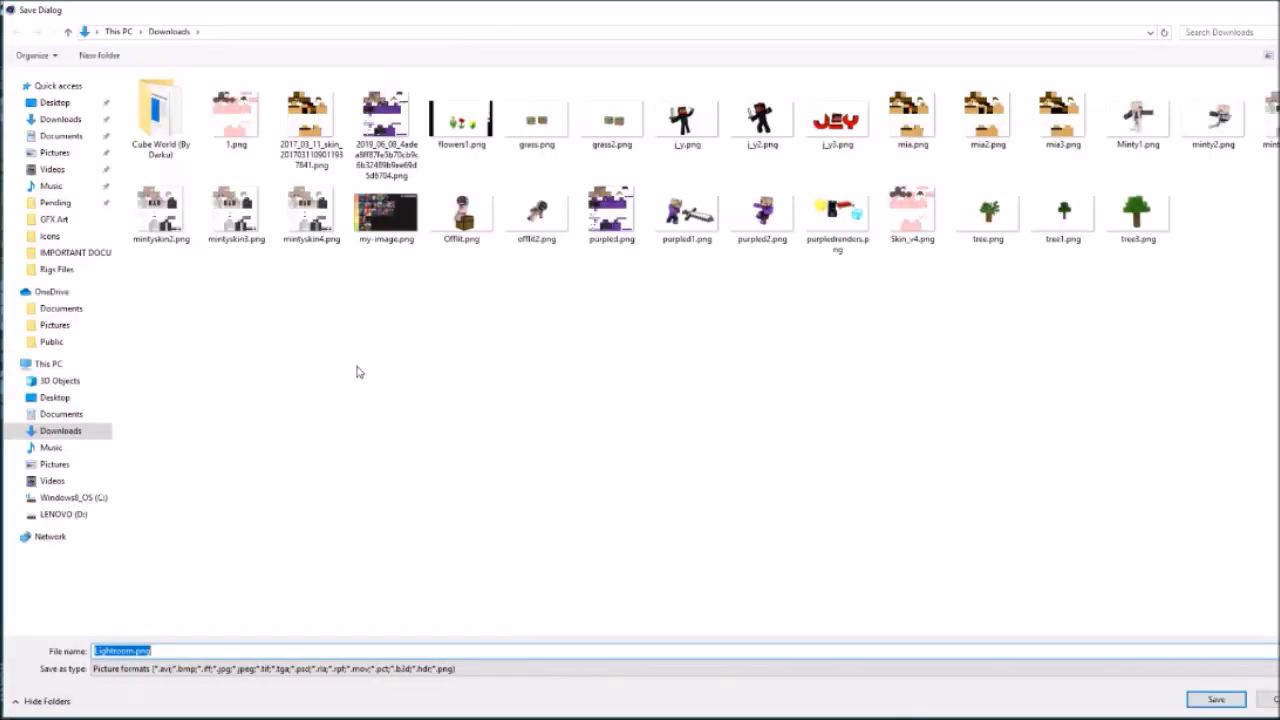
{"action": "type", "text": "m"}
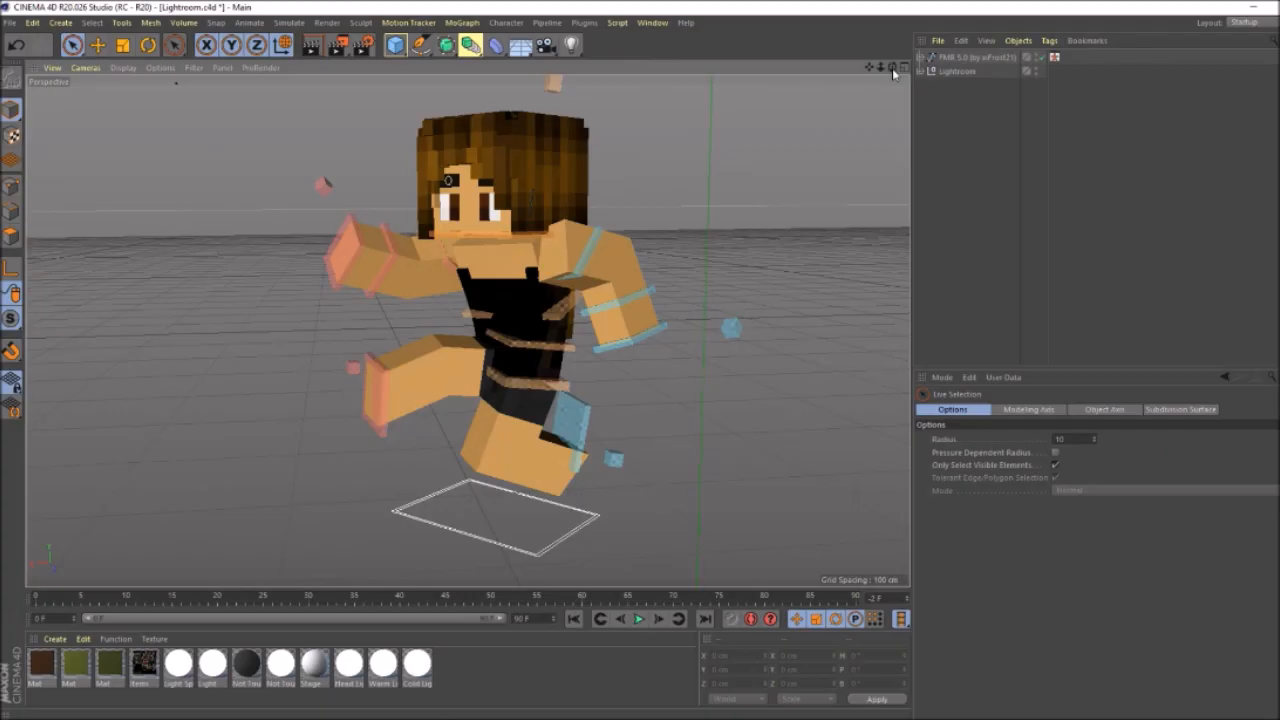
- Rotate the arm with the blue guides so its forearm extends outward in front of the body
{"action": "left_click_drag", "start_coordinate": [892, 68], "coordinate": [892, 90]}
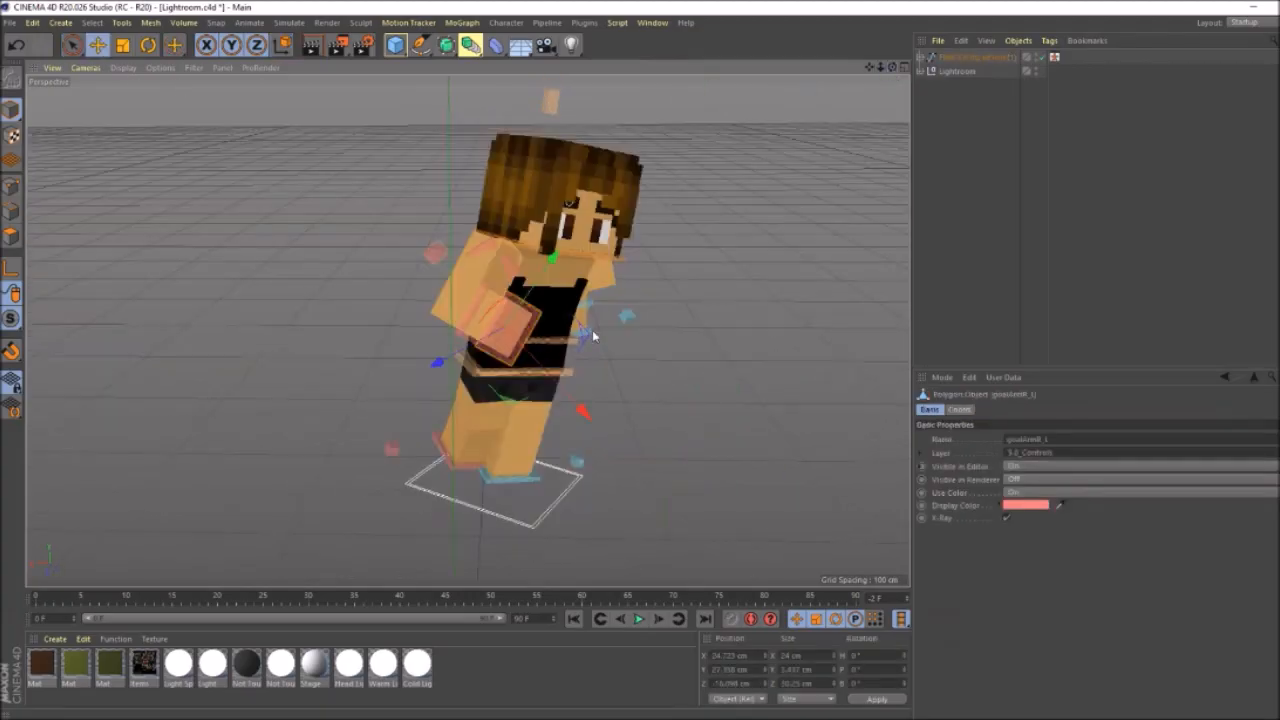
{"action": "left_click", "coordinate": [591, 331]}
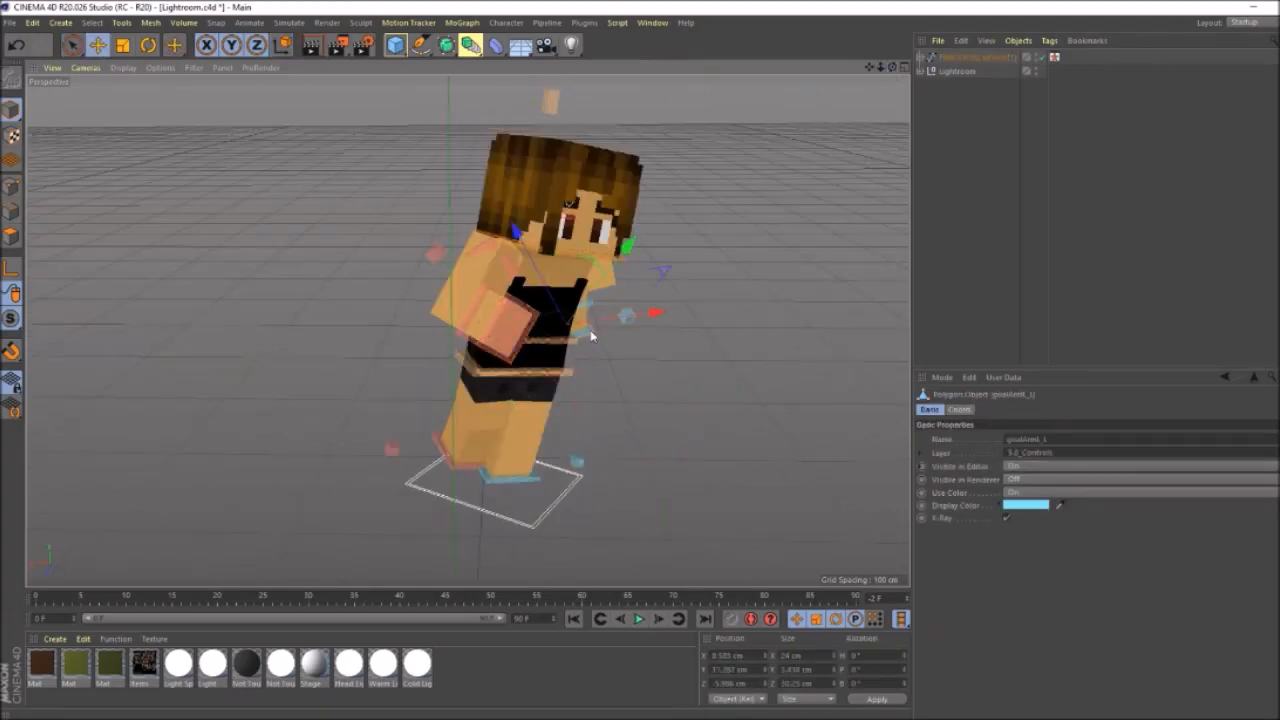
{"action": "left_click_drag", "start_coordinate": [562, 312], "coordinate": [638, 300]}
{"action": "left_click_drag", "start_coordinate": [637, 300], "coordinate": [630, 305]}
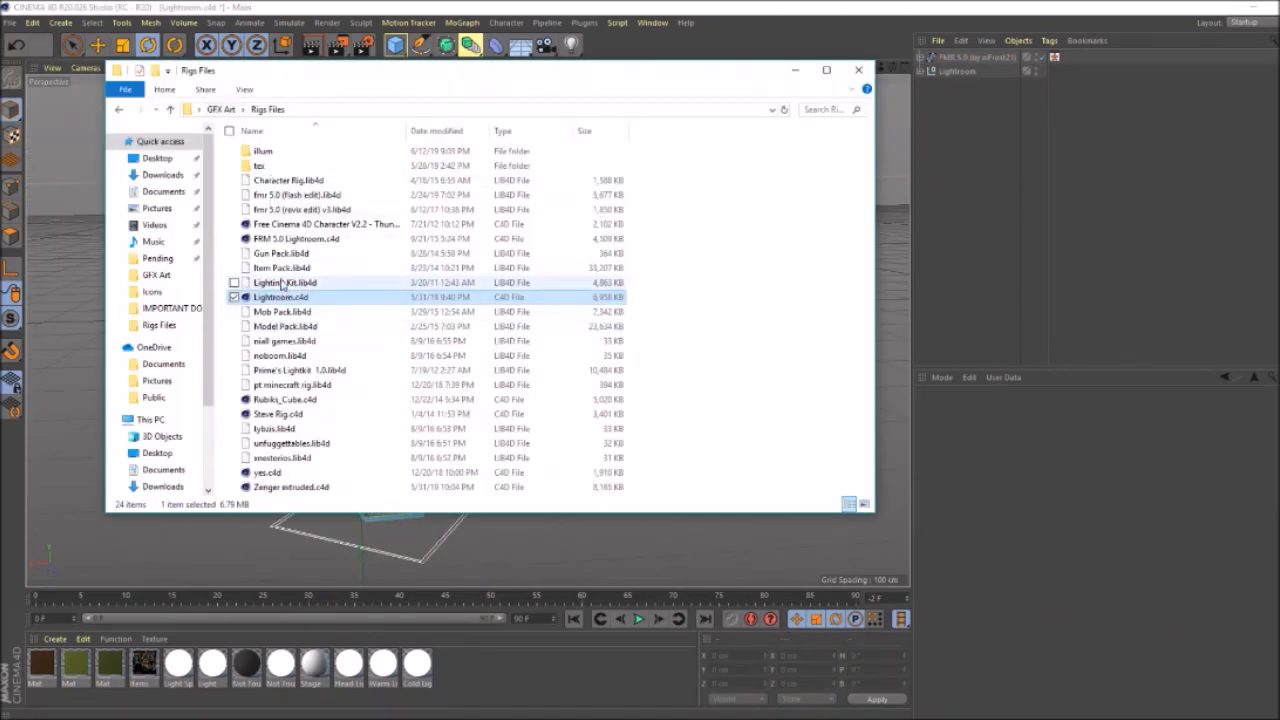
- Add the Flint and Steel model from Item Pack.lib4d and separate its two parts by deleting the unwanted polygons
{"action": "left_click", "coordinate": [278, 269]}
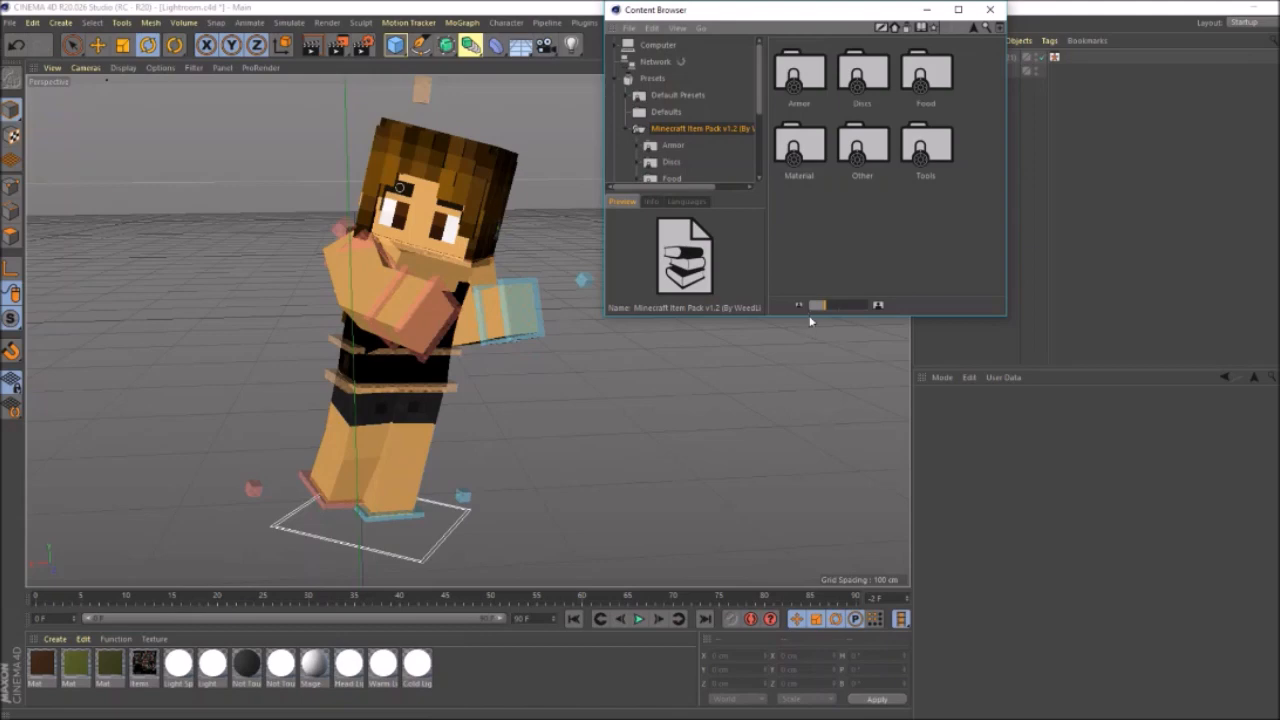
{"action": "left_click_drag", "start_coordinate": [811, 317], "coordinate": [810, 472]}
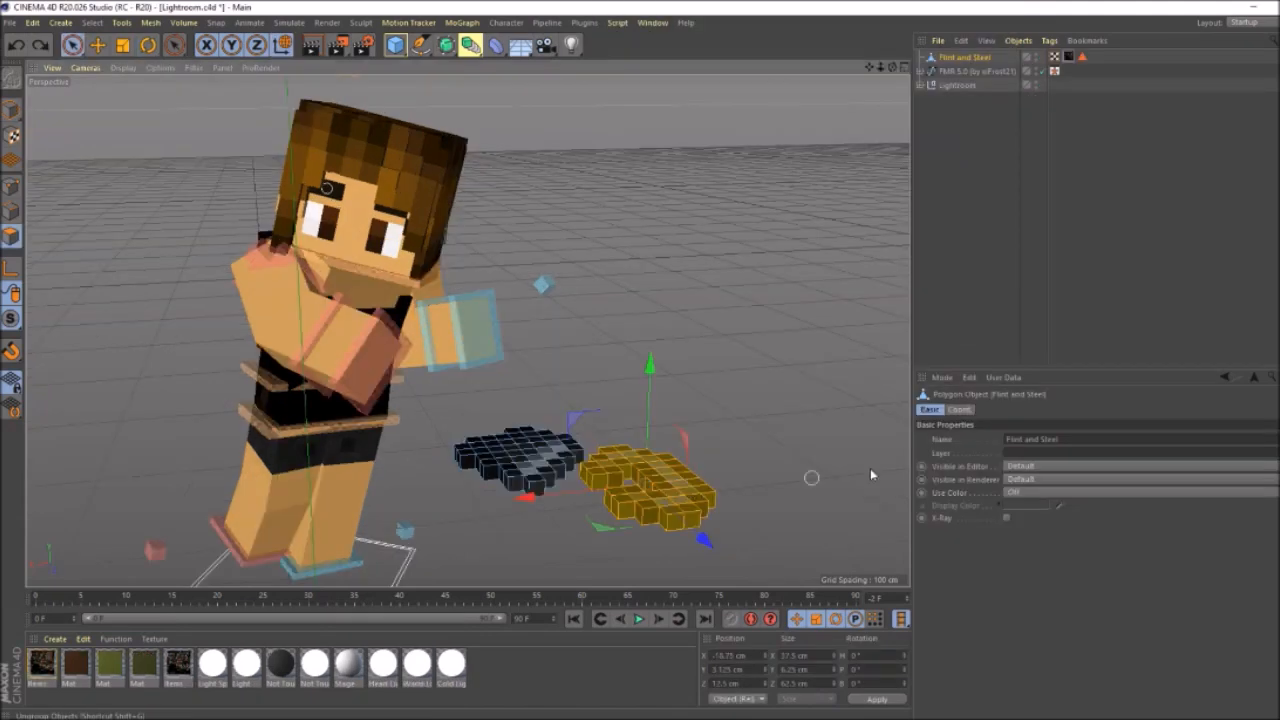
{"action": "left_click", "coordinate": [12, 236]}
{"action": "mouse_move", "coordinate": [594, 486]}
{"action": "left_mouse_down"}
{"action": "mouse_move", "coordinate": [624, 462]}
{"action": "mouse_move", "coordinate": [697, 520]}
{"action": "left_mouse_up"}
{"action": "key", "text": "Delete"}
{"action": "mouse_move", "coordinate": [612, 471]}
{"action": "left_mouse_down"}
{"action": "mouse_move", "coordinate": [650, 500]}
{"action": "mouse_move", "coordinate": [660, 545]}
{"action": "mouse_move", "coordinate": [700, 478]}
{"action": "mouse_move", "coordinate": [660, 499]}
{"action": "mouse_move", "coordinate": [723, 503]}
{"action": "left_mouse_up"}
{"action": "key", "text": "Delete"}
{"action": "key", "text": "Delete"}
- Move and rotate the separate flint and steel pieces into the character's hands
{"action": "right_click_drag", "start_coordinate": [466, 329], "coordinate": [420, 329], "text": "alt"}
{"action": "left_click_drag", "start_coordinate": [466, 329], "coordinate": [466, 410], "text": "alt"}
{"action": "right_click_drag", "start_coordinate": [466, 329], "coordinate": [482, 329], "text": "alt"}
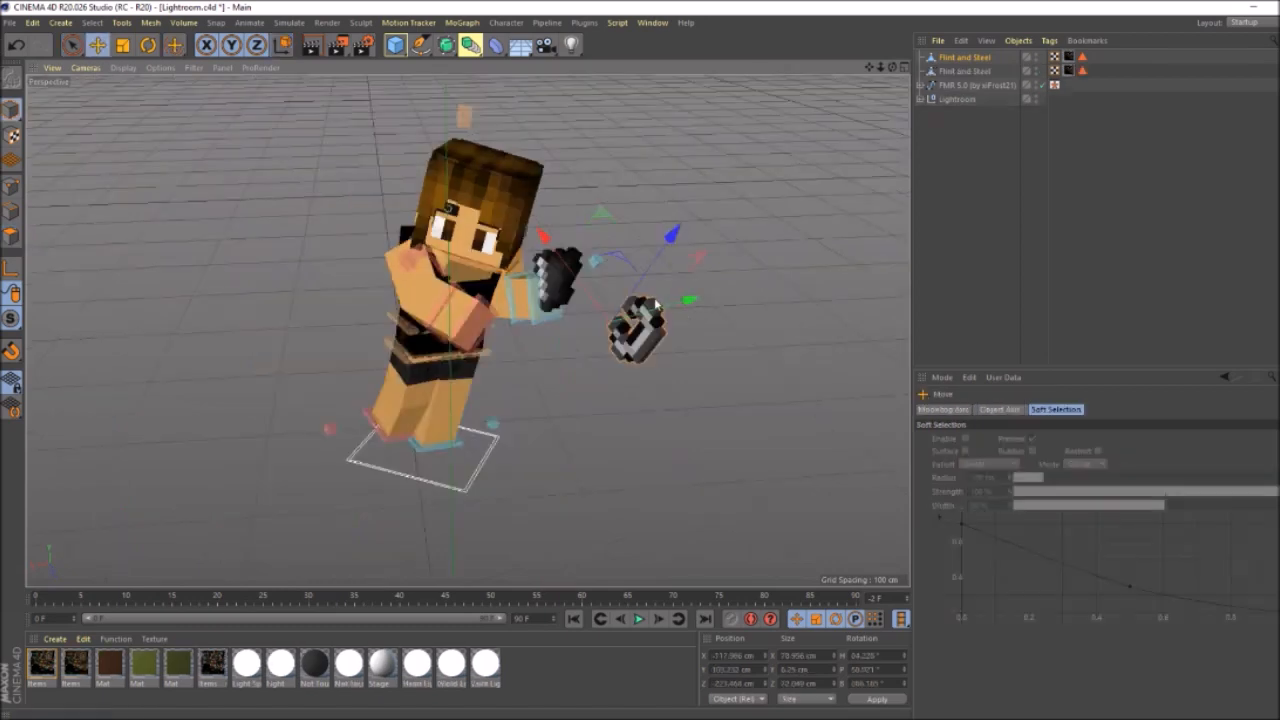
{"action": "left_click_drag", "start_coordinate": [645, 330], "coordinate": [462, 301]}
{"action": "left_click", "coordinate": [686, 286]}
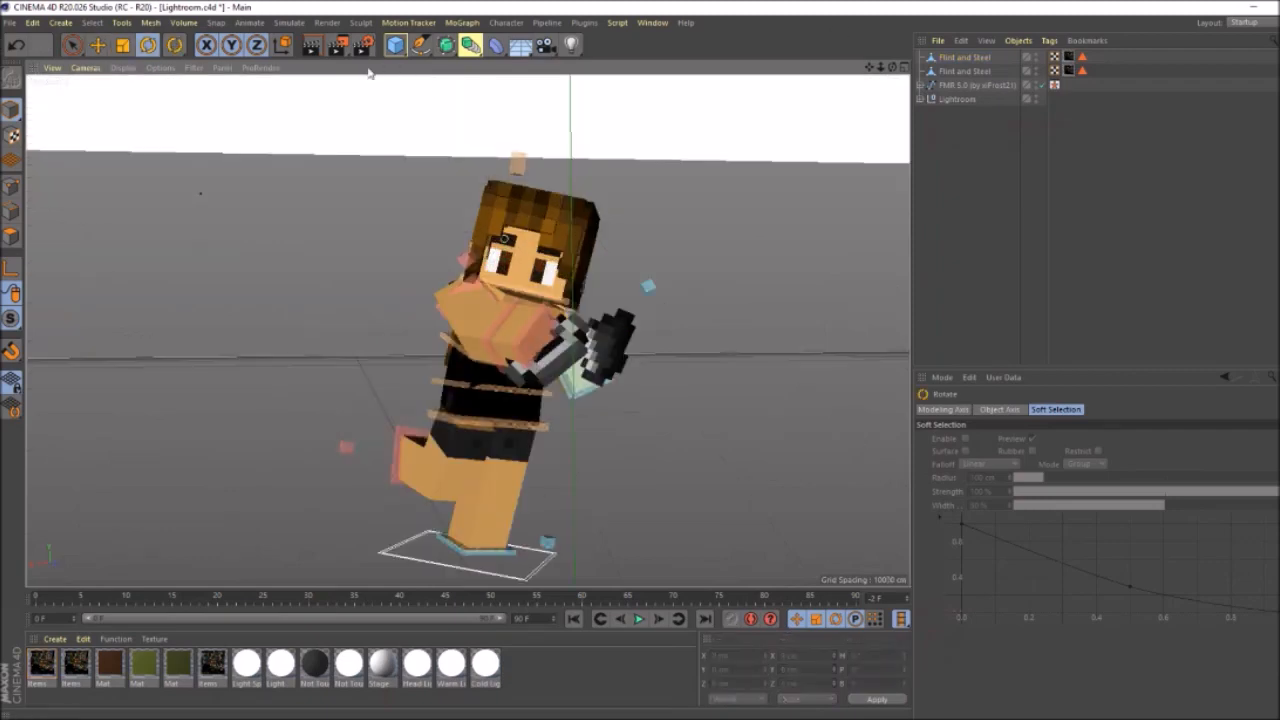
- Render the flint and steel pose in the Picture Viewer and save it as mia2.png, a still image with alpha channel
{"action": "left_click", "coordinate": [343, 50]}
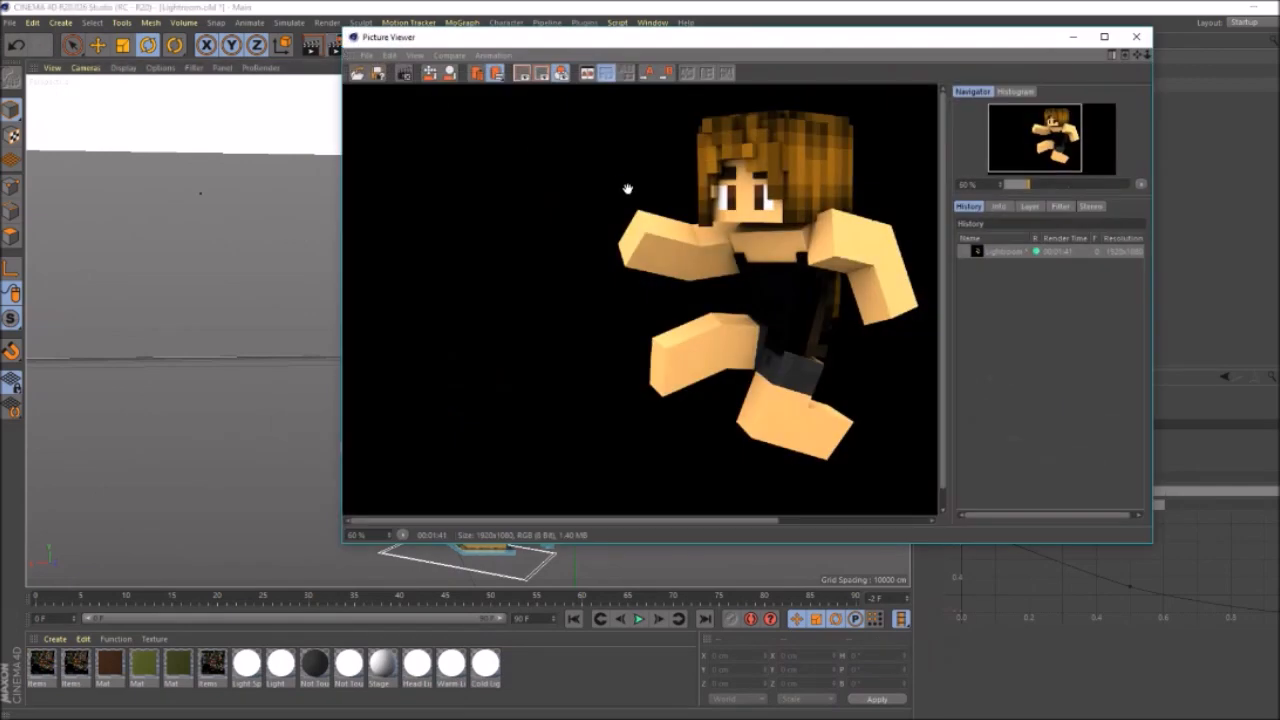
{"action": "left_click", "coordinate": [369, 56]}
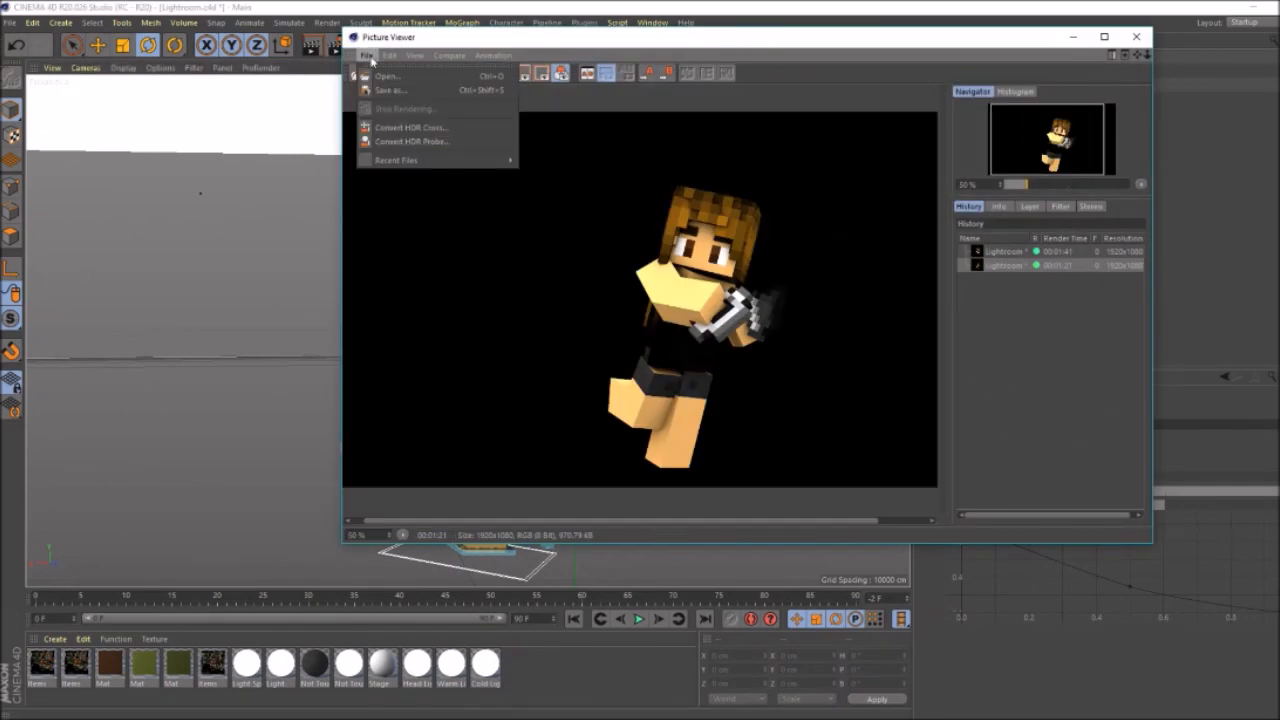
{"action": "left_click", "coordinate": [388, 91]}
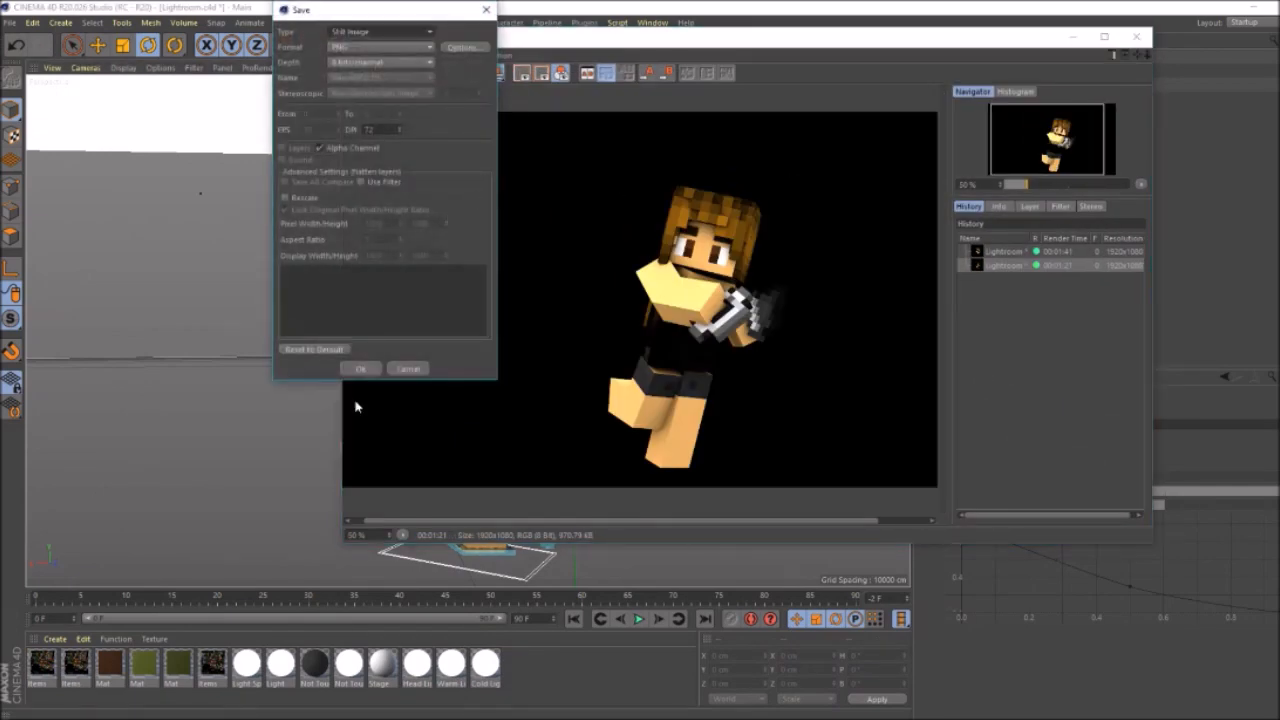
{"action": "left_click", "coordinate": [366, 367]}
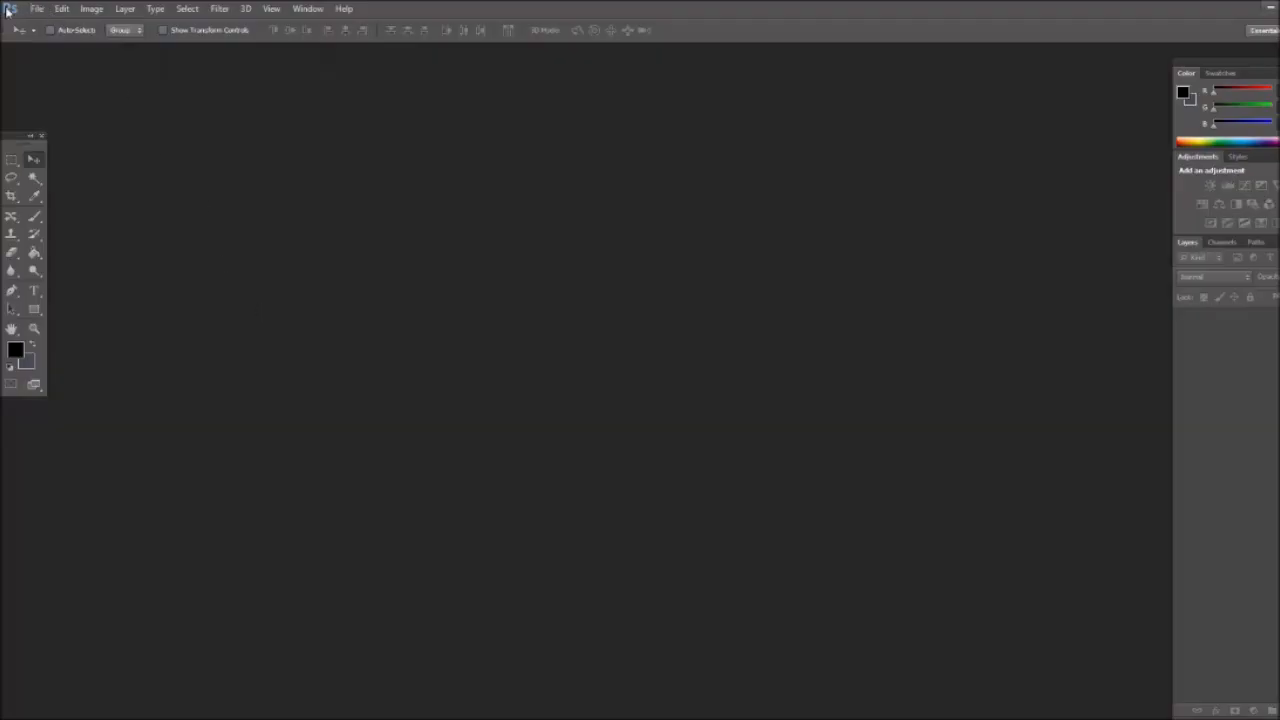
- Switch to Photoshop and open mia2.png, MiaRender1.png, YouTubeBanner Template.png and ZengerGFX.psd
{"action": "left_click", "coordinate": [36, 8]}
{"action": "left_click", "coordinate": [46, 34]}
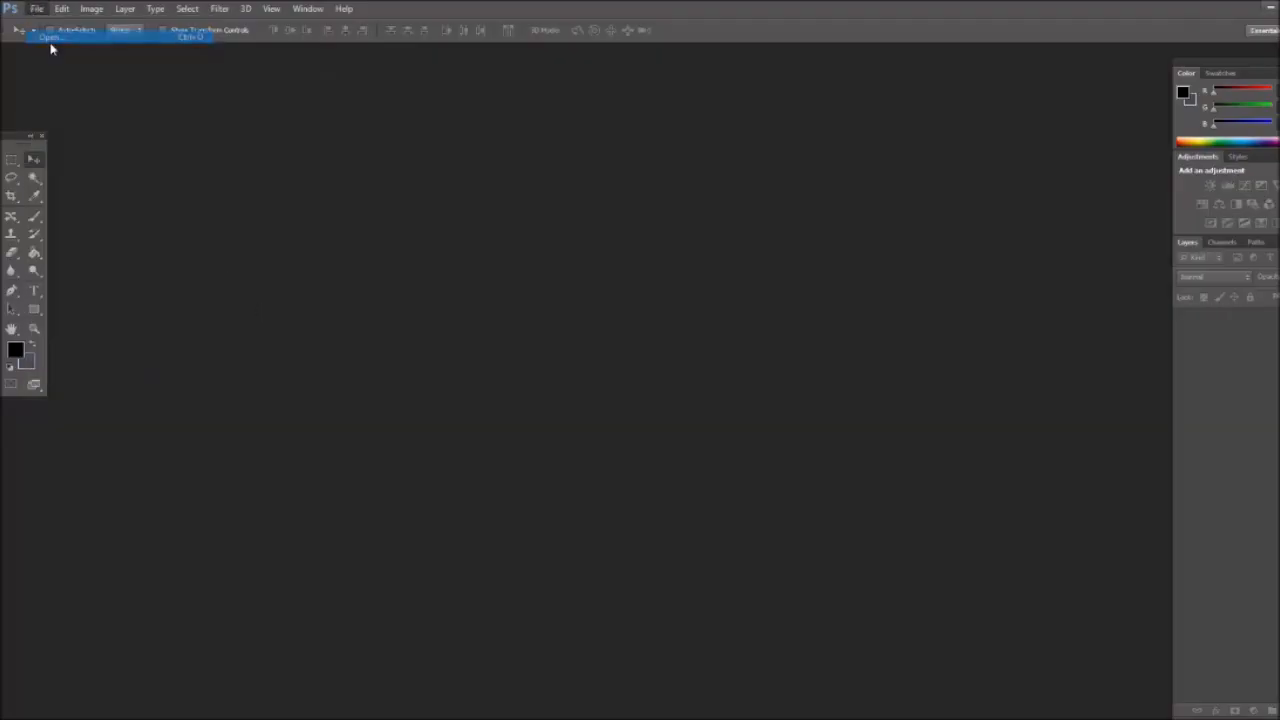
{"action": "left_click", "coordinate": [46, 34]}
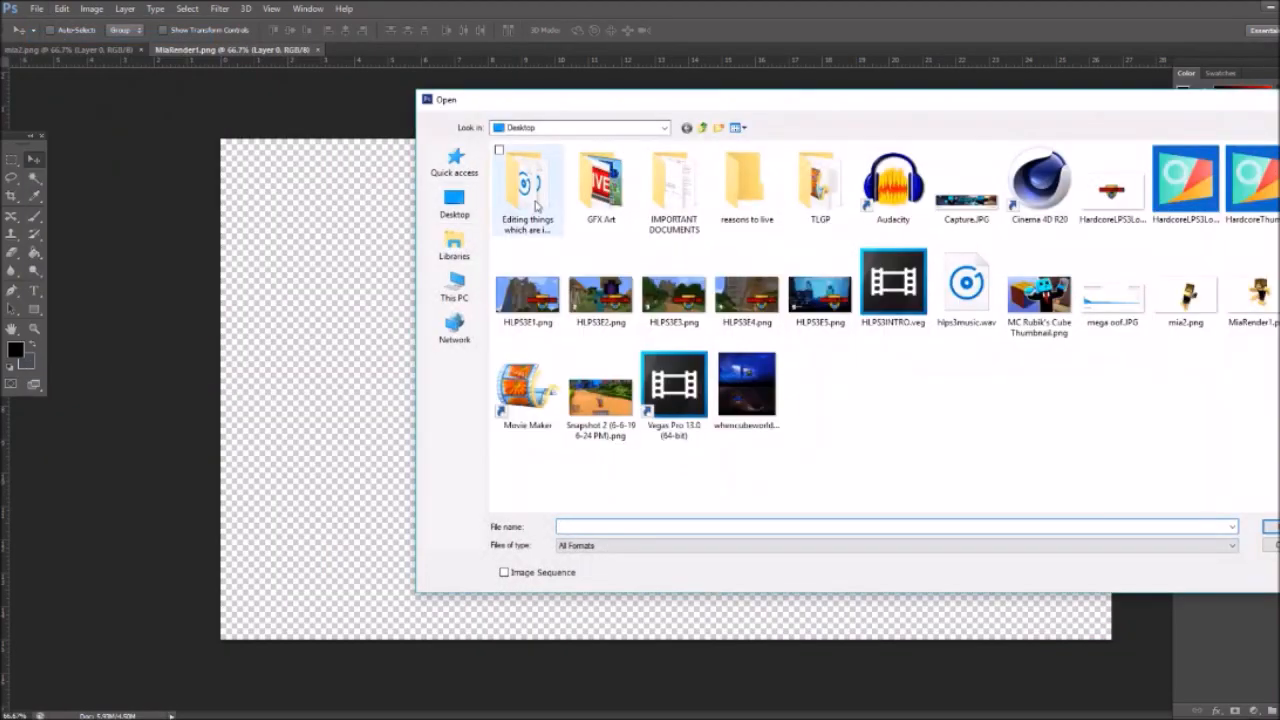
{"action": "double_click", "coordinate": [601, 185]}
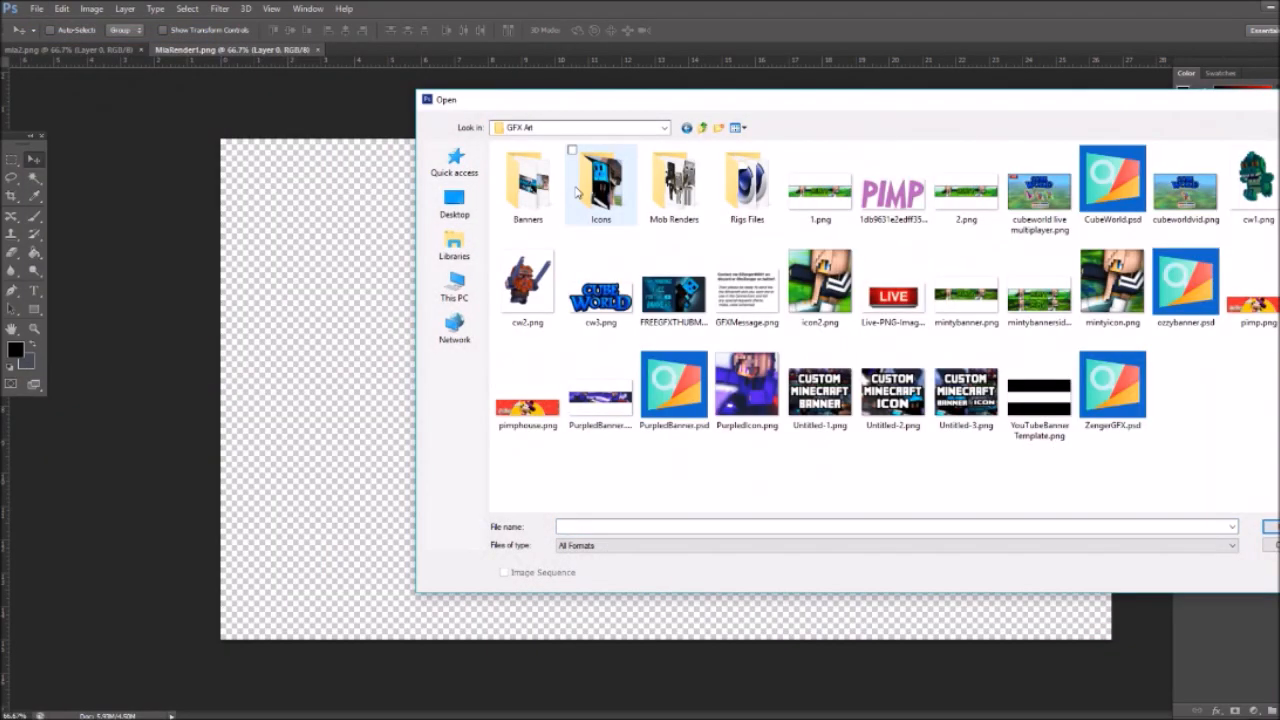
{"action": "left_click", "coordinate": [1047, 434]}
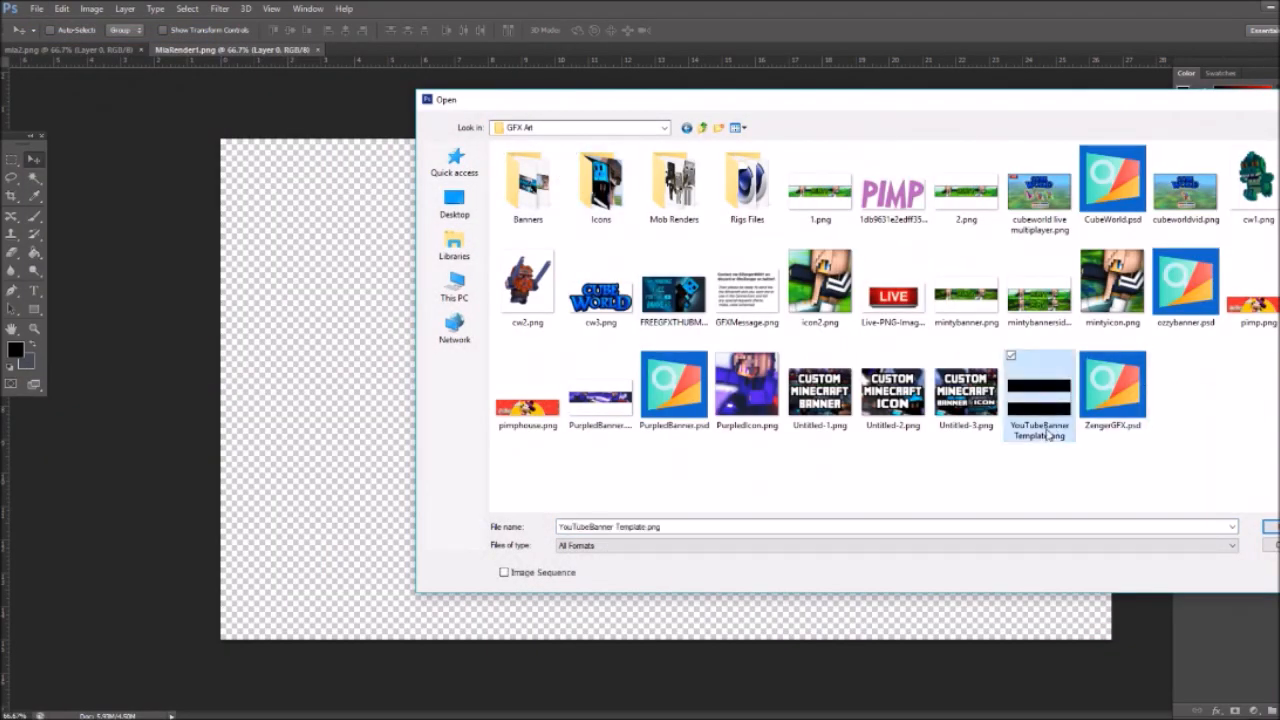
{"action": "left_click", "coordinate": [1100, 420], "text": "ctrl"}
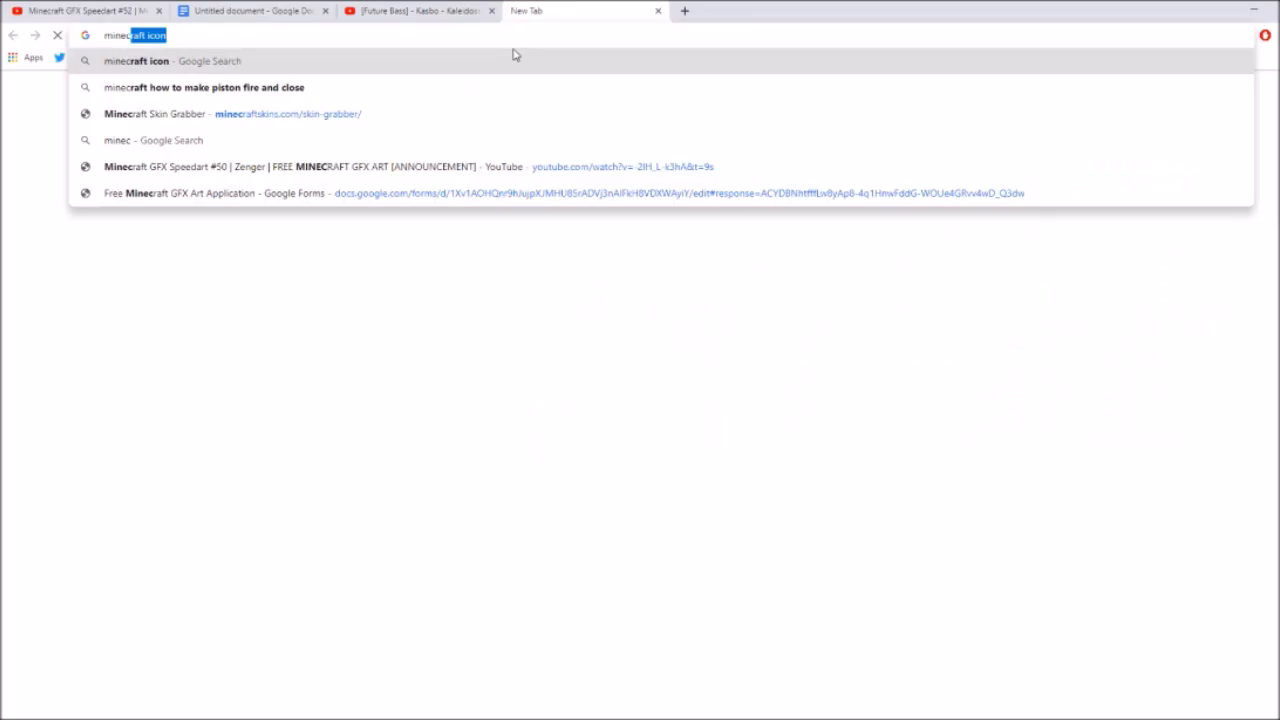
- Find a forest image by searching the web for minecraft shaders screenshots, and copy it into YouTubeBanner Template.png in Photoshop
{"action": "type", "text": "raft"}
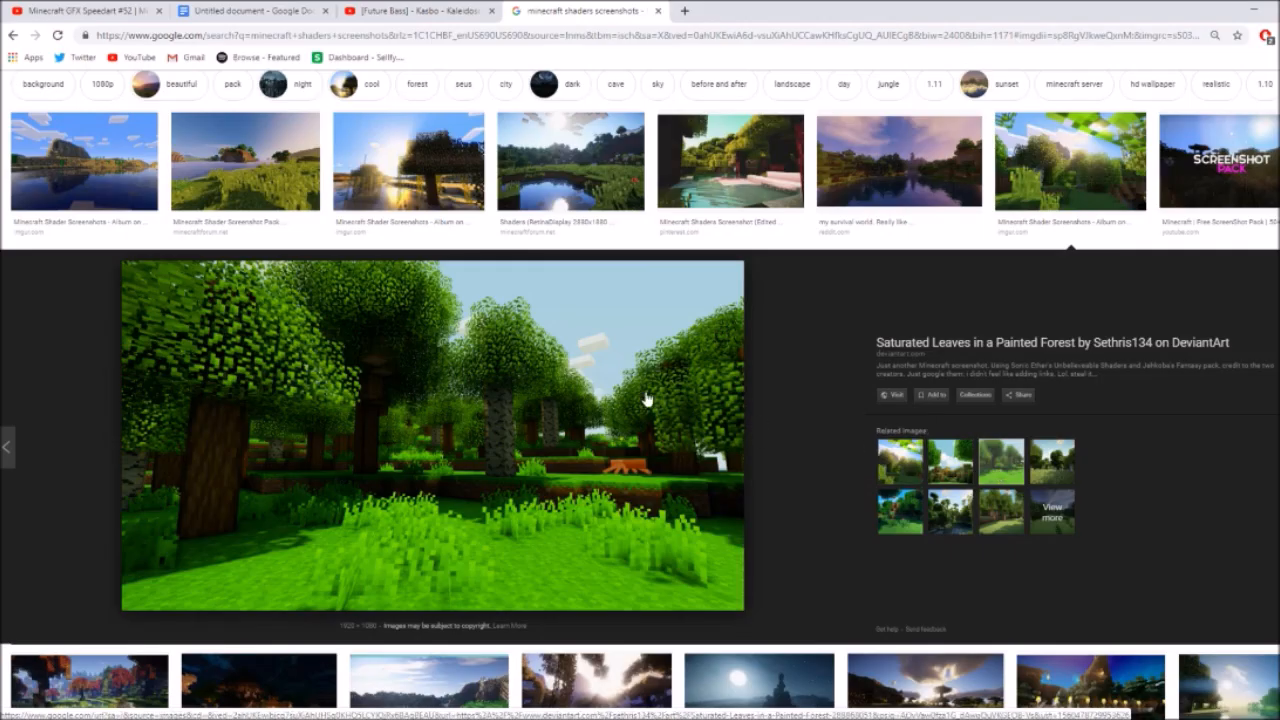
{"action": "right_click", "coordinate": [646, 397]}
{"action": "left_click", "coordinate": [690, 527]}
{"action": "key", "text": "alt+Tab"}
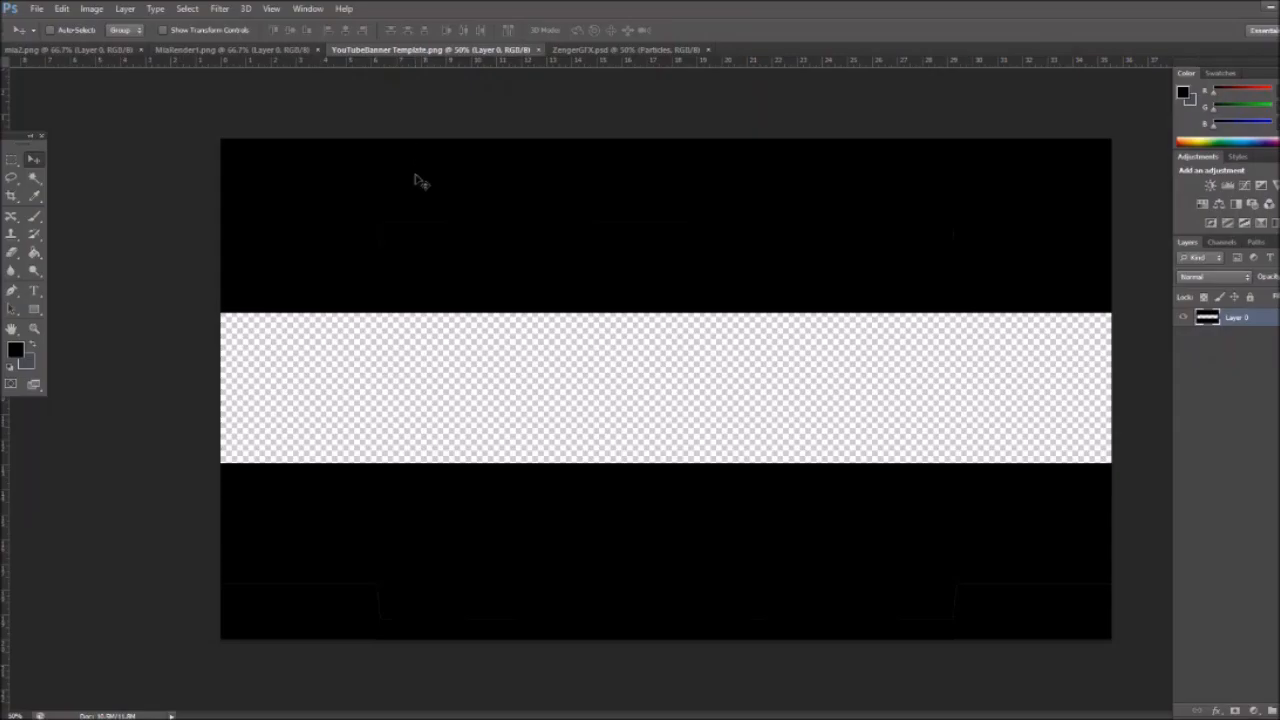
{"action": "key", "text": "ctrl+v"}
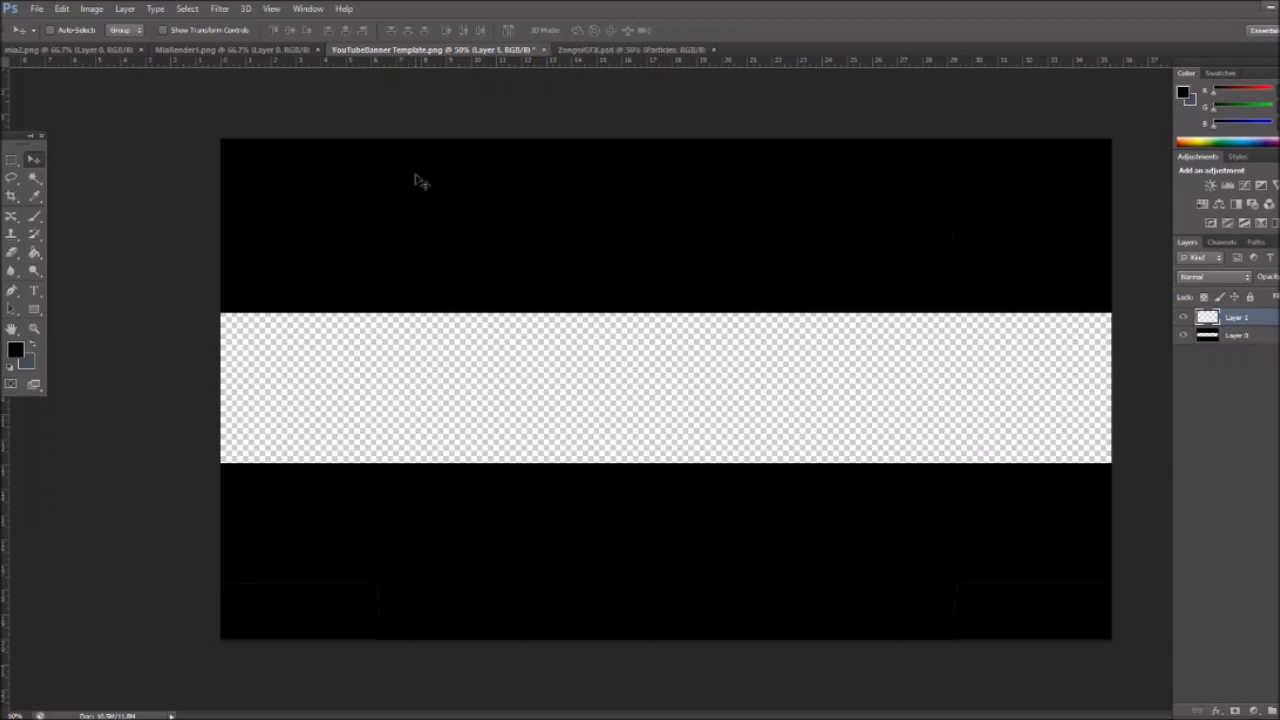
- Stretch the pasted forest image to about 35.6 by 19.3 in across the canvas and move its layer beneath the template layer
{"action": "left_click_drag", "start_coordinate": [484, 329], "coordinate": [376, 283]}
{"action": "left_click_drag", "start_coordinate": [494, 376], "coordinate": [495, 378]}
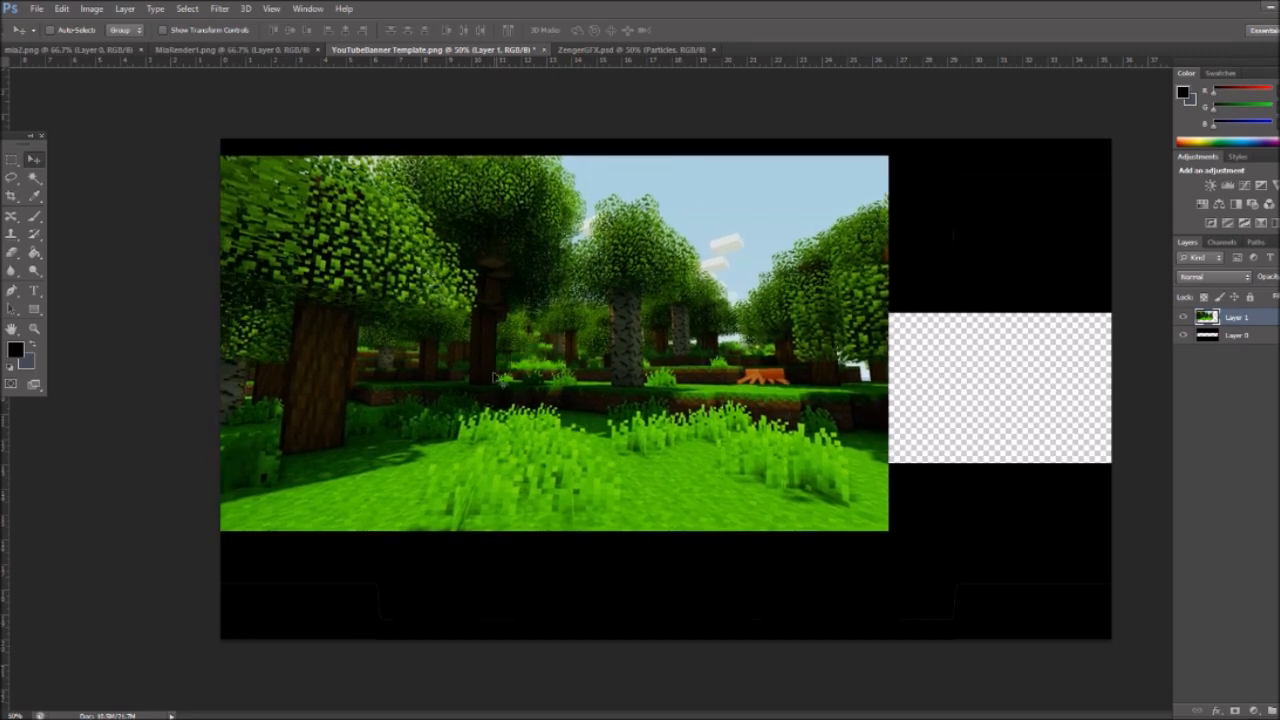
{"action": "key", "text": "ctrl+t"}
{"action": "left_click_drag", "start_coordinate": [888, 530], "coordinate": [1113, 638]}
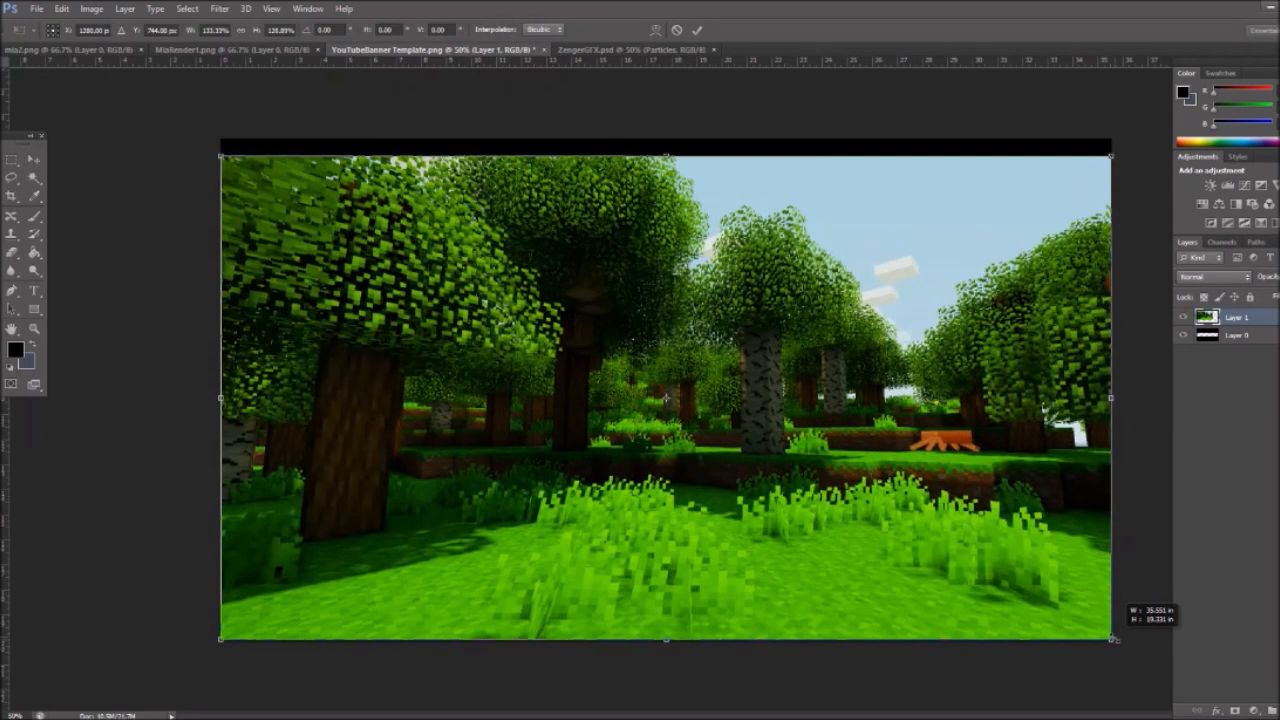
{"action": "left_click_drag", "start_coordinate": [1040, 580], "coordinate": [1038, 573]}
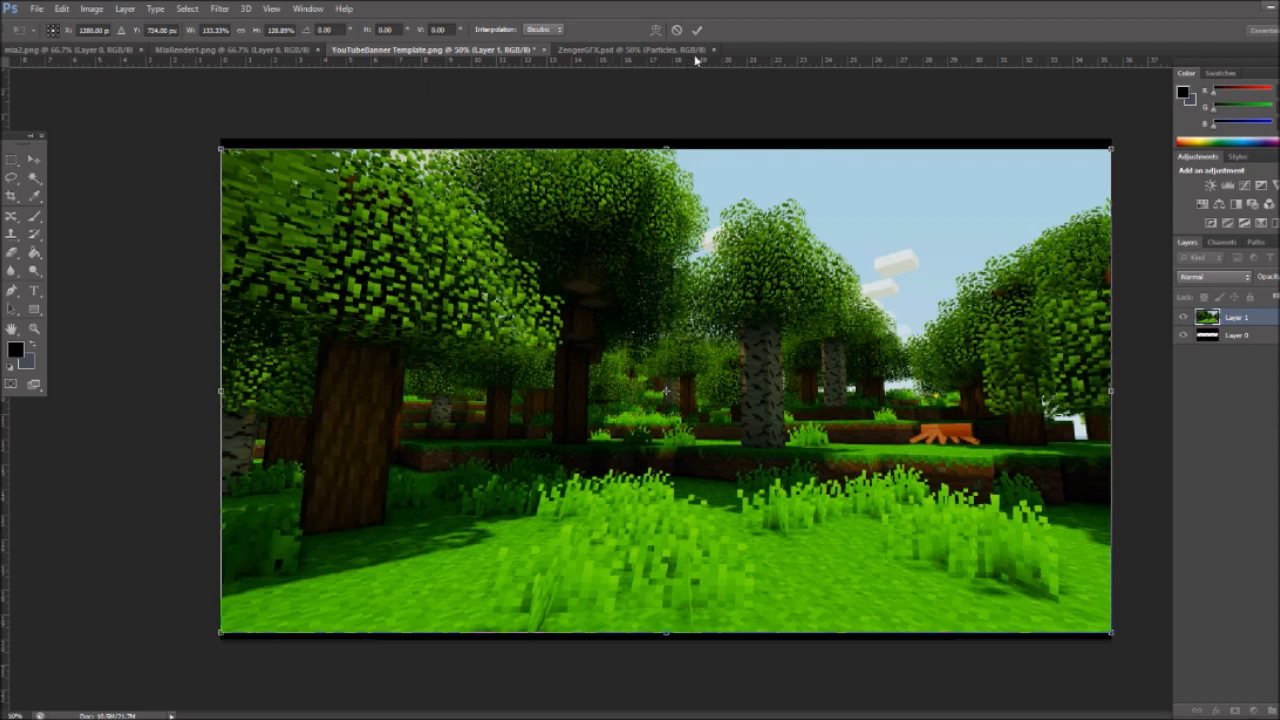
{"action": "key", "text": "Return"}
{"action": "key", "text": "ctrl+bracketleft"}
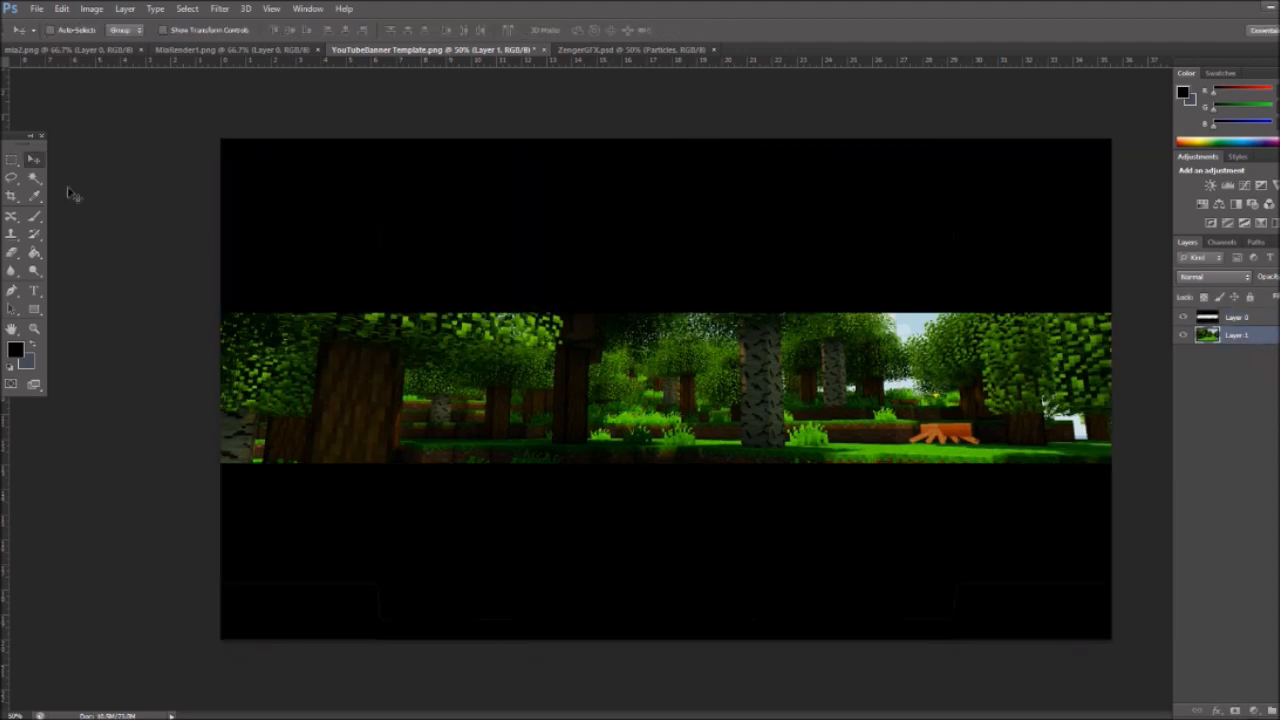
- Delete the forest image above and below the banner strip and add a black Stroke effect to its layer
{"action": "key", "text": "m"}
{"action": "left_click_drag", "start_coordinate": [203, 116], "coordinate": [1112, 315]}
{"action": "left_click_drag", "start_coordinate": [1123, 654], "coordinate": [145, 457], "text": "shift"}
{"action": "key", "text": "Delete"}
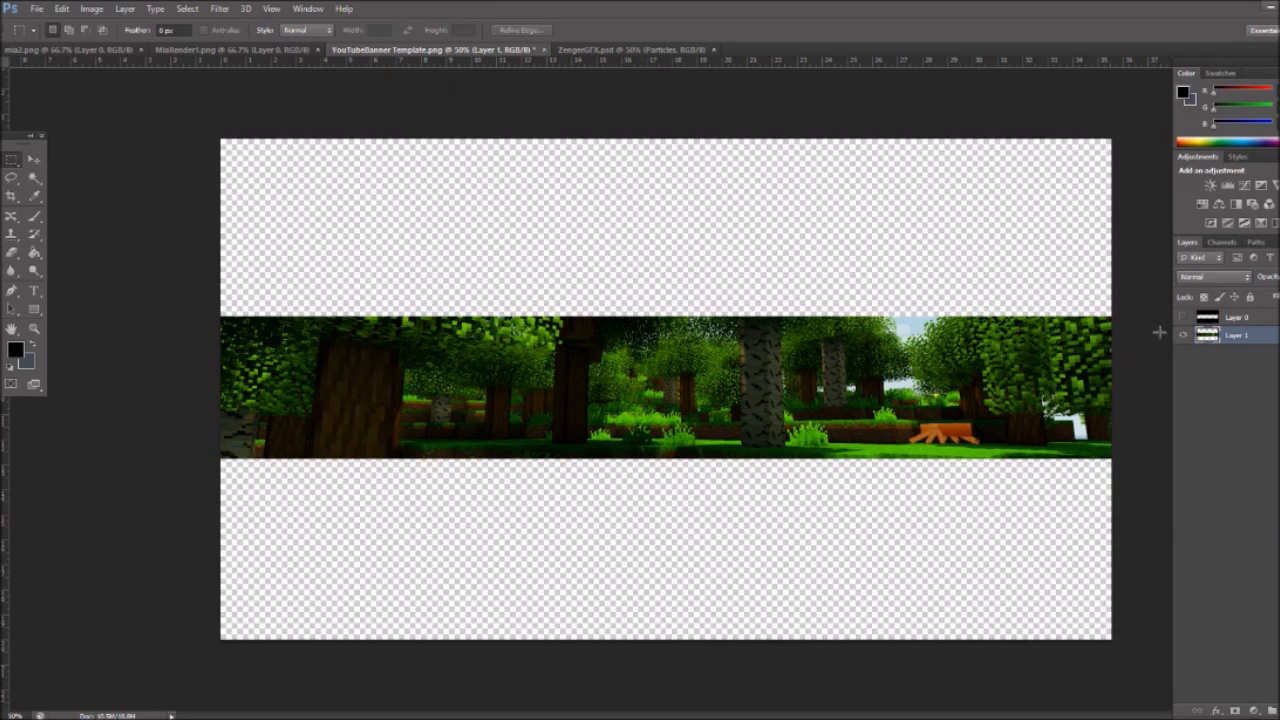
{"action": "right_click", "coordinate": [1207, 340]}
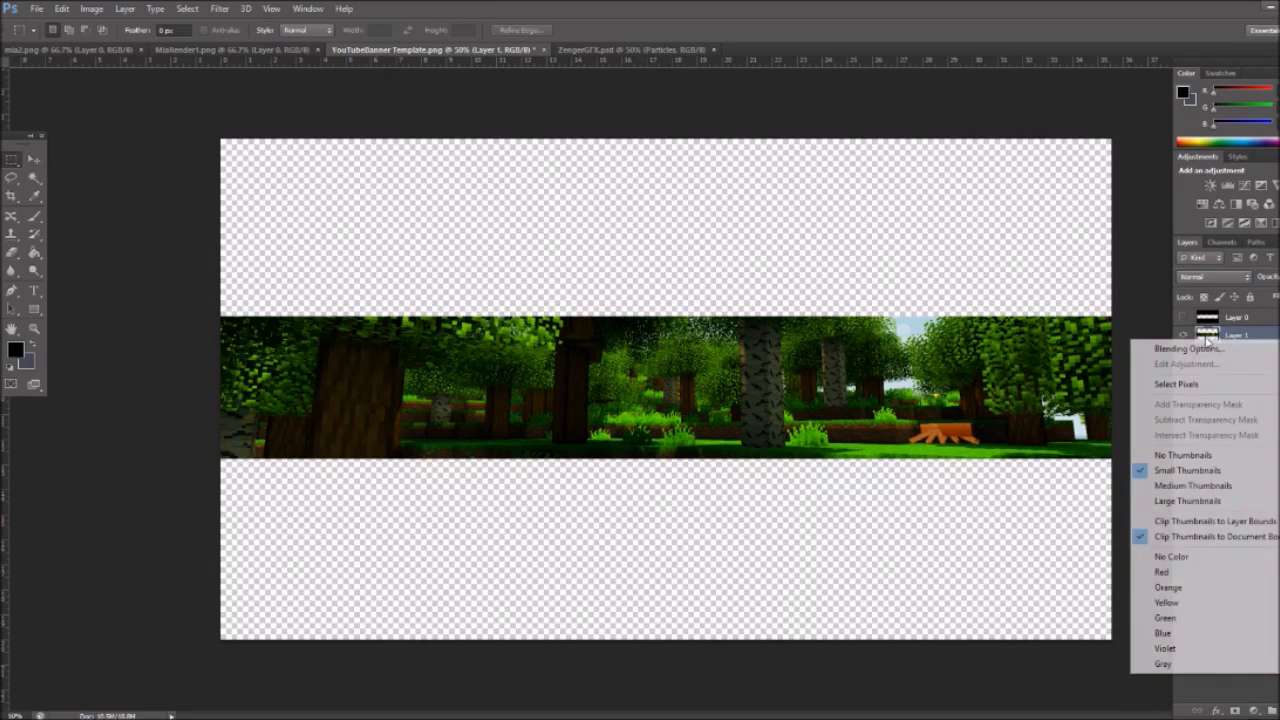
{"action": "left_click", "coordinate": [1155, 352]}
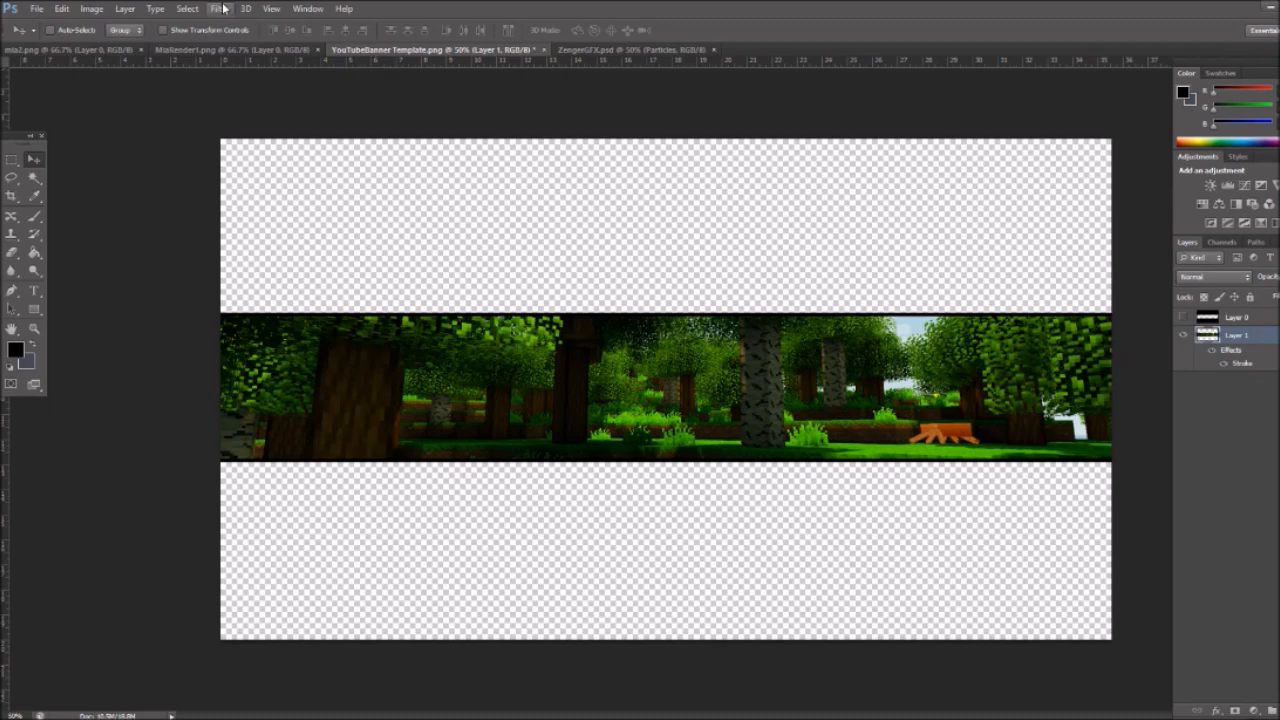
- Apply a light Motion Blur filter to the forest background layer
{"action": "left_click", "coordinate": [219, 8]}
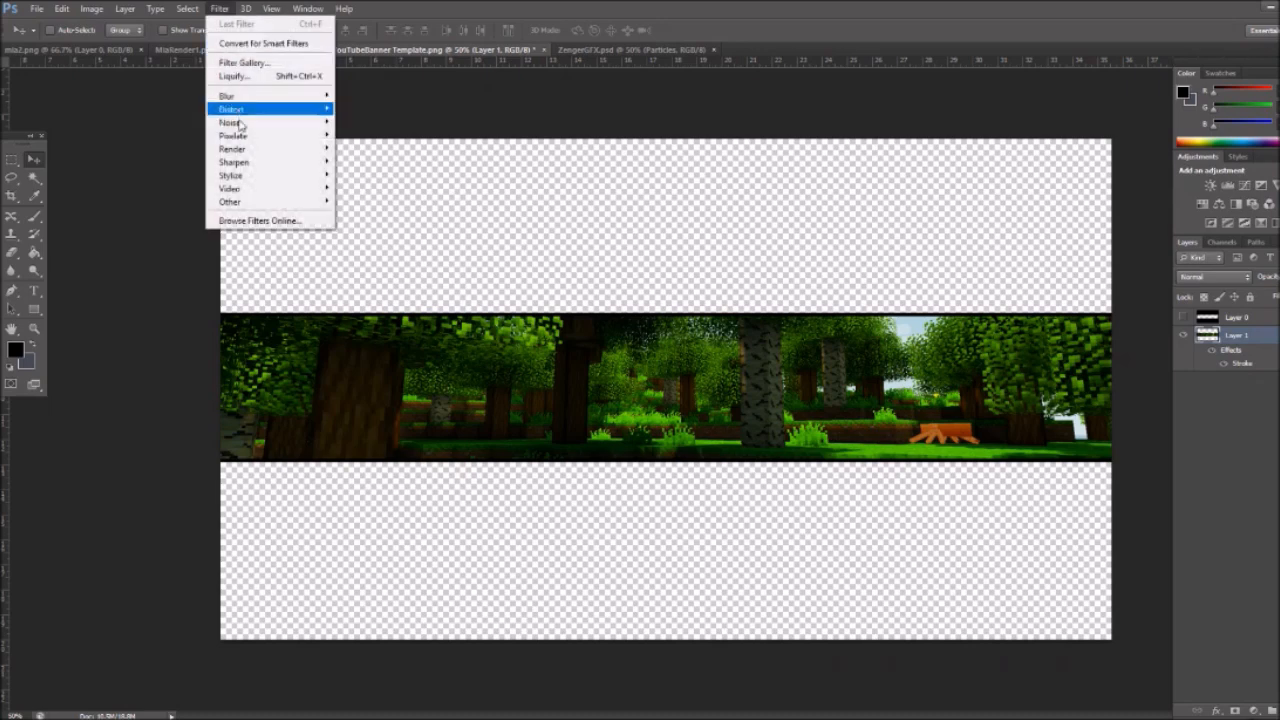
{"action": "mouse_move", "coordinate": [265, 95]}
{"action": "left_click", "coordinate": [385, 194]}
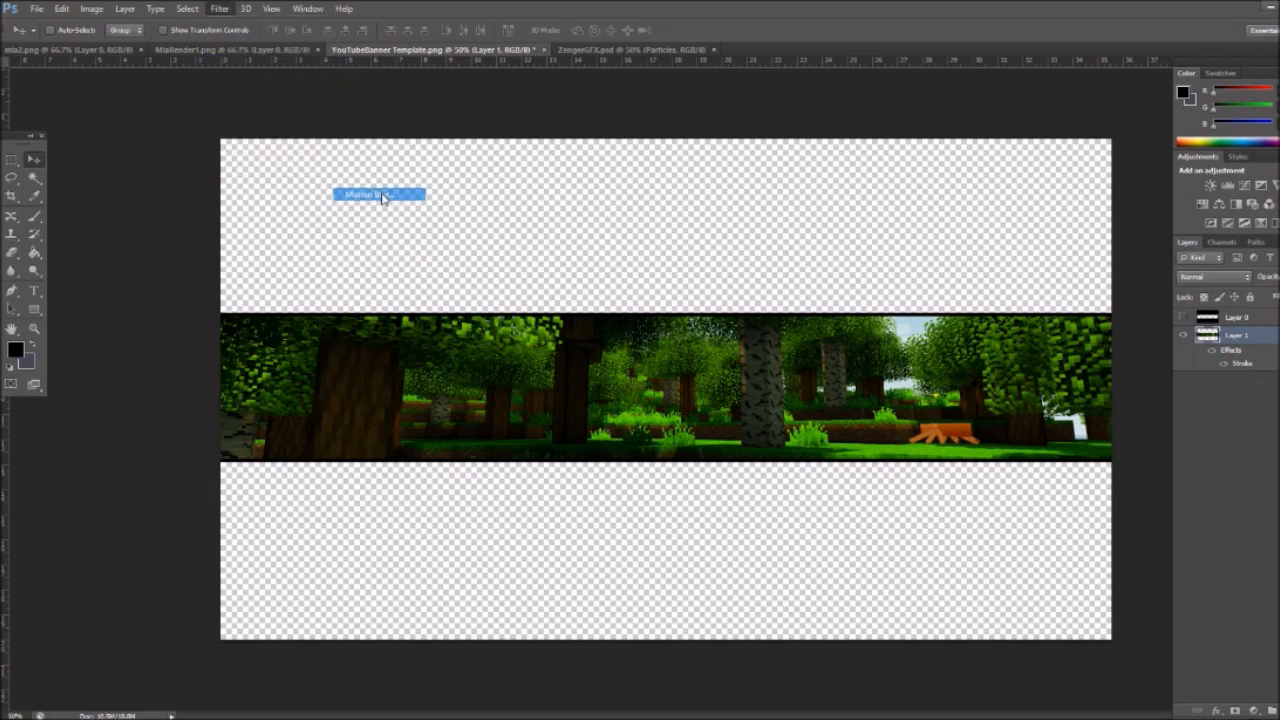
{"action": "left_click_drag", "start_coordinate": [868, 375], "coordinate": [900, 372]}
{"action": "left_click", "coordinate": [1030, 154]}
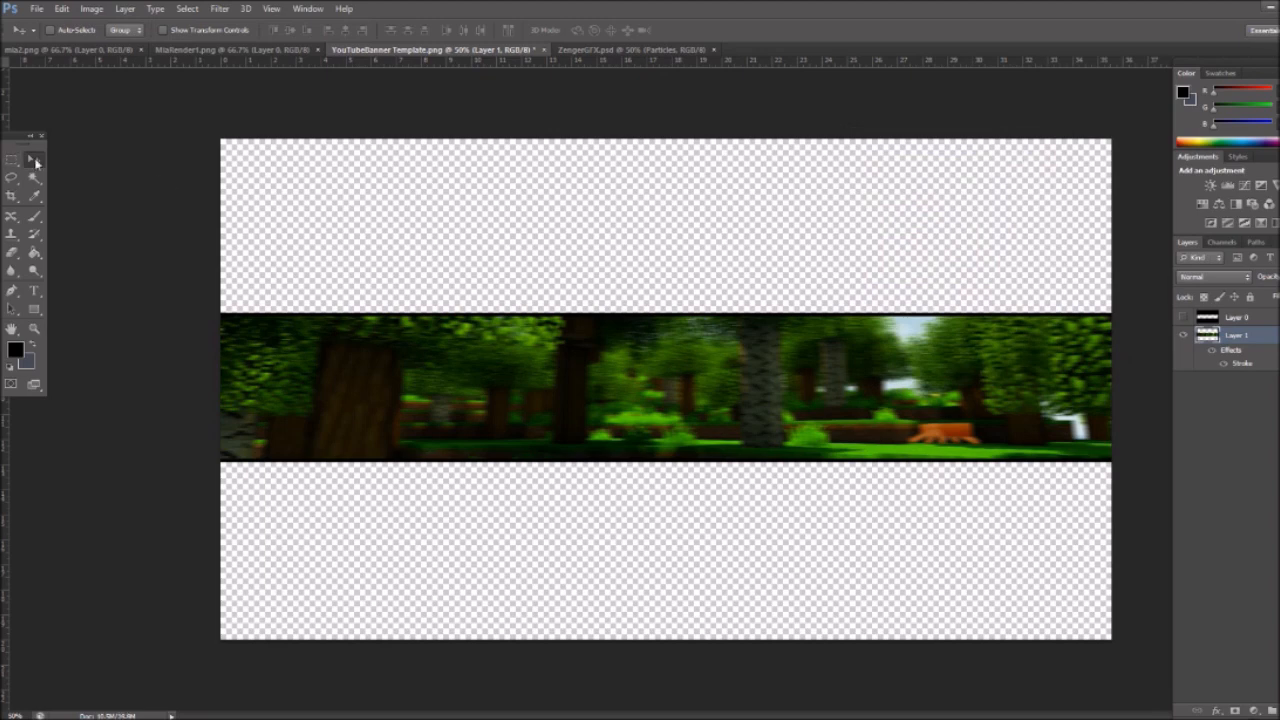
- Bring the character renders into the banner and scale down the flint and steel pose to suit the strip's height
{"action": "left_click", "coordinate": [75, 50]}
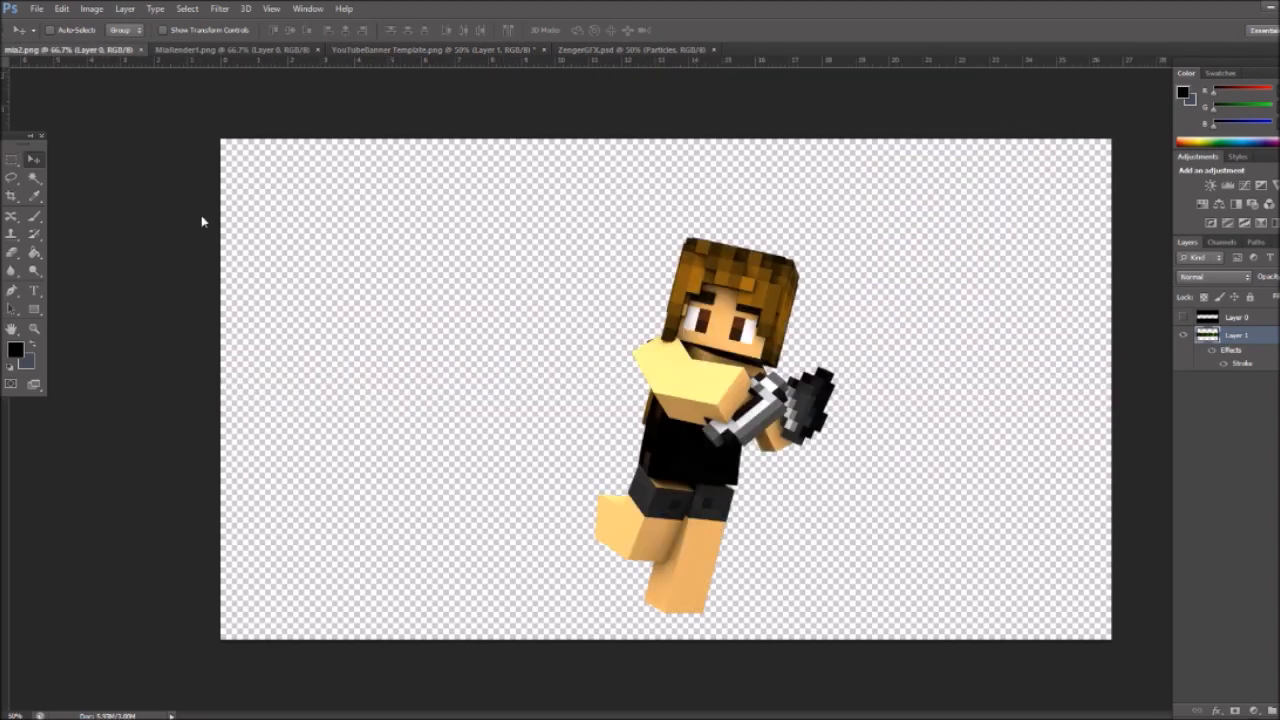
{"action": "left_click_drag", "start_coordinate": [688, 423], "coordinate": [866, 393]}
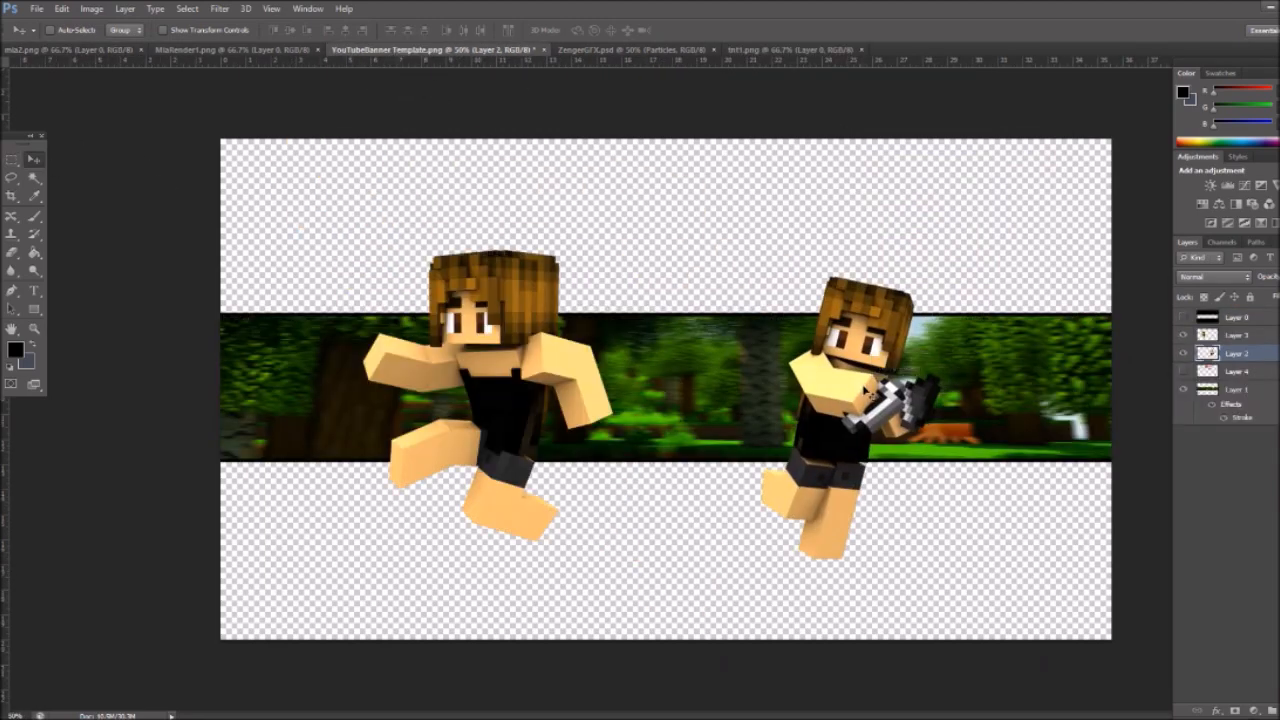
{"action": "key", "text": "ctrl+t"}
{"action": "left_click_drag", "start_coordinate": [941, 279], "coordinate": [901, 338], "text": "shift"}
{"action": "left_click_drag", "start_coordinate": [854, 405], "coordinate": [867, 364]}
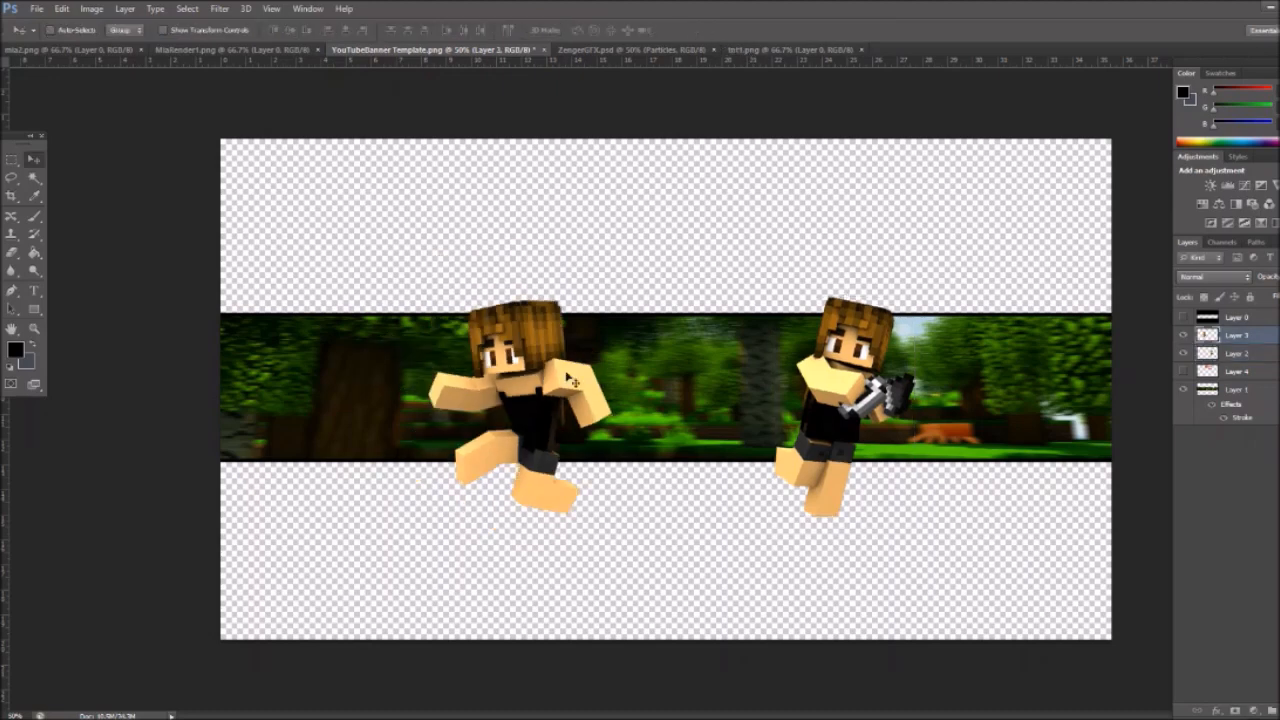
- Merge the two character layers, Layer 3 and Layer 2, into one layer
{"action": "left_click", "coordinate": [1228, 355], "text": "ctrl"}
{"action": "right_click", "coordinate": [1229, 356]}
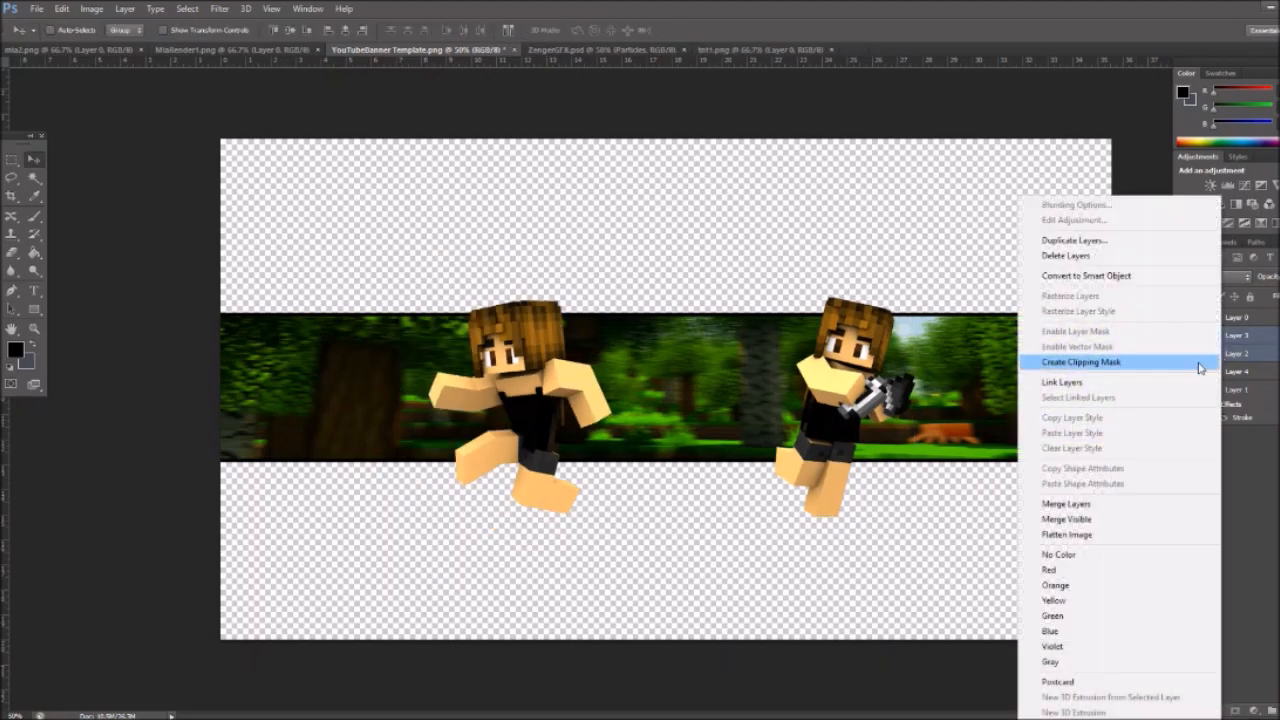
{"action": "left_click", "coordinate": [1053, 503]}
- Delete the parts of the merged characters that extend above and below the banner strip
{"action": "left_click", "coordinate": [11, 160]}
{"action": "left_click_drag", "start_coordinate": [143, 129], "coordinate": [1268, 297]}
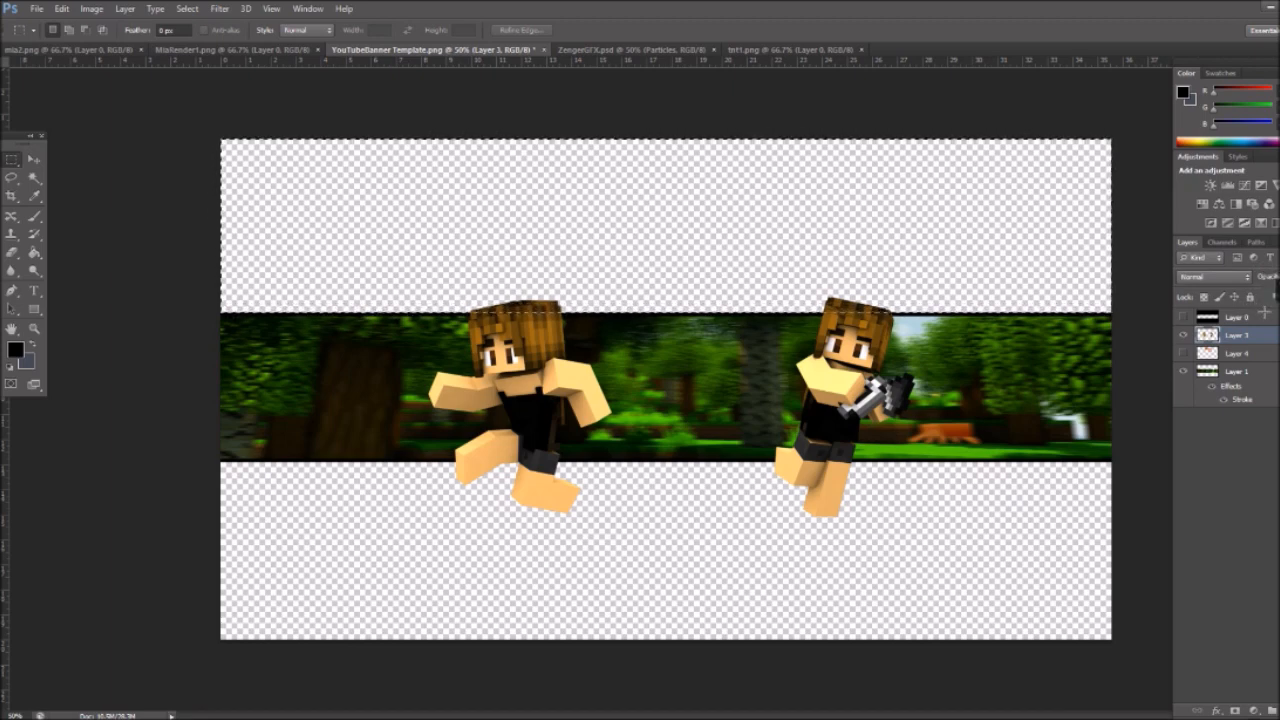
{"action": "left_click_drag", "start_coordinate": [1120, 654], "coordinate": [109, 461]}
{"action": "left_click_drag", "start_coordinate": [205, 649], "coordinate": [1190, 465]}
{"action": "key", "text": "Delete"}
- Duplicate the merged character layer as Layer 3 copy
{"action": "right_click", "coordinate": [1245, 335]}
{"action": "left_click", "coordinate": [1100, 241]}
{"action": "left_click", "coordinate": [788, 227]}
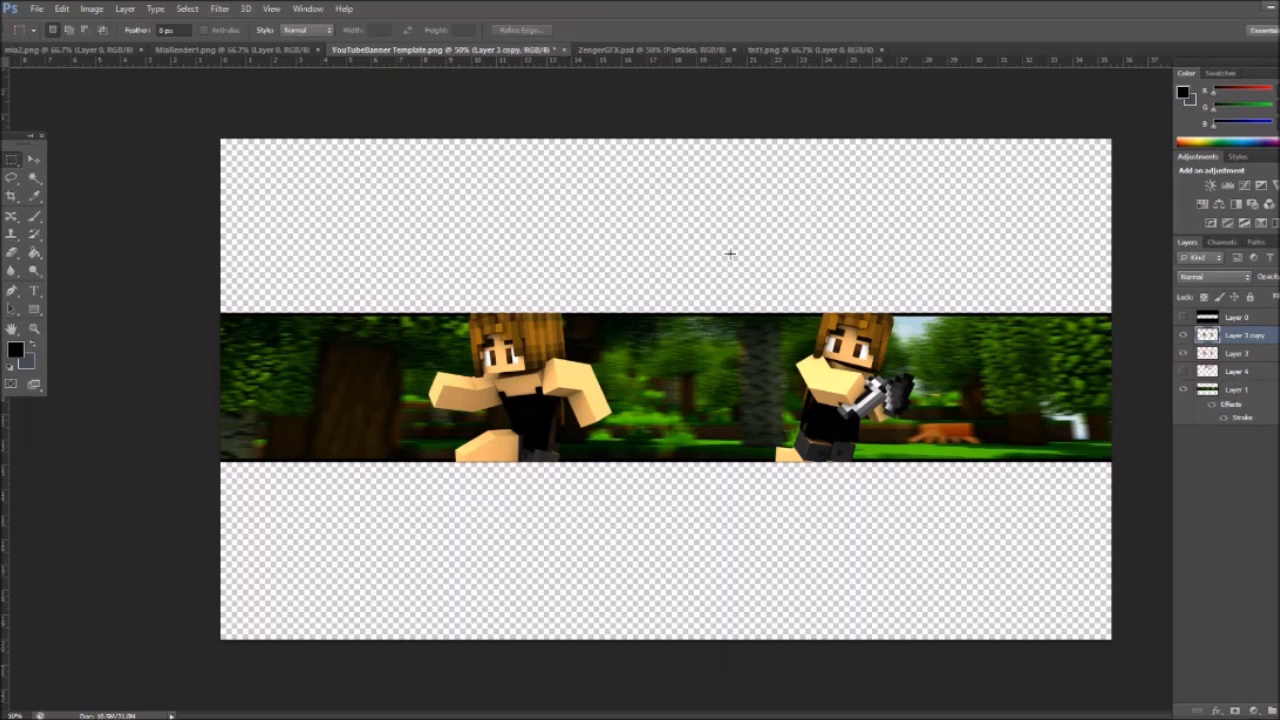
- Apply the Glowing Edges filter from the Filter Gallery to Layer 3 copy
{"action": "left_click", "coordinate": [219, 8]}
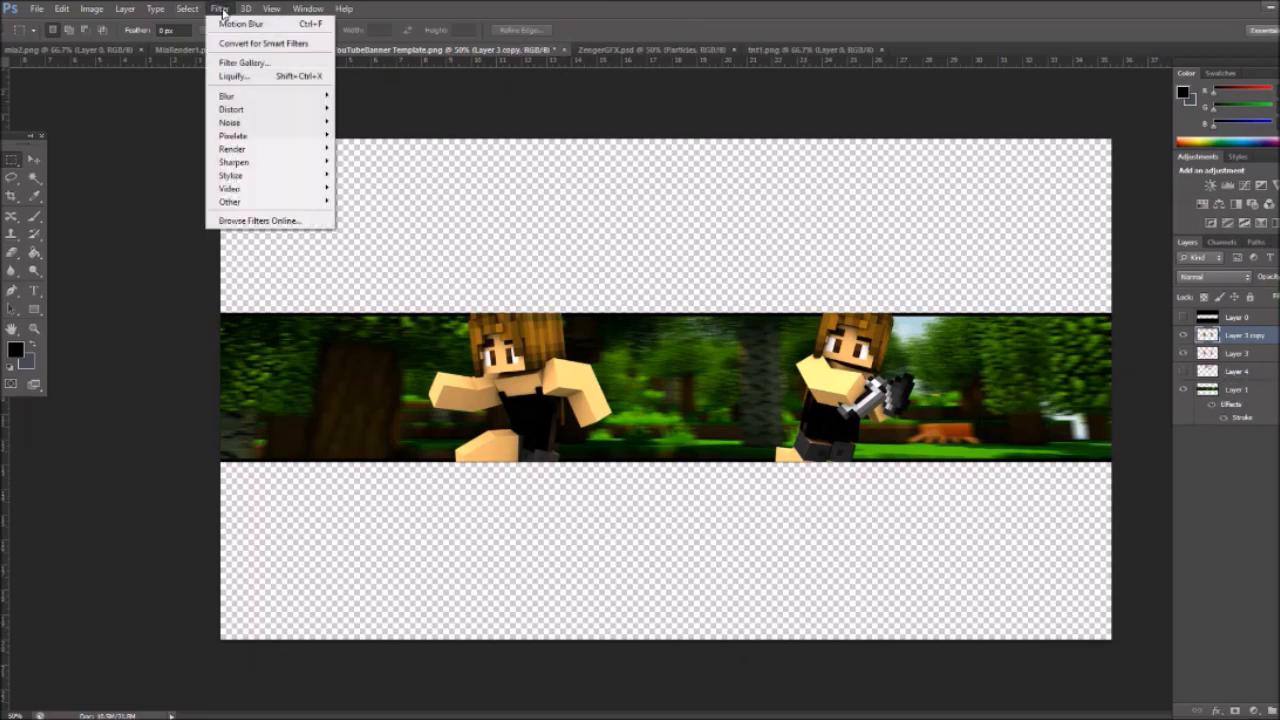
{"action": "left_click", "coordinate": [241, 64]}
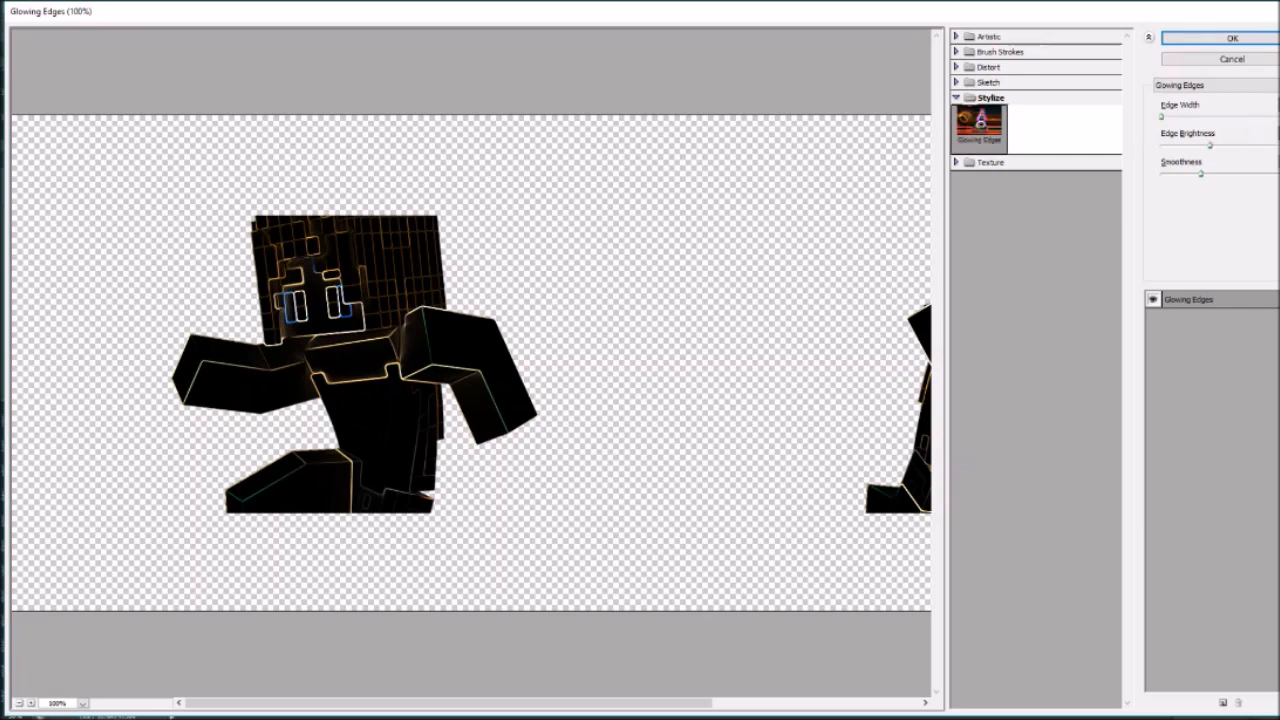
{"action": "left_click", "coordinate": [1232, 37]}
- Set the glowing-edges copy's blend mode to Soft Light and reduce its opacity
{"action": "right_click", "coordinate": [1205, 334]}
{"action": "left_click", "coordinate": [1079, 205]}
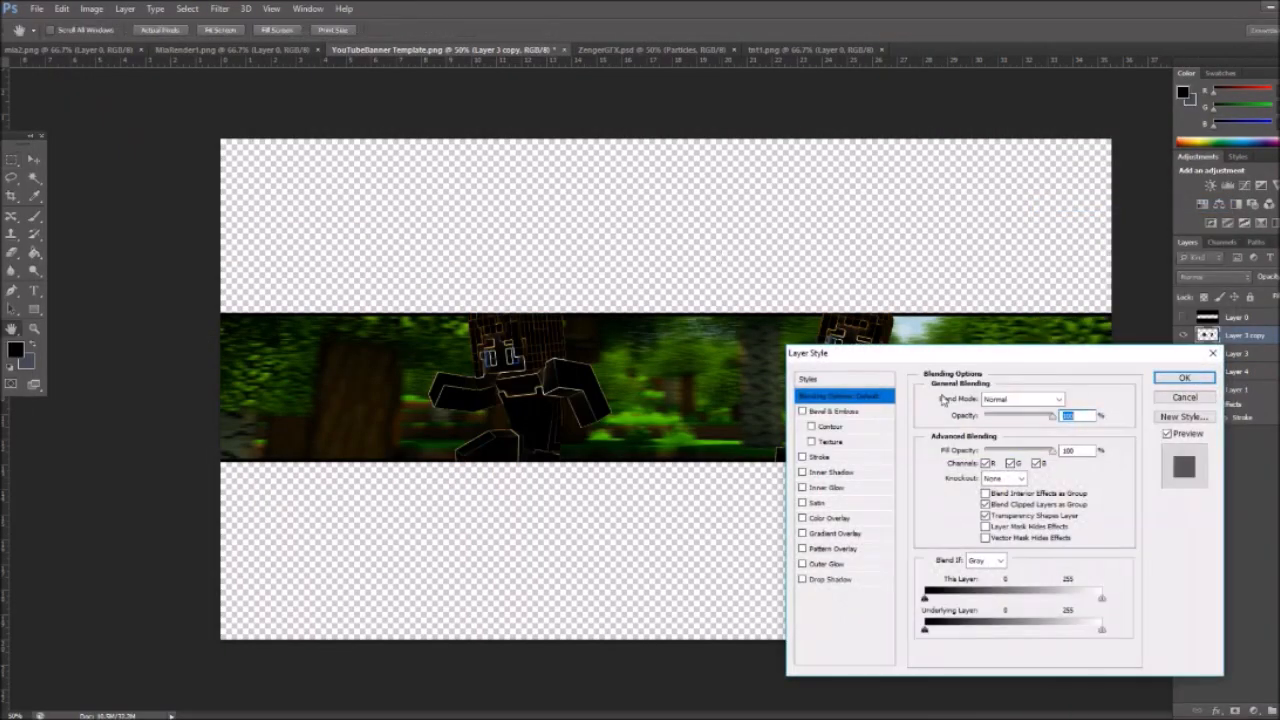
{"action": "left_click", "coordinate": [1030, 399]}
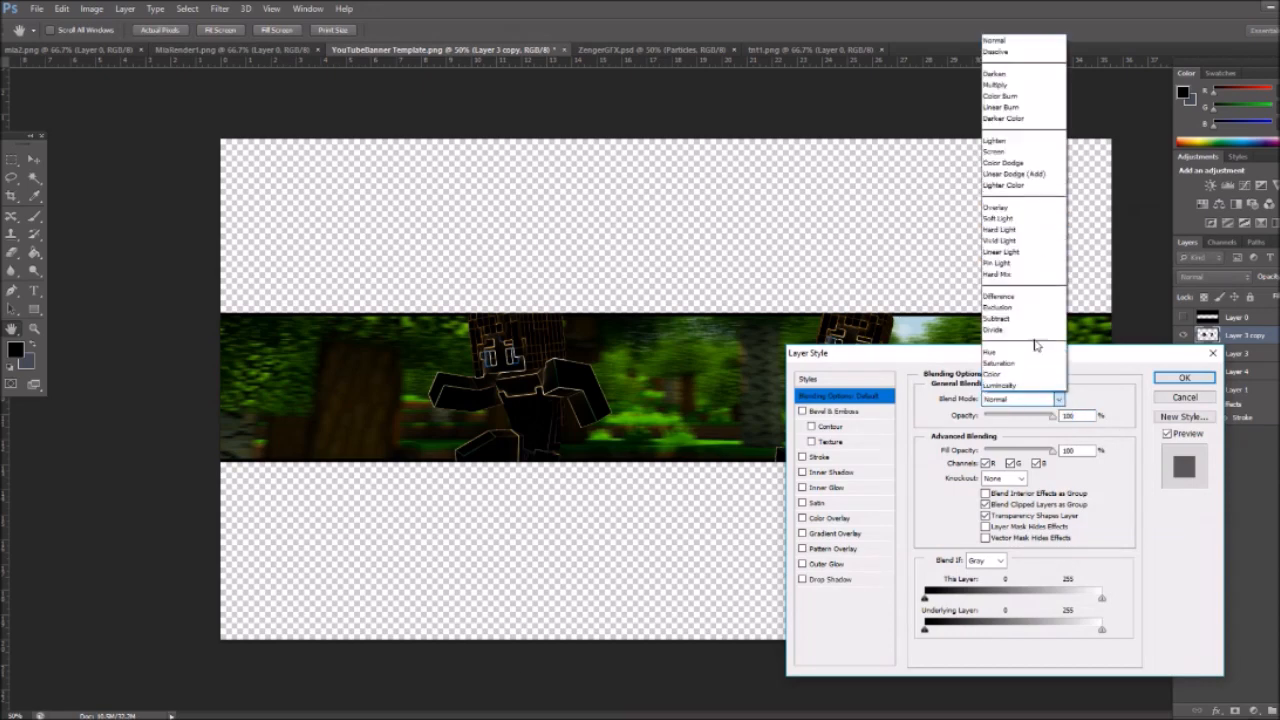
{"action": "left_click", "coordinate": [1007, 218]}
{"action": "left_click_drag", "start_coordinate": [1053, 421], "coordinate": [1034, 420]}
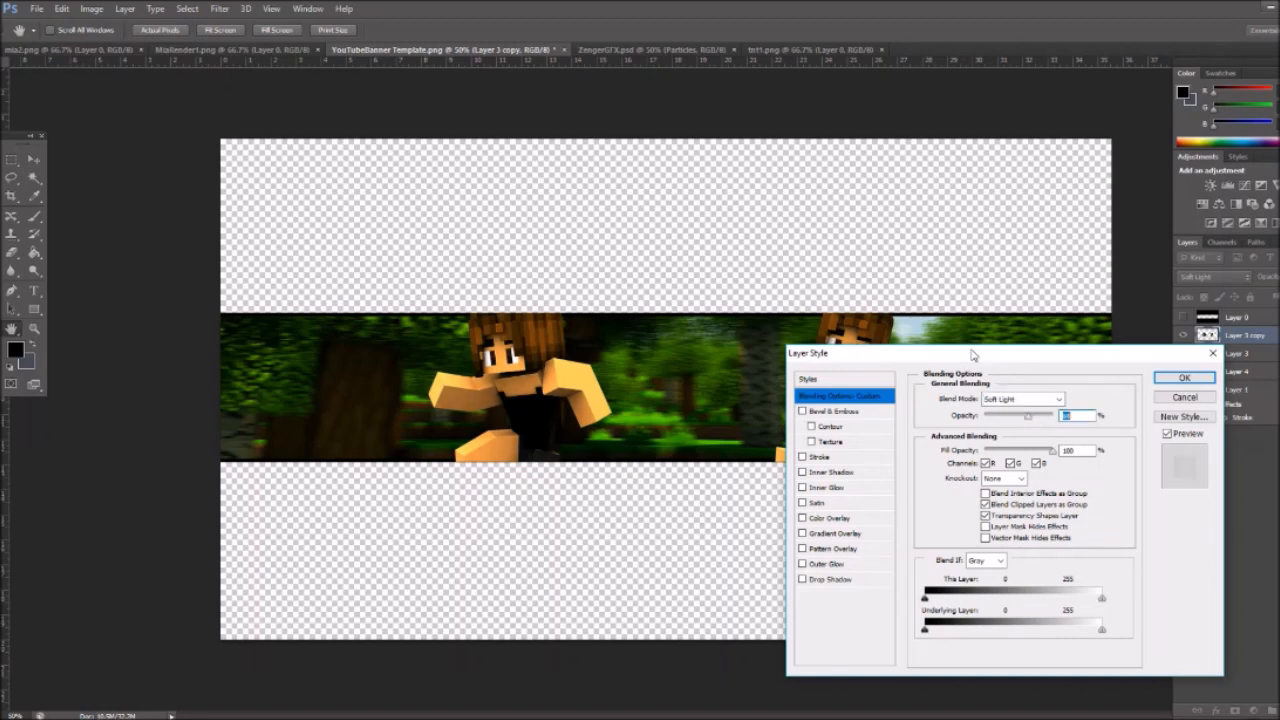
{"action": "left_click_drag", "start_coordinate": [971, 353], "coordinate": [1113, 347]}
{"action": "key", "text": "Return"}
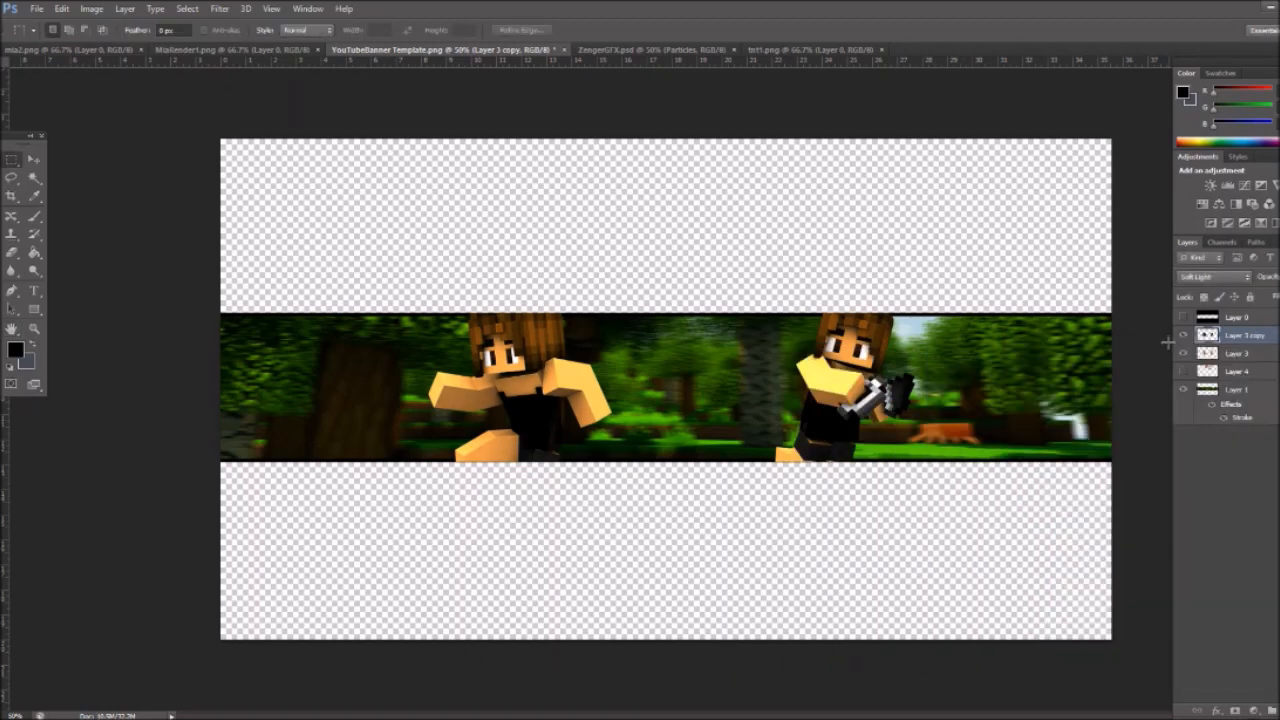
- Merge Layer 3 copy with Layer 3 and nudge the merged characters slightly to the left
{"action": "left_click", "coordinate": [1239, 359], "text": "ctrl"}
{"action": "right_click", "coordinate": [1236, 360]}
{"action": "left_click", "coordinate": [1160, 504]}
{"action": "key", "text": "v"}
{"action": "key", "text": "shift+Left"}
- Give the merged characters a drop shadow with increased size and spread, and add an inner shadow
{"action": "right_click", "coordinate": [1230, 341]}
{"action": "left_click", "coordinate": [1065, 204]}
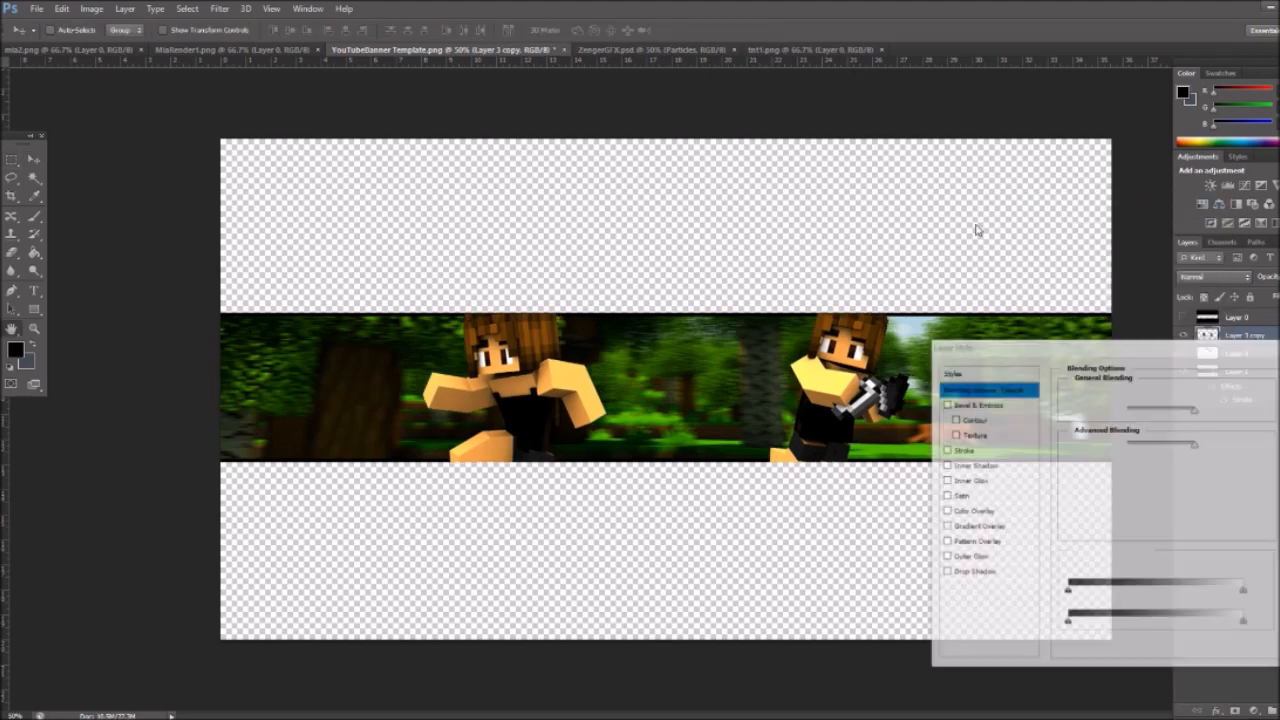
{"action": "left_click", "coordinate": [972, 575]}
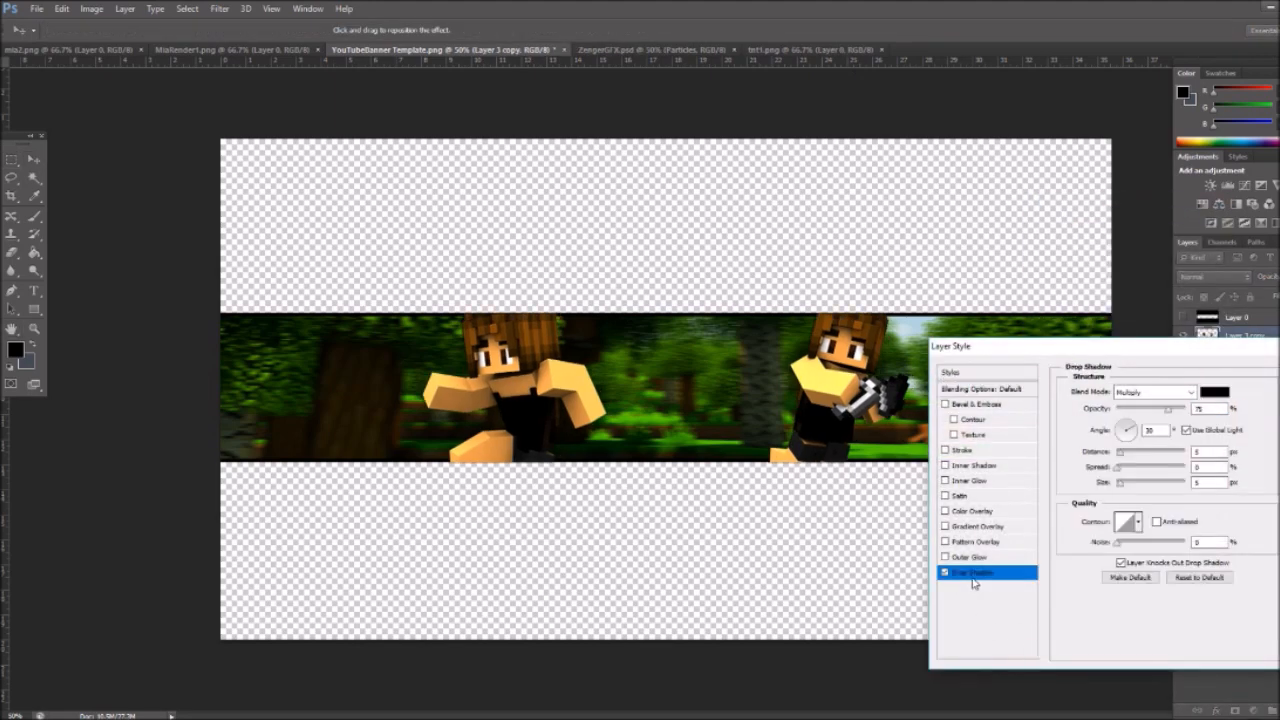
{"action": "left_click_drag", "start_coordinate": [1123, 488], "coordinate": [1131, 471]}
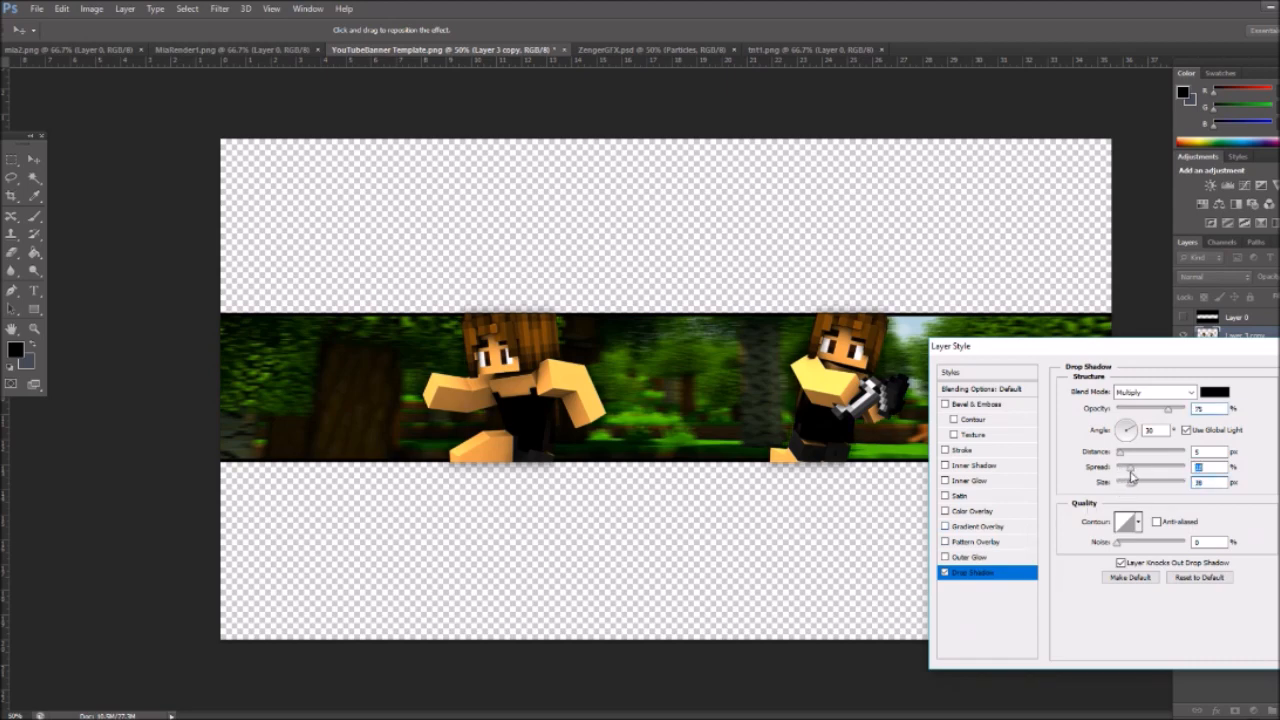
{"action": "left_click", "coordinate": [958, 466]}
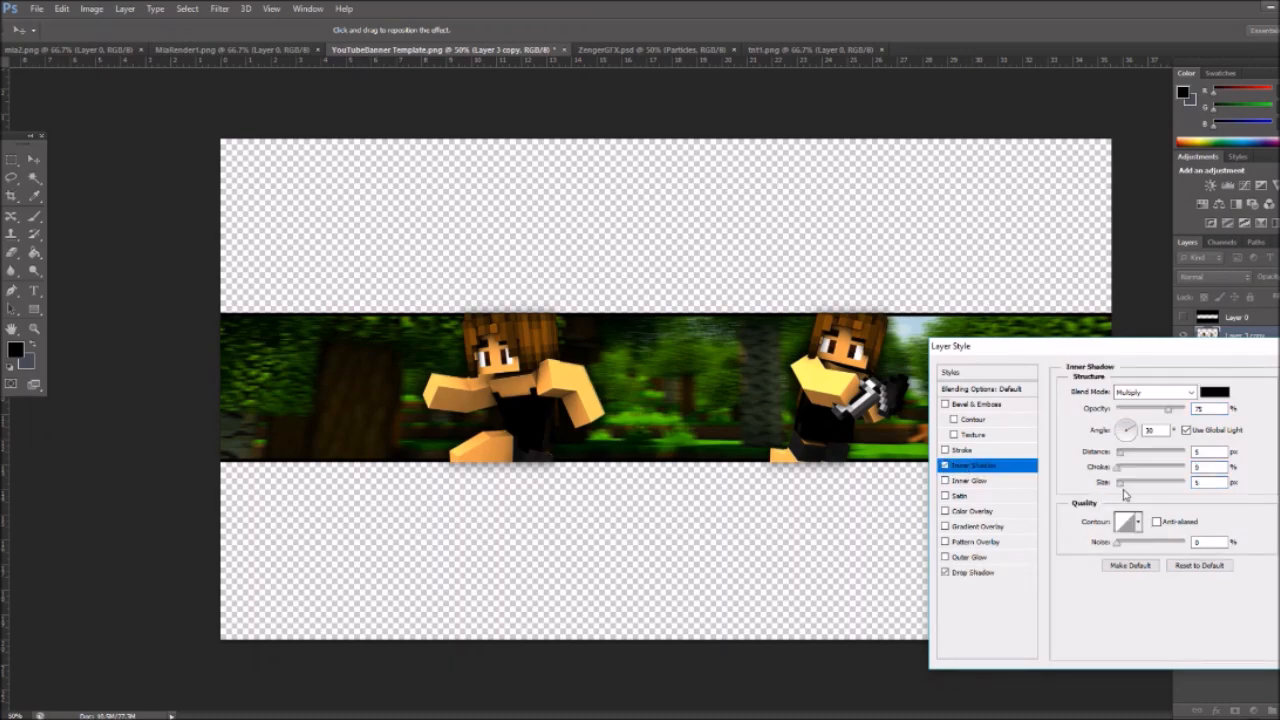
{"action": "key", "text": "Return"}
- Rasterize the characters' layer style and duplicate the layer as Layer 3 copy 2
{"action": "right_click", "coordinate": [1242, 335]}
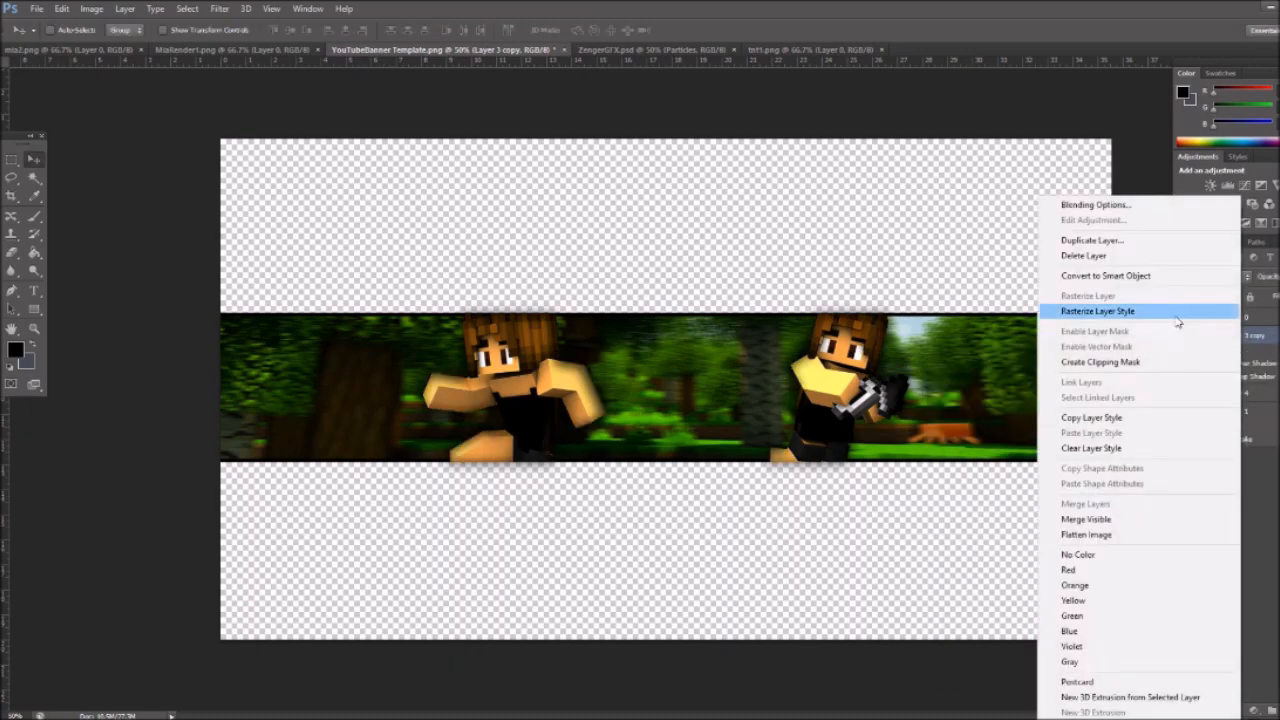
{"action": "left_click", "coordinate": [1177, 317]}
{"action": "right_click", "coordinate": [1197, 325]}
{"action": "left_click", "coordinate": [1100, 240]}
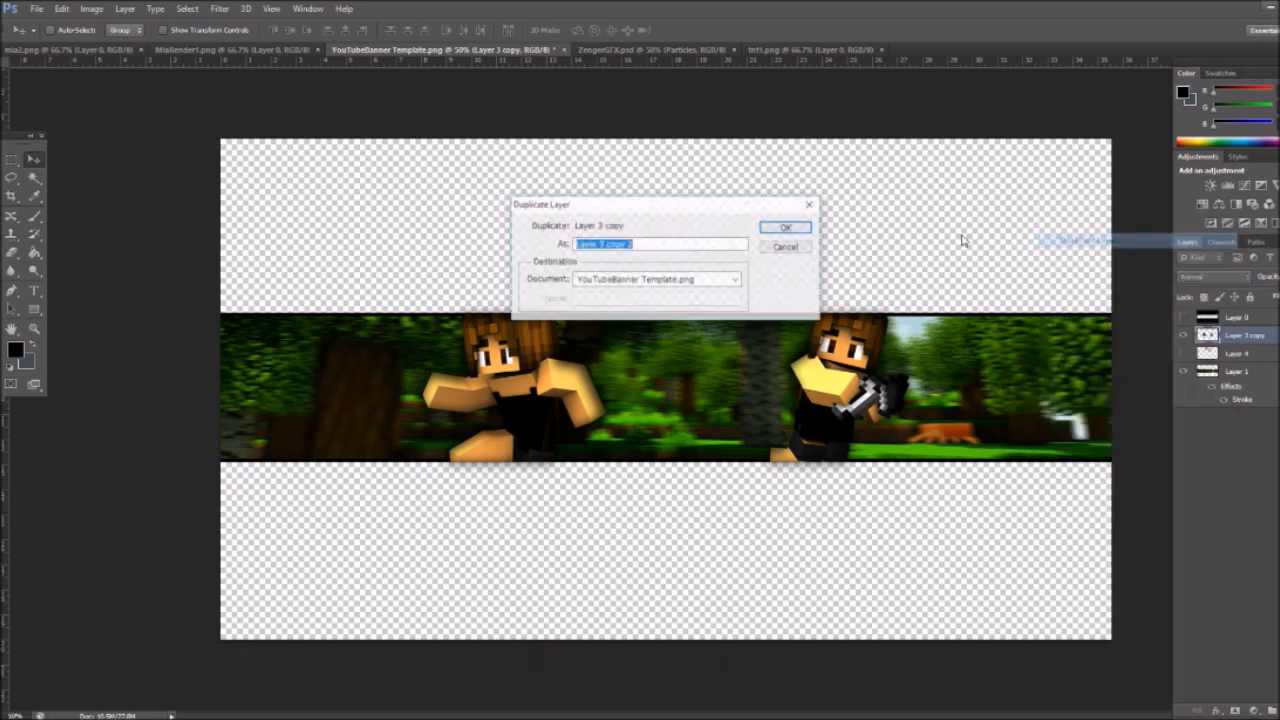
{"action": "left_click", "coordinate": [784, 227]}
- Apply a motion blur at angle 0 to Layer 3 copy, beneath the duplicated characters
{"action": "left_click", "coordinate": [1244, 355]}
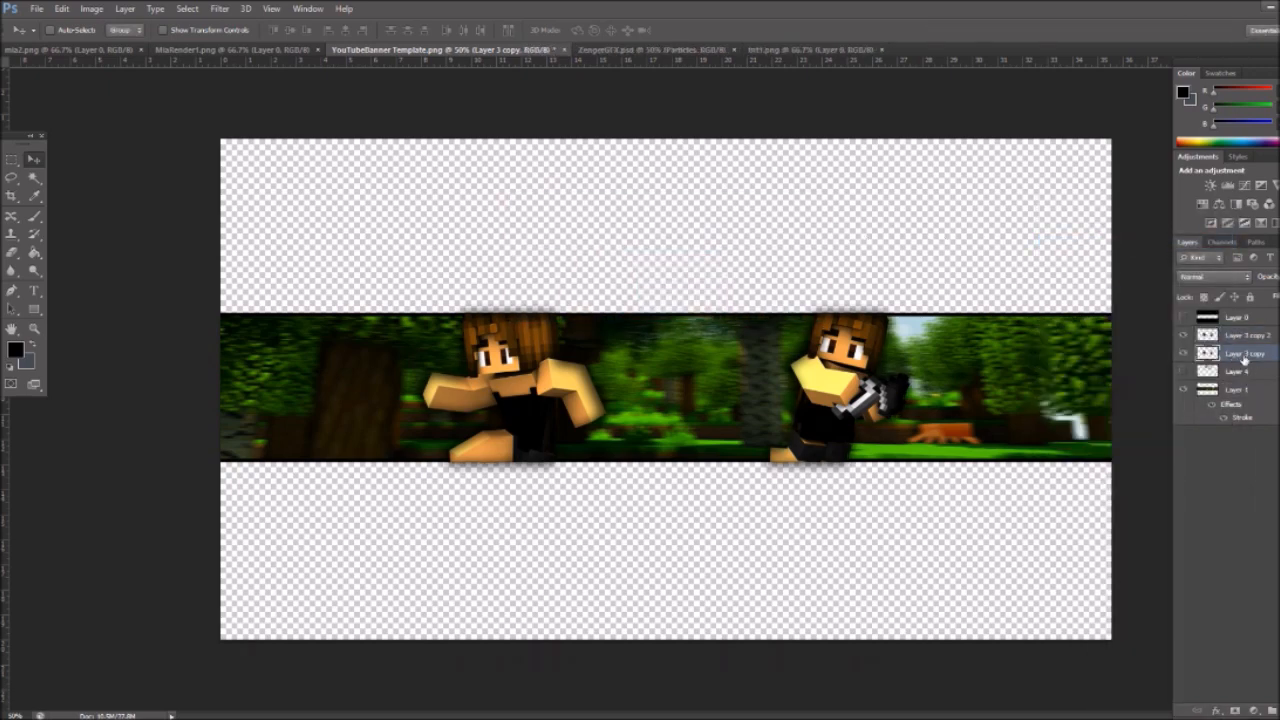
{"action": "left_click", "coordinate": [221, 14]}
{"action": "mouse_move", "coordinate": [240, 89]}
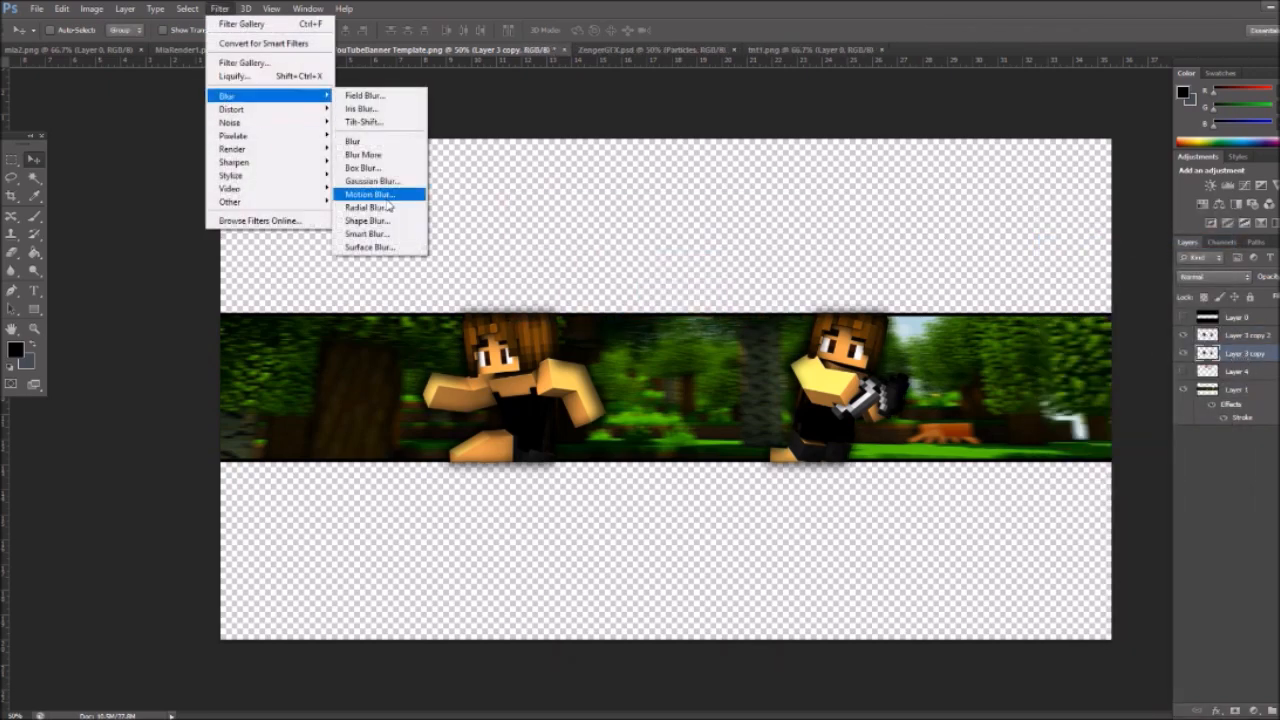
{"action": "left_click", "coordinate": [378, 193]}
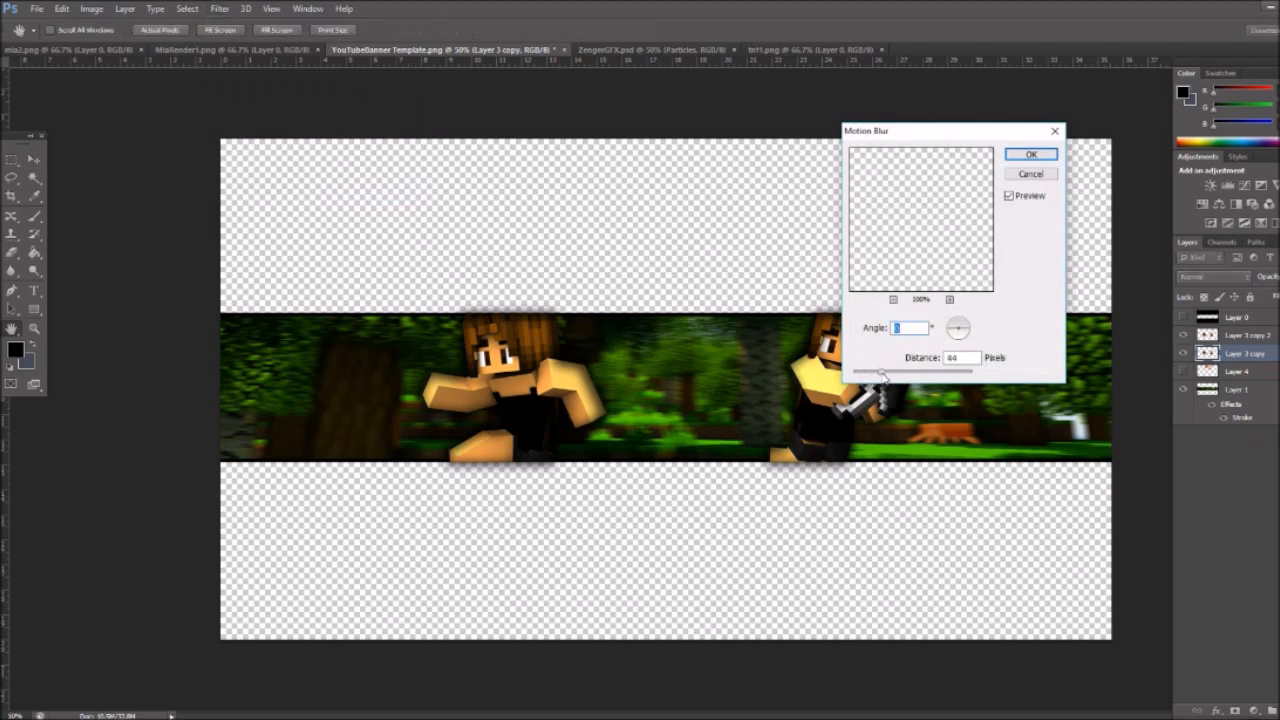
{"action": "left_click_drag", "start_coordinate": [884, 377], "coordinate": [893, 377]}
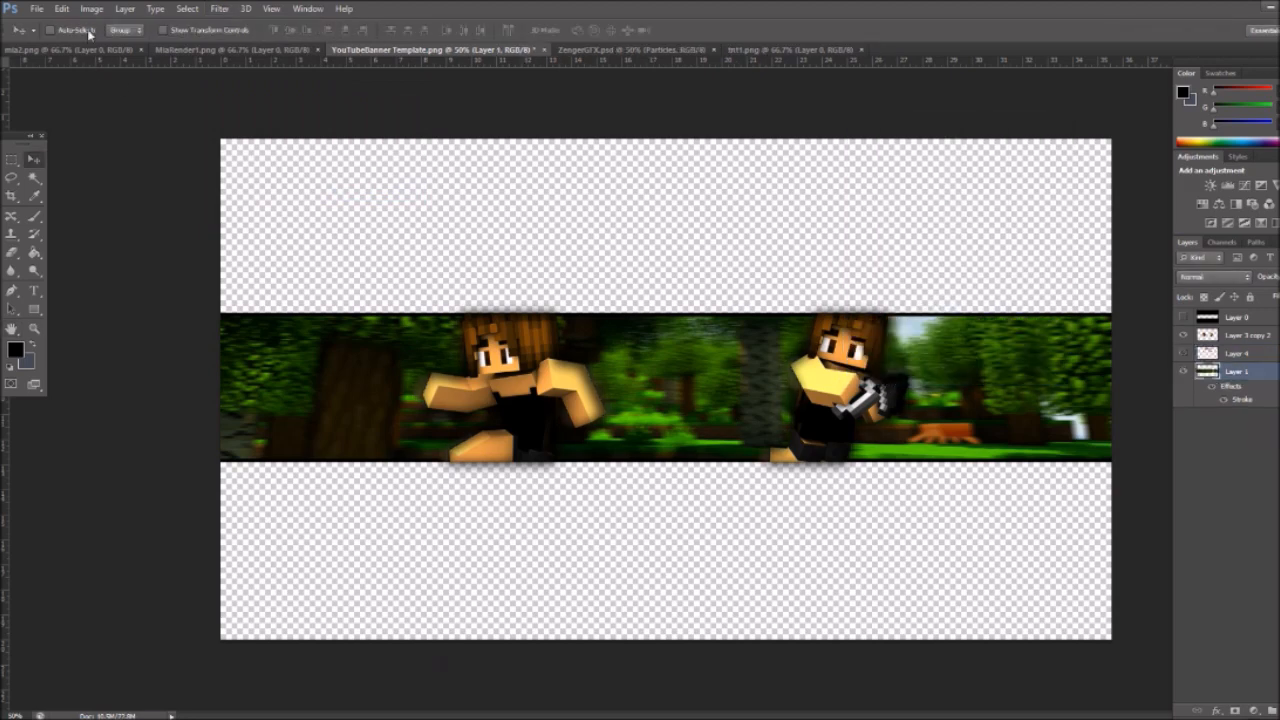
- Increase the brightness of the forest background on Layer 1
{"action": "left_click", "coordinate": [91, 8]}
{"action": "mouse_move", "coordinate": [110, 44]}
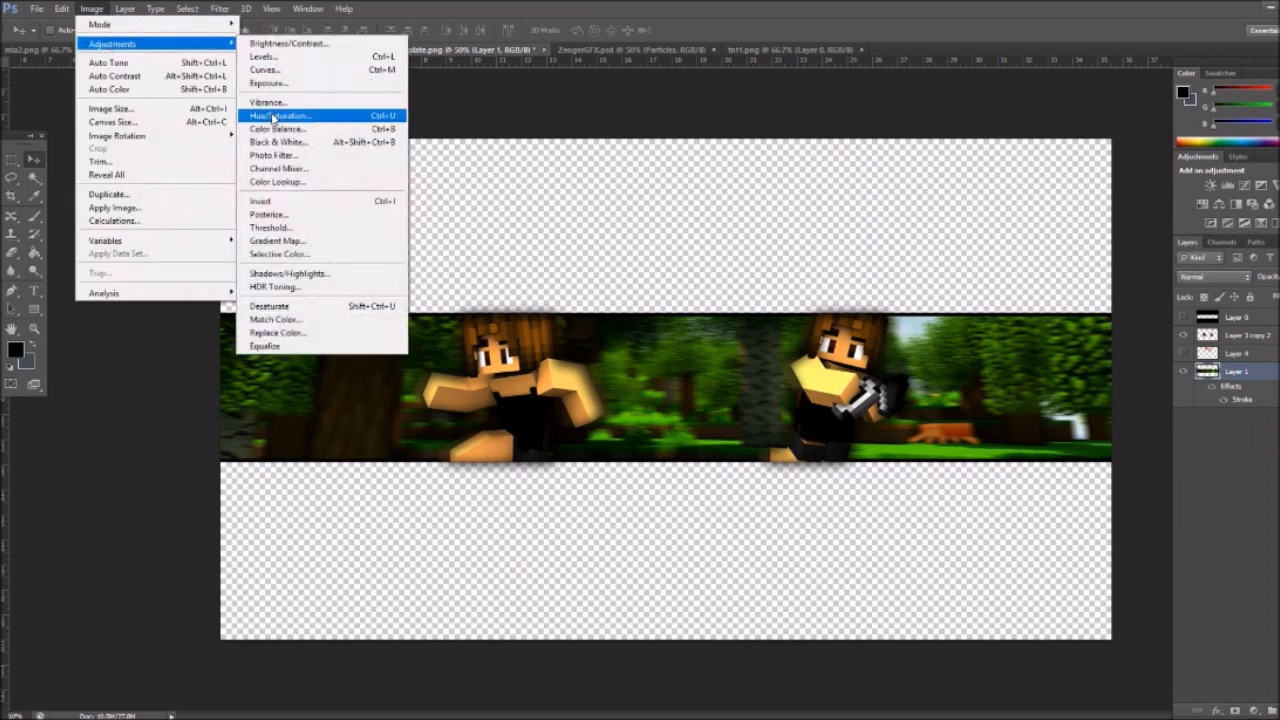
{"action": "left_click", "coordinate": [285, 43]}
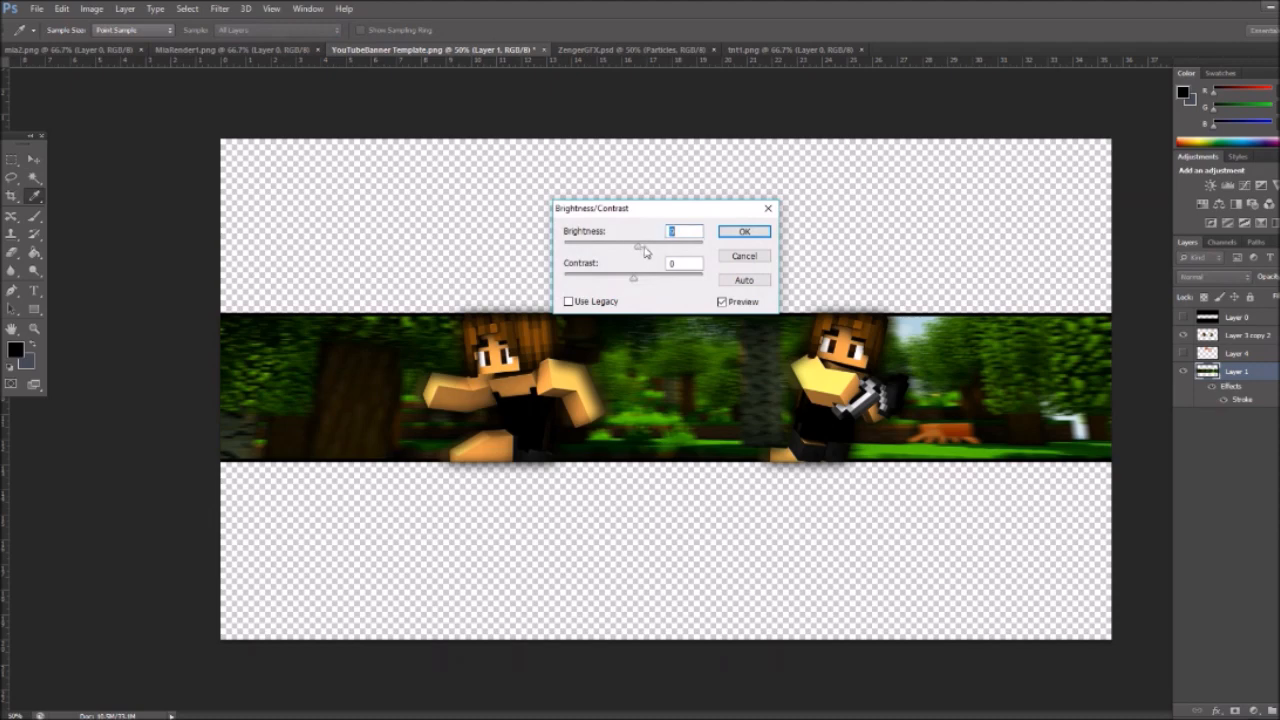
{"action": "left_click", "coordinate": [644, 247]}
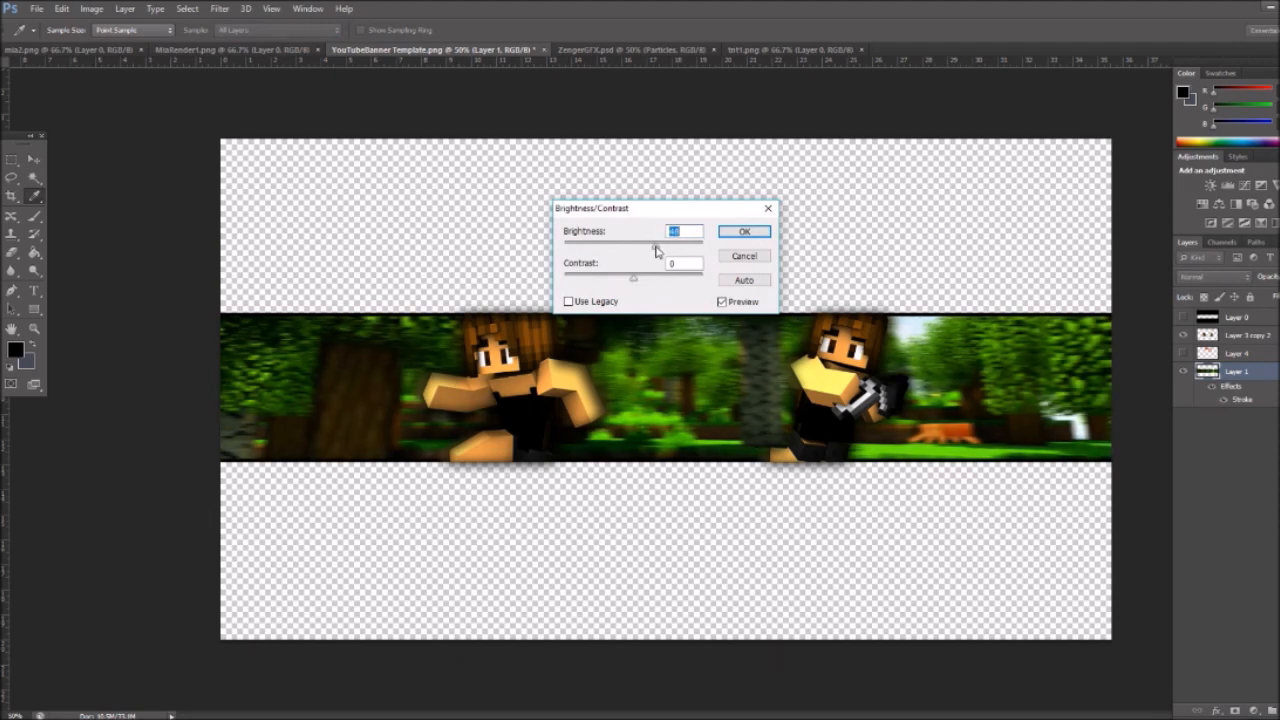
{"action": "left_click", "coordinate": [744, 231]}
- Shift the hue of the forest background on Layer 1 to magenta pink with Hue/Saturation
{"action": "key", "text": "ctrl+u"}
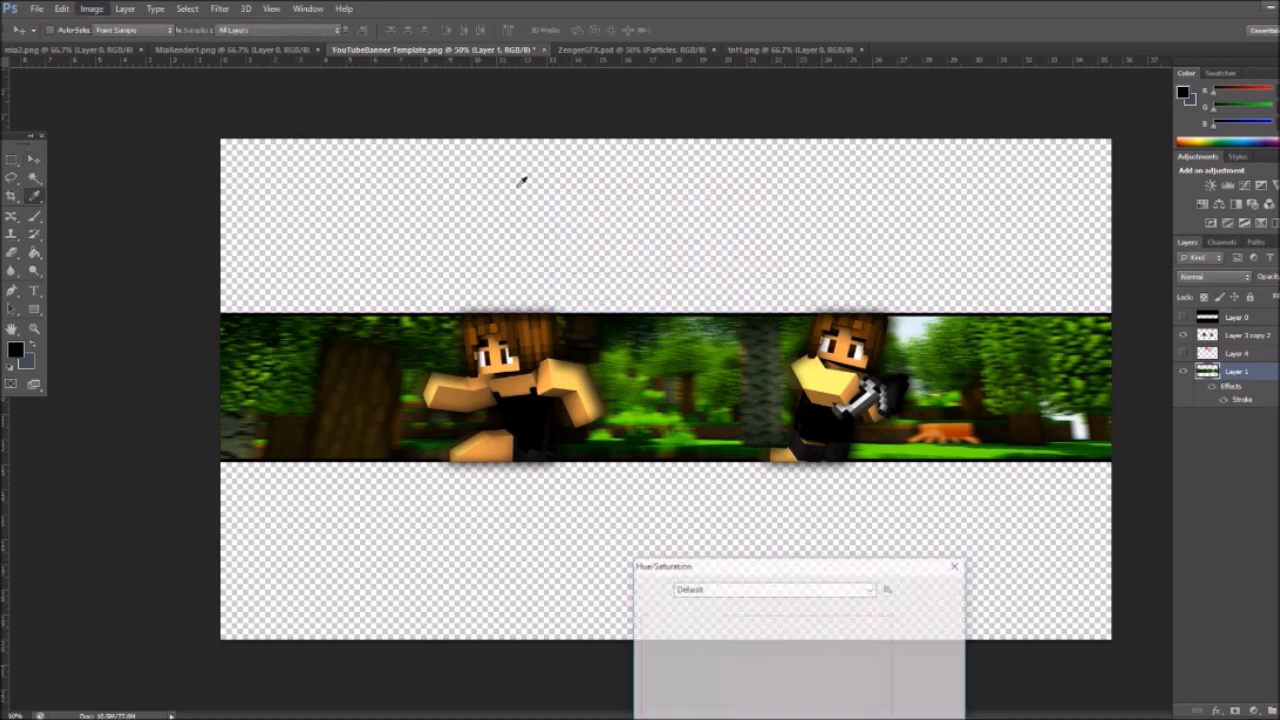
{"action": "mouse_move", "coordinate": [698, 567]}
{"action": "left_mouse_down"}
{"action": "mouse_move", "coordinate": [726, 335]}
{"action": "mouse_move", "coordinate": [631, 459]}
{"action": "left_mouse_up"}
{"action": "left_click_drag", "start_coordinate": [699, 544], "coordinate": [643, 545]}
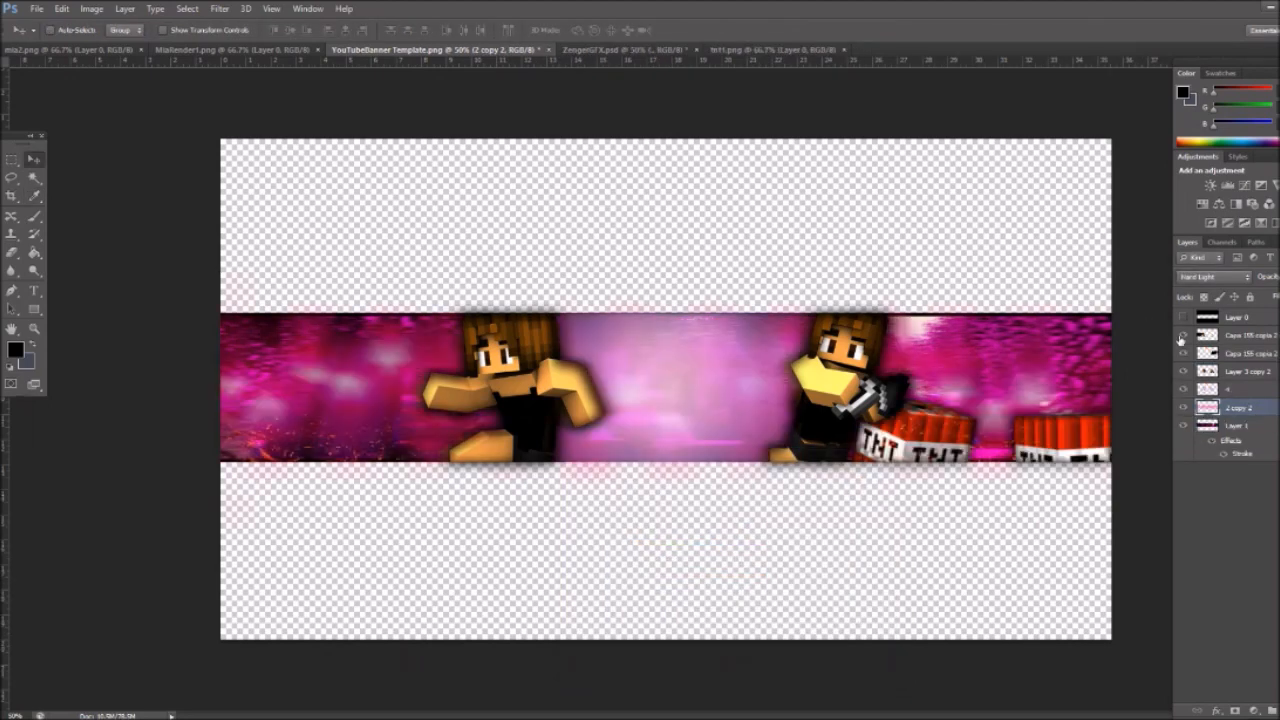
- Add the white text "MIA KHALIFA" above the other banner layers and place it between the two characters
{"action": "left_click", "coordinate": [1238, 340]}
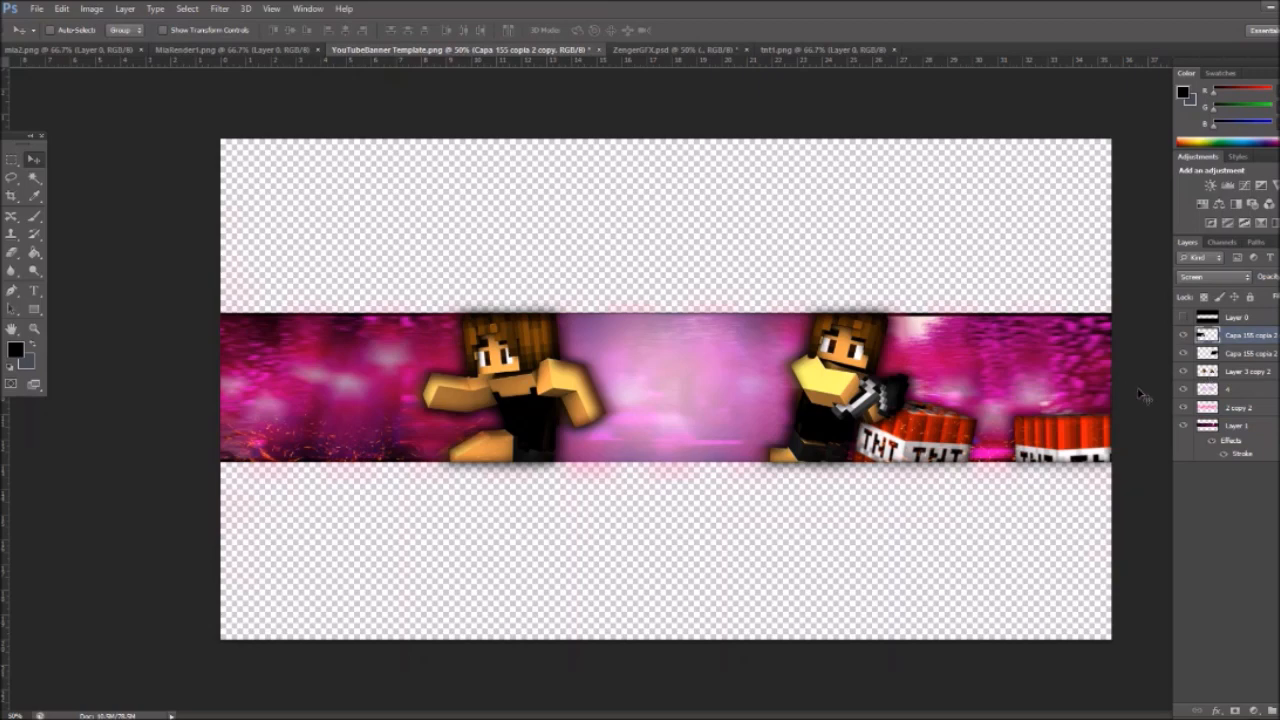
{"action": "key", "text": "t"}
{"action": "left_click", "coordinate": [620, 382]}
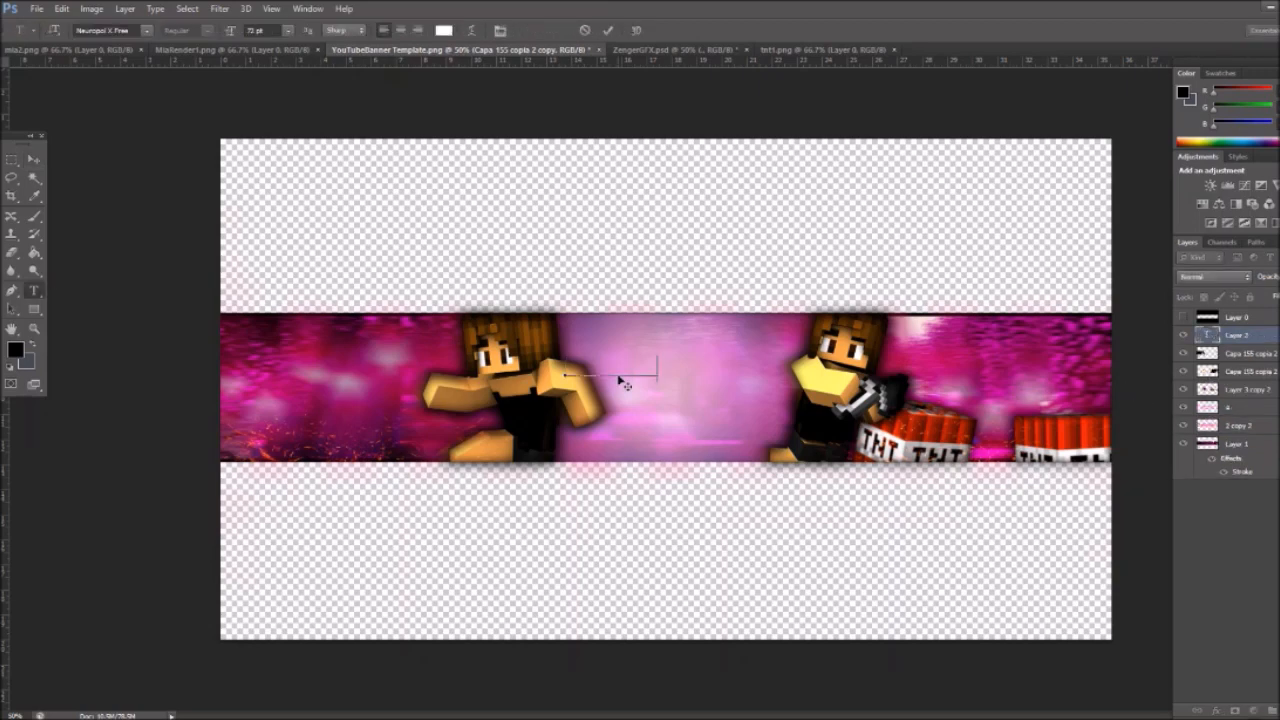
{"action": "type", "text": "Mmia"}
{"action": "key", "text": "BackSpace"}
{"action": "key", "text": "BackSpace"}
{"action": "key", "text": "BackSpace"}
{"action": "key", "text": "BackSpace"}
{"action": "type", "text": "MIA KHALI"}
{"action": "left_click_drag", "start_coordinate": [616, 378], "coordinate": [662, 391]}
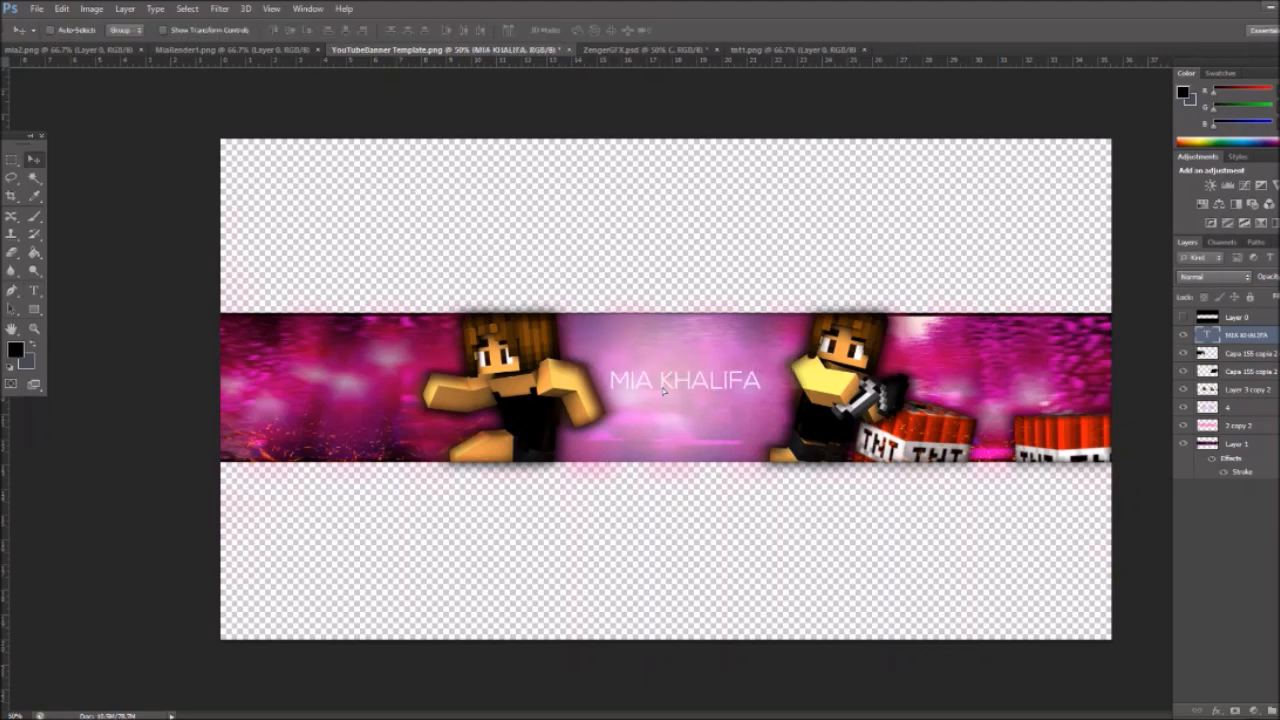
{"action": "right_click", "coordinate": [1240, 335]}
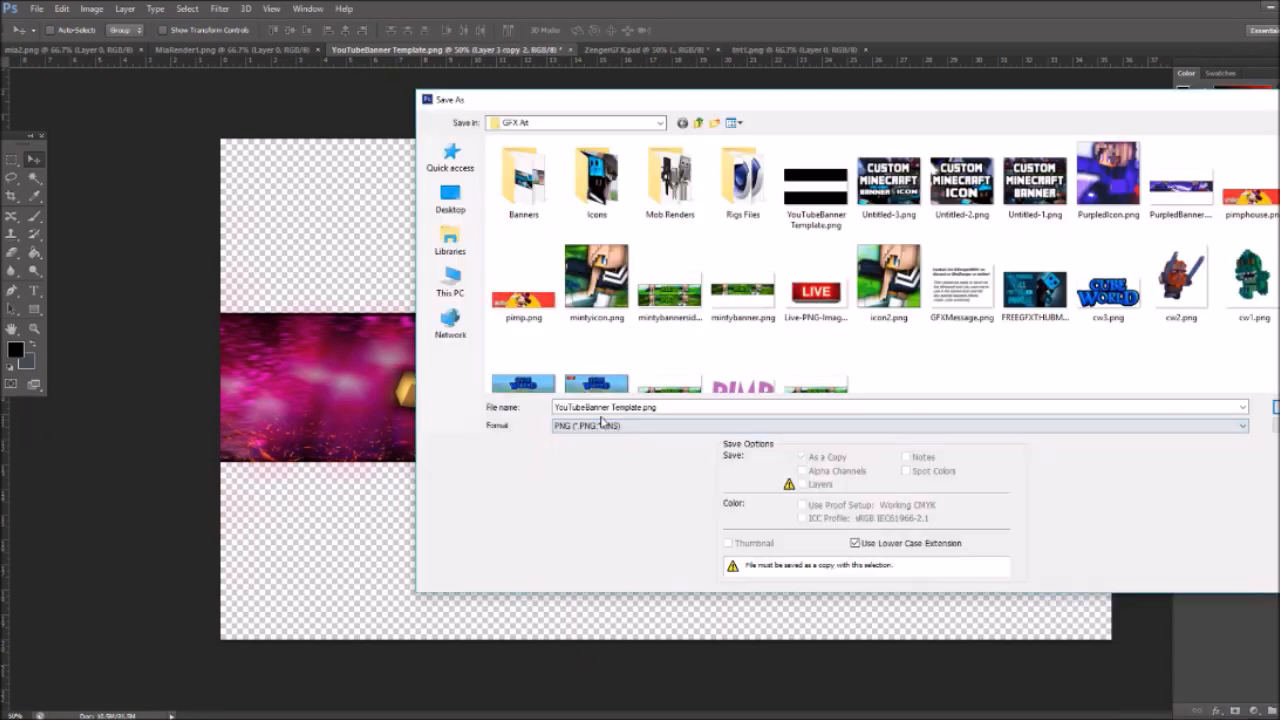
- Save the banner as a PNG named mia with Smallest / Slow compression and no interlacing
{"action": "type", "text": "mia"}
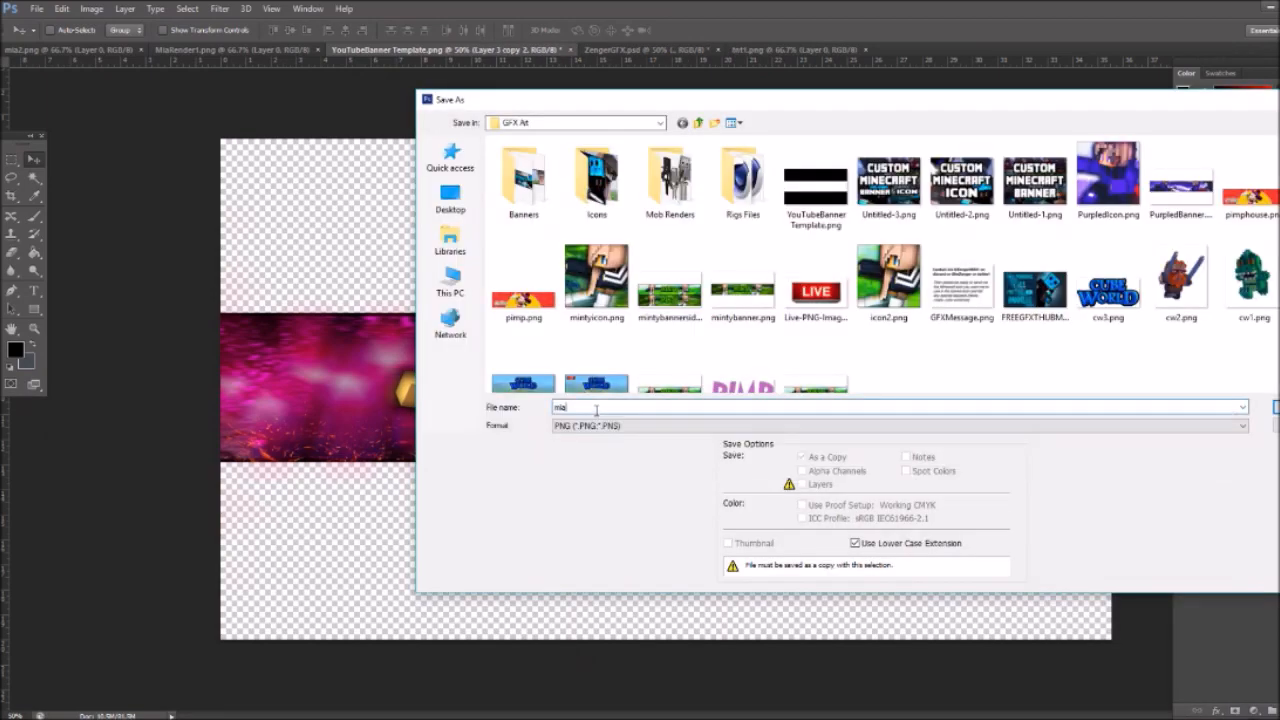
{"action": "key", "text": "Return"}
{"action": "left_click", "coordinate": [726, 229]}
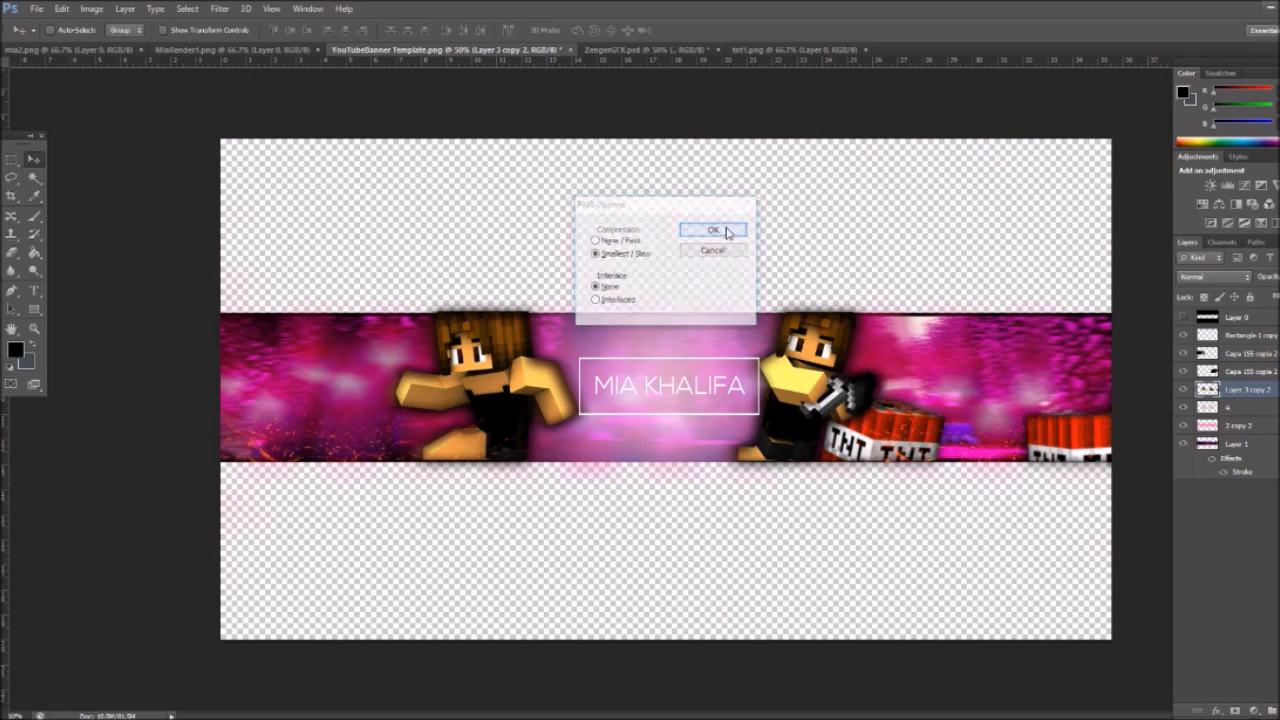
- Open the saved mia.png and delete the glow and shadow spill above and below the banner strip
{"action": "left_click", "coordinate": [36, 8]}
{"action": "left_click", "coordinate": [40, 33]}
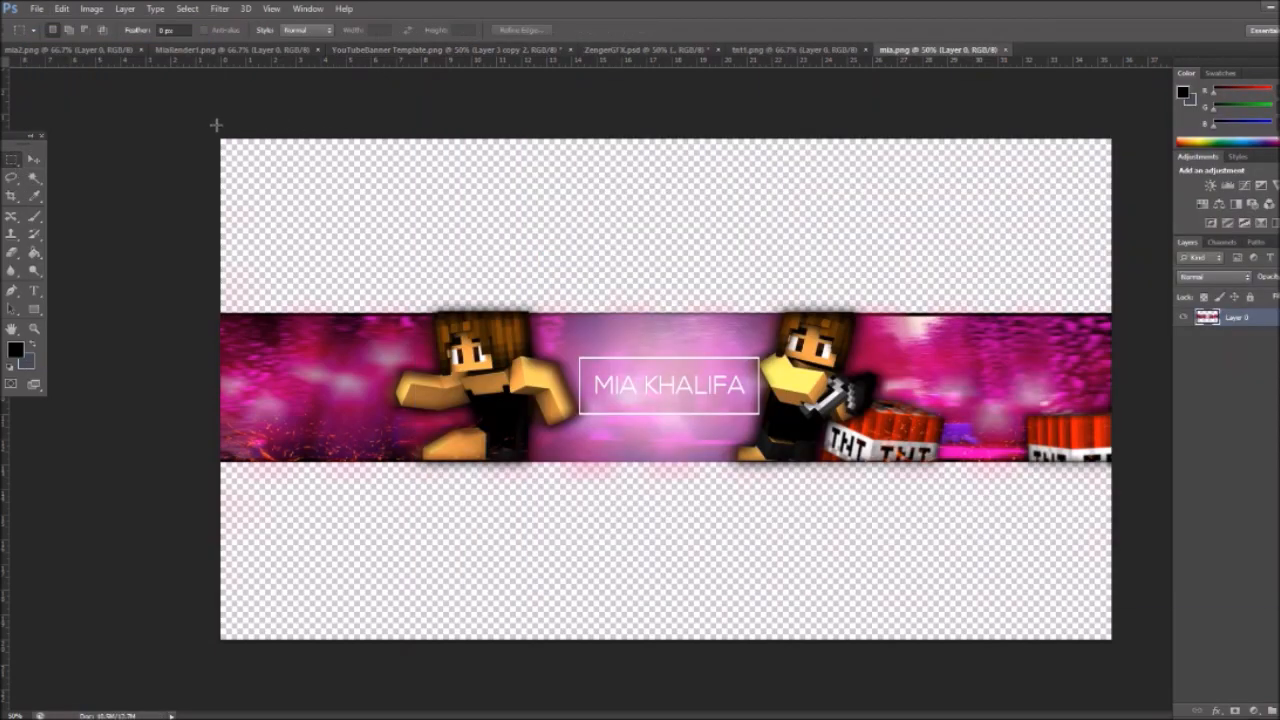
{"action": "left_click_drag", "start_coordinate": [216, 125], "coordinate": [1203, 315]}
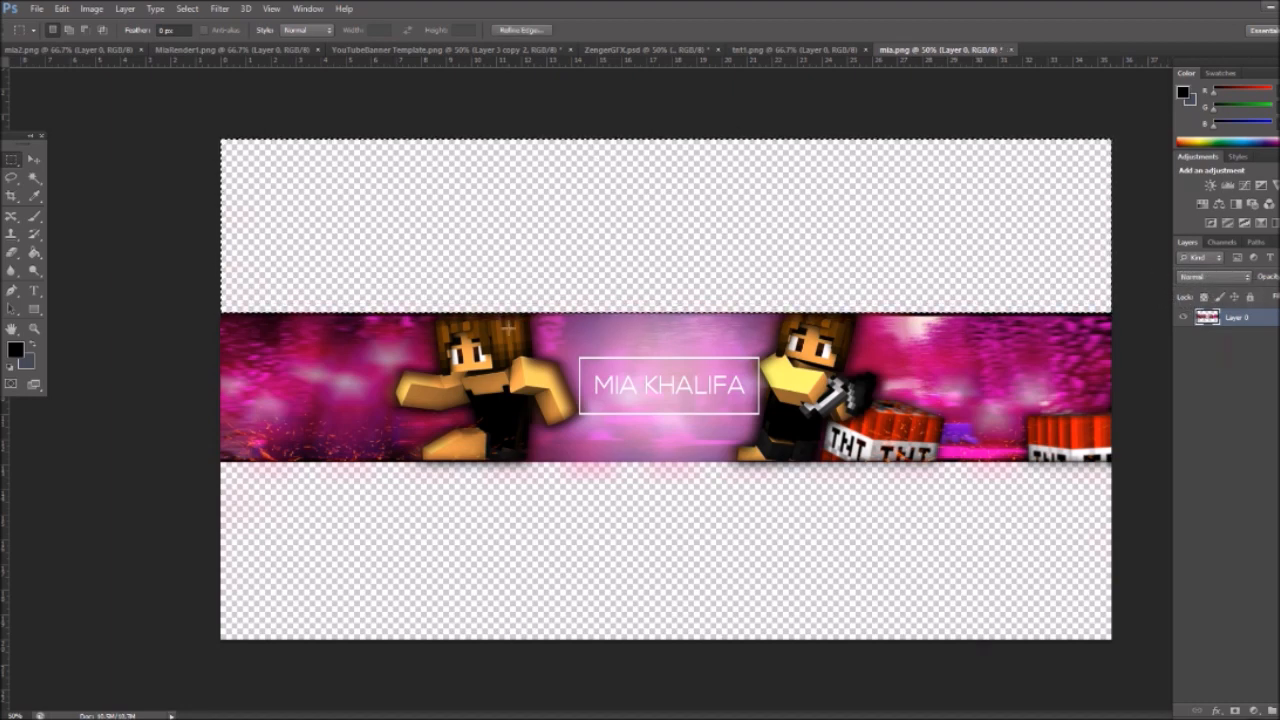
{"action": "left_click_drag", "start_coordinate": [1087, 647], "coordinate": [132, 462]}
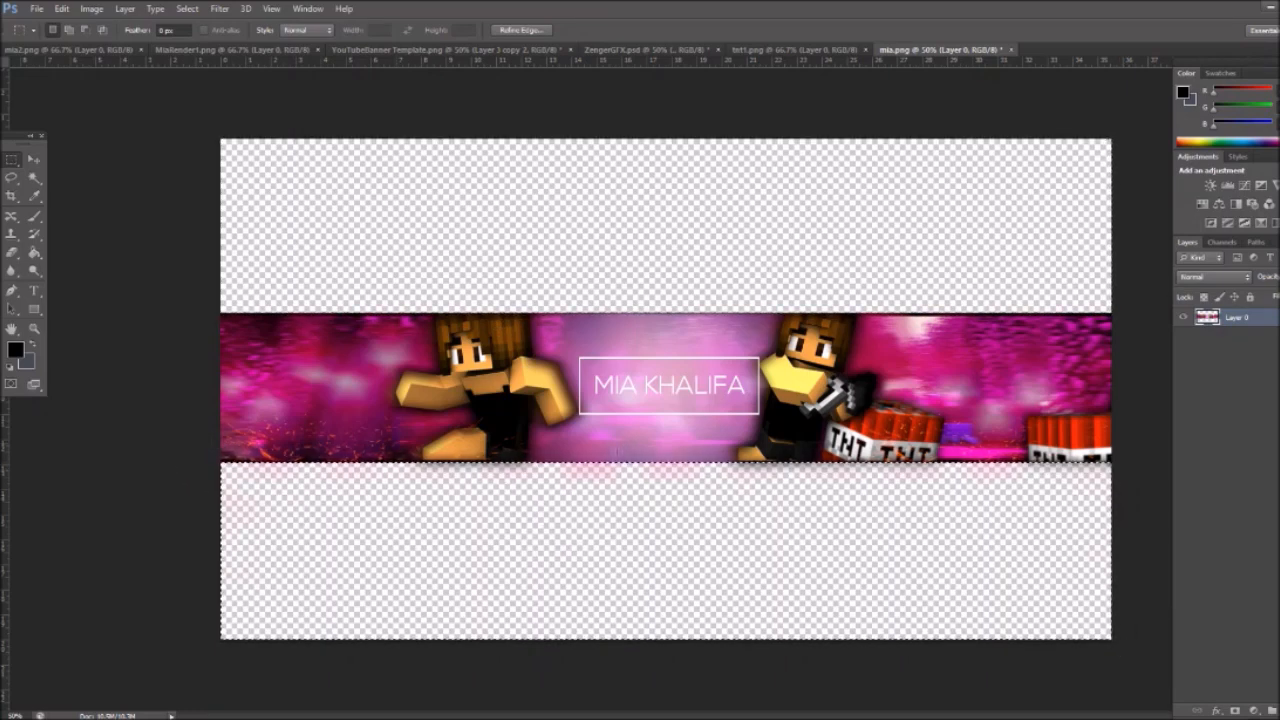
{"action": "key", "text": "Delete"}
{"action": "key", "text": "ctrl+d"}
{"action": "key", "text": "v"}
- Add a black stroke to the flattened banner, positioned Inside, and adjust its size
{"action": "right_click", "coordinate": [1236, 337]}
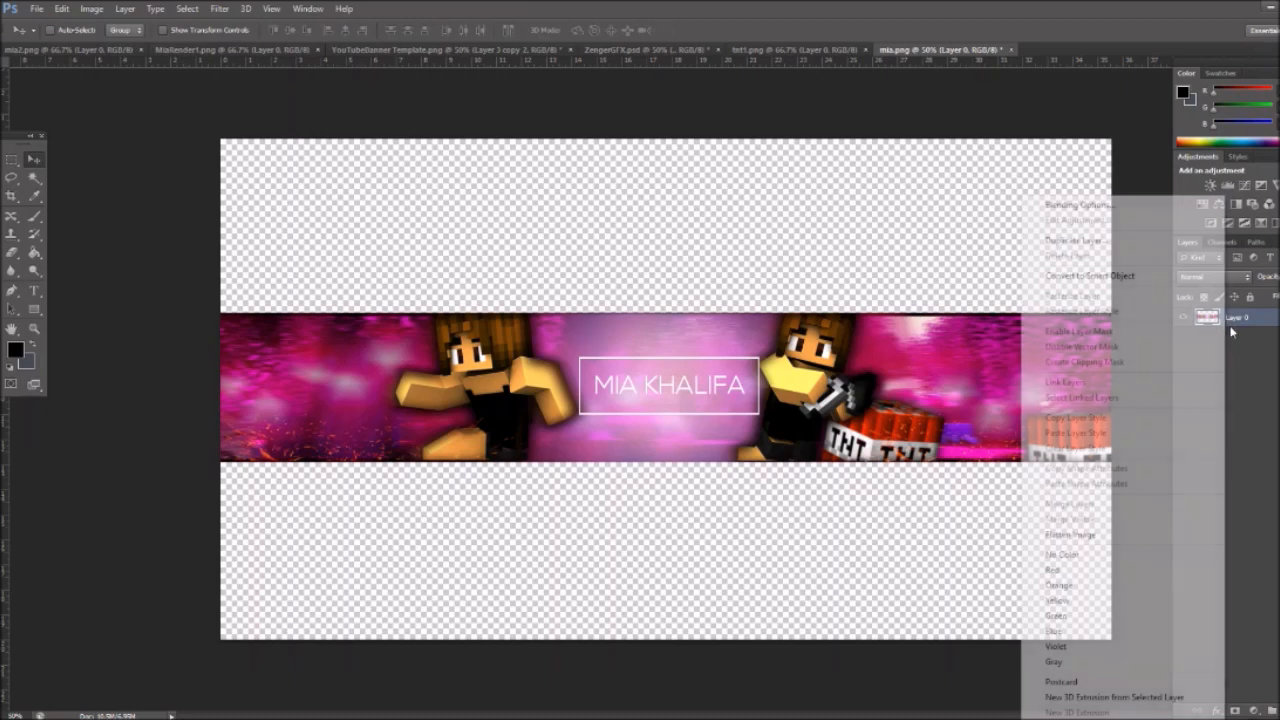
{"action": "left_click", "coordinate": [1085, 206]}
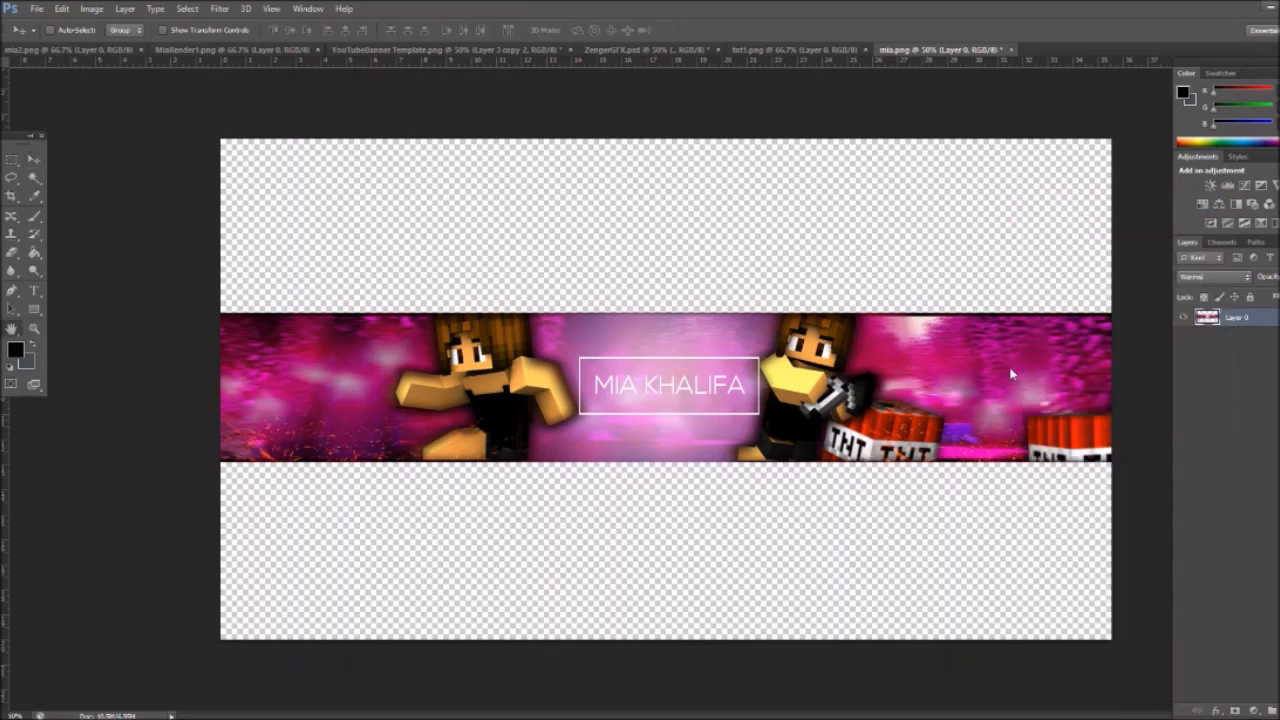
{"action": "left_click", "coordinate": [868, 441]}
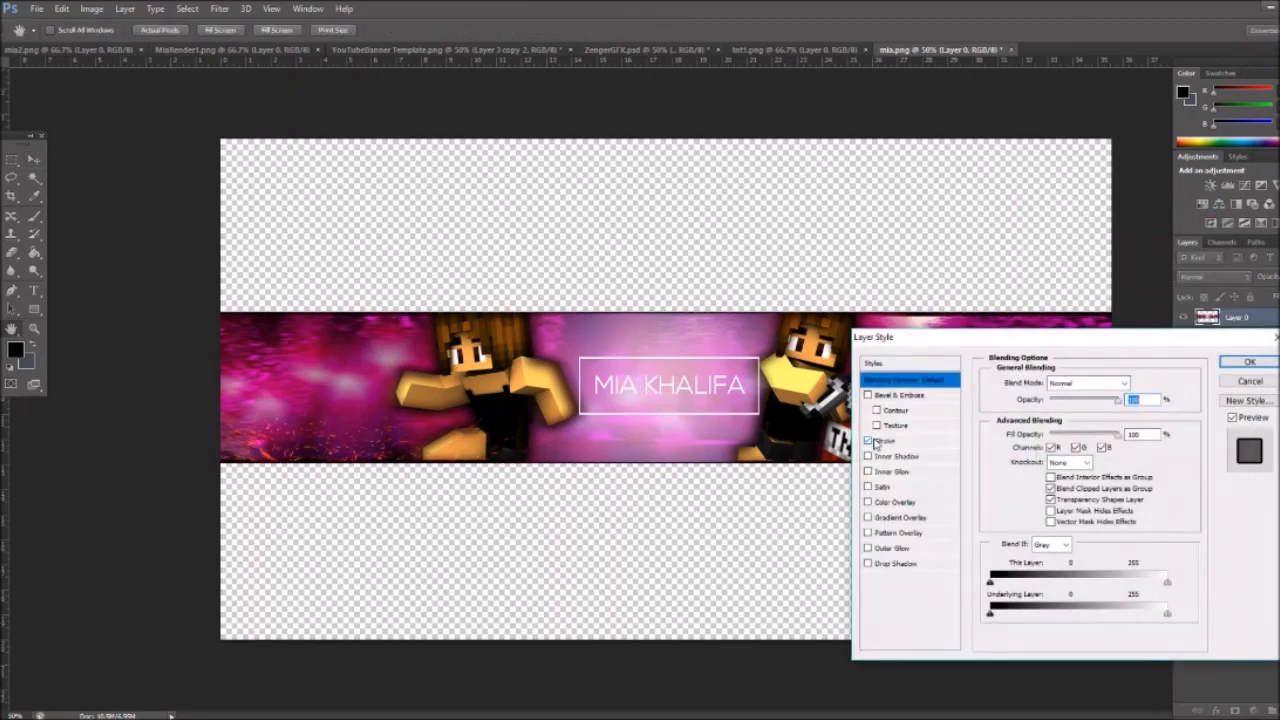
{"action": "left_click", "coordinate": [929, 442]}
{"action": "left_click", "coordinate": [1060, 398]}
{"action": "left_click", "coordinate": [1048, 418]}
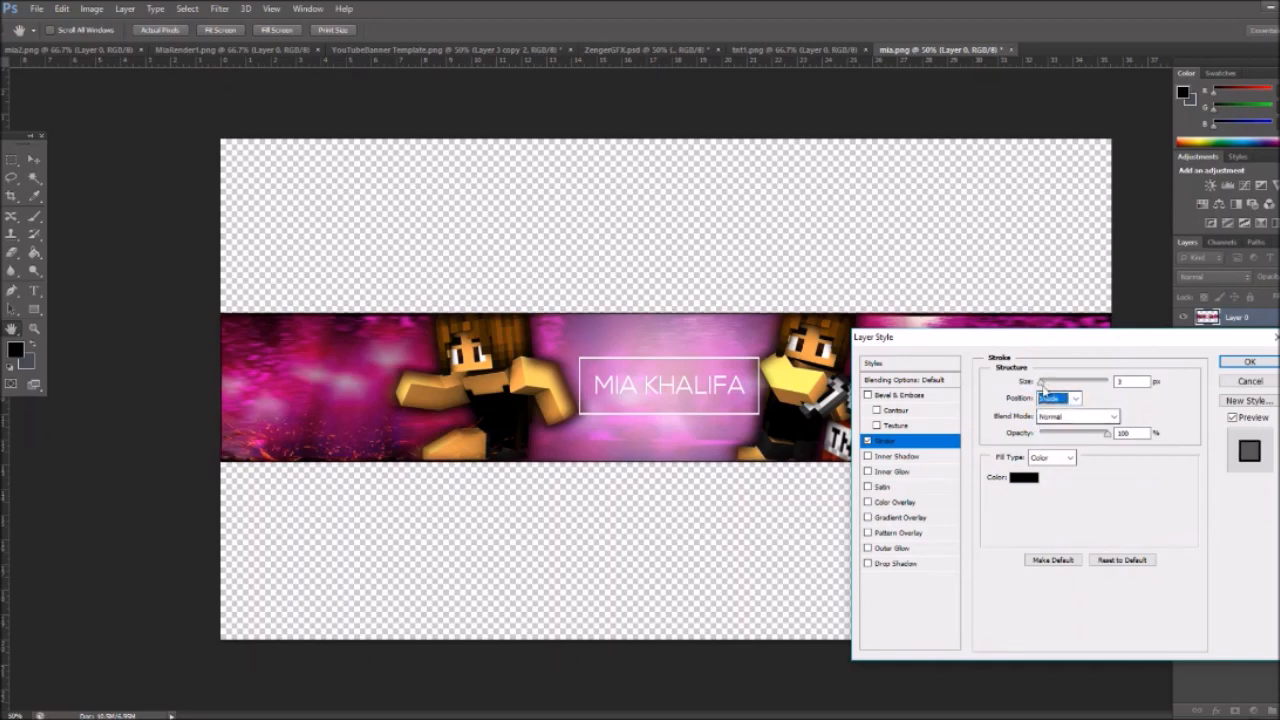
{"action": "left_click_drag", "start_coordinate": [1042, 385], "coordinate": [1046, 386]}
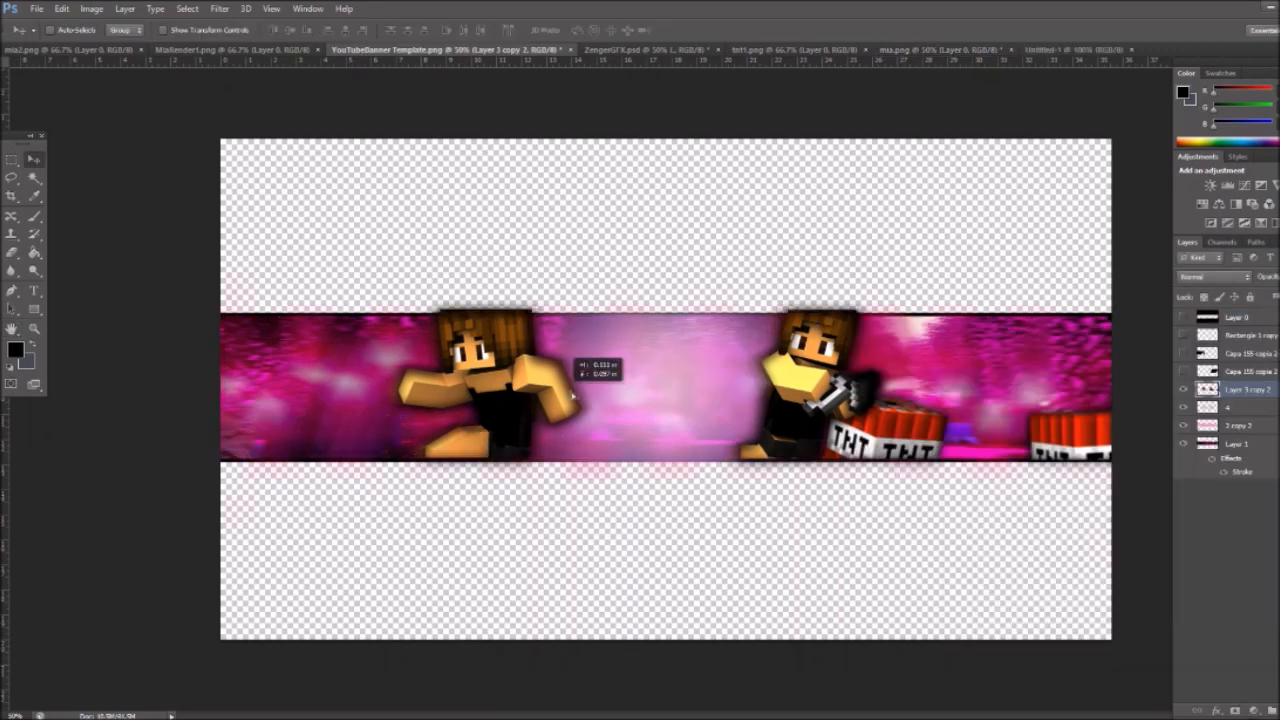
- Shift the character layer of the banner template so the running character is centred, and merge the visible layers
{"action": "left_click_drag", "start_coordinate": [567, 395], "coordinate": [718, 397]}
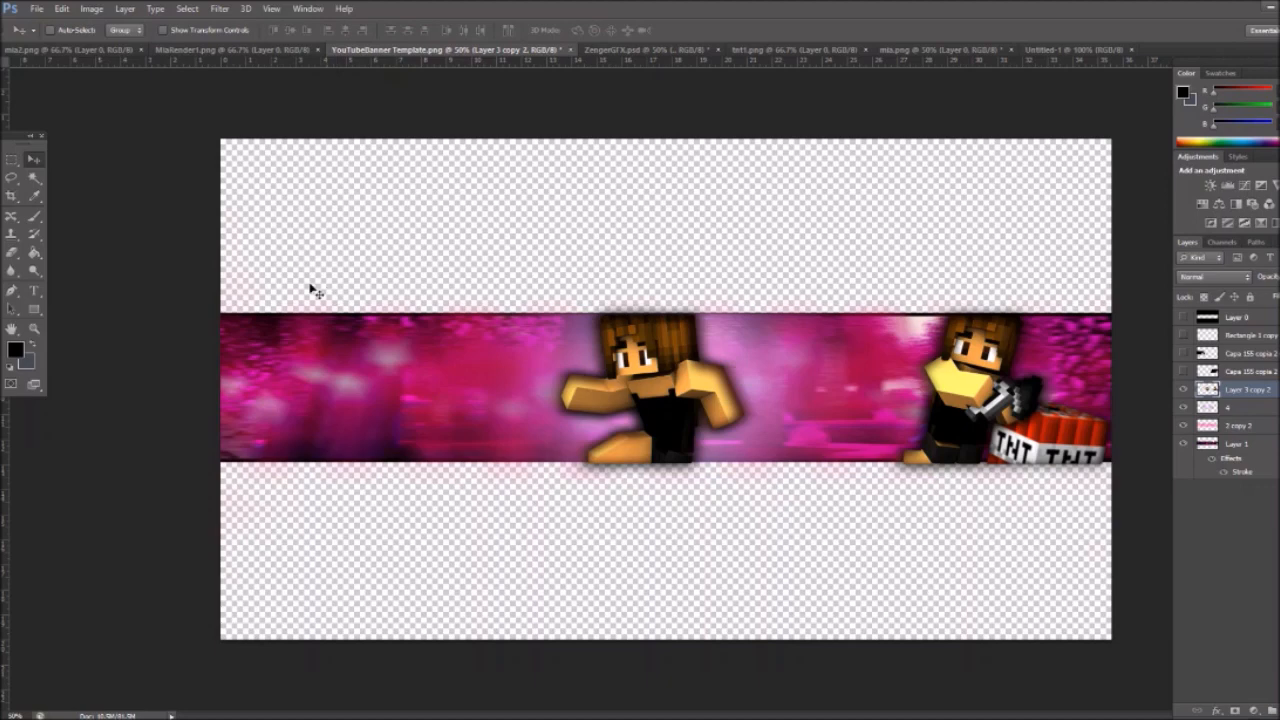
{"action": "right_click", "coordinate": [1245, 389]}
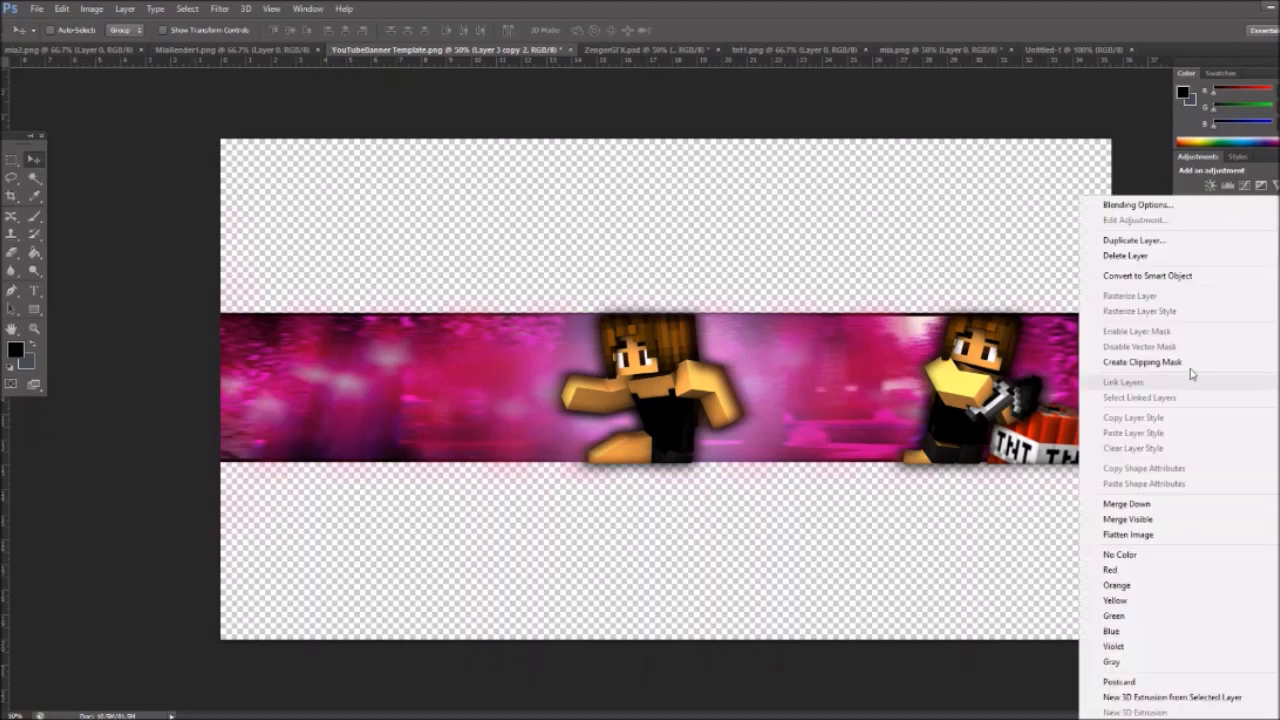
{"action": "left_click", "coordinate": [1128, 518]}
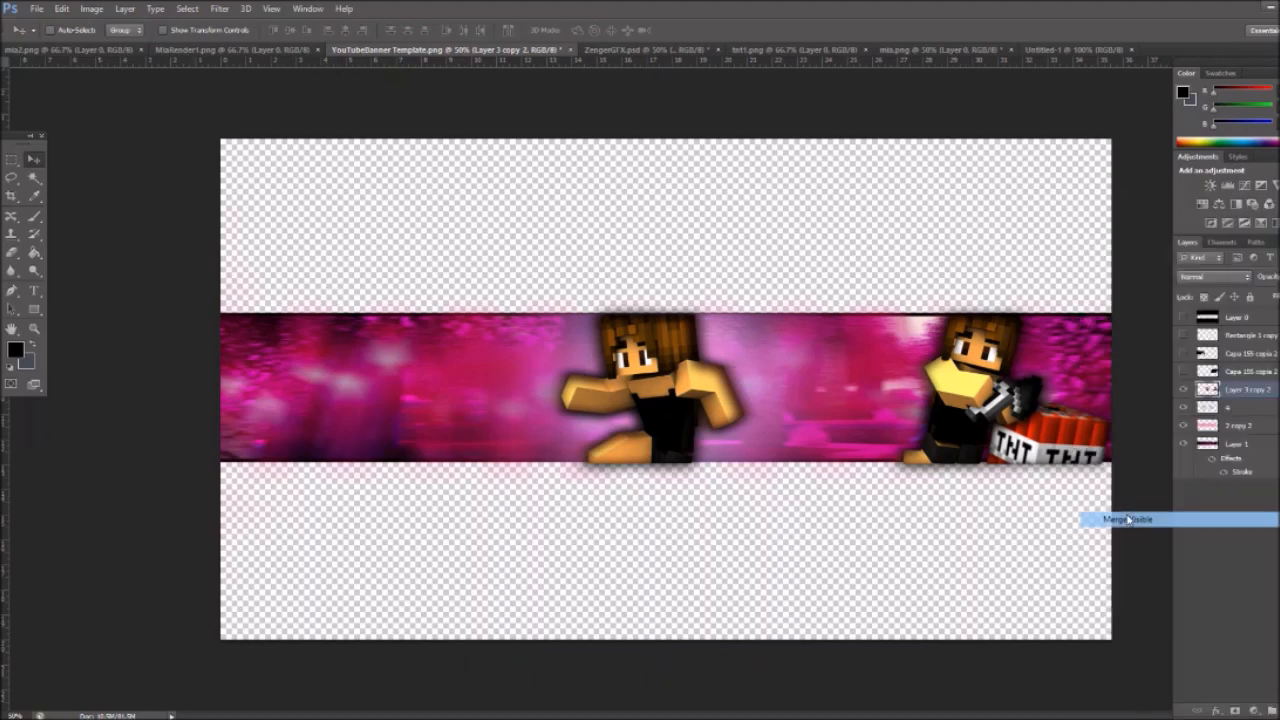
- Select a roughly square area around the centred character, place it in the Untitled-1 icon document and return to mia.png
{"action": "left_click", "coordinate": [12, 160]}
{"action": "left_click_drag", "start_coordinate": [536, 313], "coordinate": [806, 459]}
{"action": "left_click", "coordinate": [33, 159]}
{"action": "left_click_drag", "start_coordinate": [745, 318], "coordinate": [725, 215]}
{"action": "left_click", "coordinate": [906, 50]}
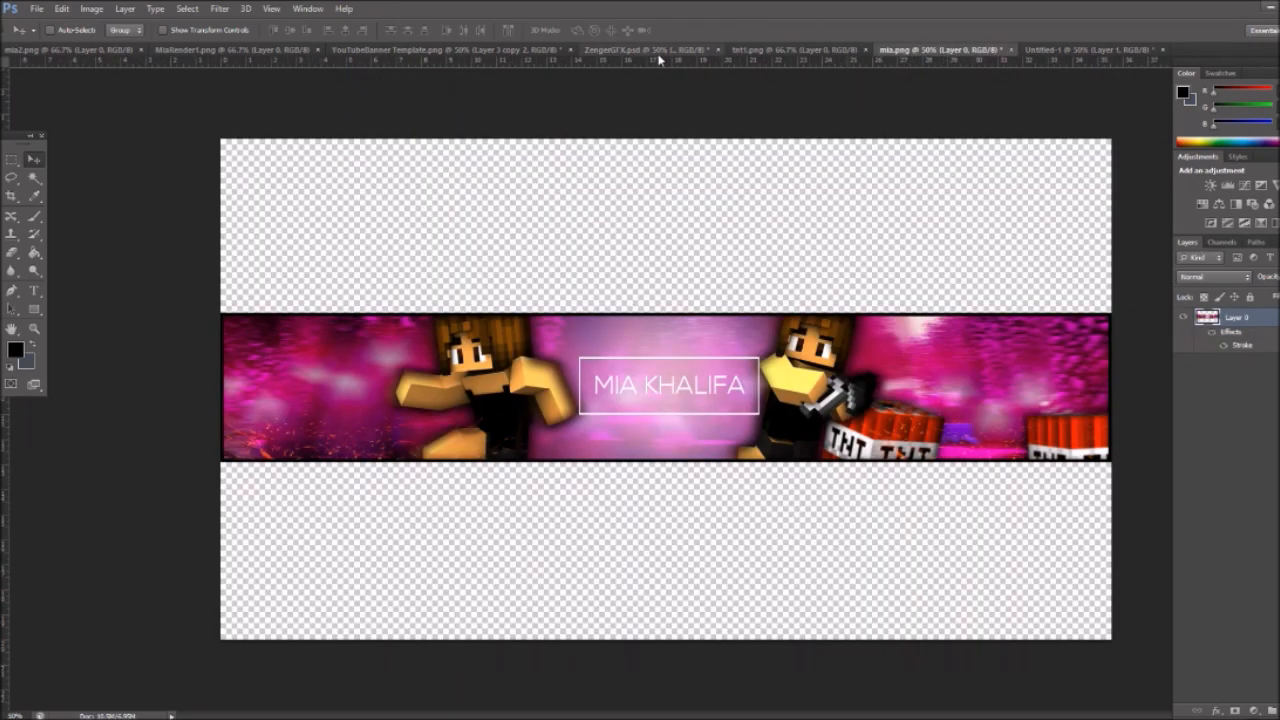
- Switch to ZengerGFX.psd, hide the smoke particle, and replace the expanded Particles group with the Colour Corrections group
{"action": "left_click", "coordinate": [609, 56]}
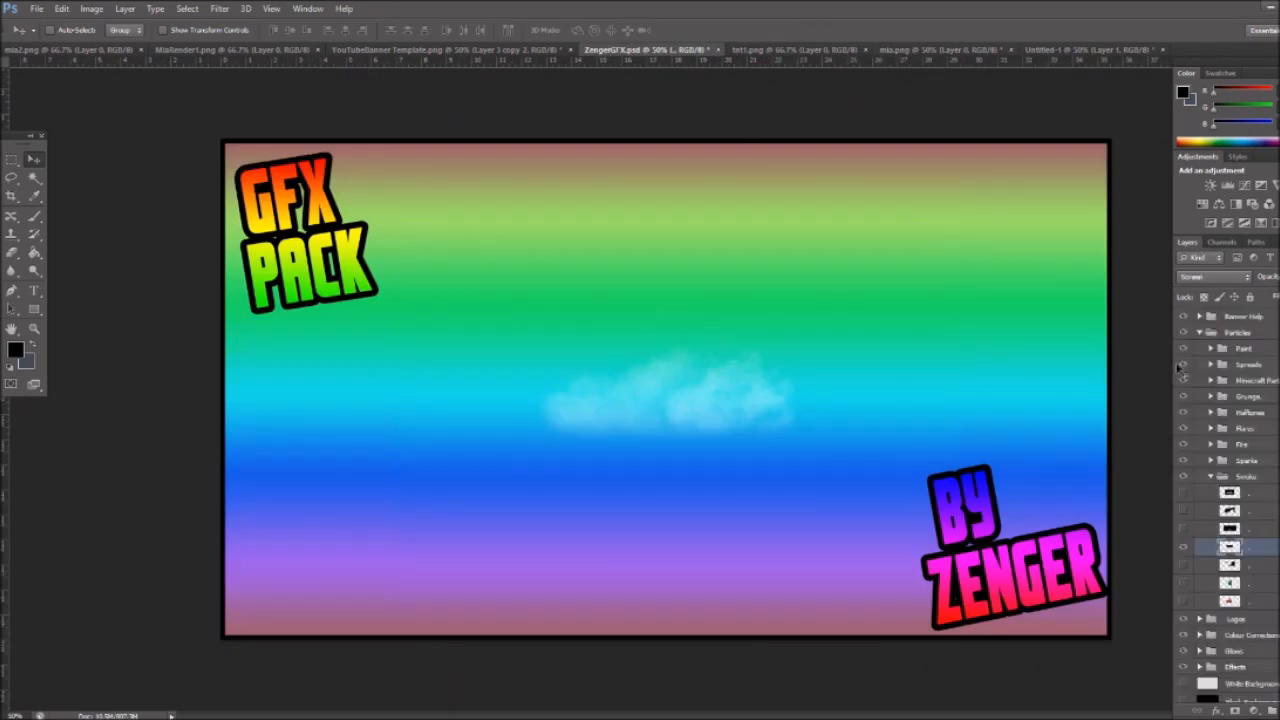
{"action": "left_click", "coordinate": [1183, 547]}
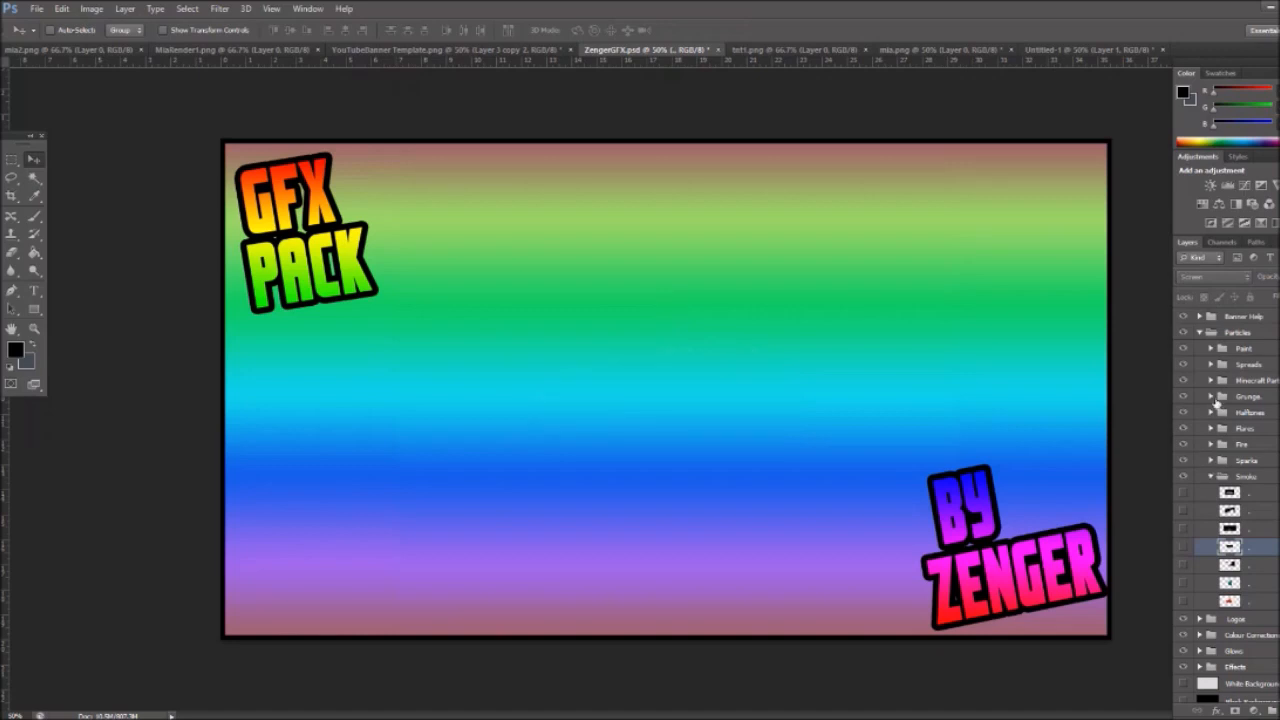
{"action": "left_click", "coordinate": [1200, 333]}
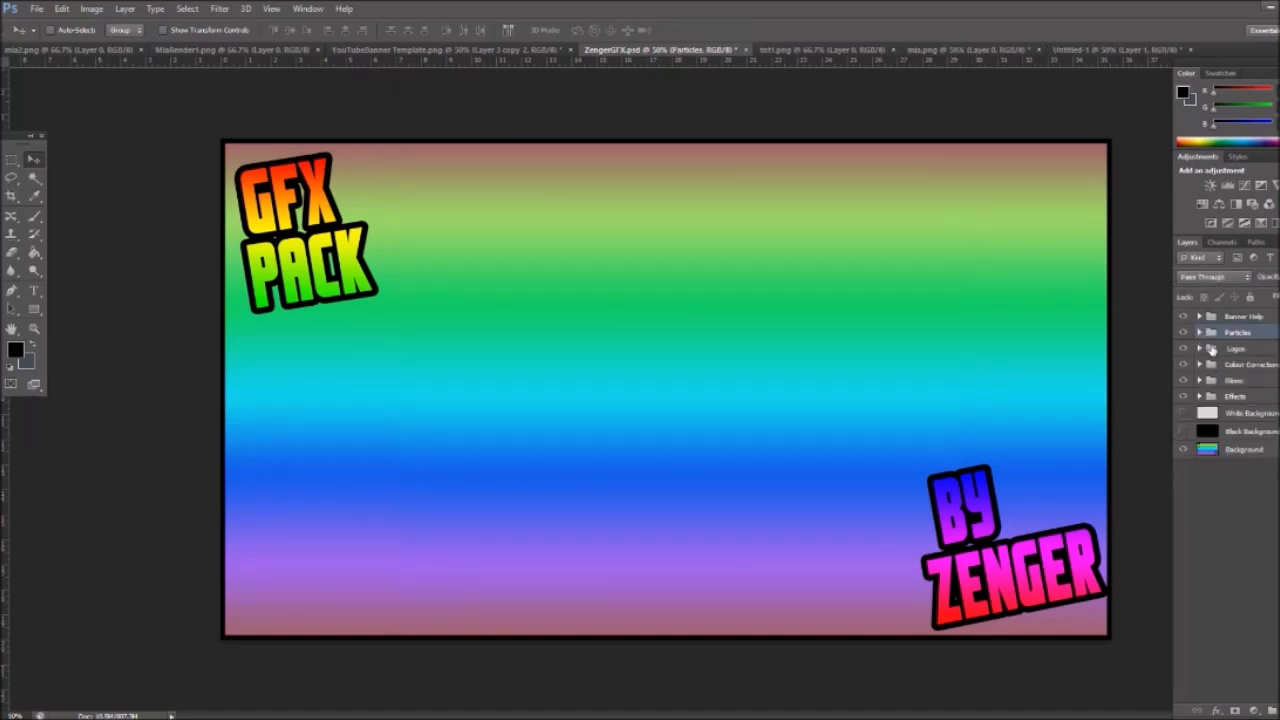
{"action": "left_click", "coordinate": [1200, 364]}
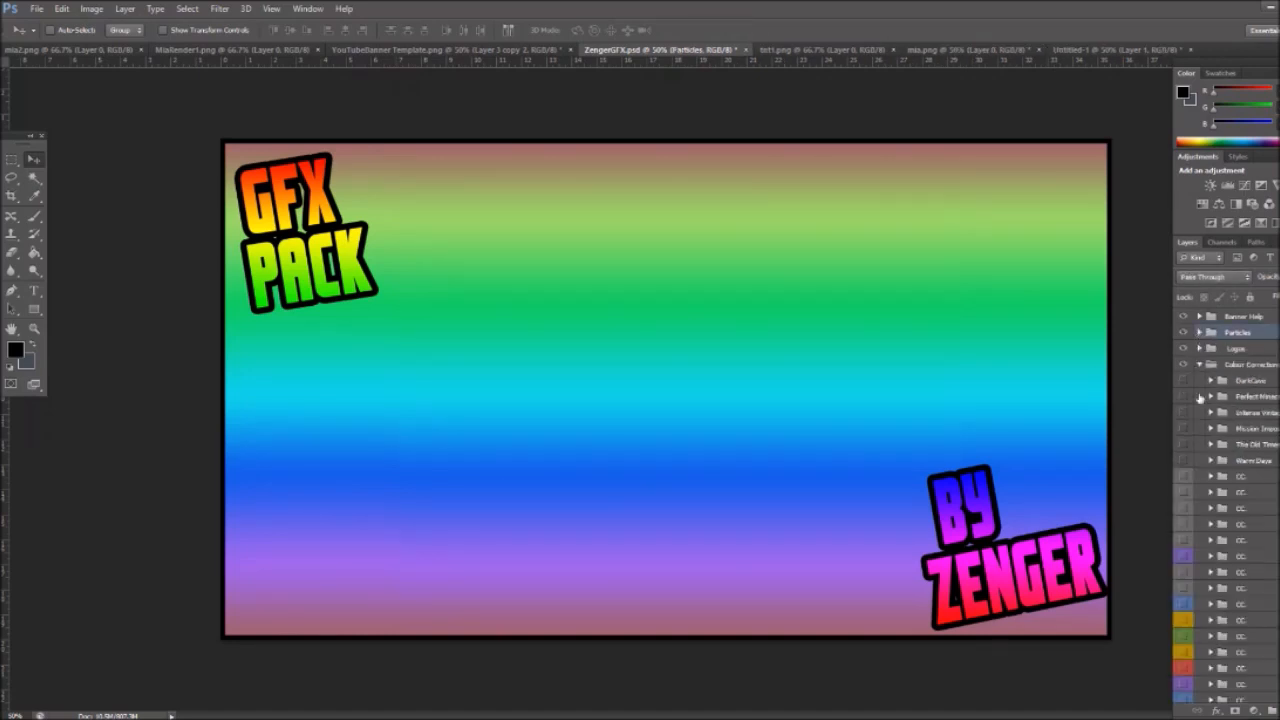
- Preview the DarkCave correction and try the Intense Vintage correction on the mia.png banner
{"action": "left_click", "coordinate": [1183, 380]}
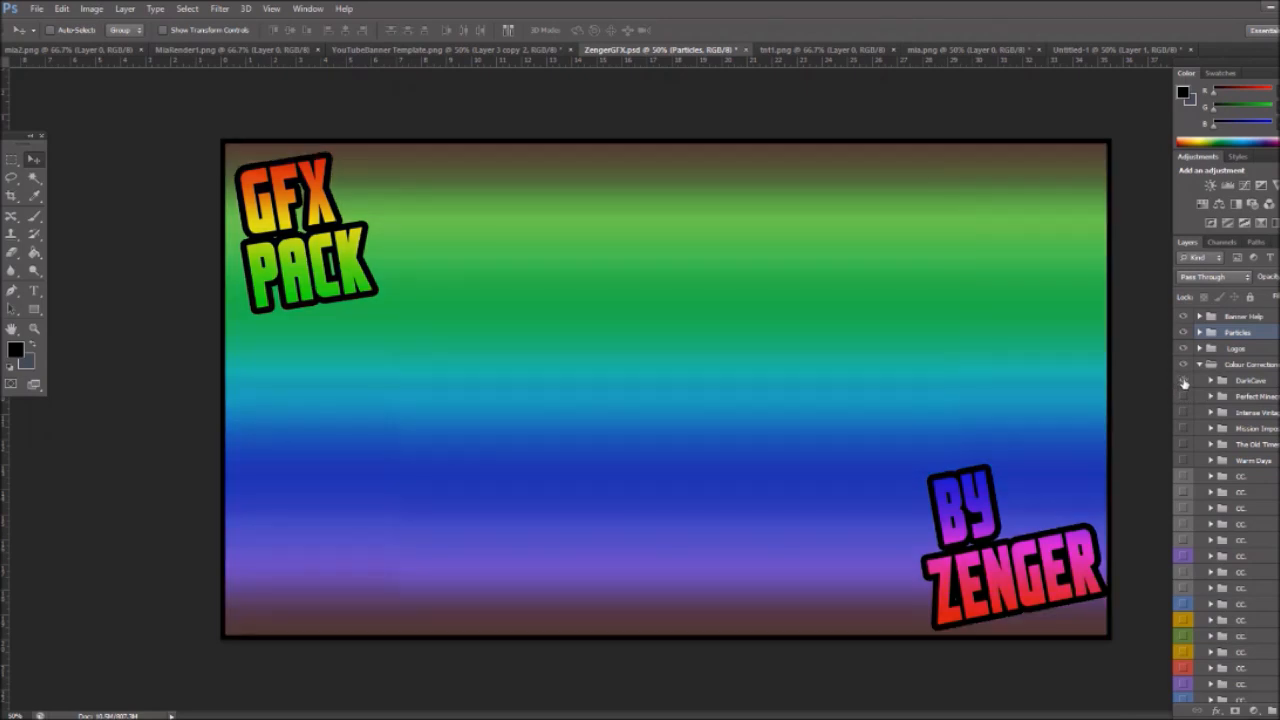
{"action": "left_click", "coordinate": [1183, 380]}
{"action": "left_click", "coordinate": [1183, 412]}
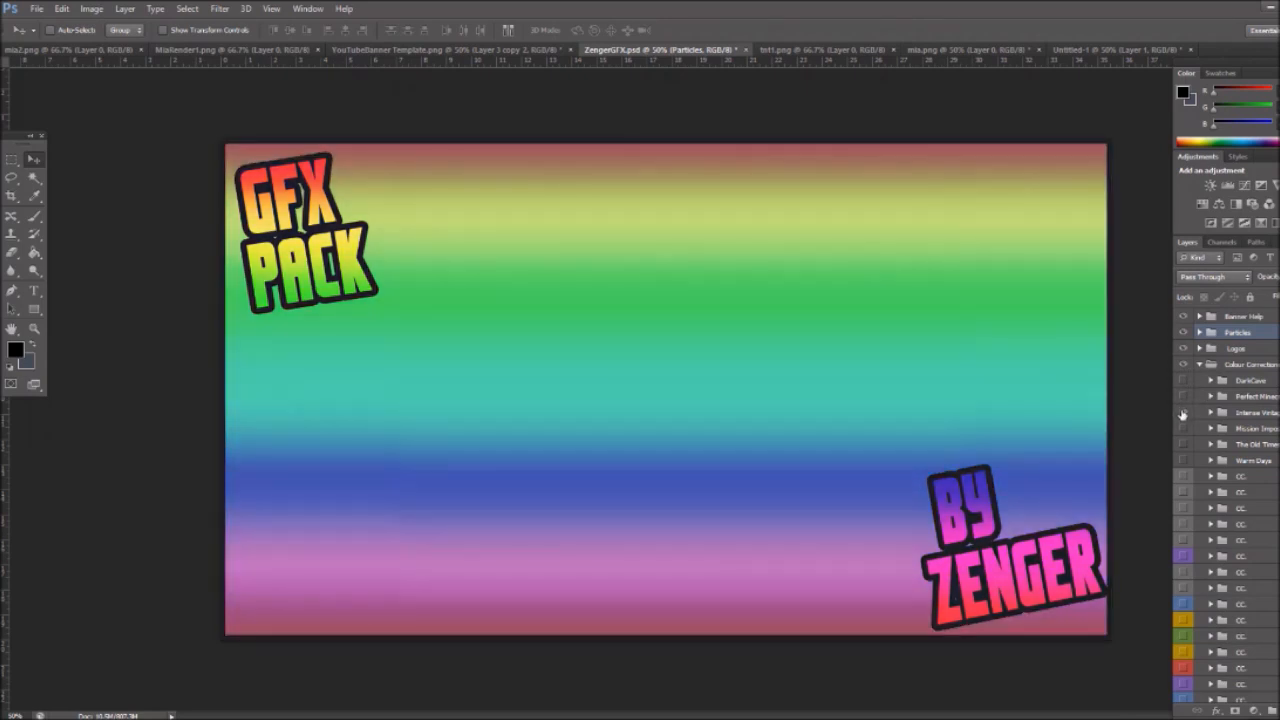
{"action": "left_click", "coordinate": [1185, 412]}
{"action": "left_click", "coordinate": [1185, 412]}
{"action": "left_click", "coordinate": [1241, 416]}
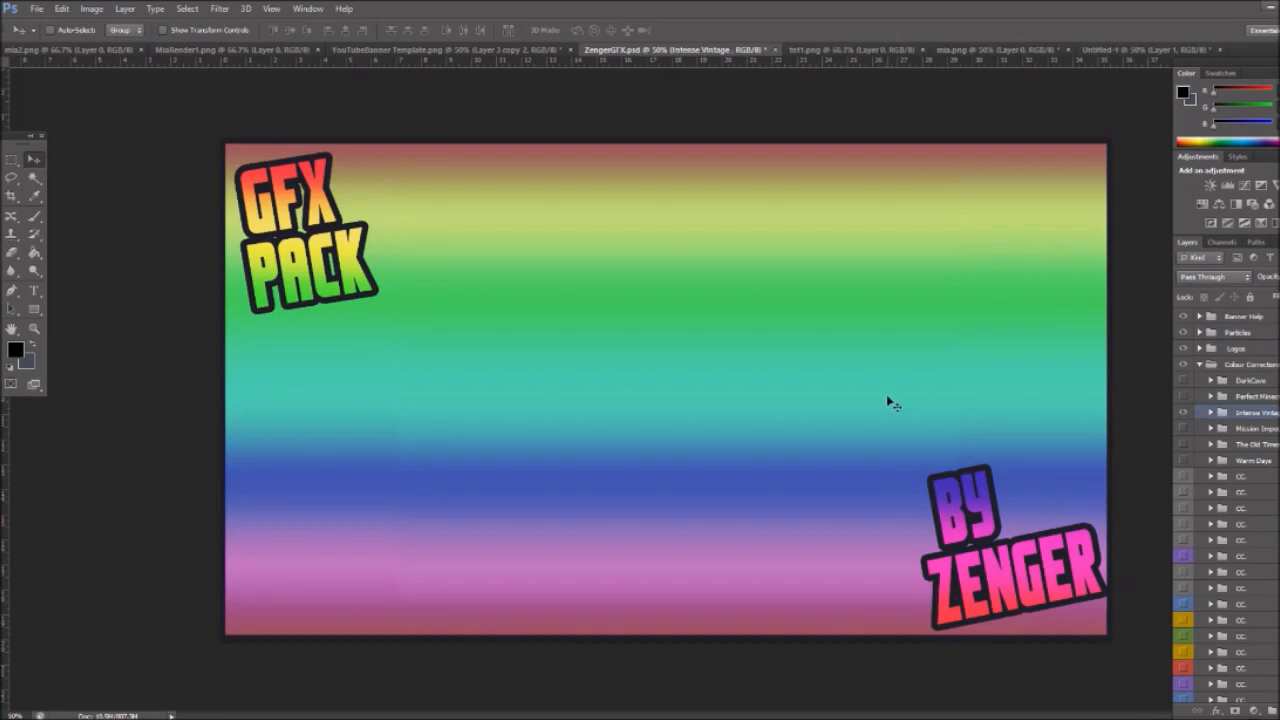
{"action": "left_click_drag", "start_coordinate": [981, 48], "coordinate": [865, 310]}
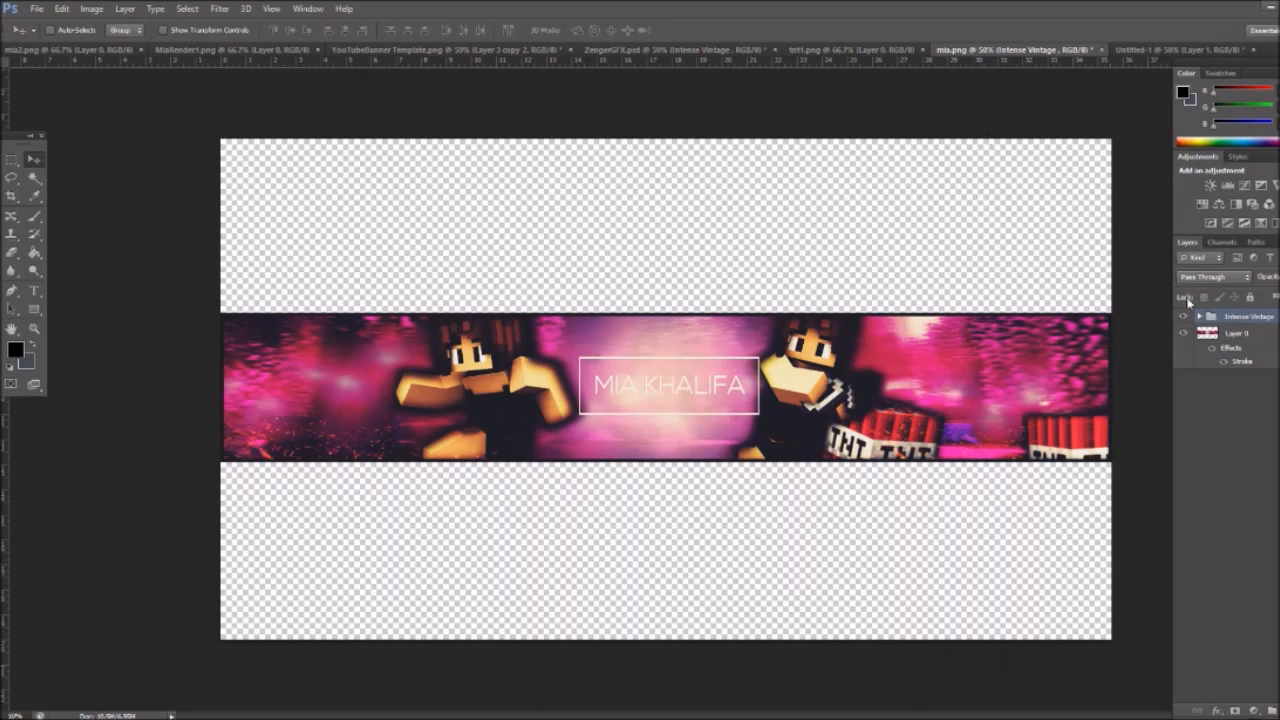
{"action": "key", "text": "ctrl+z"}
{"action": "left_click", "coordinate": [655, 50]}
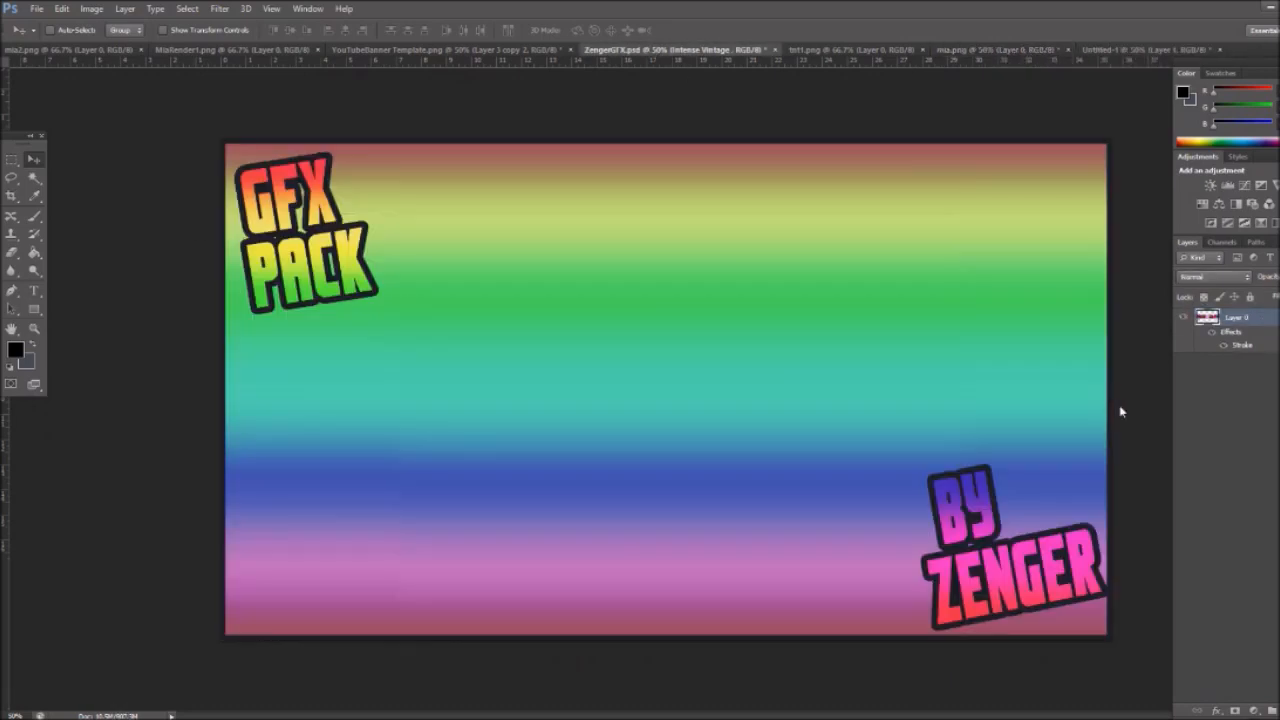
{"action": "left_click", "coordinate": [1183, 412]}
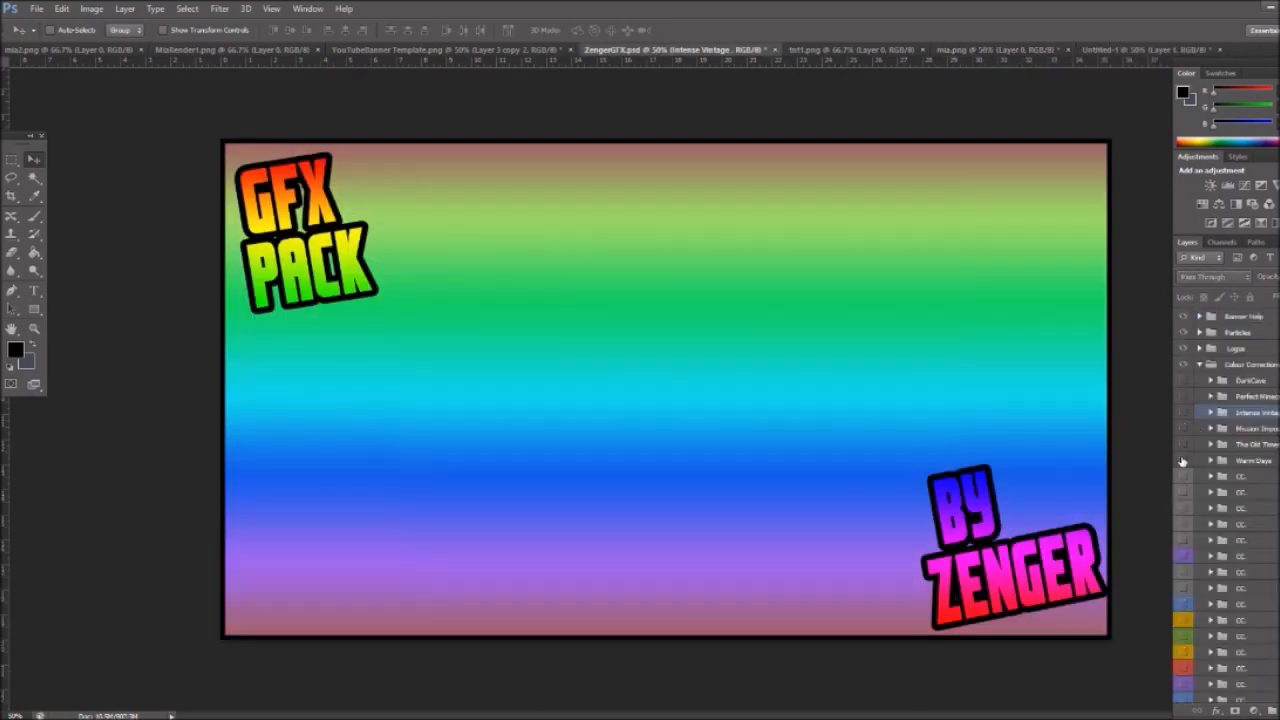
- Copy the Warm Days colour correction group onto the mia.png banner and compare the banner with and without it
{"action": "left_click", "coordinate": [1183, 460]}
{"action": "left_click", "coordinate": [1228, 462]}
{"action": "left_click_drag", "start_coordinate": [918, 328], "coordinate": [884, 295]}
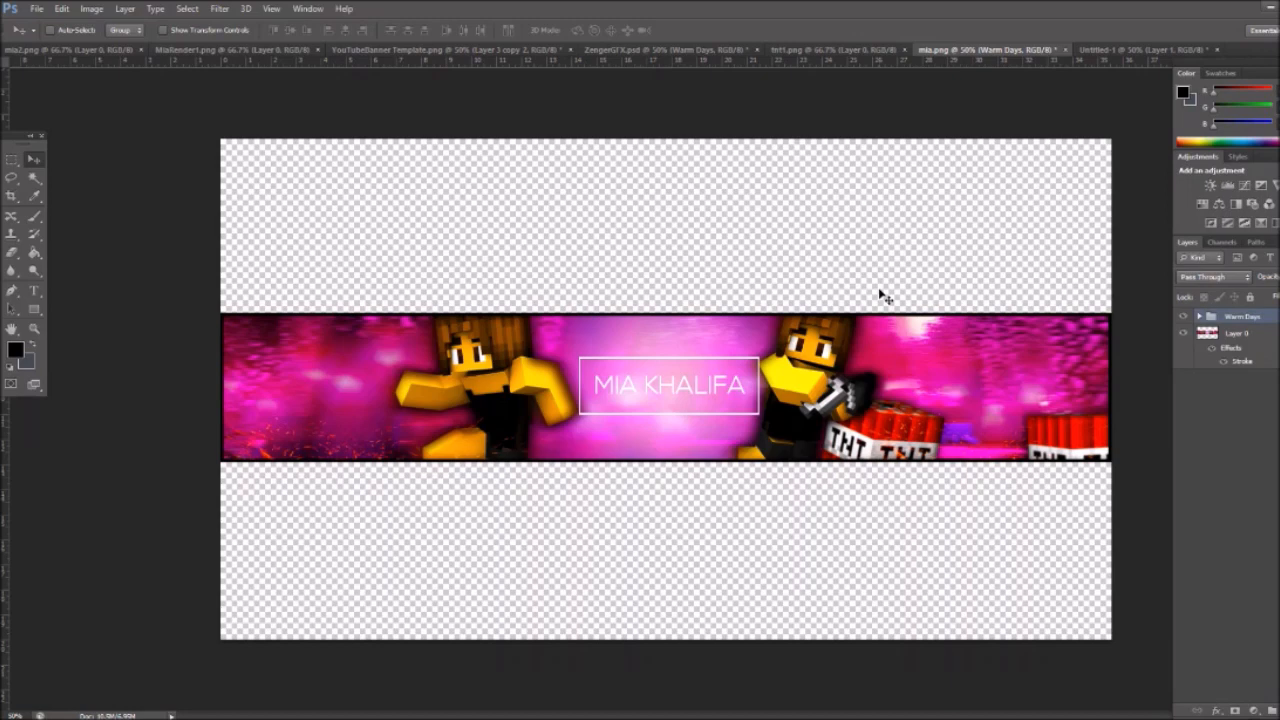
{"action": "left_click", "coordinate": [1184, 317]}
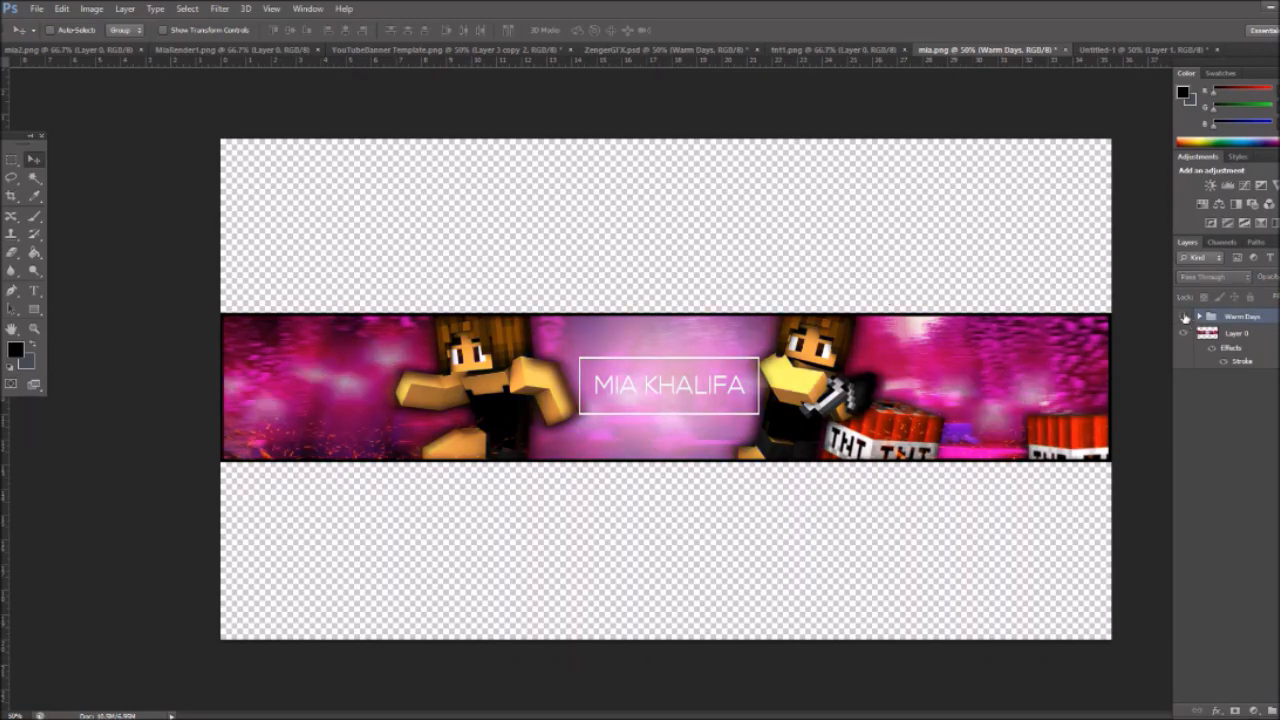
{"action": "left_click", "coordinate": [1184, 317]}
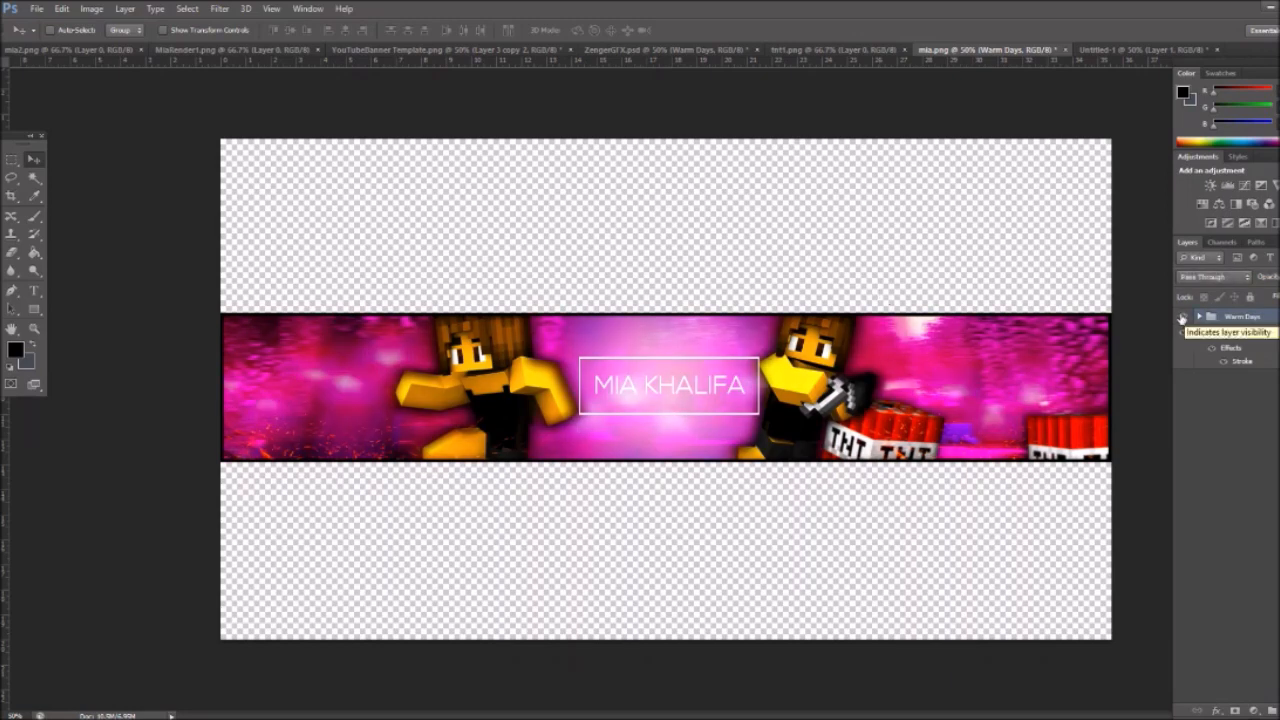
- Delete the white Background layer in Untitled-1, and merge Warm Days into the icon with a black stroke around it
{"action": "key", "text": "ctrl+Tab"}
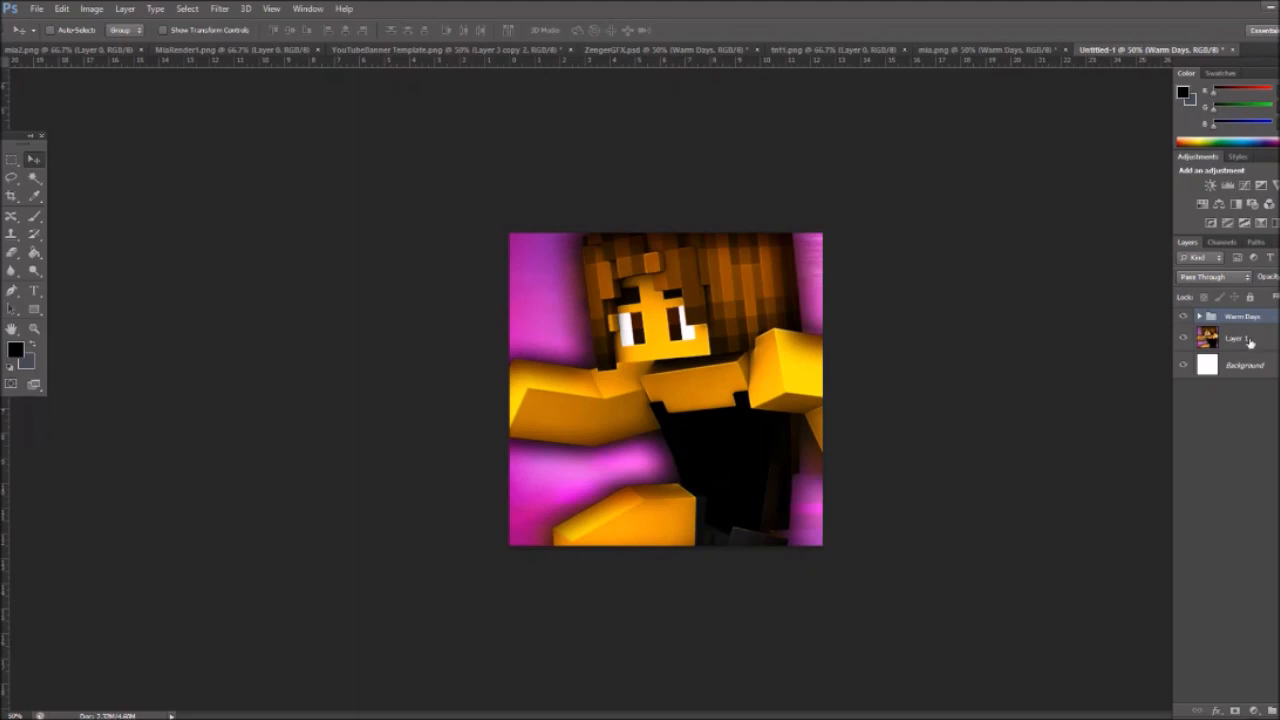
{"action": "left_click", "coordinate": [1240, 367]}
{"action": "key", "text": "Delete"}
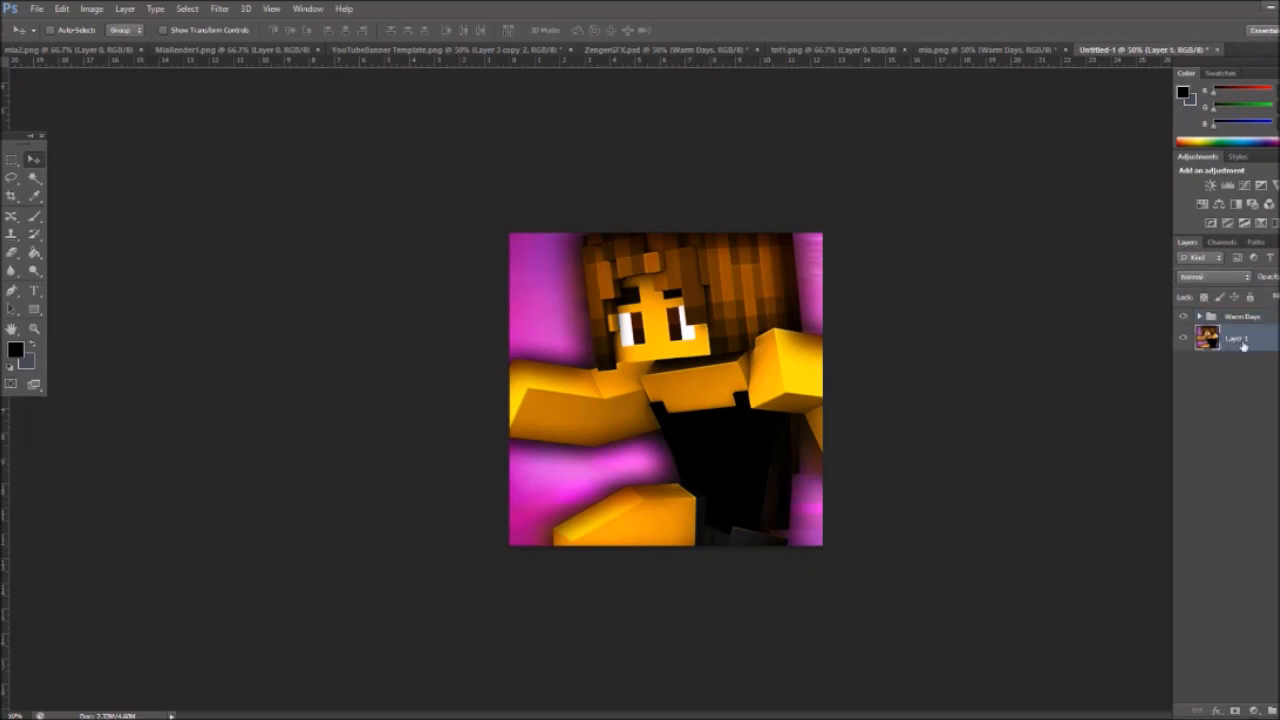
{"action": "right_click", "coordinate": [1243, 346]}
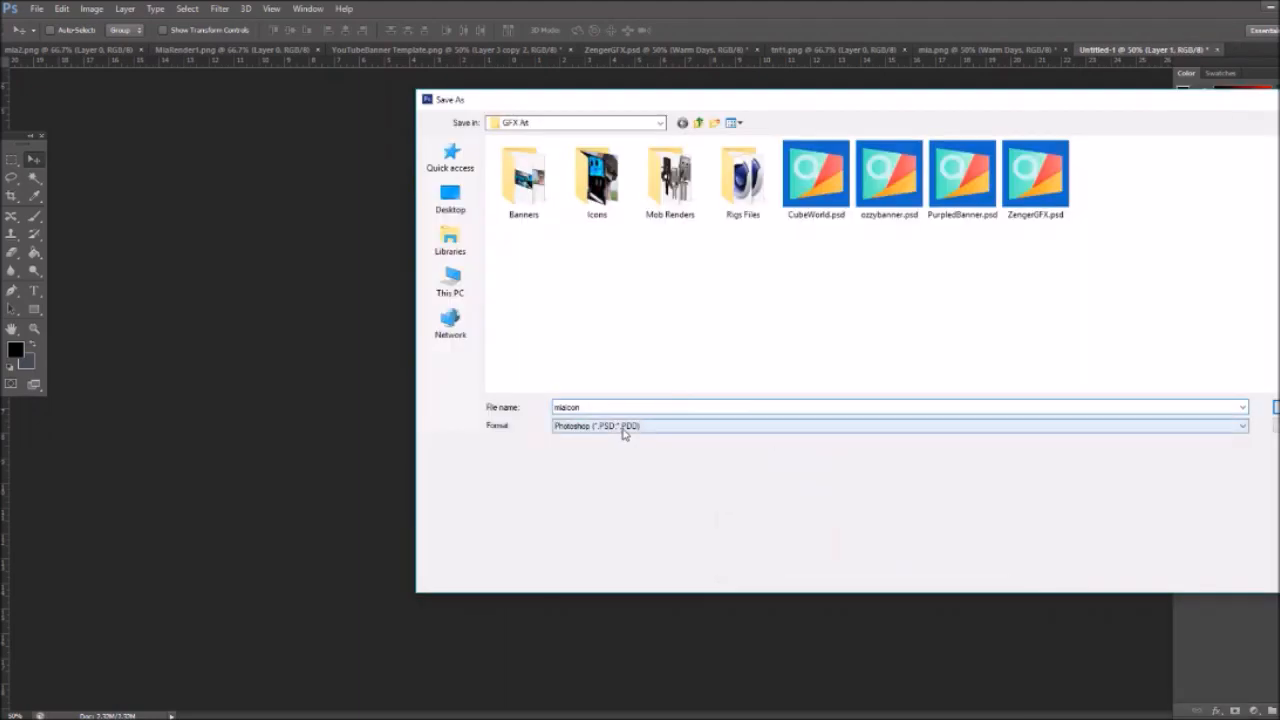
- Save the character icon in PNG format under the name miaicon
{"action": "left_click", "coordinate": [624, 427]}
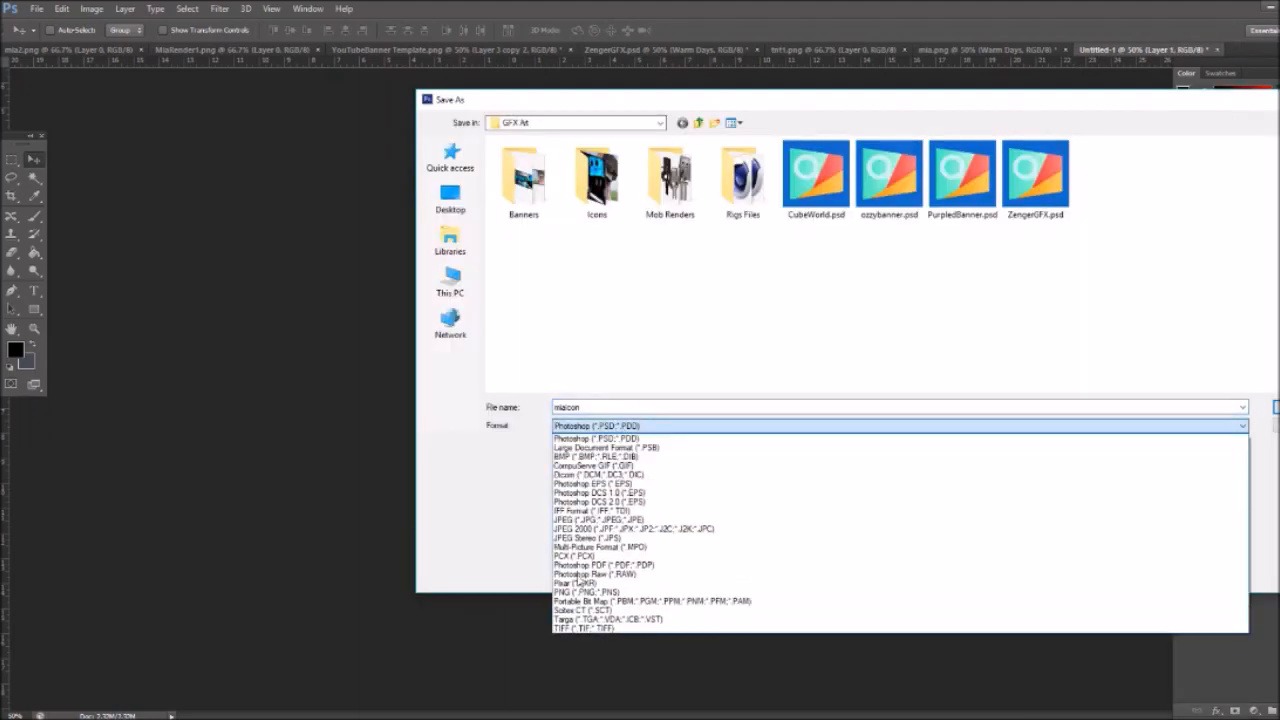
{"action": "left_click", "coordinate": [590, 593]}
{"action": "left_click", "coordinate": [1276, 407]}
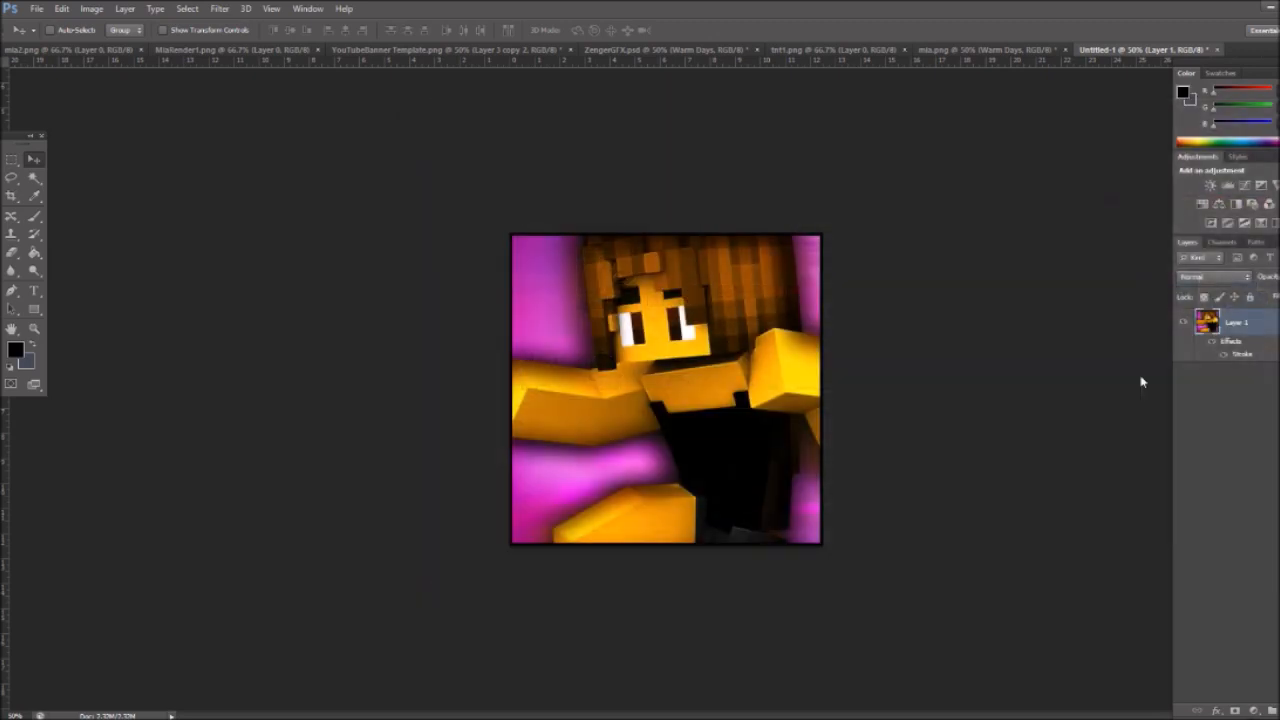
{"action": "left_click", "coordinate": [722, 228]}
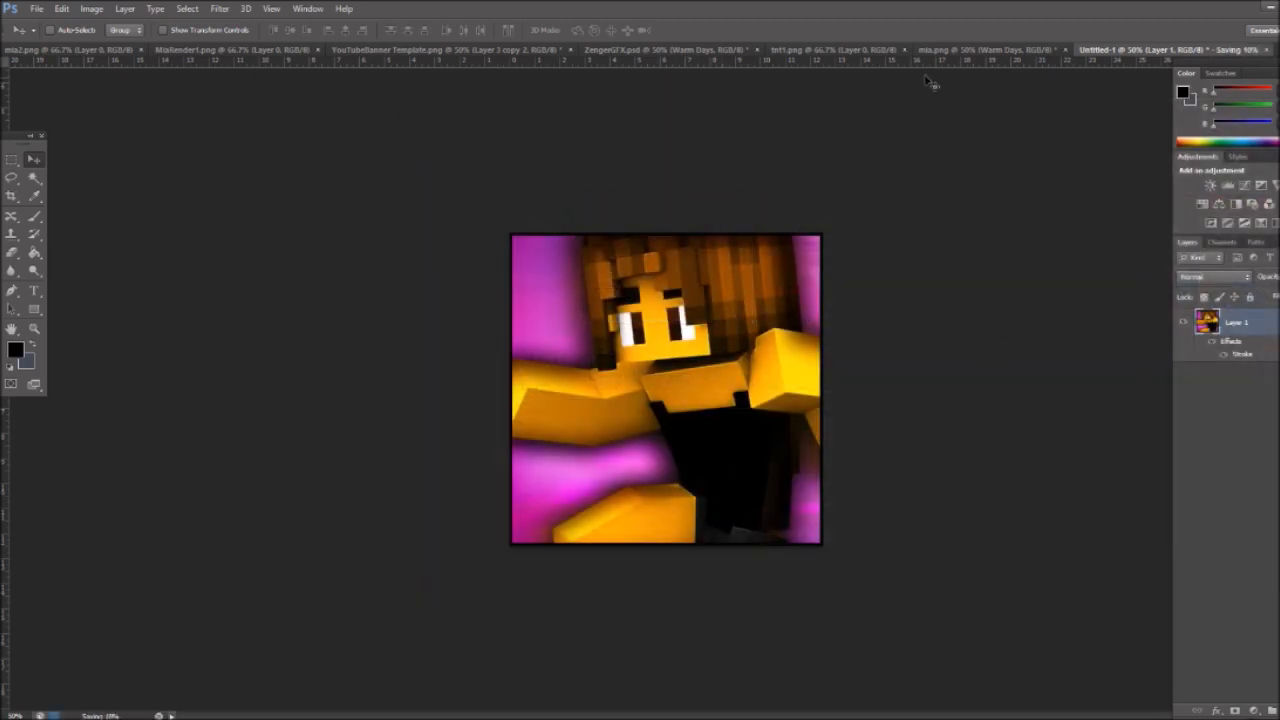
- Bring the finished icon into mia.png at the canvas's upper-left corner, with the merged banner strip moved below it
{"action": "left_click_drag", "start_coordinate": [824, 182], "coordinate": [915, 360]}
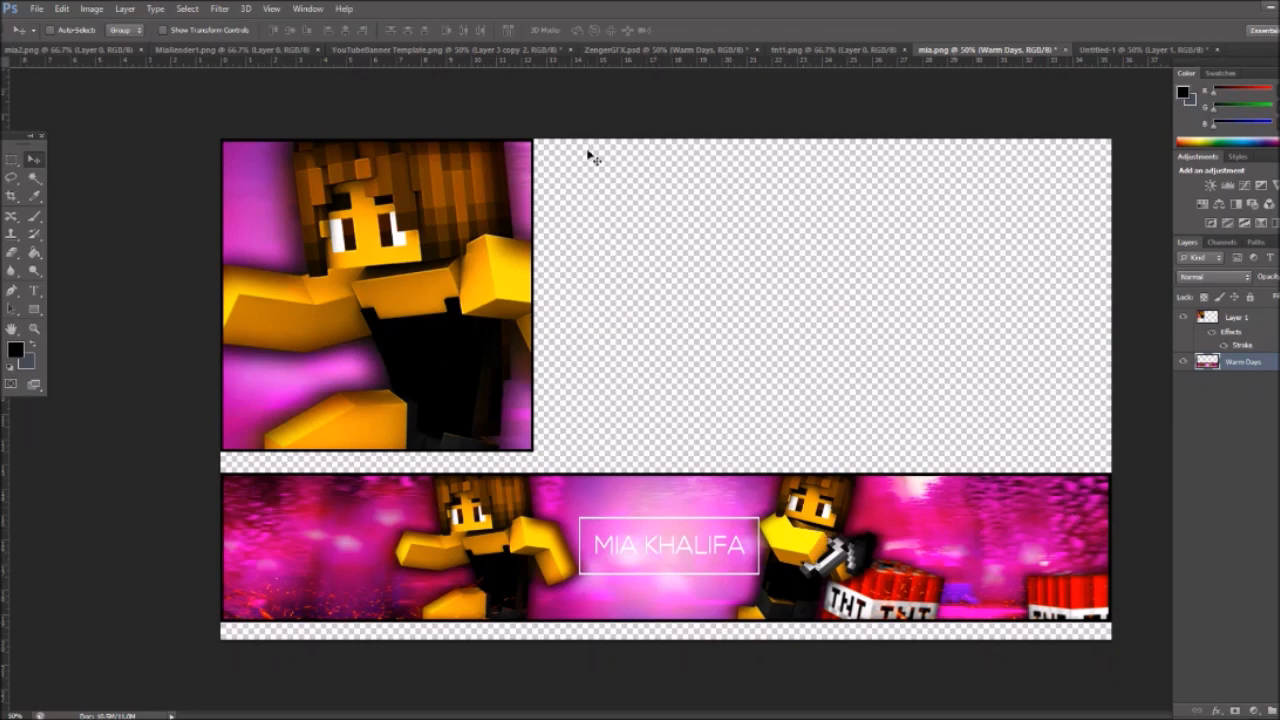
{"action": "left_click", "coordinate": [535, 717]}
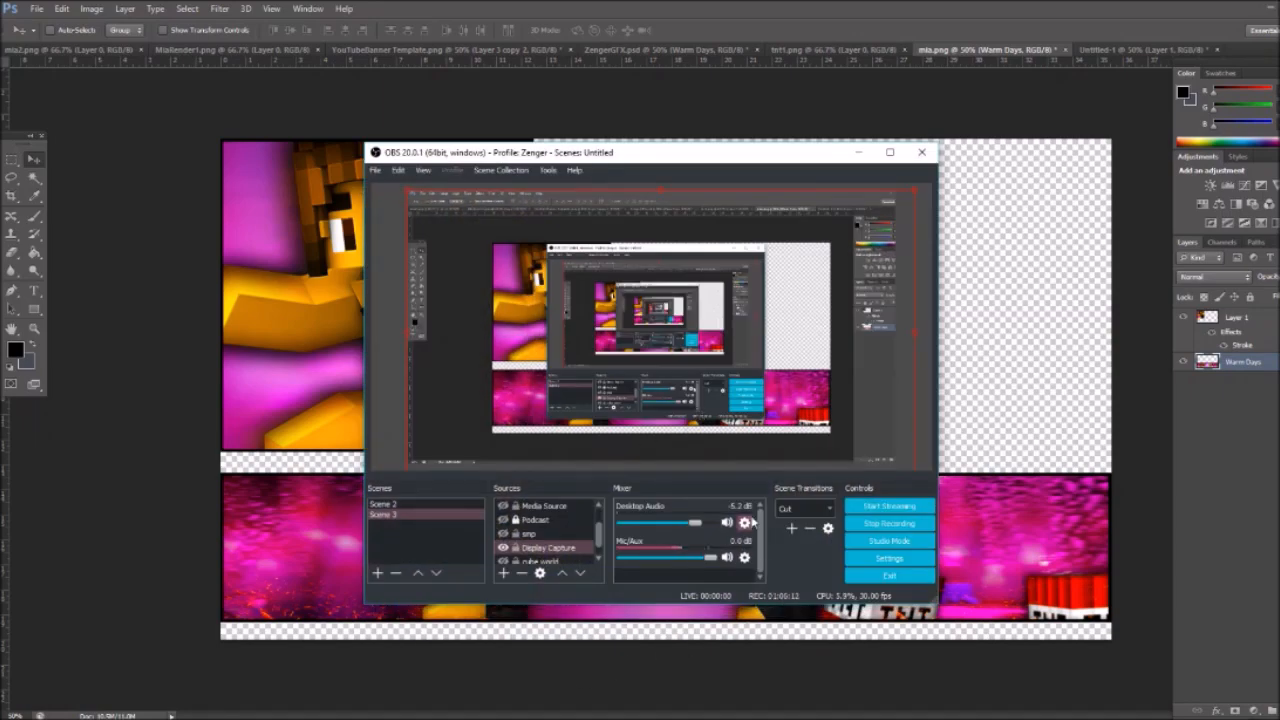
{"action": "left_click", "coordinate": [854, 152]}
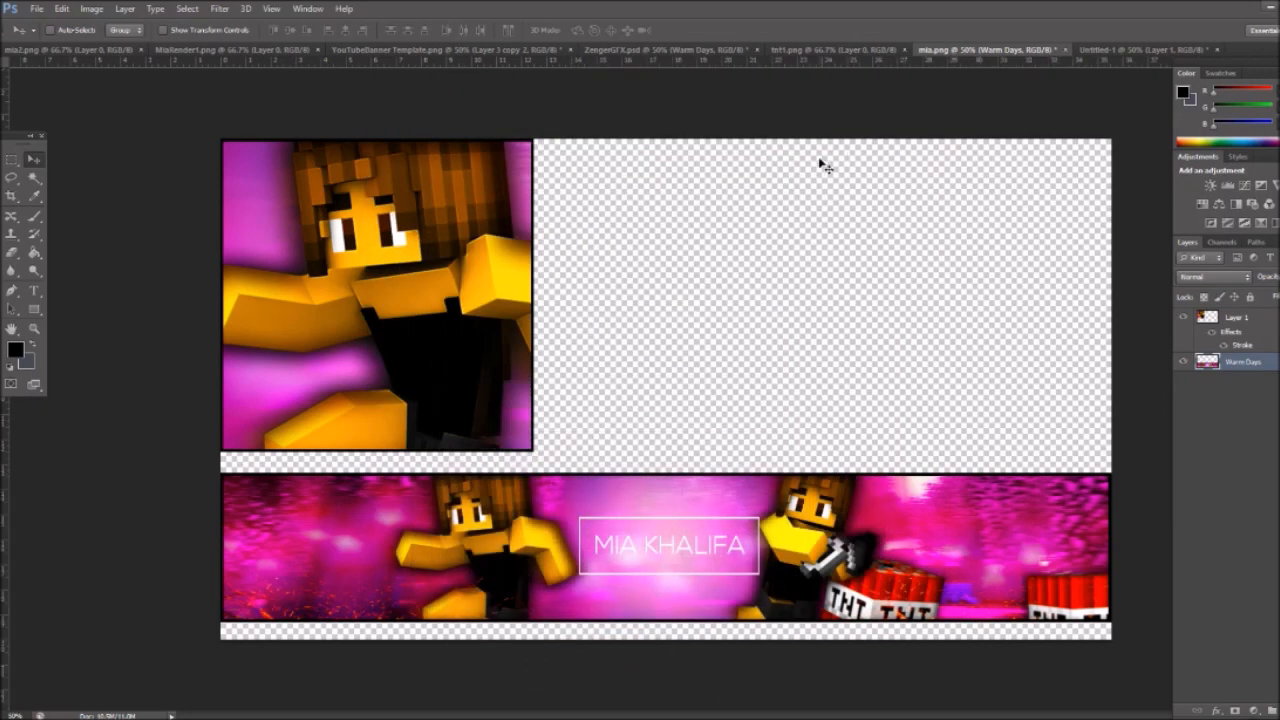